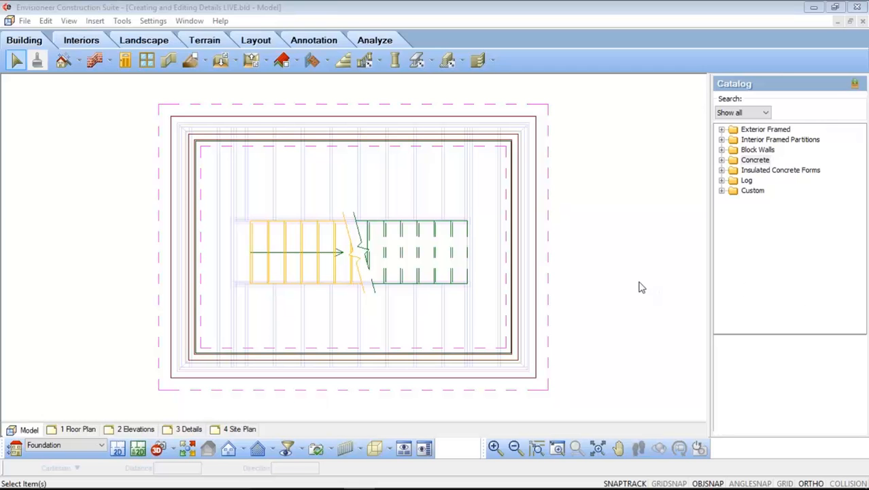
Step: Examine the foundation's concrete wall, strip footing, interior wall and straight stairs by selecting each one in the plan
left_click(537, 286)
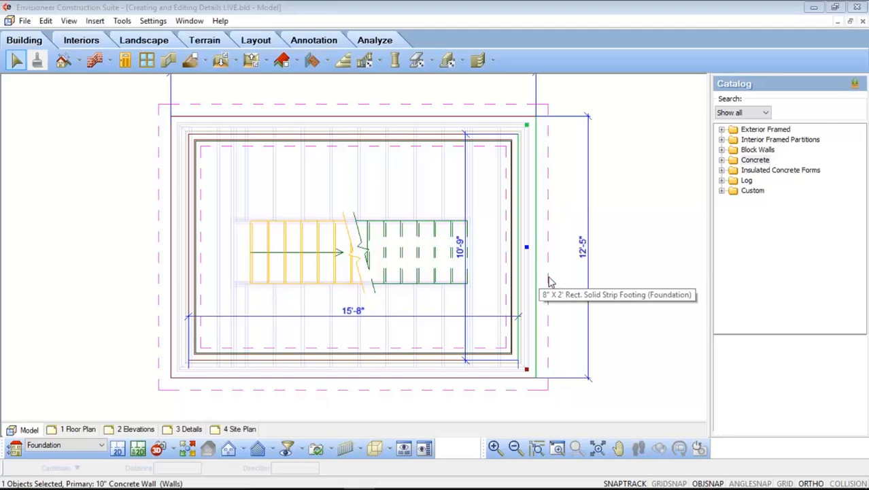
left_click(550, 282)
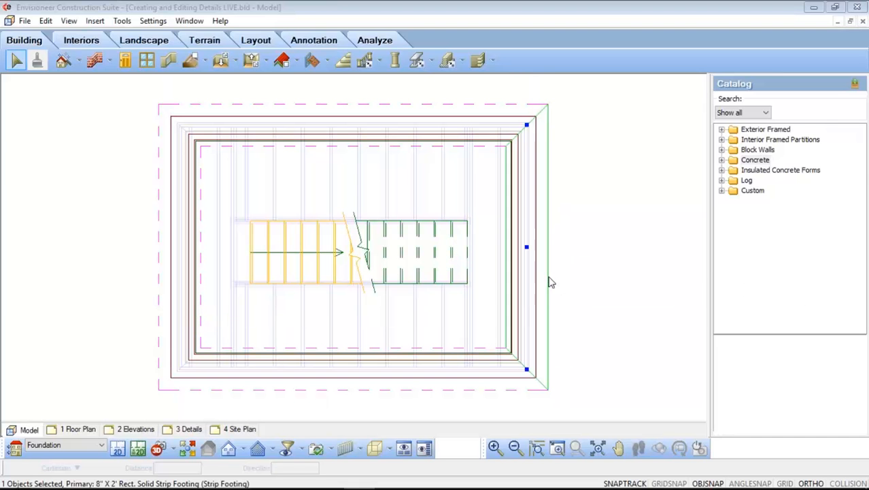
left_click(513, 284)
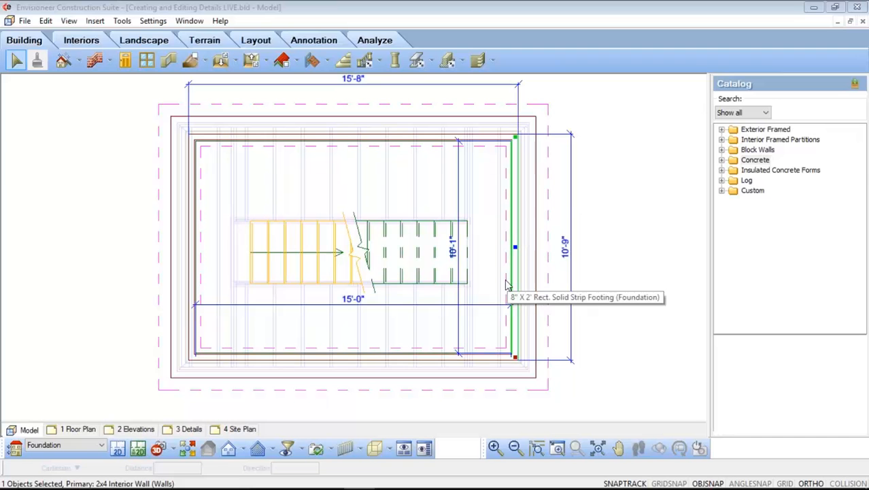
left_click(353, 263)
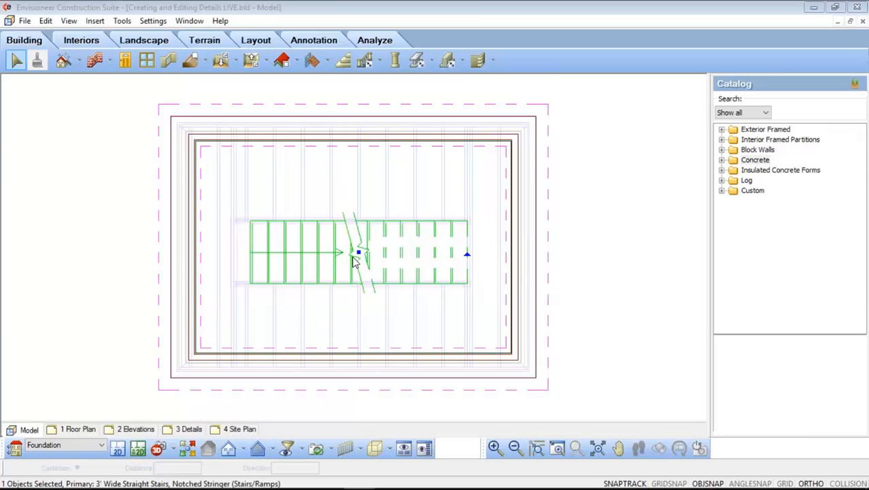
Step: Switch to the Ground Floor location and examine its brick wall, floor members and the railings around the stair opening
left_click(77, 454)
left_click(76, 466)
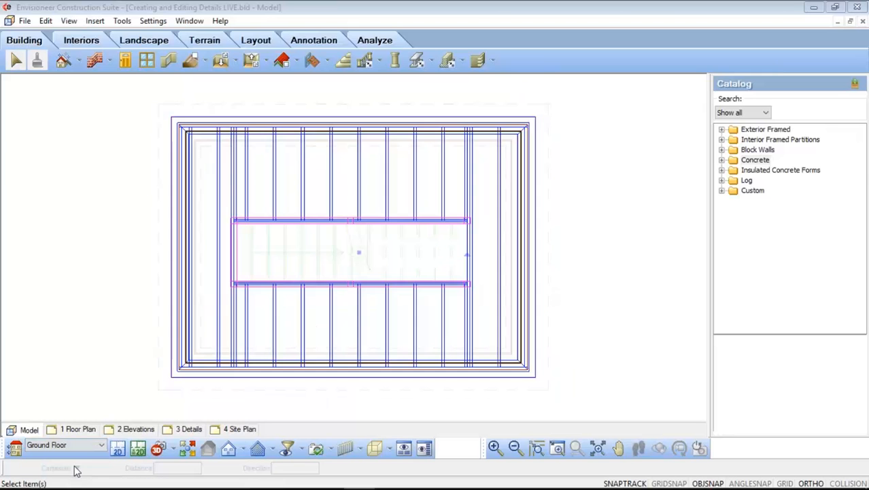
left_click(534, 355)
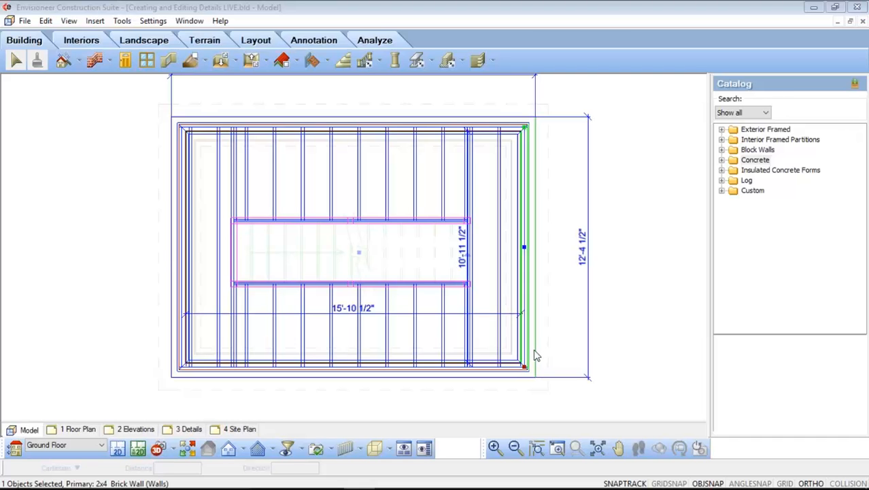
left_click(501, 300)
left_click(467, 319)
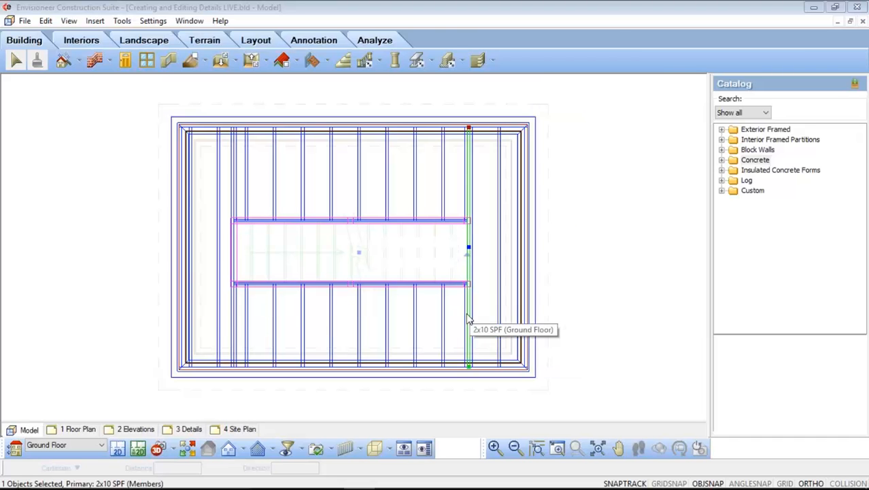
left_click(460, 286)
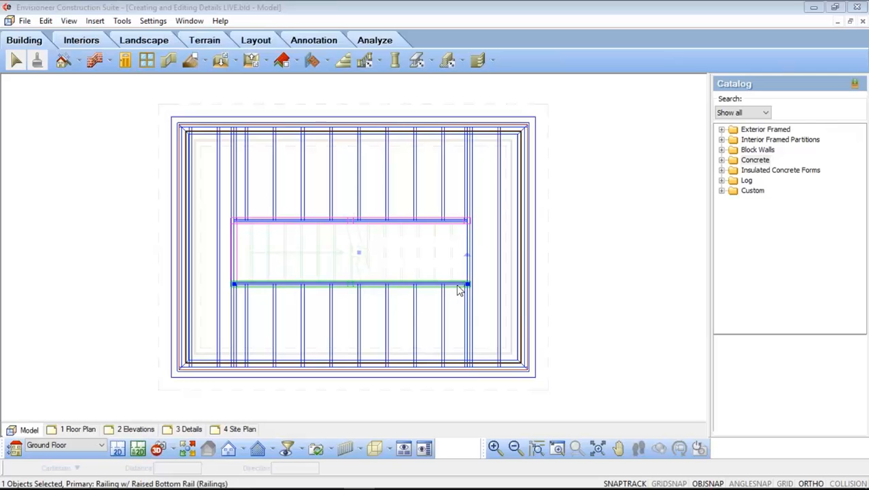
left_click(460, 222)
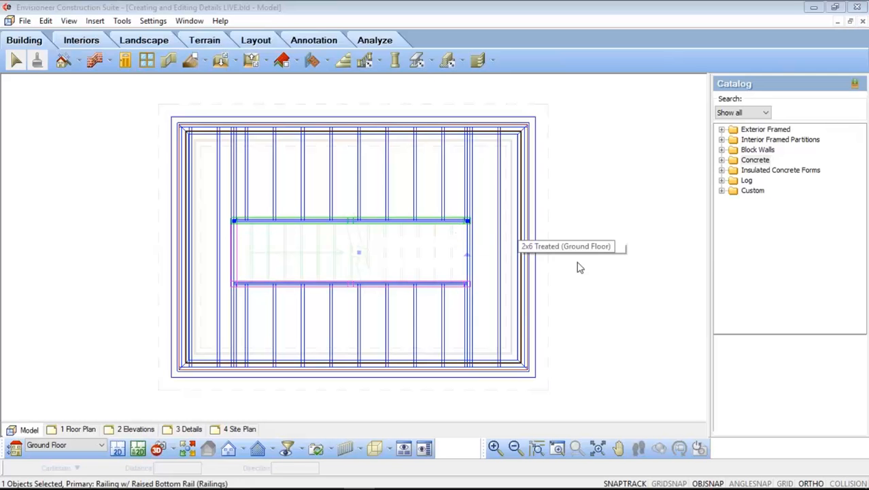
left_click(616, 283)
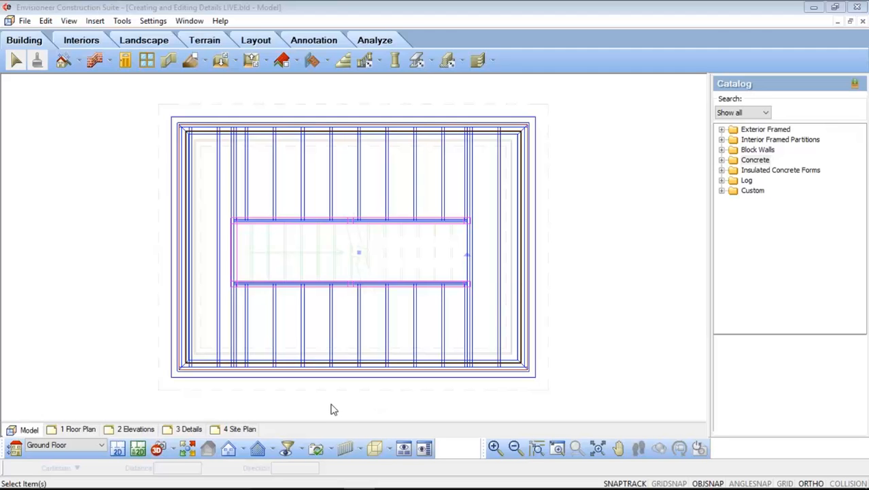
Step: Create a new section cutting horizontally through the whole building at the stairs, facing 90° with a view depth of about 7'-1"
left_click(274, 452)
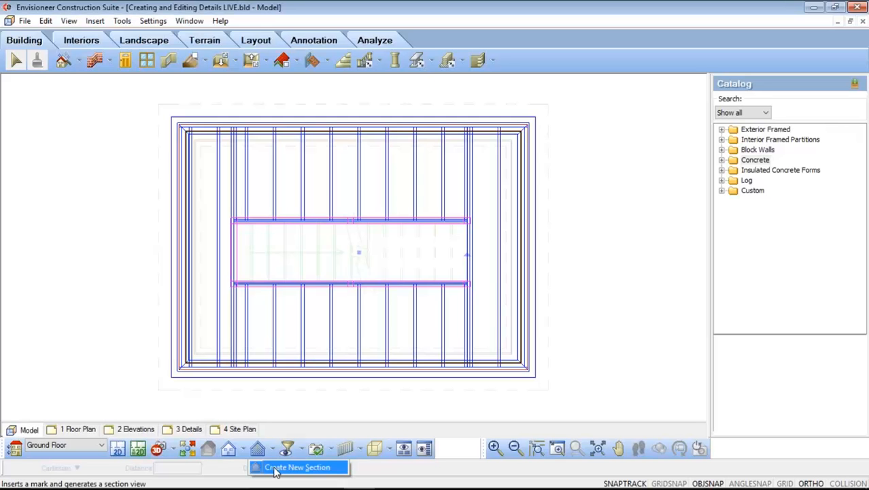
left_click(276, 469)
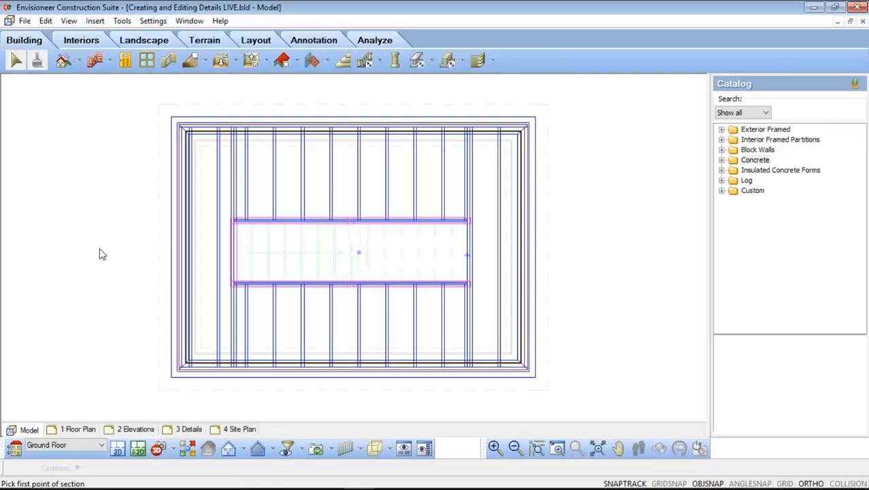
left_click(100, 249)
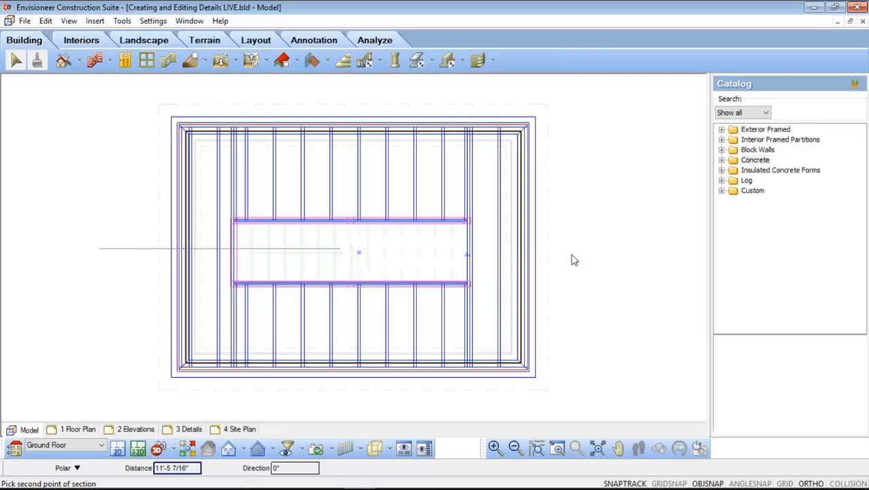
left_click(614, 259)
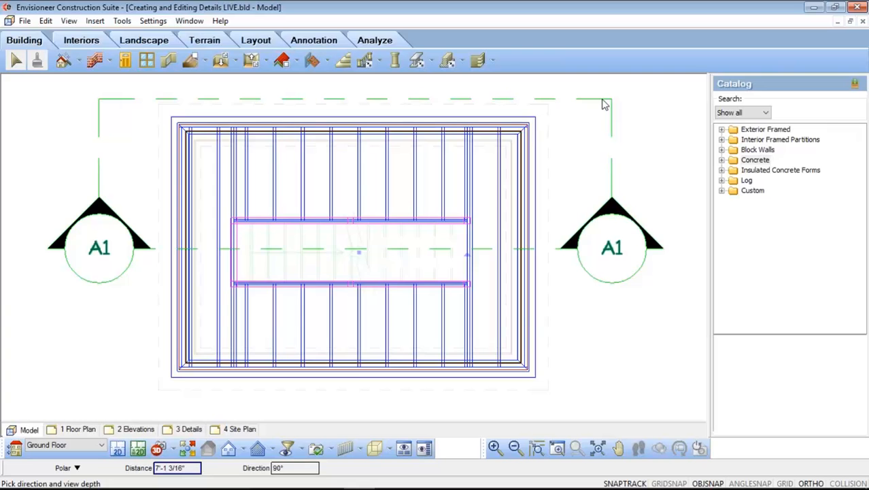
left_click(605, 104)
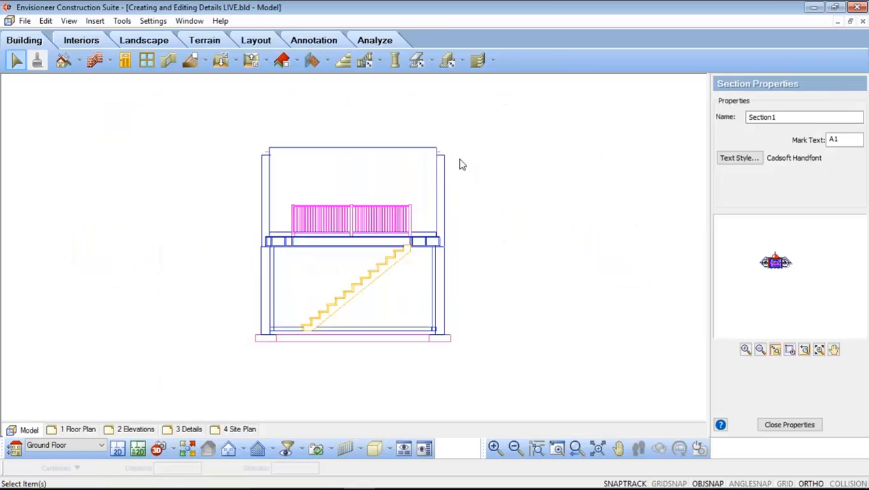
scroll(460, 164, "up", 2)
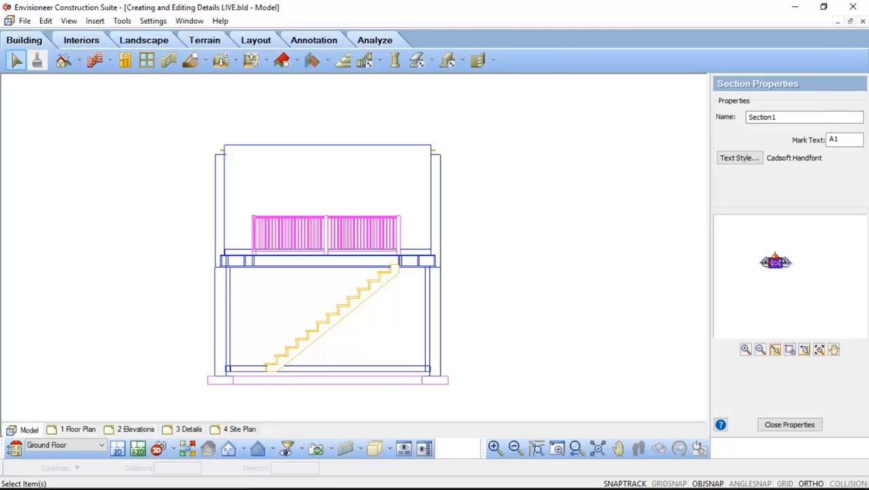
Step: Set the new section's mark text to S1 in its properties
left_click_drag(789, 117, 766, 122)
left_click_drag(761, 121, 745, 121)
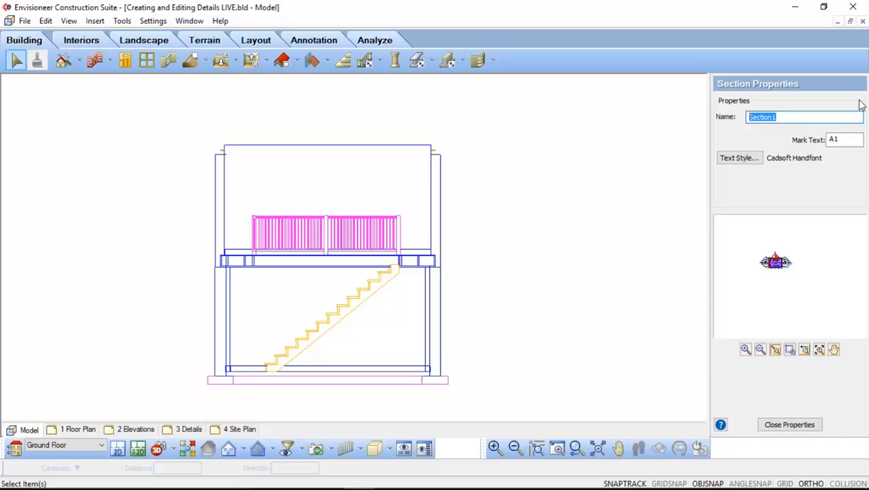
left_click(844, 139)
left_click_drag(844, 139, 825, 140)
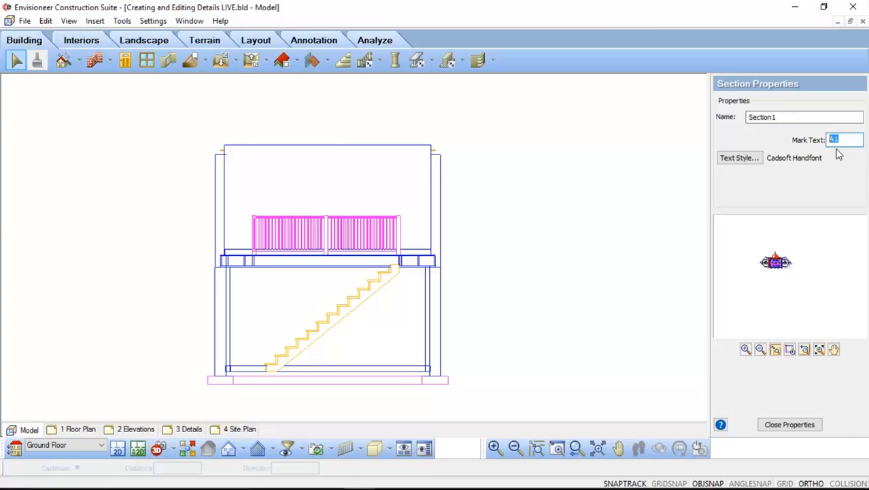
type("A1")
key("BackSpace")
type("S")
Step: Review the text styles available for the section mark without changing them, and return to the 2D plan view
left_click(741, 159)
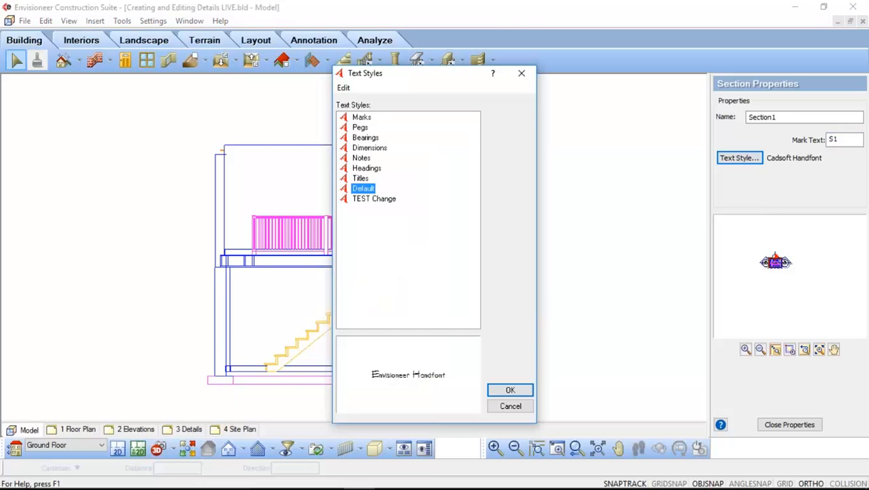
left_click(511, 406)
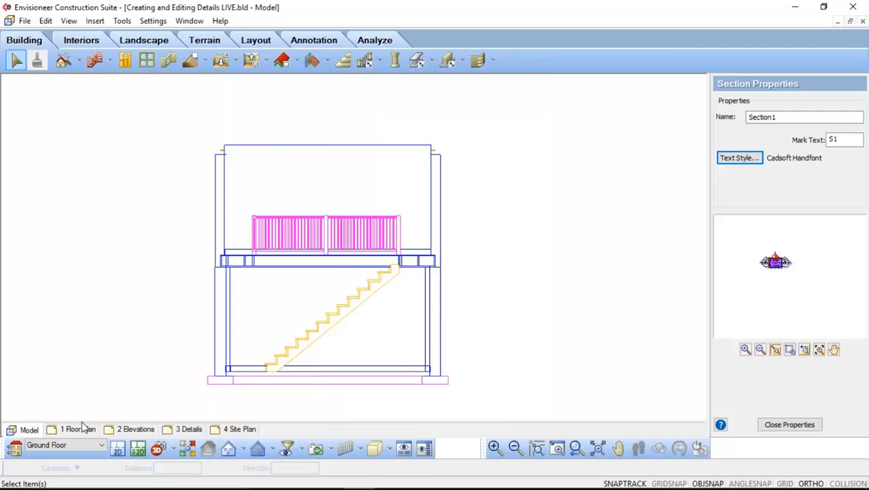
left_click(117, 448)
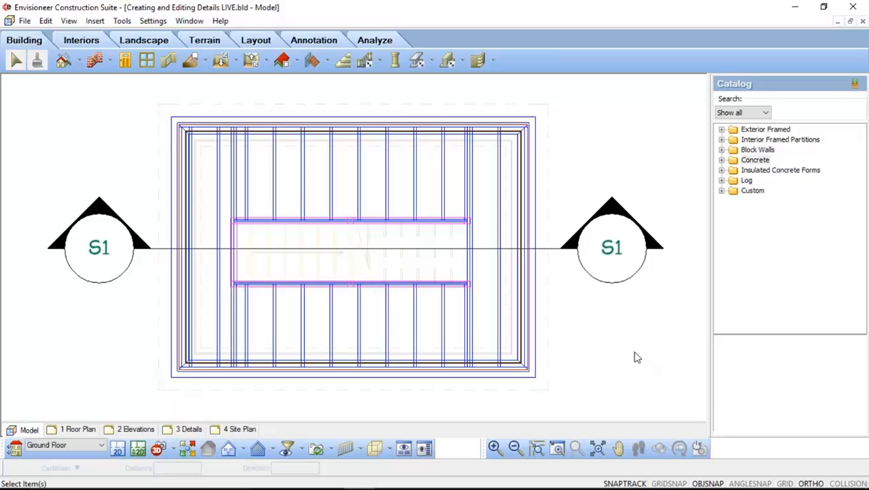
Step: On the 3 Details sheet, begin defining a SmartView and choose Section1 as the section to insert
left_click(185, 433)
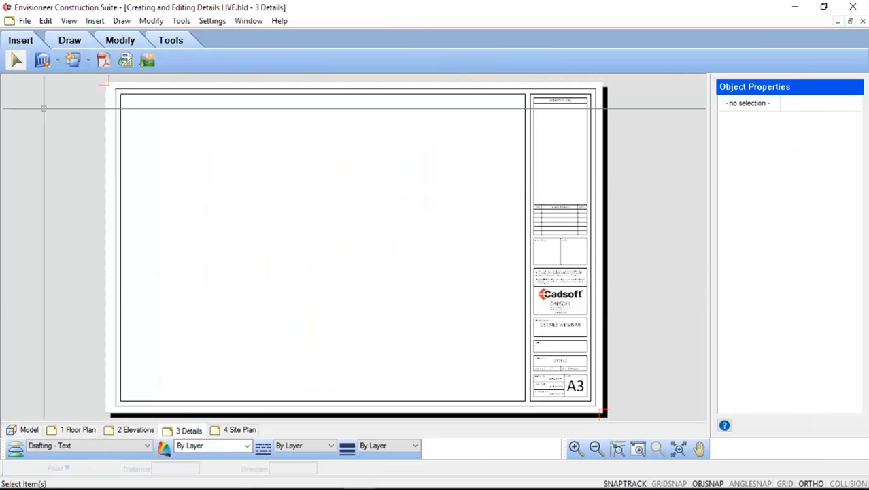
left_click(58, 62)
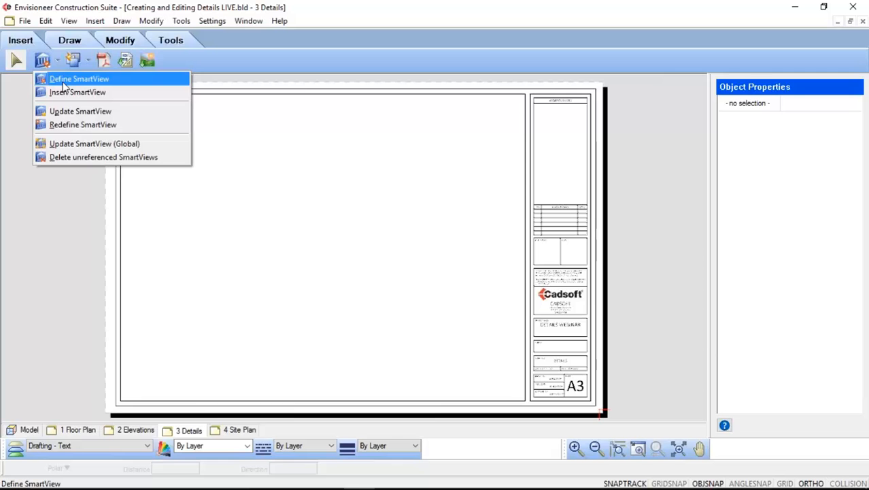
left_click(63, 81)
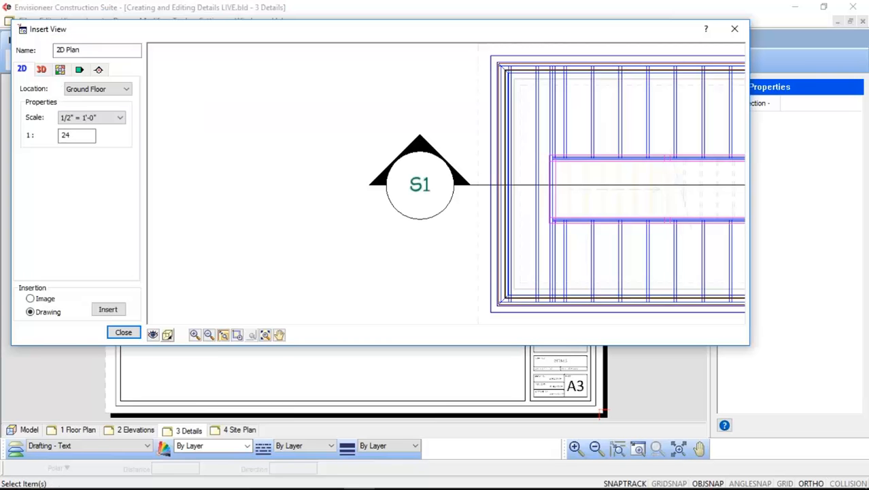
left_click(266, 335)
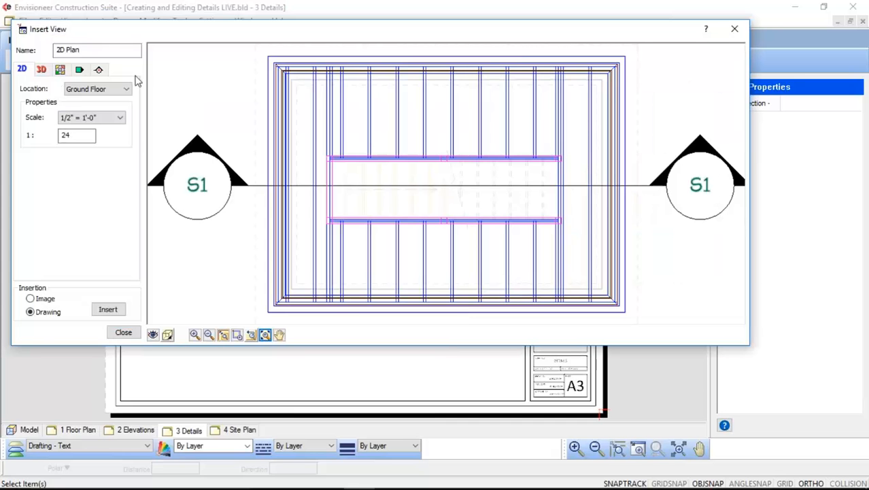
left_click(100, 71)
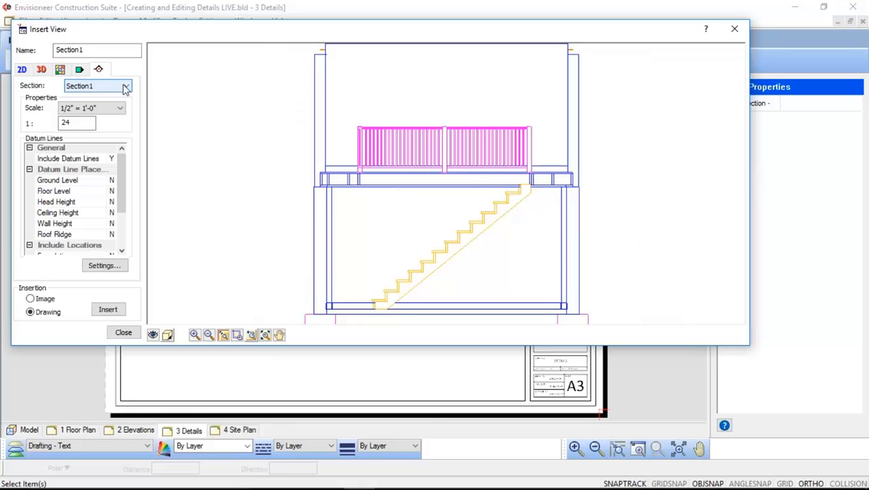
left_click(126, 87)
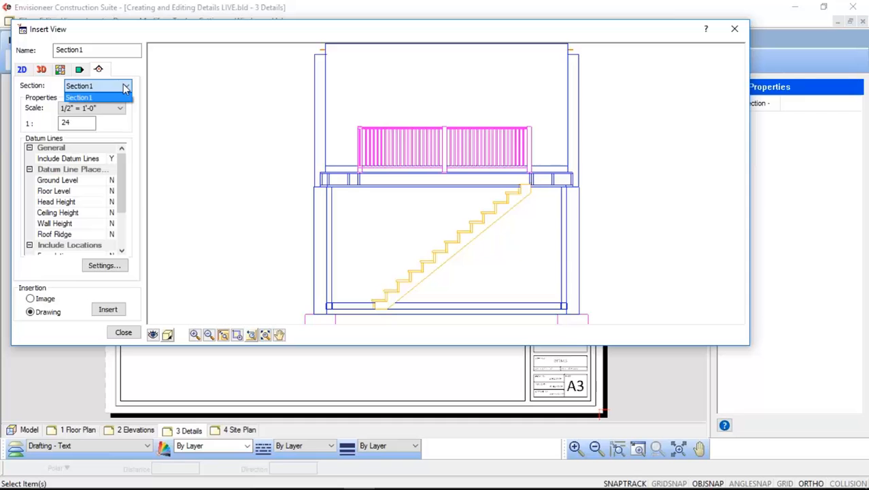
left_click(125, 88)
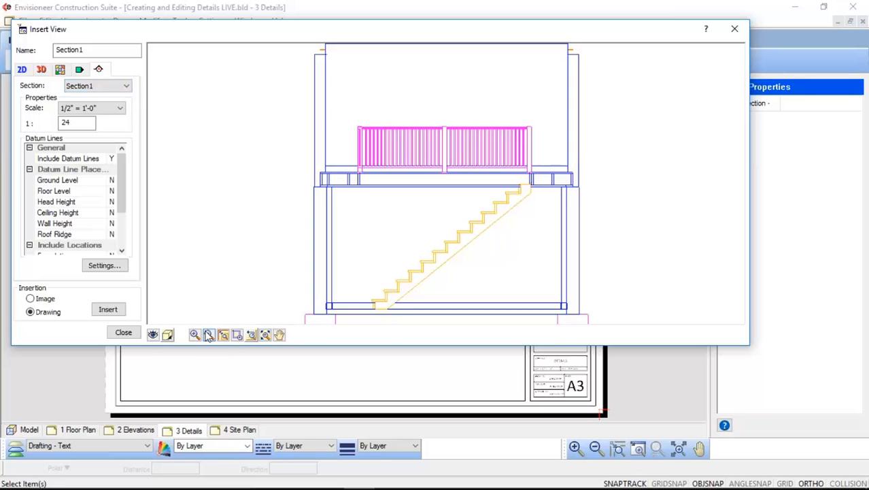
left_click(209, 336)
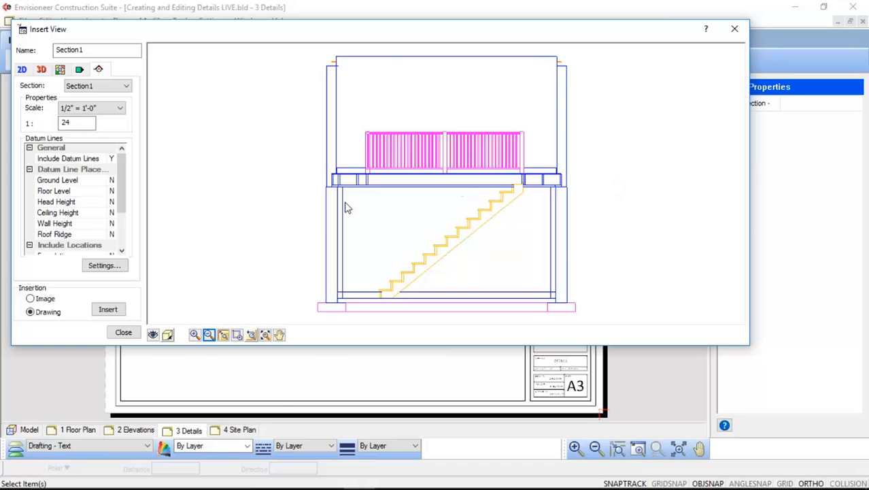
Step: In the SmartView's view filter, unlock the ceilings, floors, roofs and walls among the elements on location
left_click(153, 335)
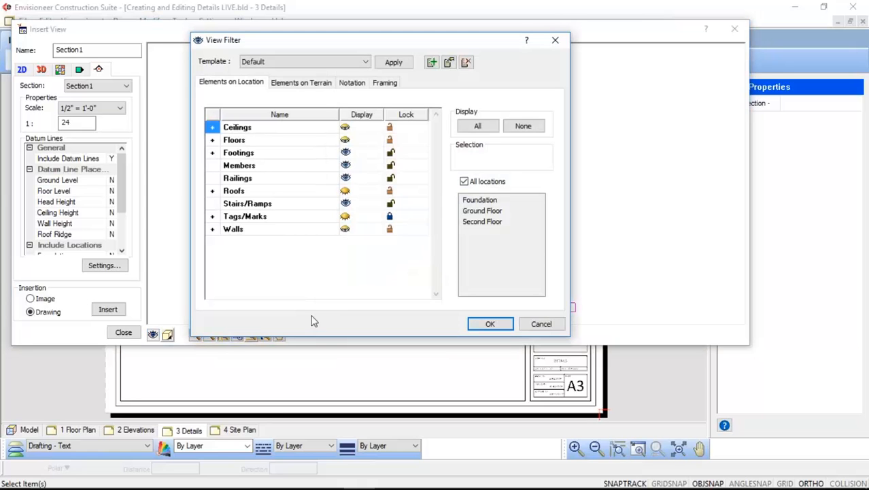
left_click(302, 85)
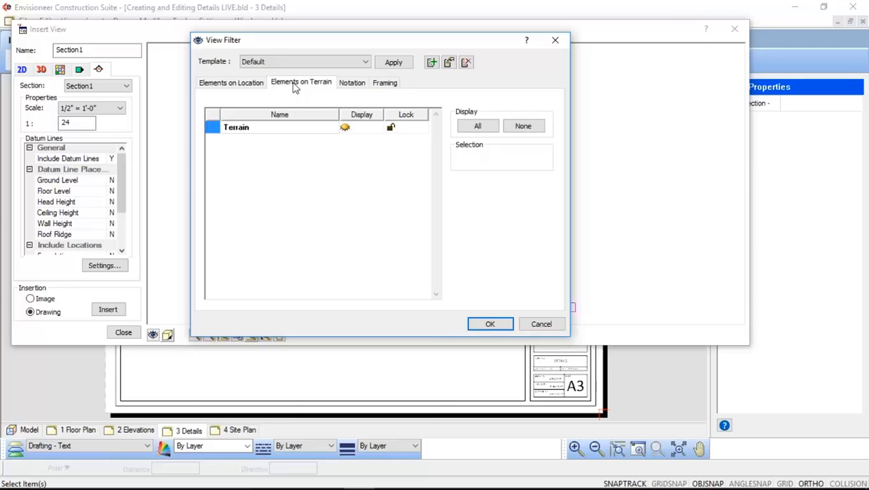
left_click(249, 87)
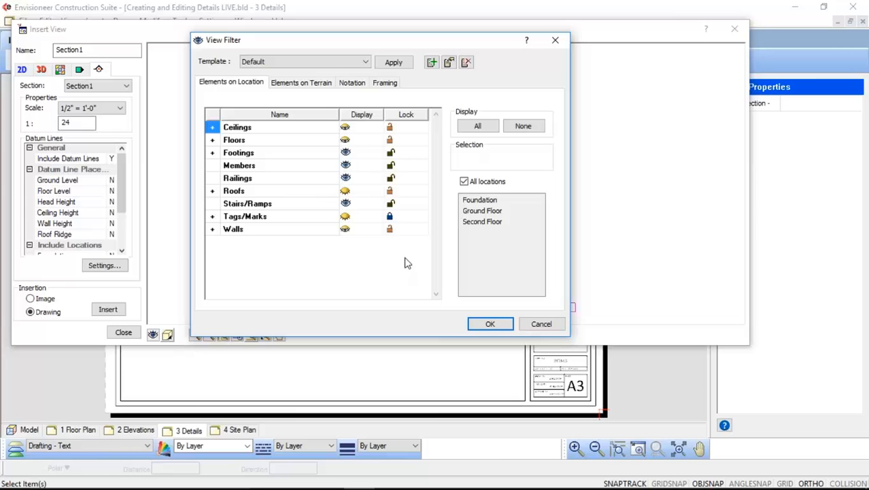
left_click(390, 128)
left_click(391, 141)
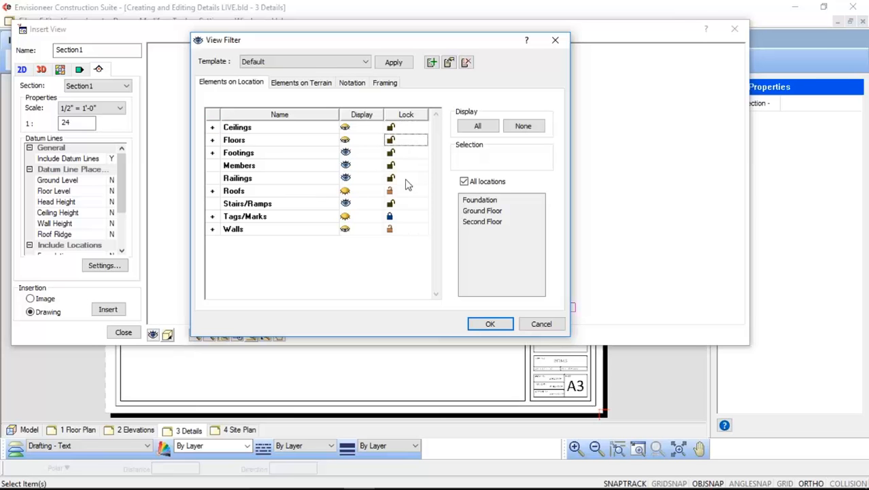
left_click(391, 192)
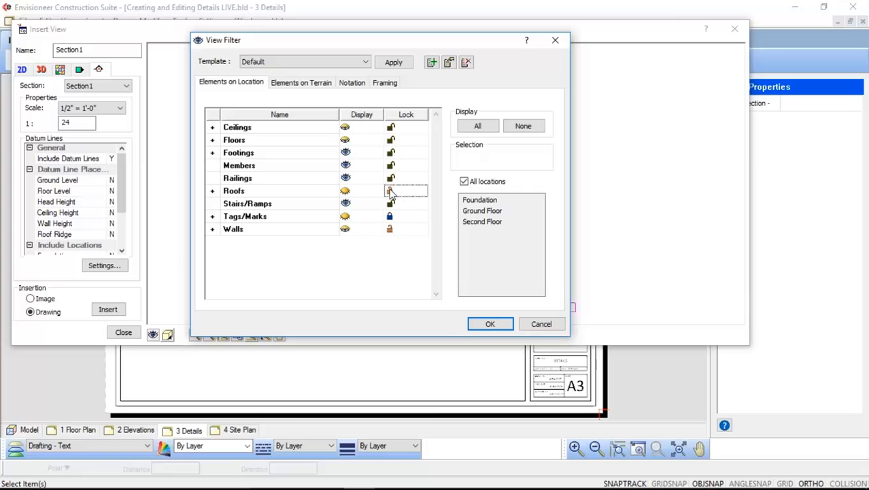
left_click(390, 230)
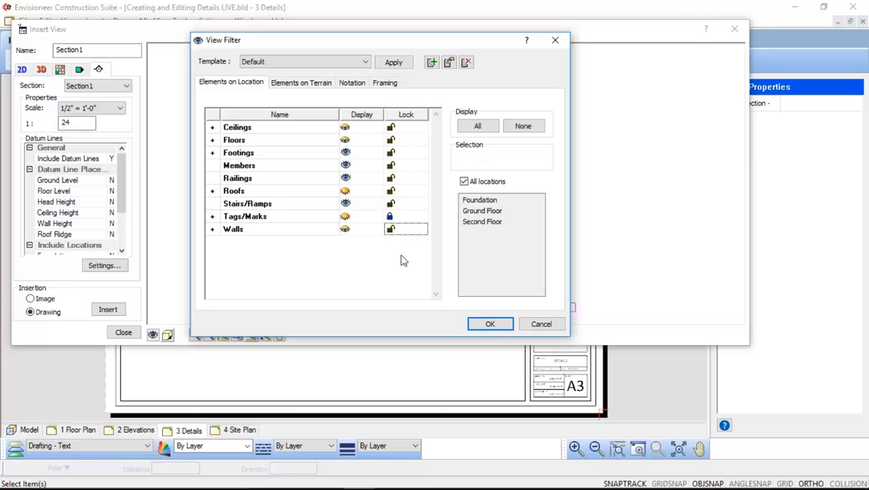
Step: Turn on the display of all unlocked elements in the SmartView's view filter, apply it and check the section preview
left_click(478, 128)
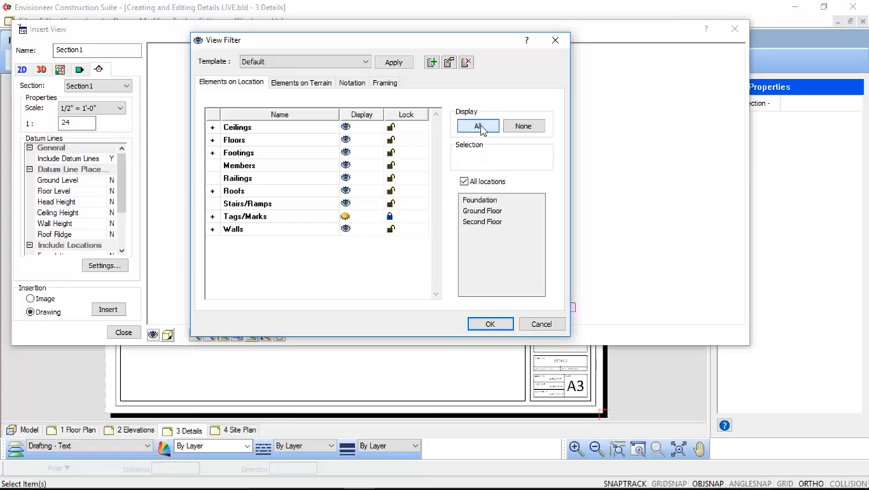
left_click(491, 324)
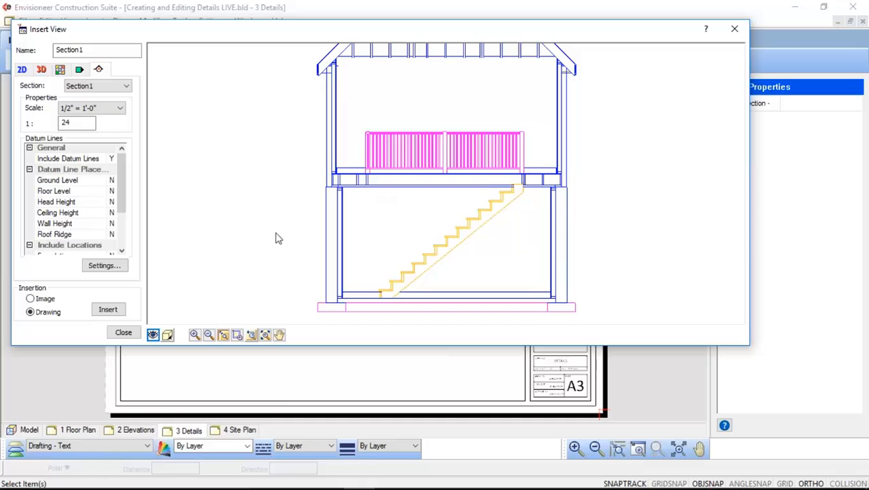
left_click(265, 335)
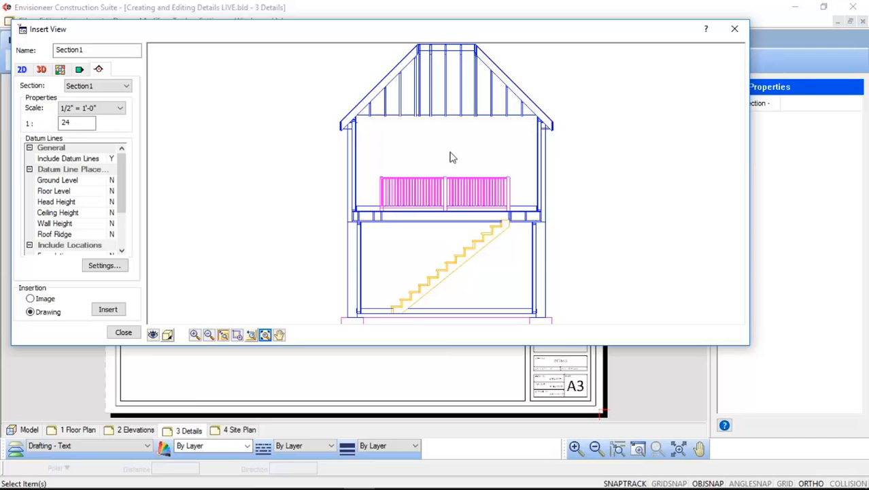
scroll(450, 157, "down", 2)
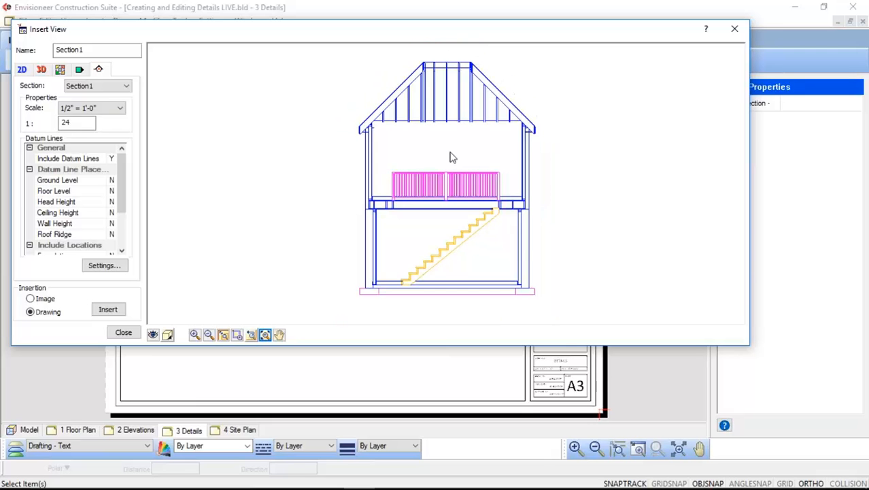
scroll(449, 157, "up", 2)
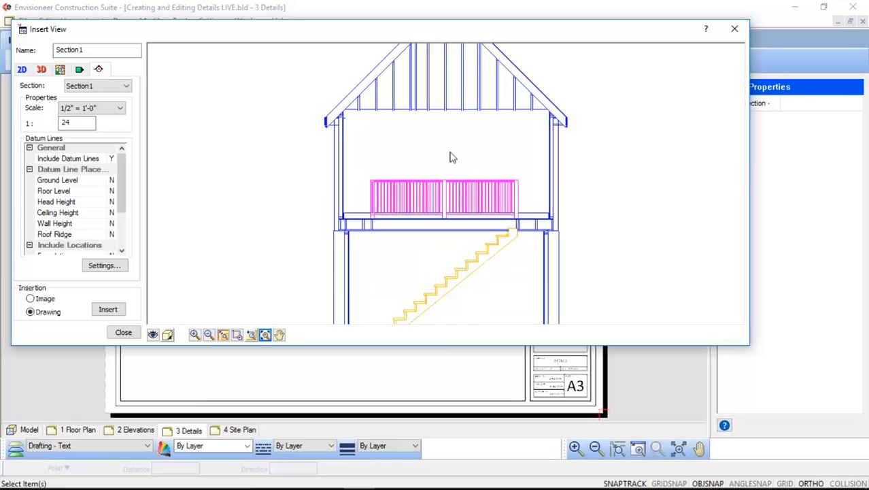
scroll(450, 157, "down", 2)
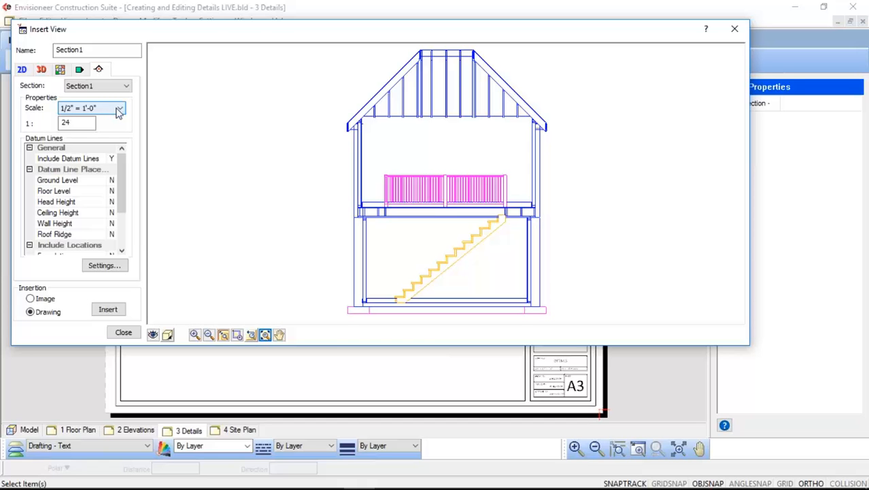
Step: Set the SmartView's scale to 1/4" = 1'-0" and insert the section in the upper-left area of the details sheet
left_click(119, 109)
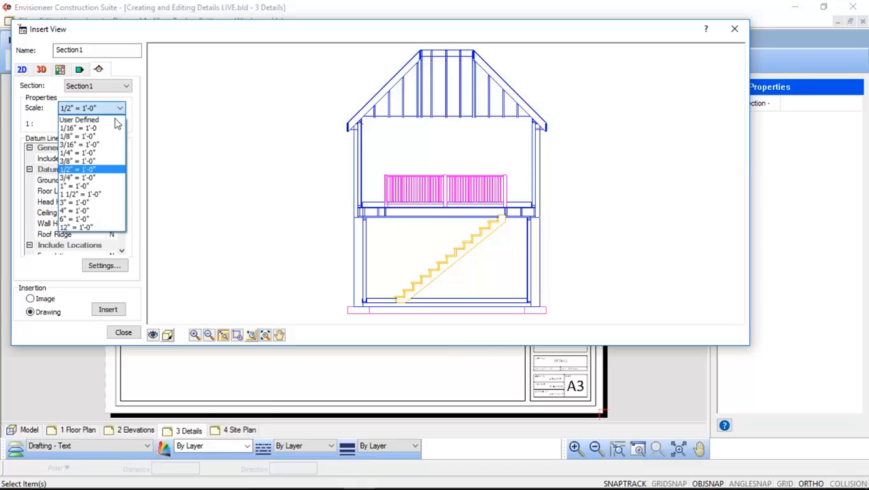
left_click(111, 156)
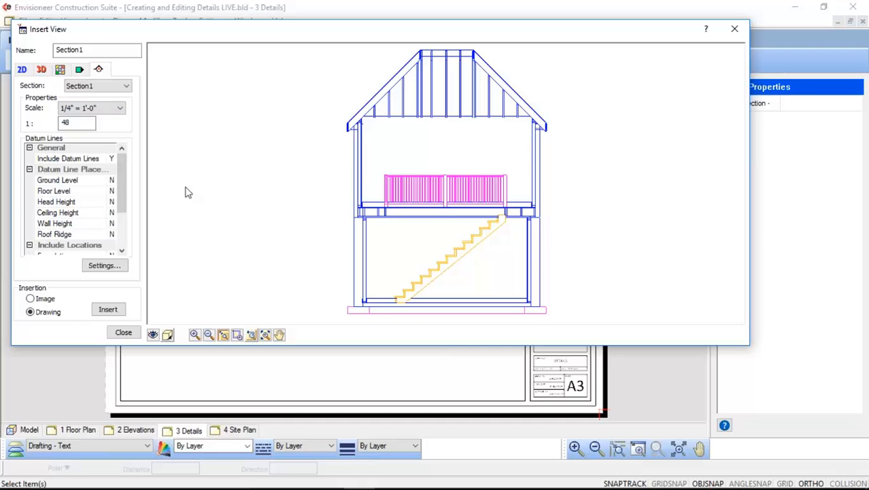
left_click(109, 310)
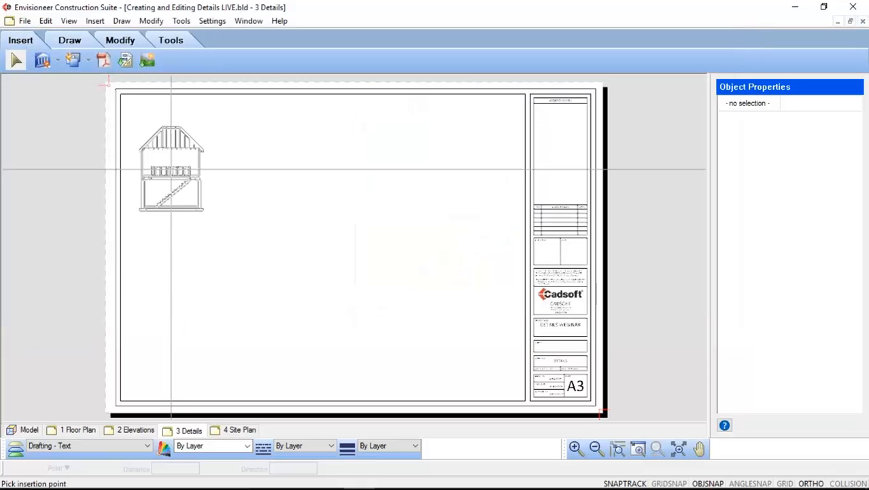
left_click(171, 155)
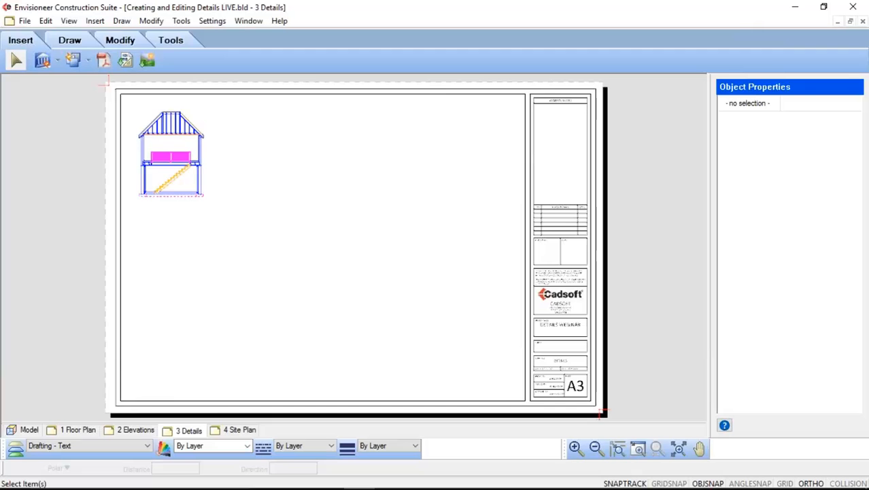
Step: Draw a centre-radius circle with a radius of about 10 1/8" around the base of the section's right foundation wall at the footing
left_click_drag(218, 103, 128, 210)
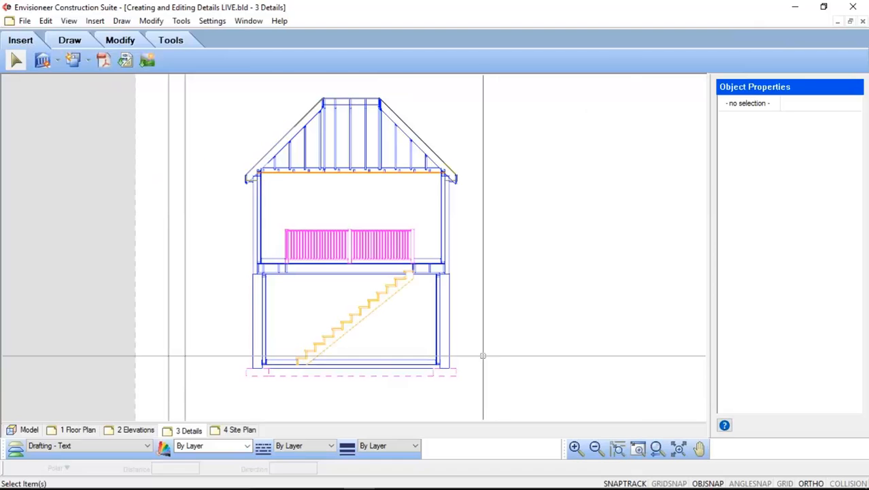
scroll(483, 348, "up", 1)
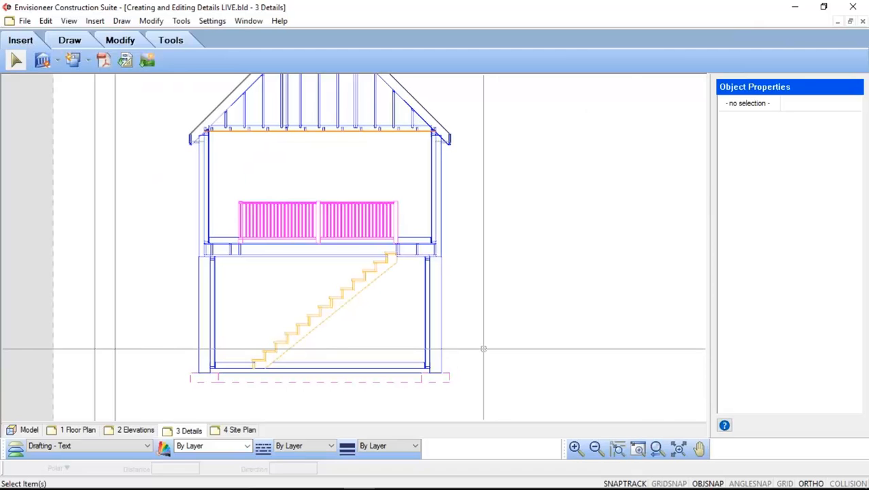
left_click(699, 448)
left_click_drag(477, 253, 484, 279)
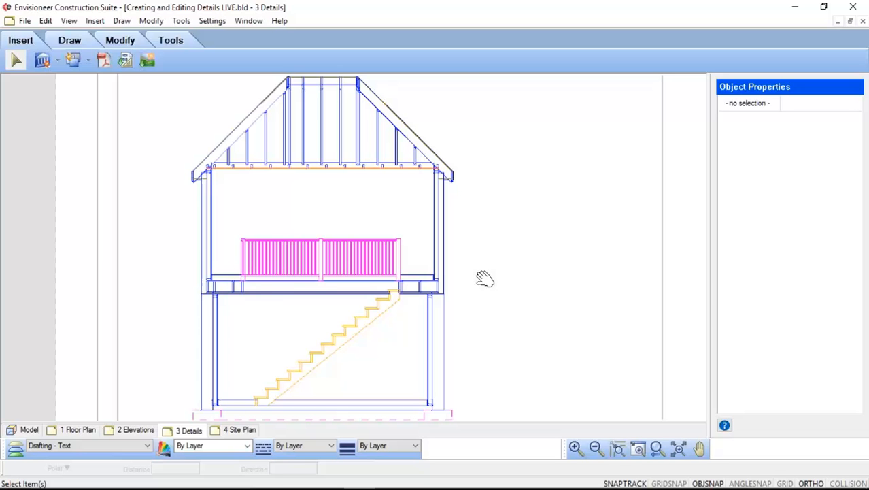
scroll(468, 210, "down", 1)
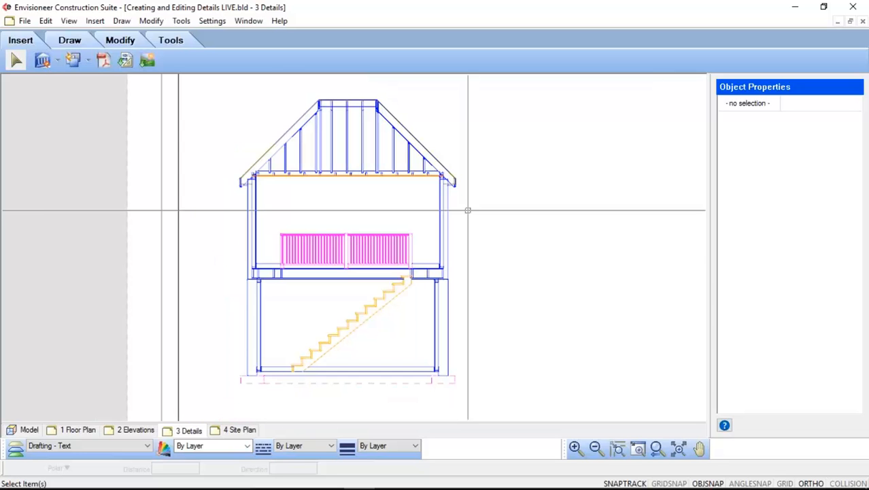
scroll(441, 353, "up", 2)
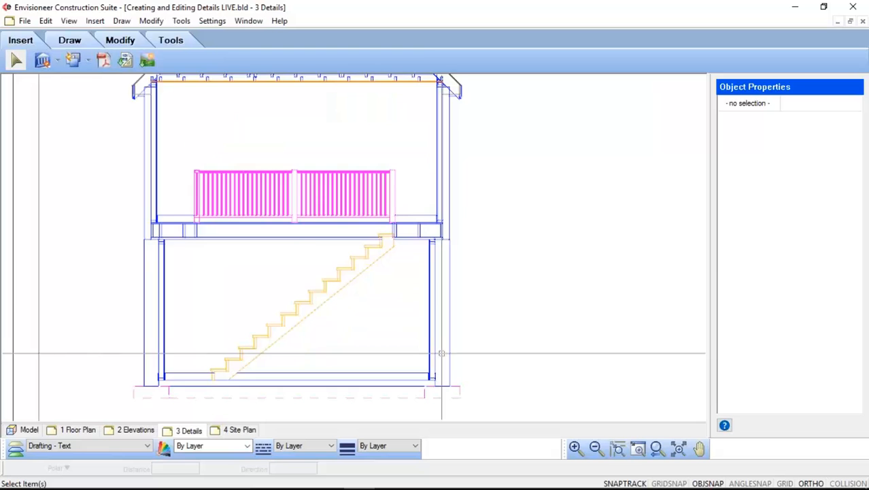
scroll(435, 385, "up", 1)
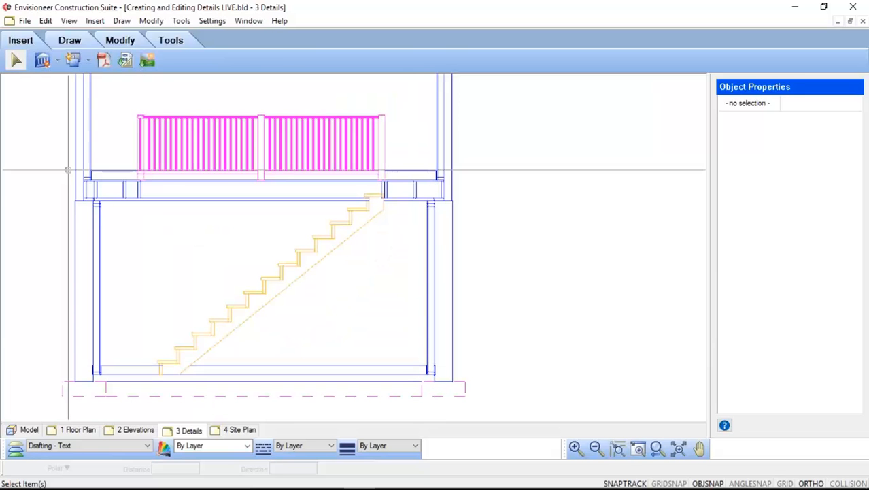
left_click(70, 41)
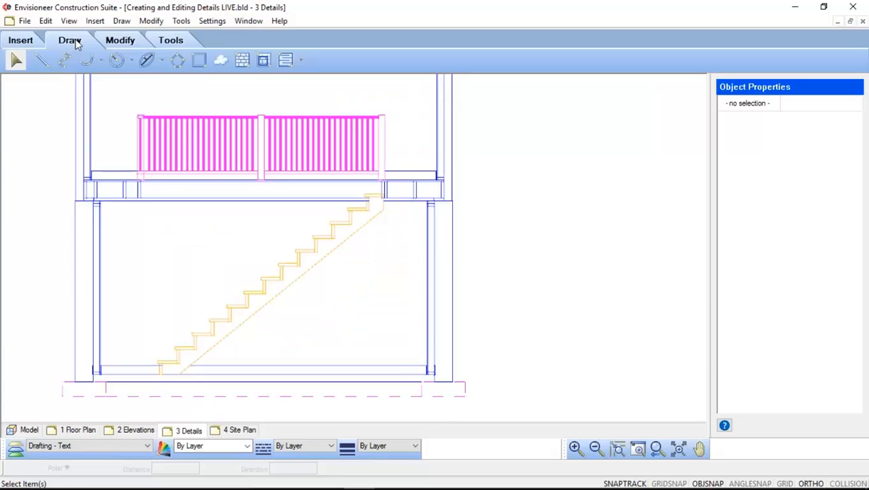
left_click(131, 59)
left_click(143, 79)
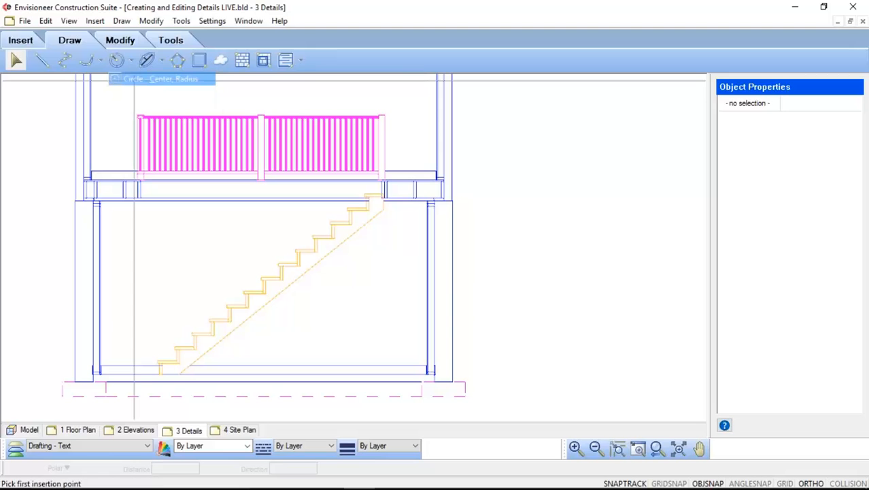
left_click(442, 382)
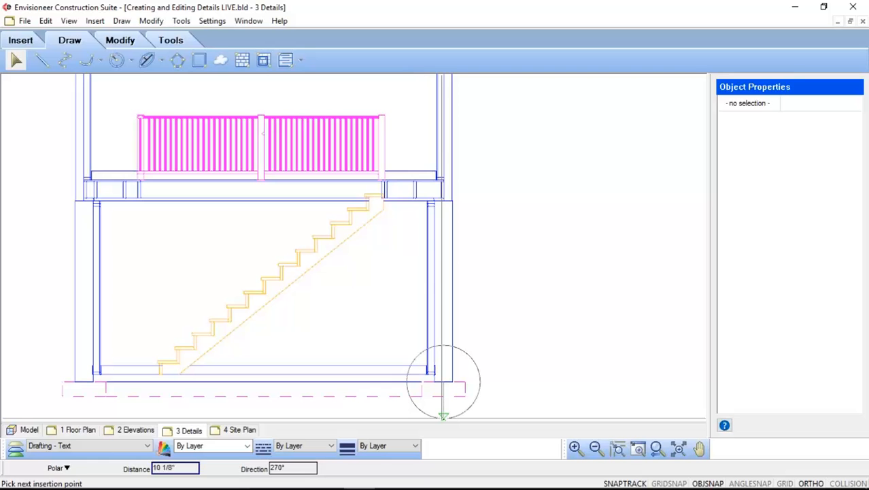
left_click(443, 416)
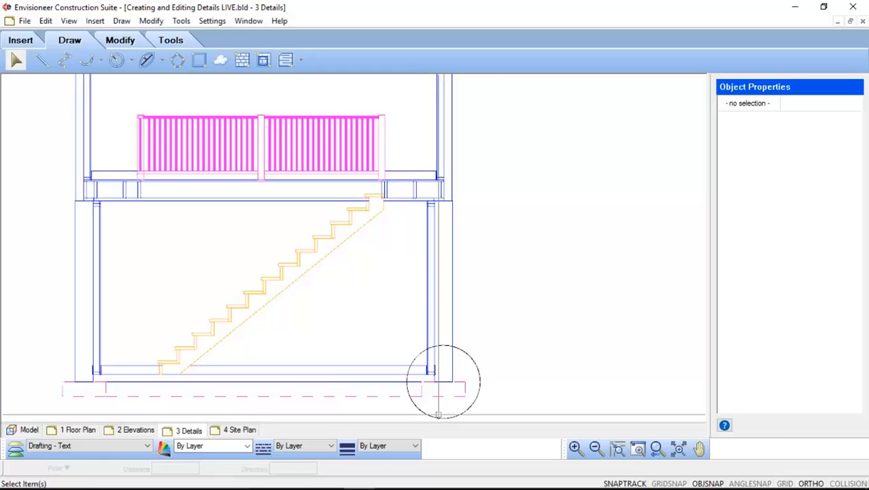
Step: Duplicate the circle straight up by about 4'-2 1/8" to the top of the right foundation wall
left_click(479, 390)
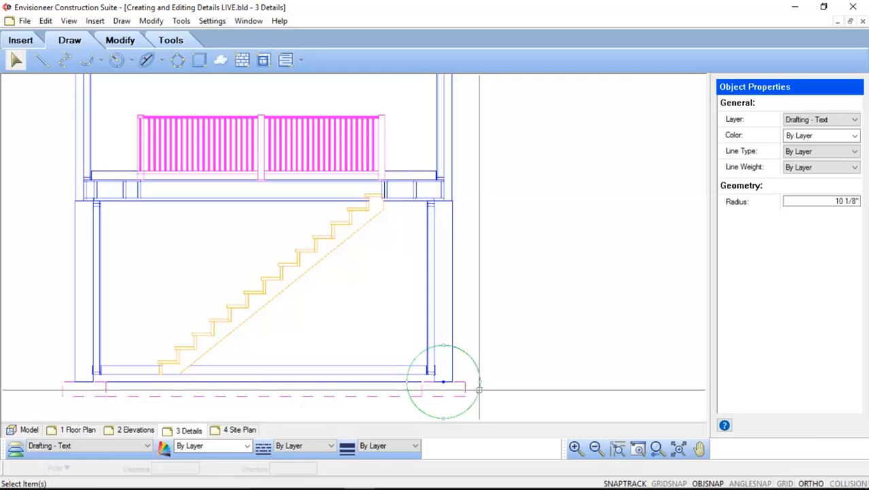
right_click(479, 390)
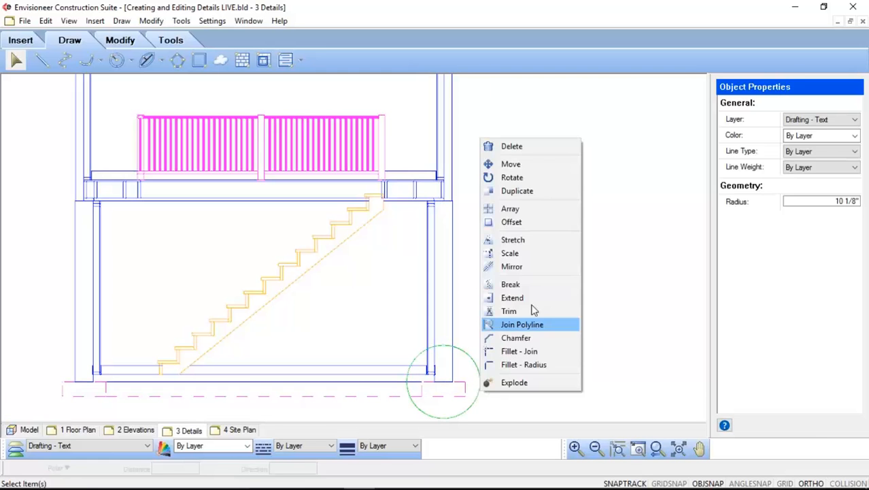
left_click(526, 193)
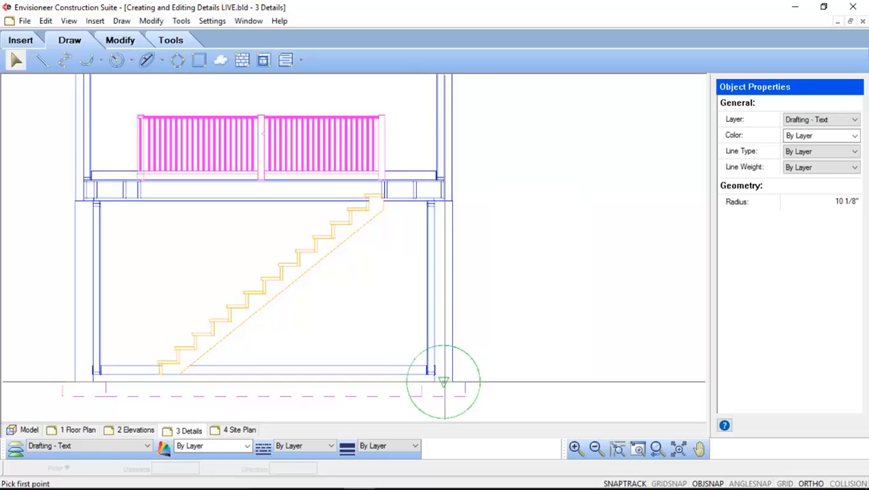
left_click(443, 381)
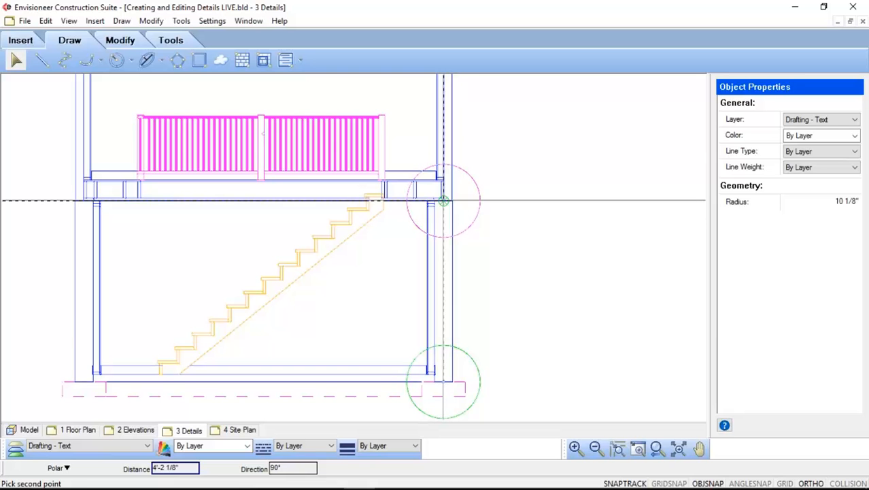
right_click(443, 201)
left_click(476, 209)
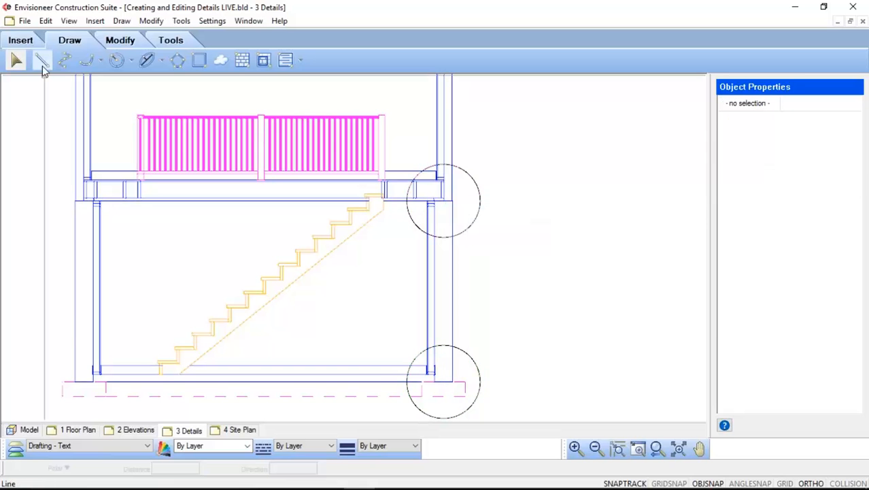
Step: Draw two vertical lines joining the outer left and right quadrant points of the two circles around the foundation wall
left_click(41, 60)
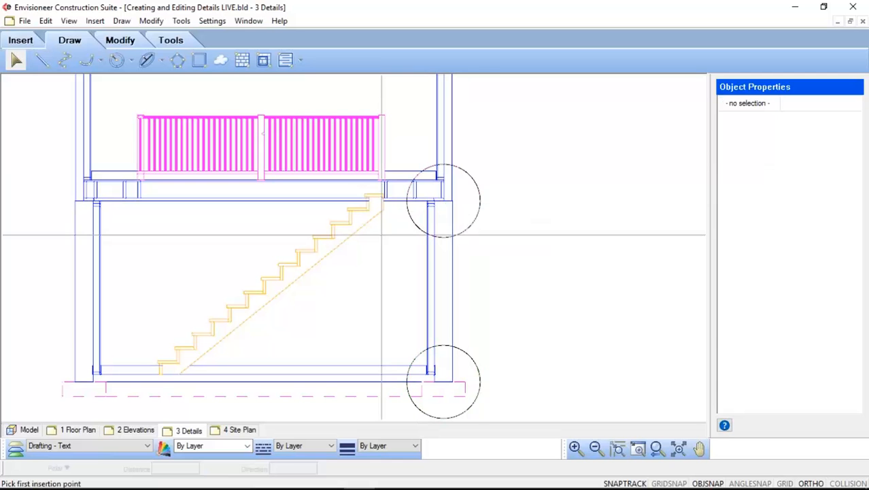
left_click(480, 201)
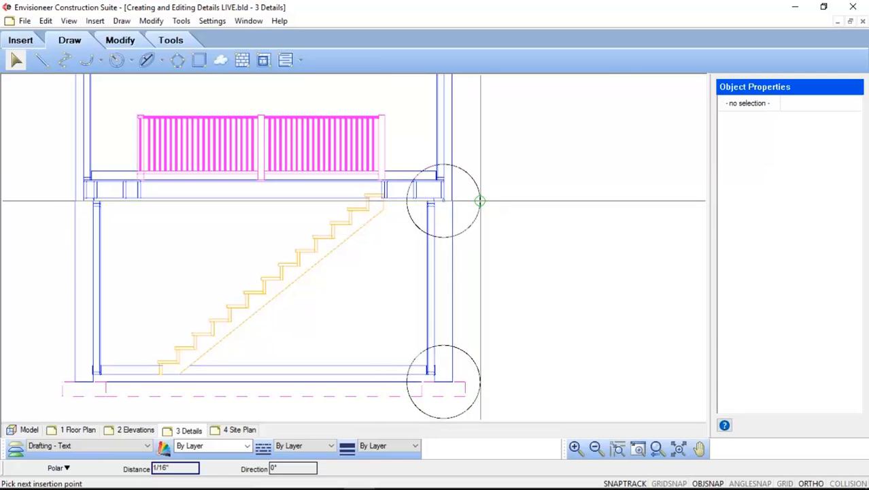
left_click(480, 381)
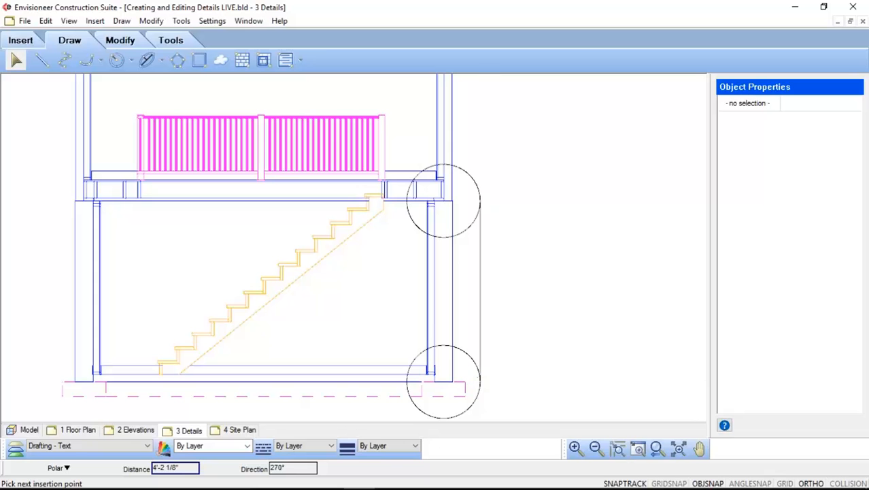
right_click(481, 382)
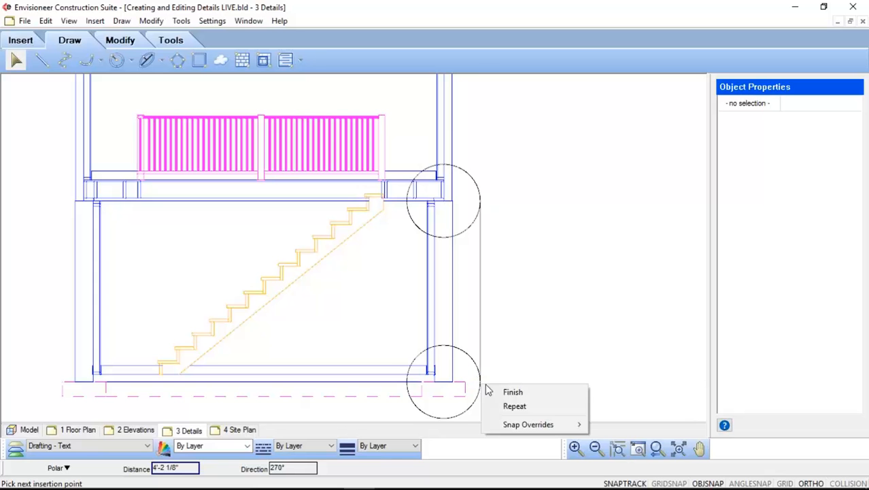
left_click(514, 406)
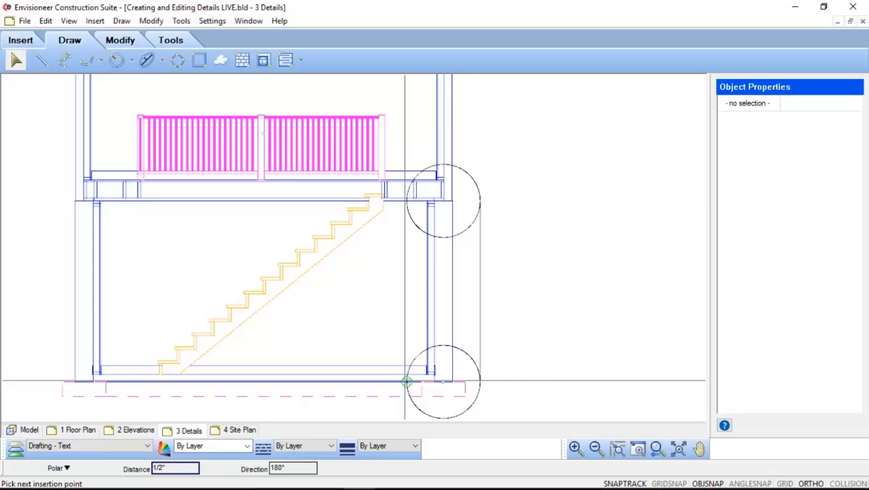
left_click(407, 201)
right_click(417, 249)
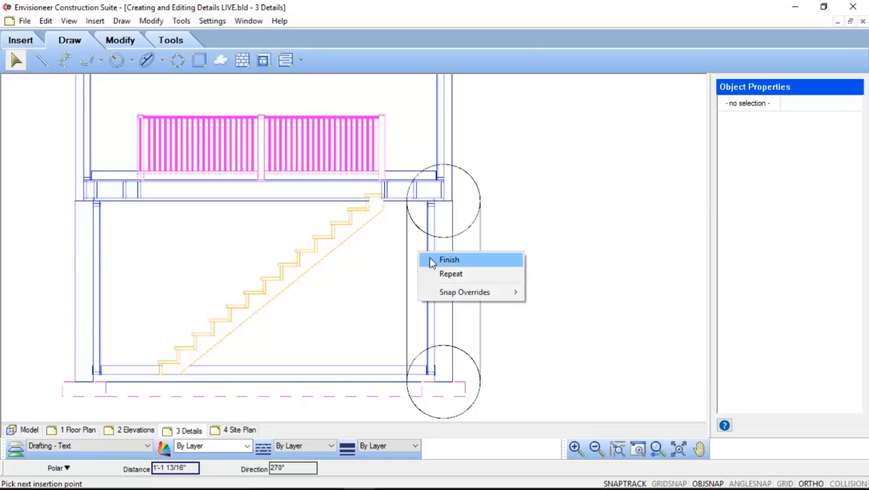
left_click(435, 258)
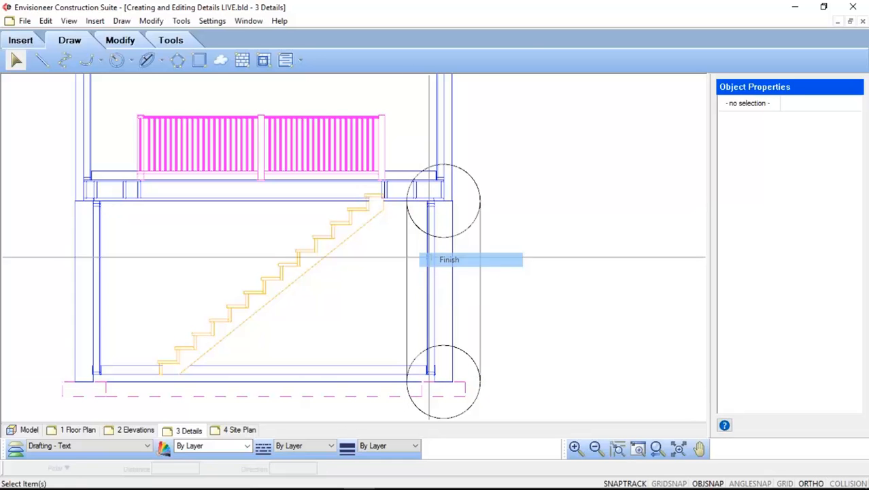
Step: Trim away the inner halves of the two circles using the two vertical lines as cutting edges, leaving a capsule outline around the foundation wall
left_click(119, 40)
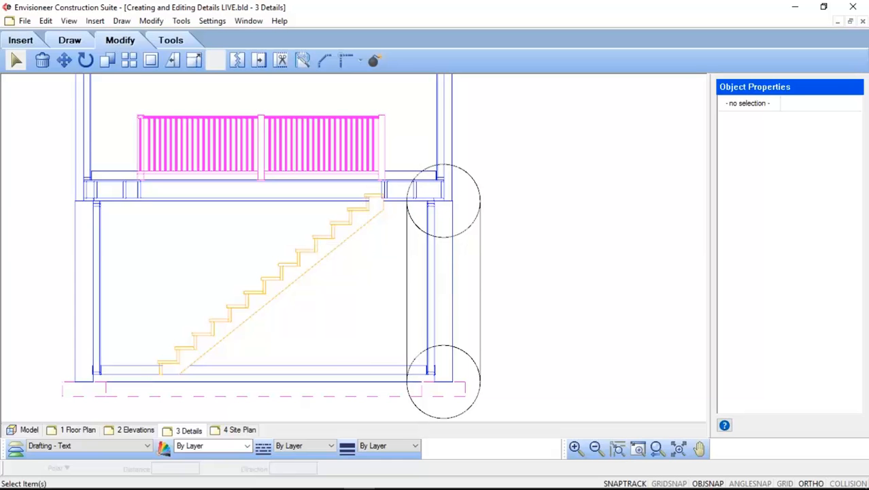
left_click(283, 61)
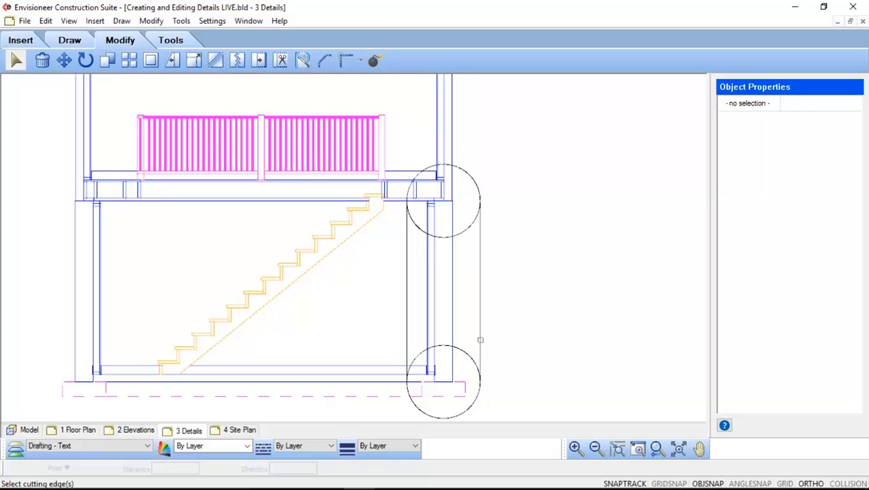
left_click(480, 340)
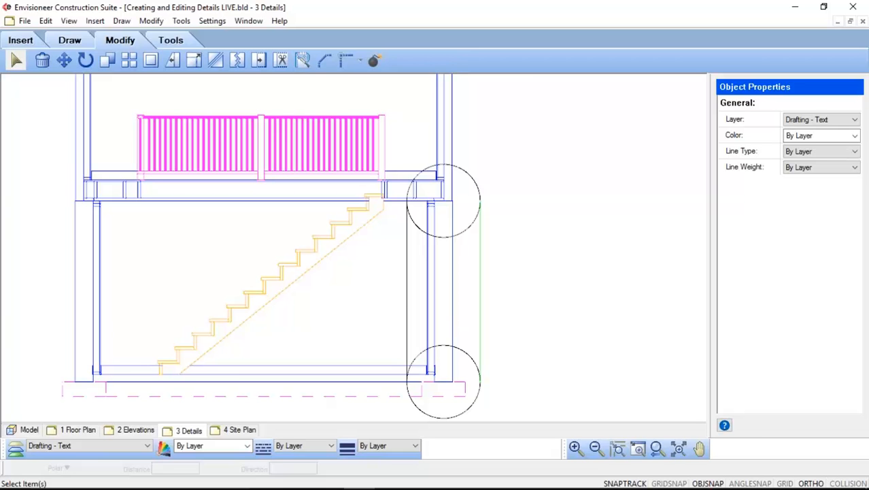
left_click(406, 301)
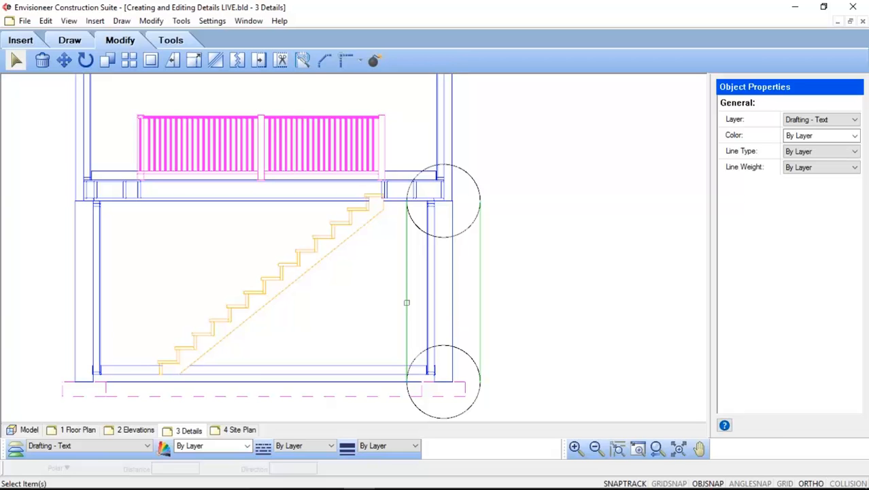
right_click(526, 230)
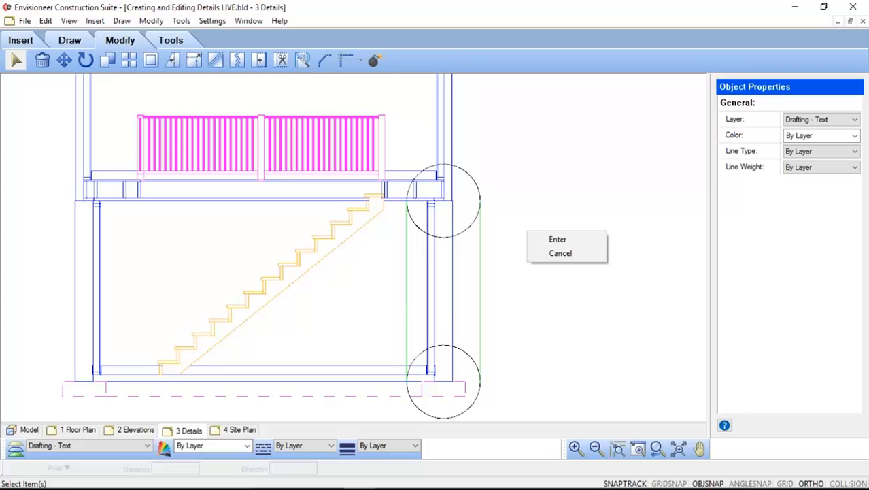
left_click(544, 239)
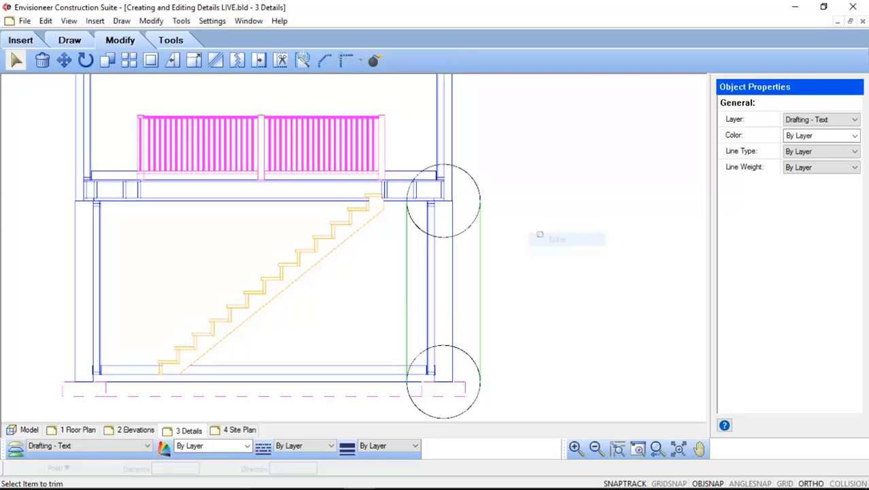
left_click(465, 232)
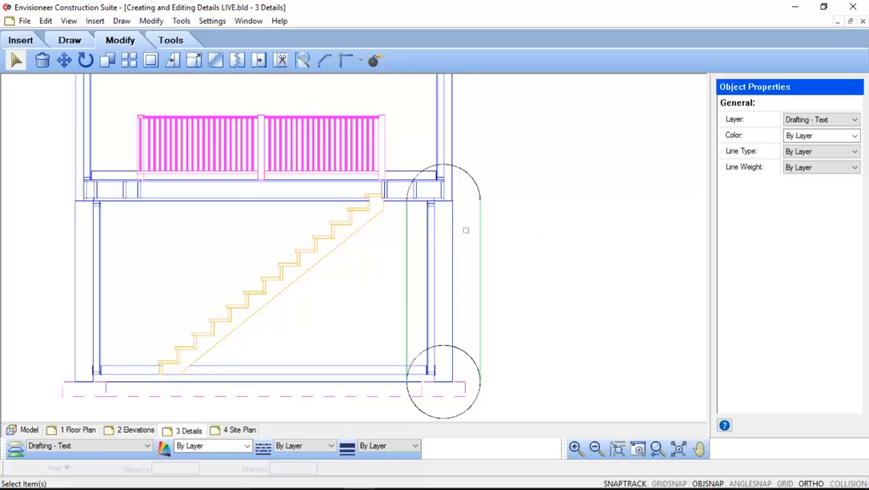
left_click(472, 358)
key("Escape")
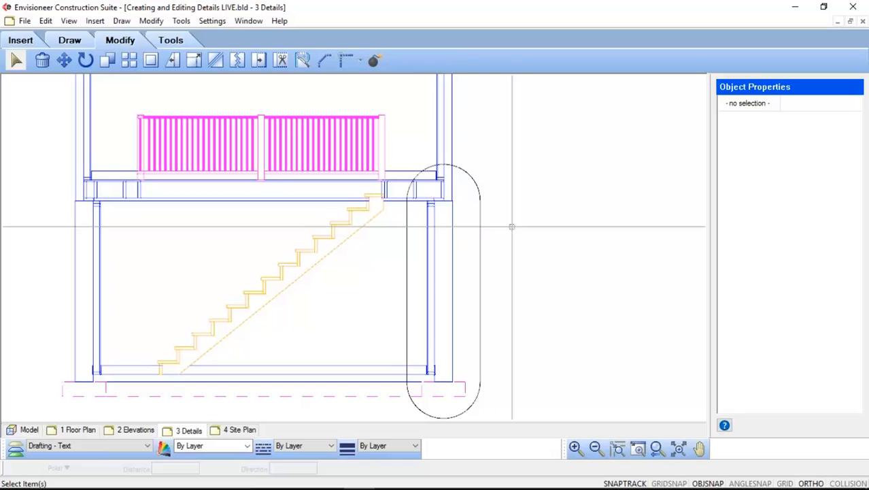
Step: Define a new SmartView of Section1 at a scale of 1/2" = 1'-0" for the details sheet
left_click(678, 449)
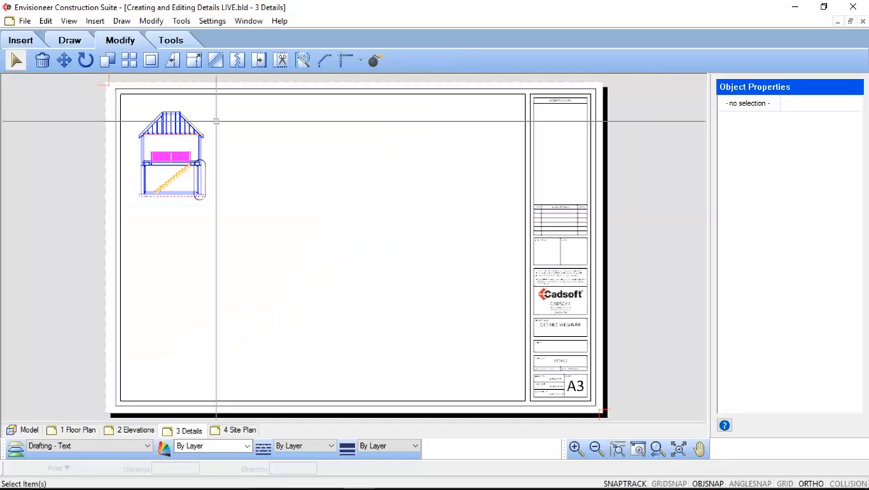
scroll(140, 99, "up", 1)
scroll(140, 97, "up", 1)
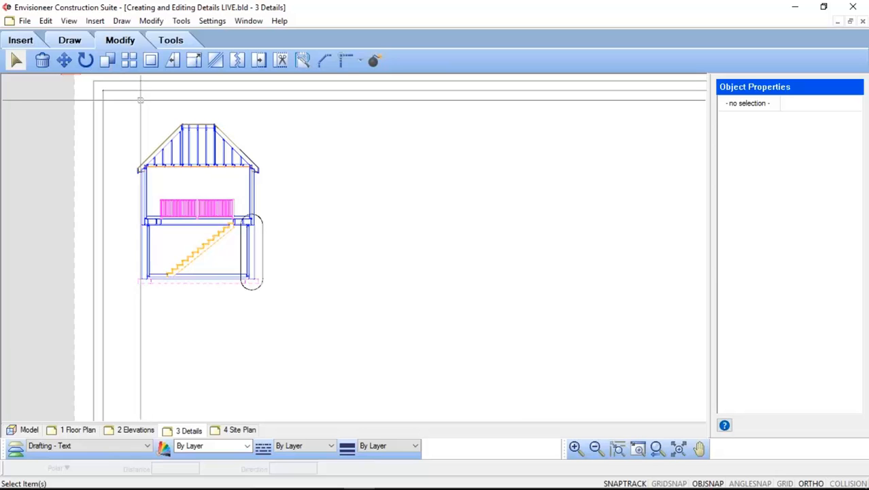
left_click(25, 42)
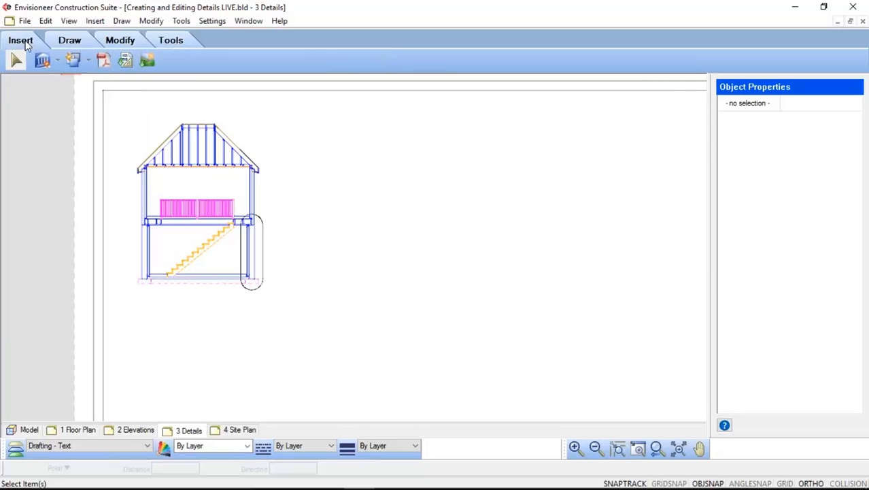
left_click(95, 23)
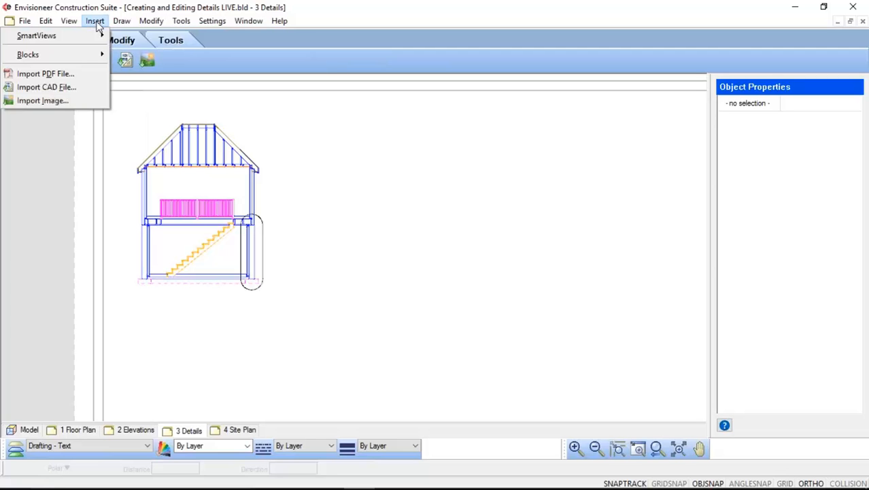
mouse_move(99, 35)
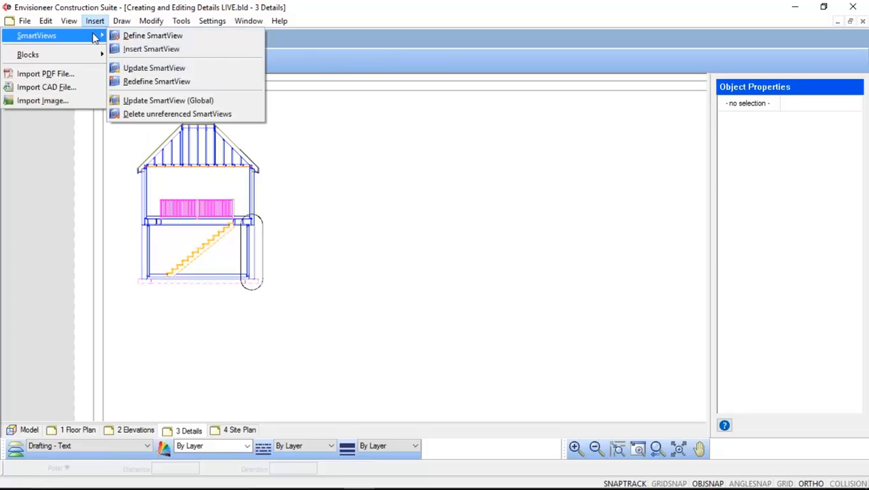
left_click(132, 38)
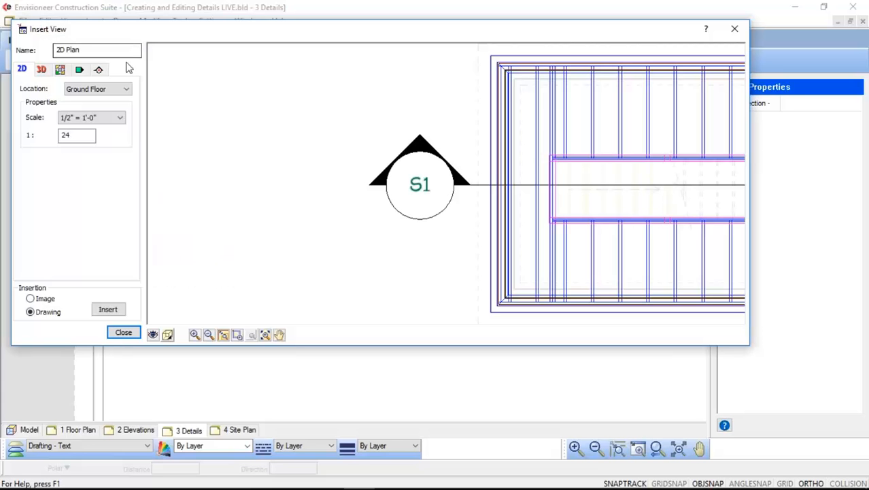
left_click(98, 70)
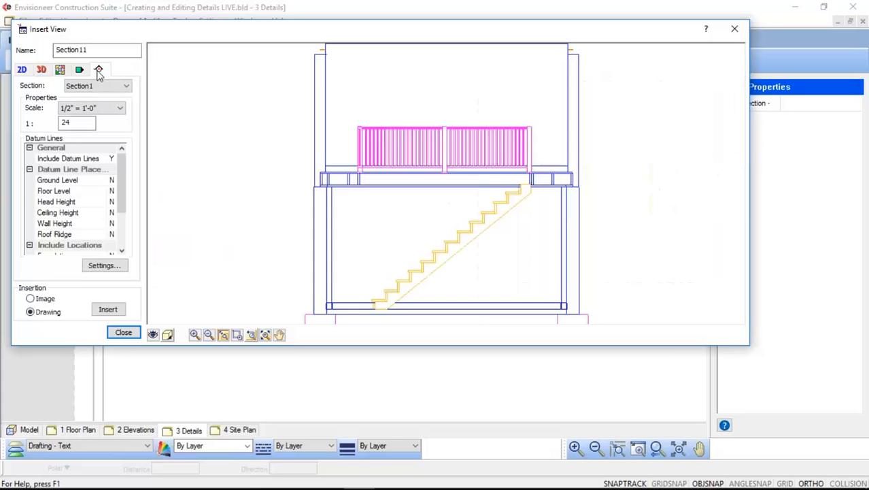
left_click(108, 86)
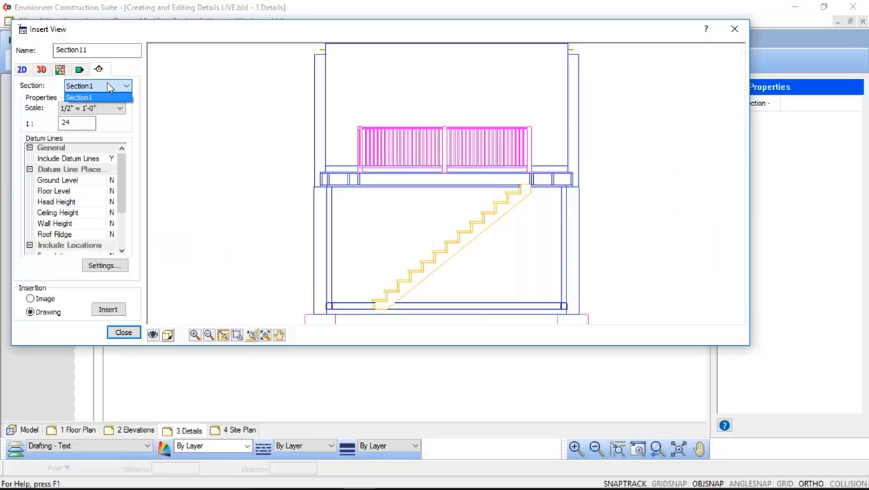
left_click(108, 86)
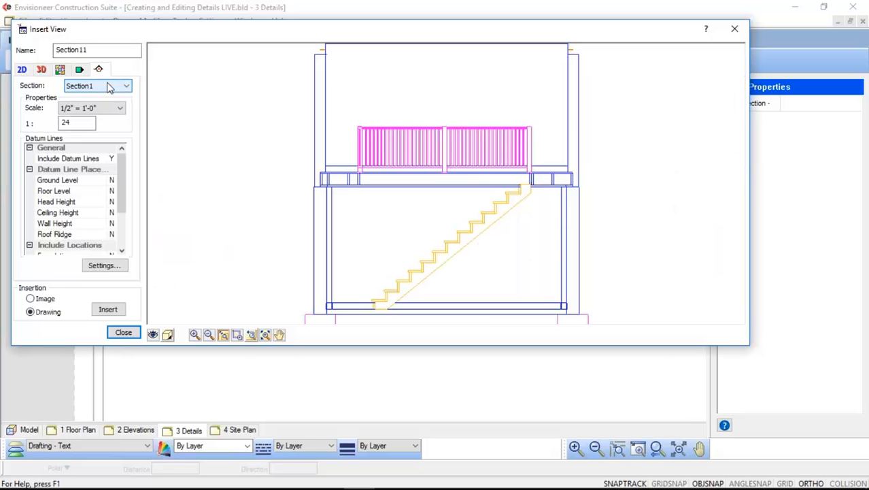
left_click(119, 109)
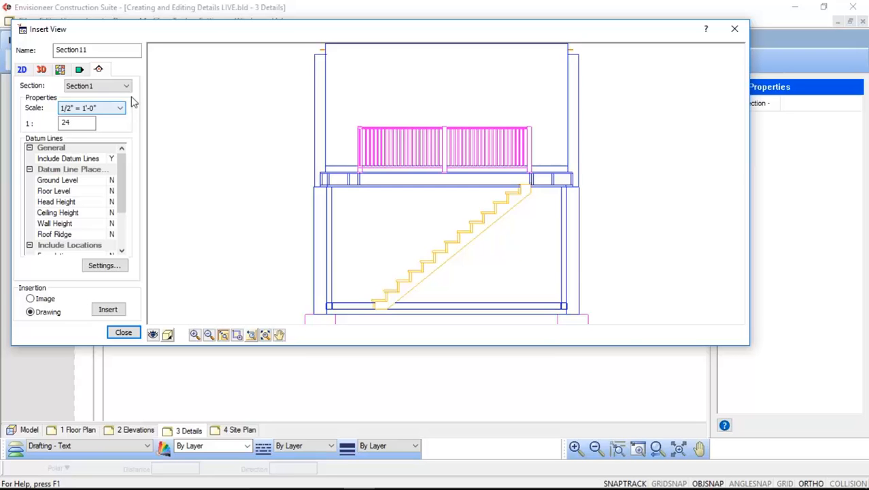
Step: Unlock ceilings, floors, roofs and walls in the SmartView's view filter and display all elements
left_click(152, 334)
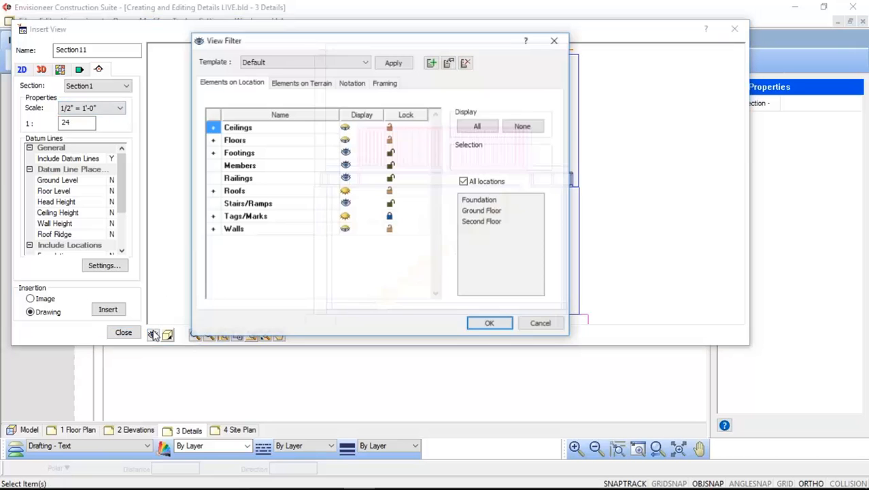
left_click(391, 128)
left_click(391, 140)
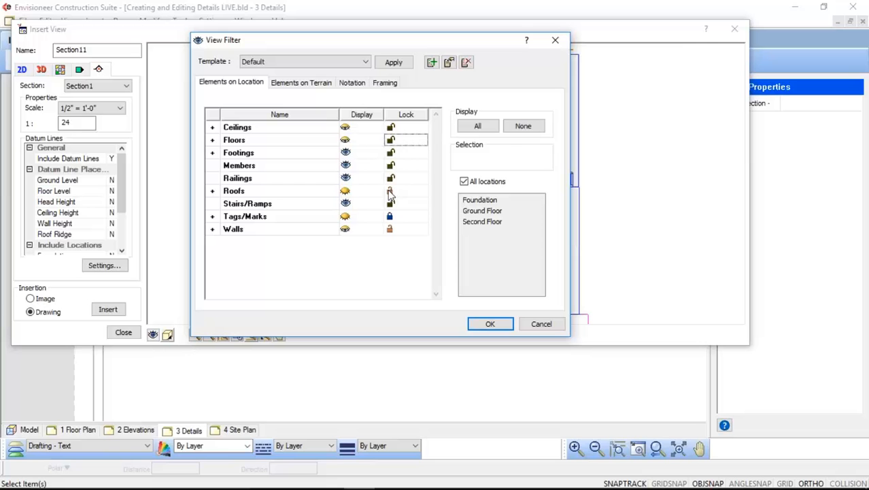
left_click(391, 192)
left_click(389, 229)
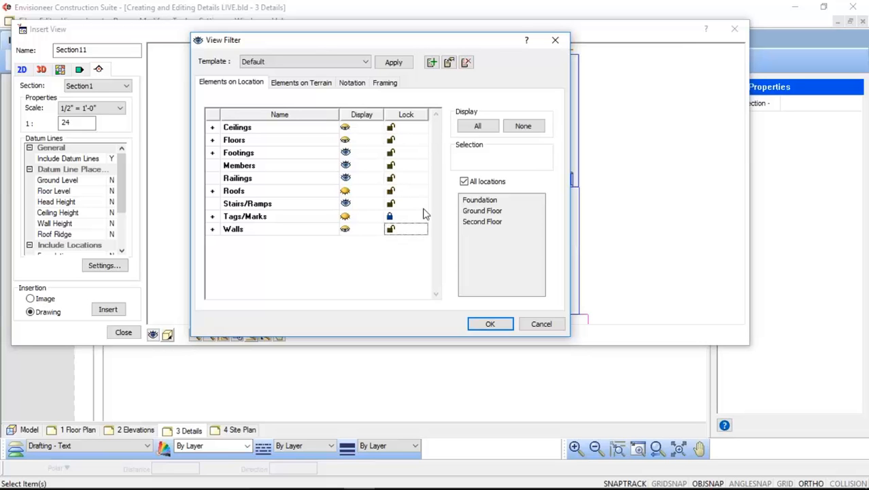
left_click(477, 127)
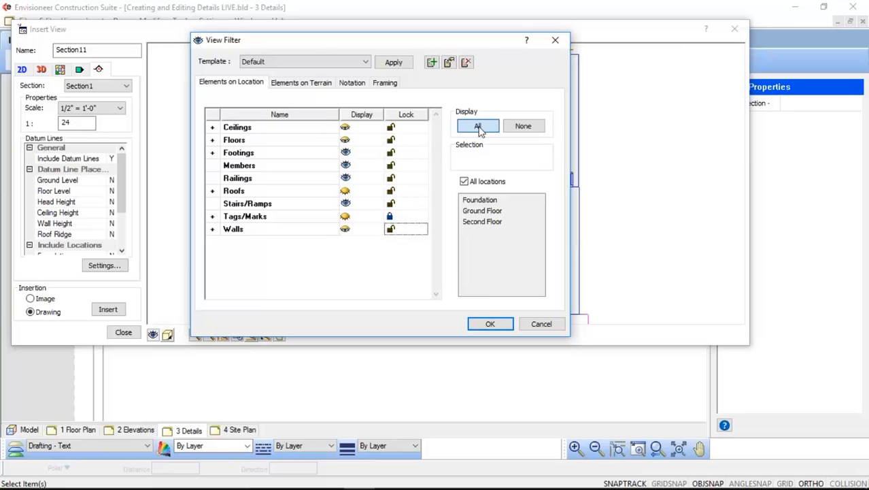
left_click(488, 325)
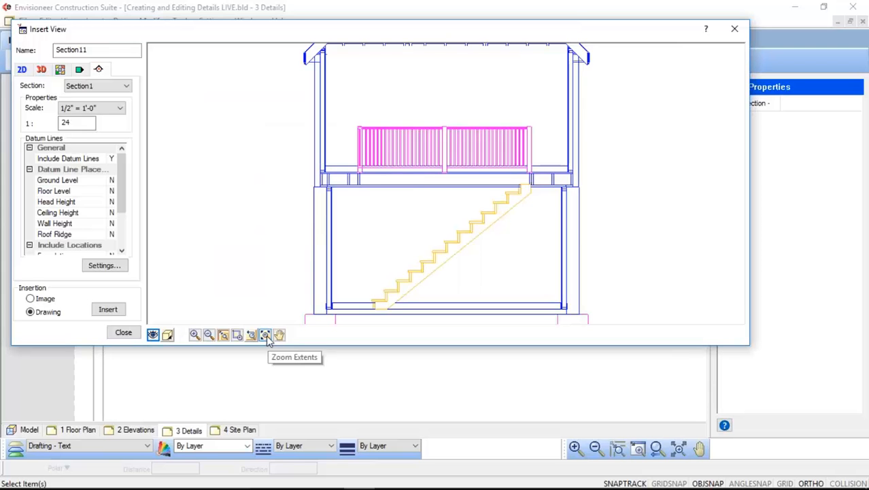
Step: Frame the SmartView preview on the section's right foundation wall, footing and floor junction, cropping out the rest of the building
left_click(266, 335)
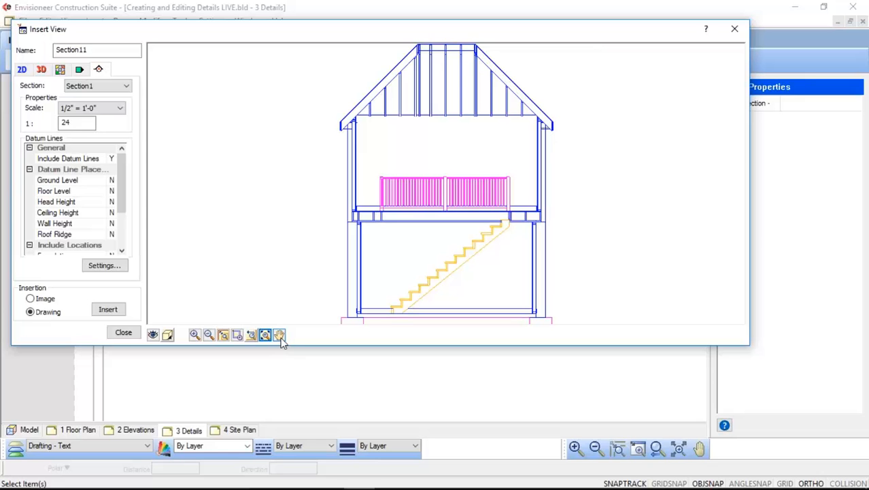
left_click(279, 335)
left_click_drag(541, 307, 254, 270)
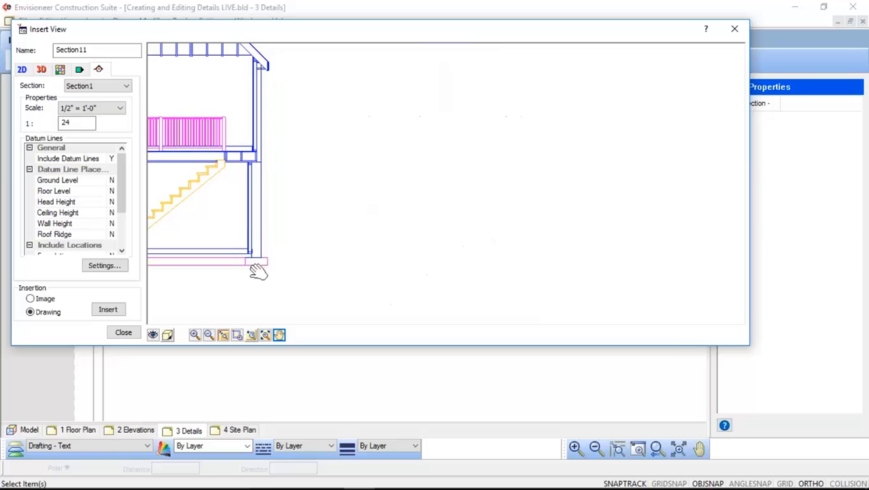
left_click(195, 334)
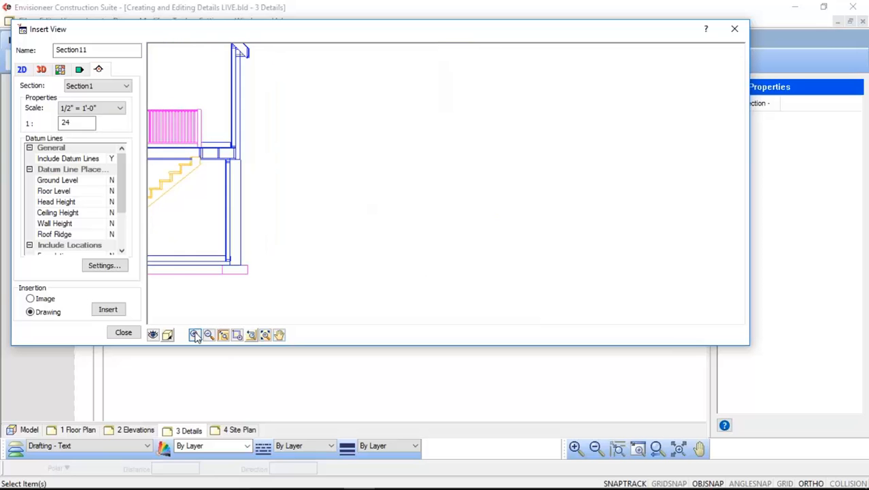
left_click(195, 334)
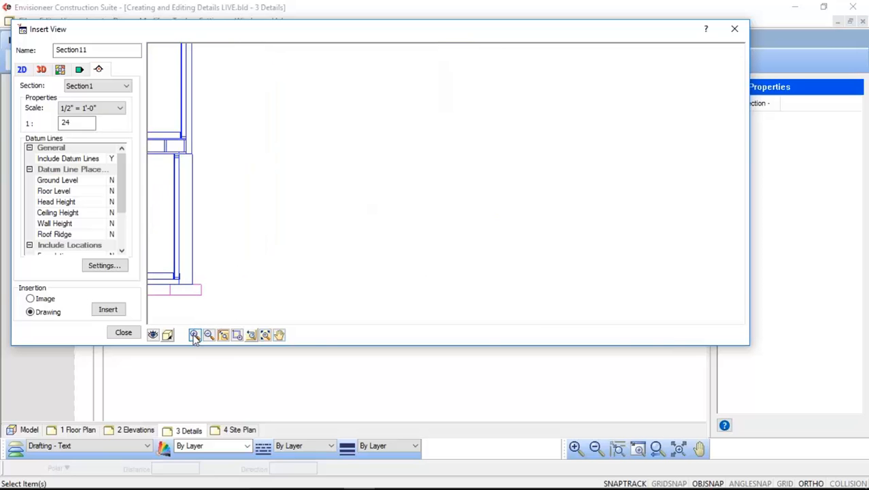
left_click(279, 334)
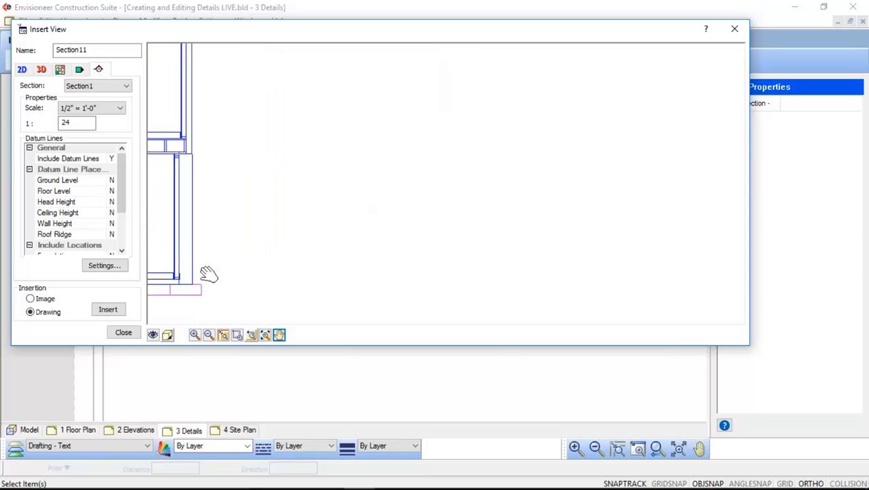
left_click_drag(192, 270, 186, 260)
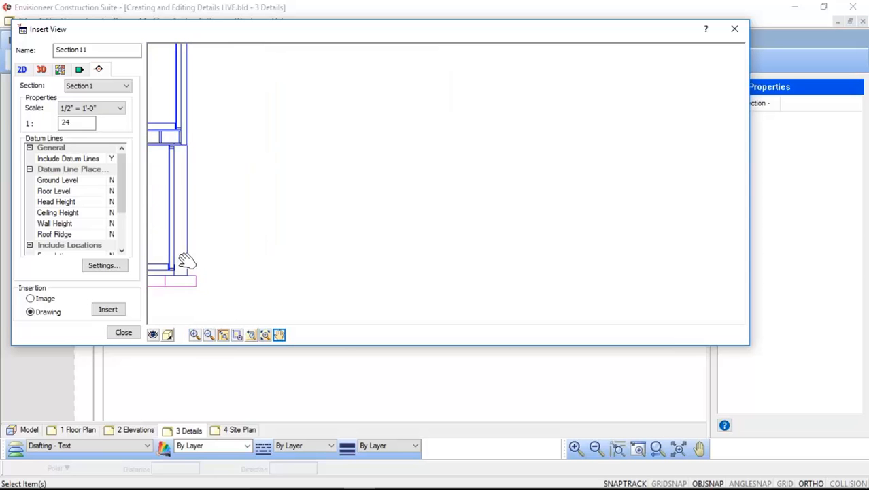
left_click(195, 334)
left_click(279, 335)
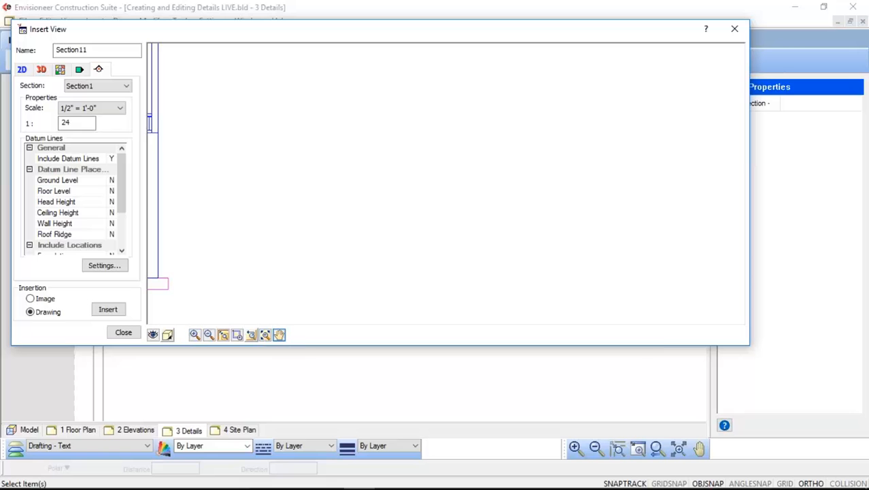
left_click_drag(165, 248, 211, 254)
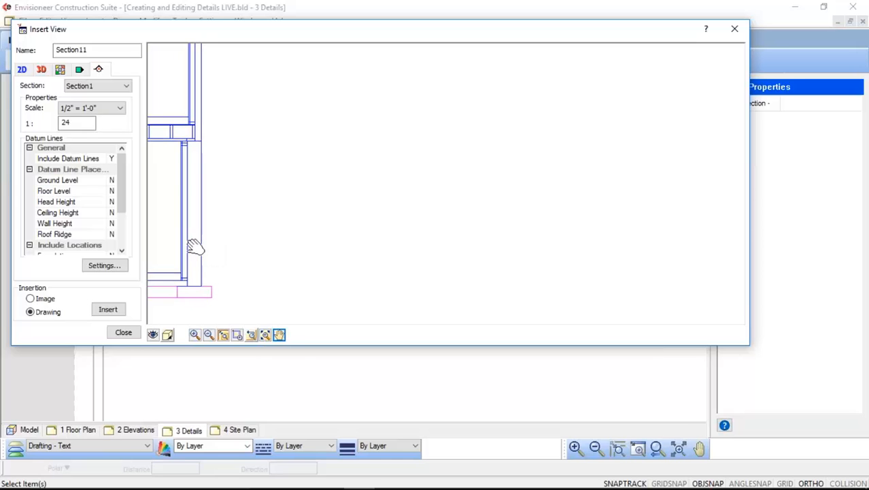
left_click_drag(198, 247, 188, 244)
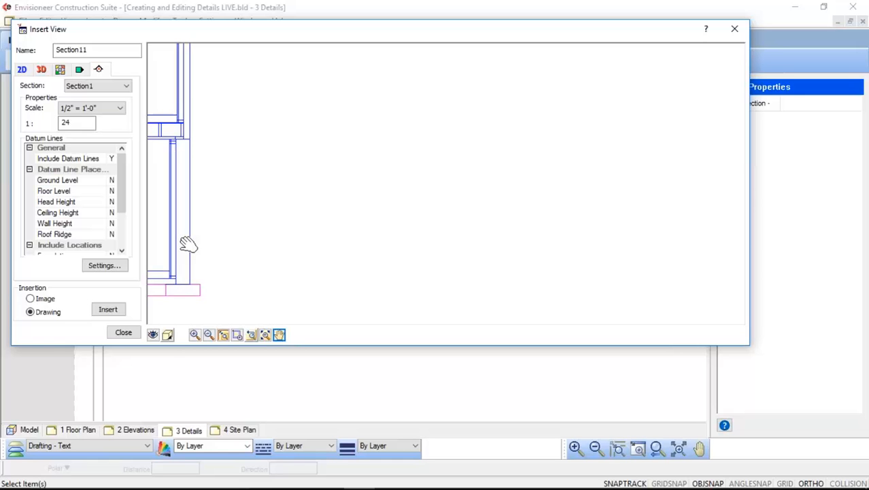
Step: Insert the cropped wall section as a drawing on the details sheet, to the right of the full building section
left_click(108, 310)
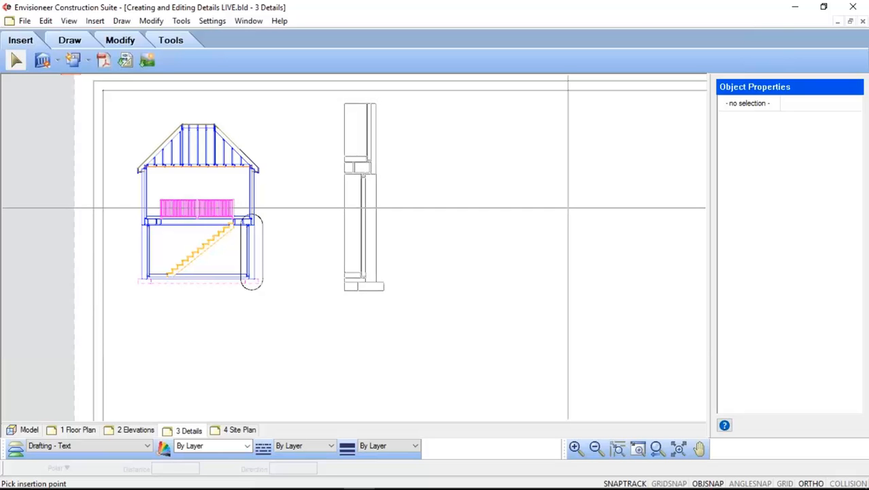
left_click(567, 208)
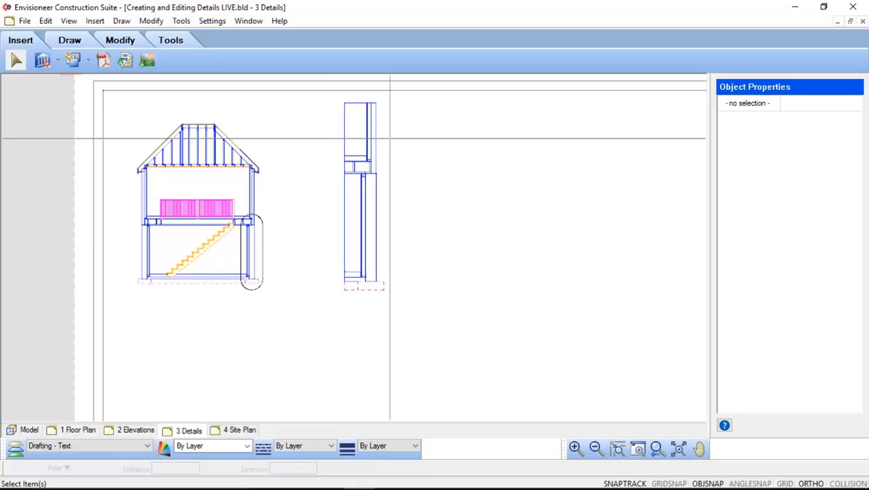
scroll(365, 204, "up", 3)
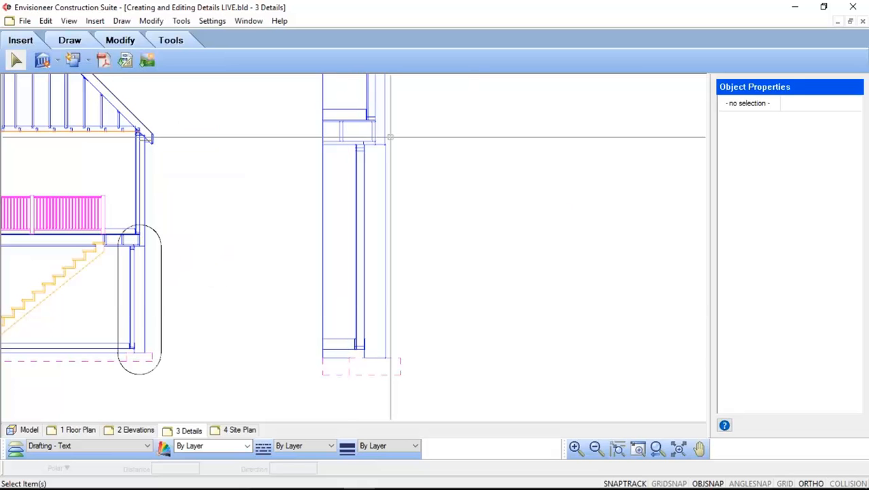
Step: Redefine the enlarged wall section's SmartView and turn off the display of wall trim in its view filter
scroll(370, 105, "up", 5)
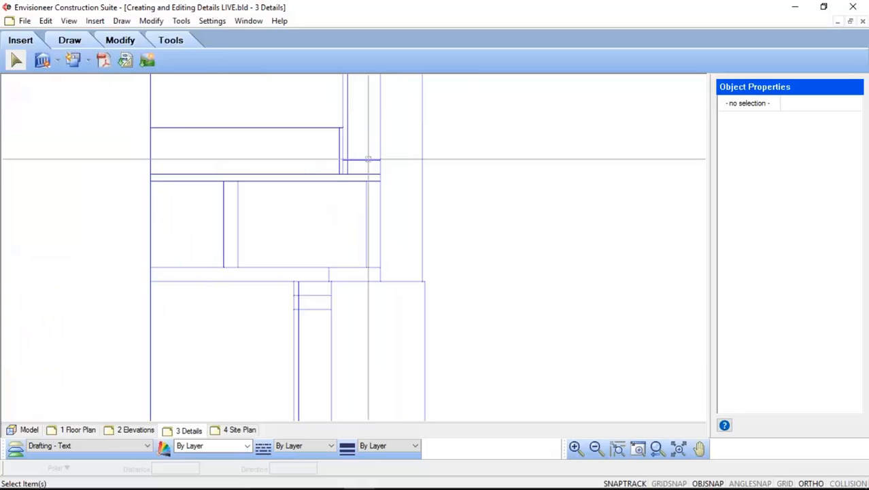
scroll(339, 182, "down", 5)
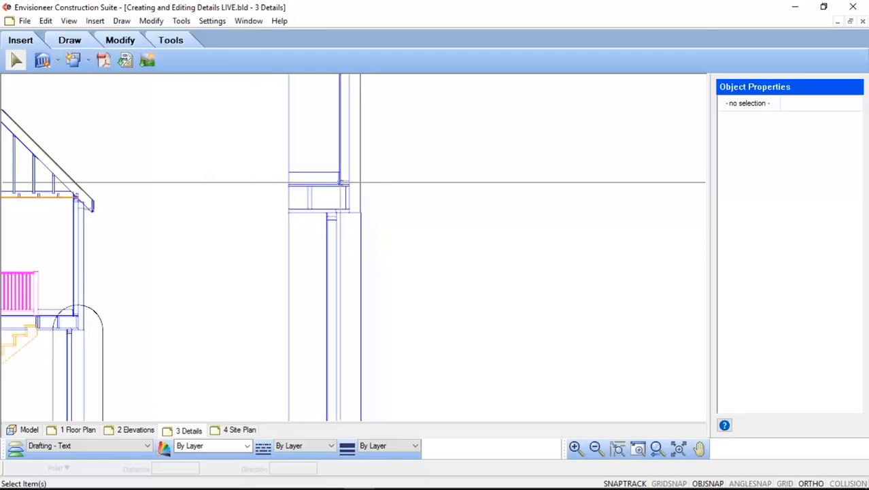
scroll(338, 344, "up", 4)
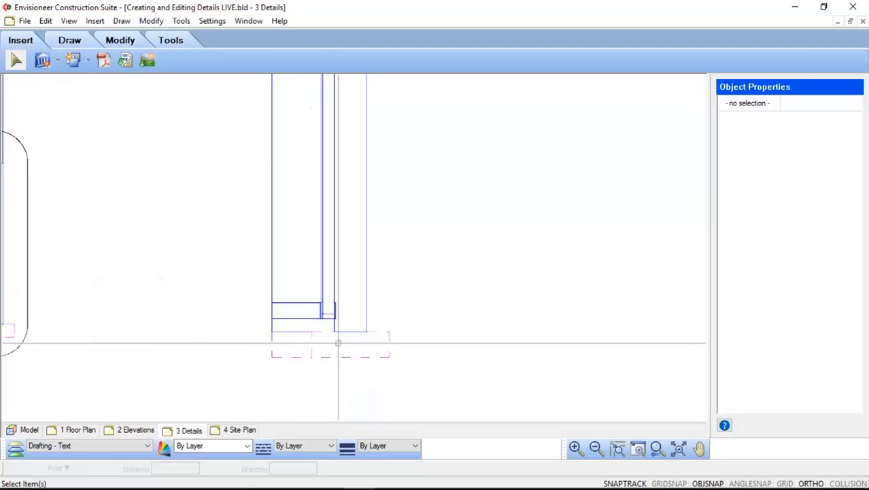
scroll(337, 344, "up", 1)
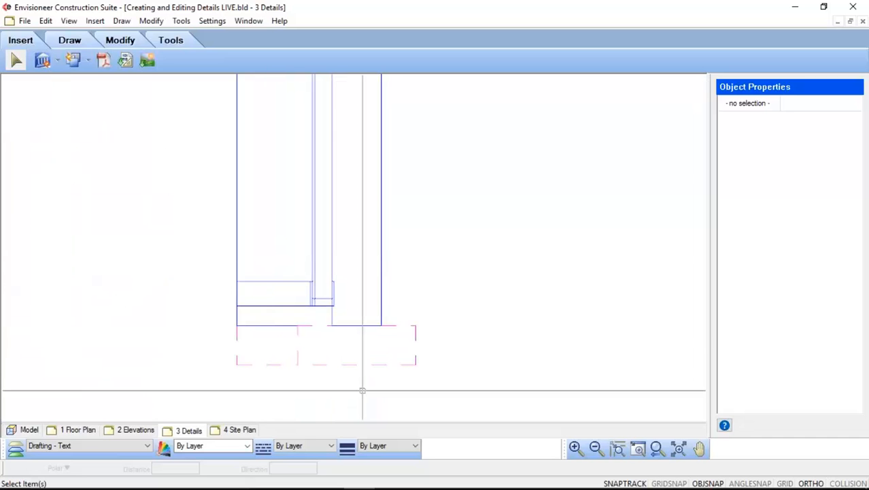
left_click(292, 281)
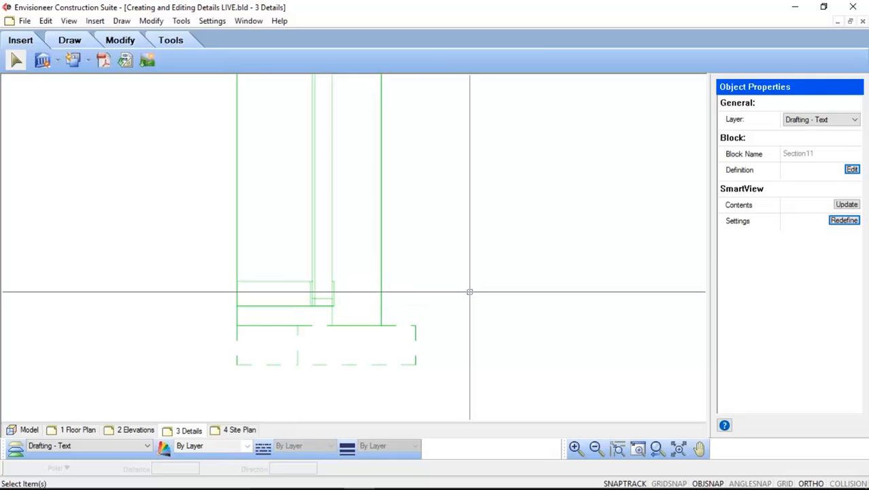
left_click(847, 221)
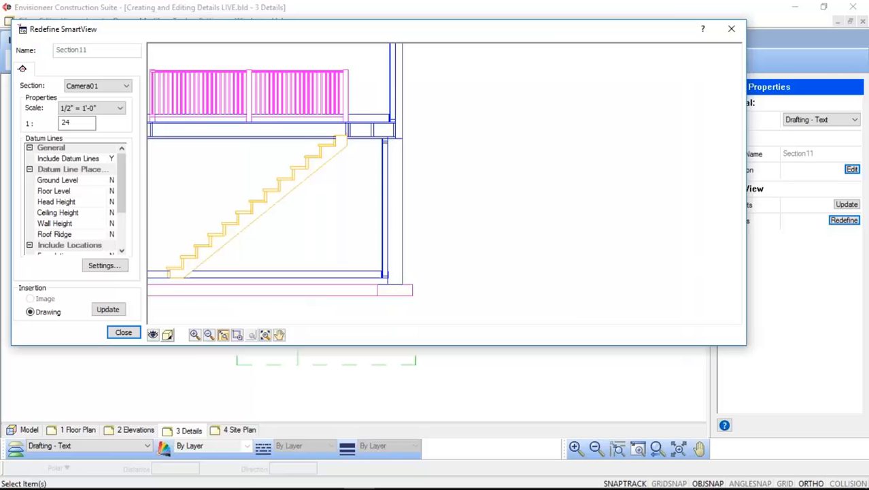
left_click(153, 336)
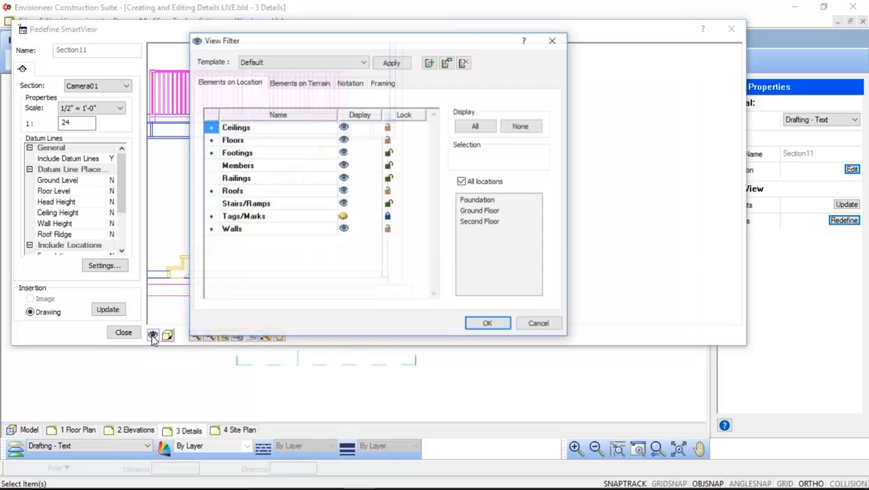
left_click(210, 229)
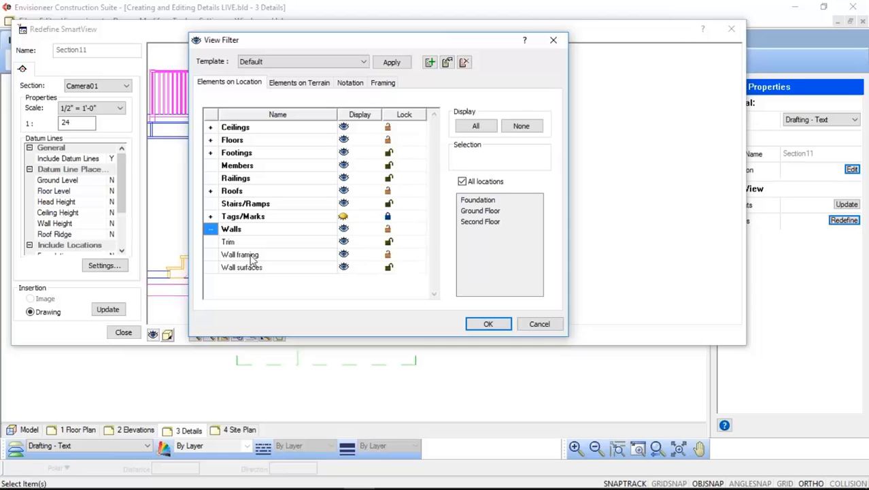
left_click(344, 242)
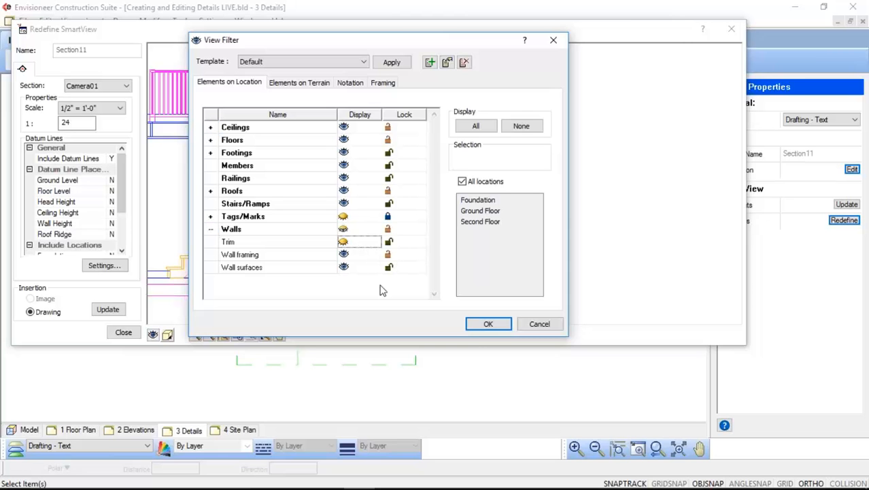
left_click(488, 324)
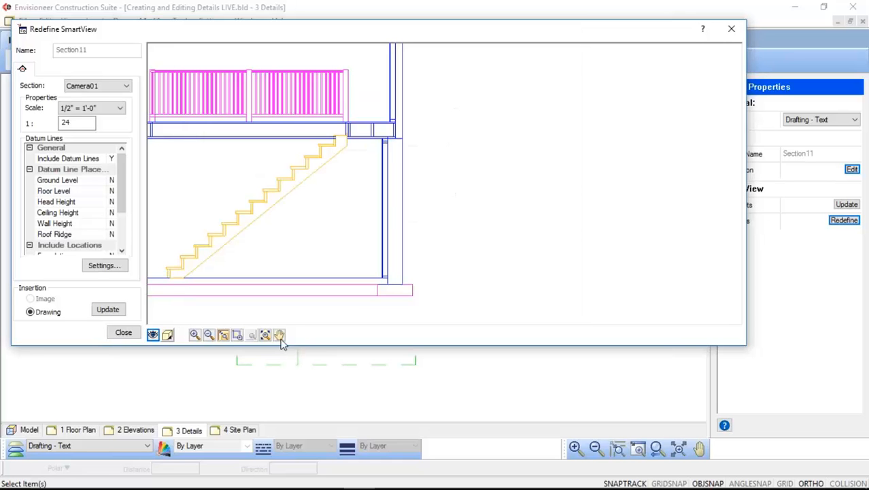
Step: Reframe the SmartView preview on the right foundation wall, footing and floor junction, and update the inserted drawing
left_click(279, 335)
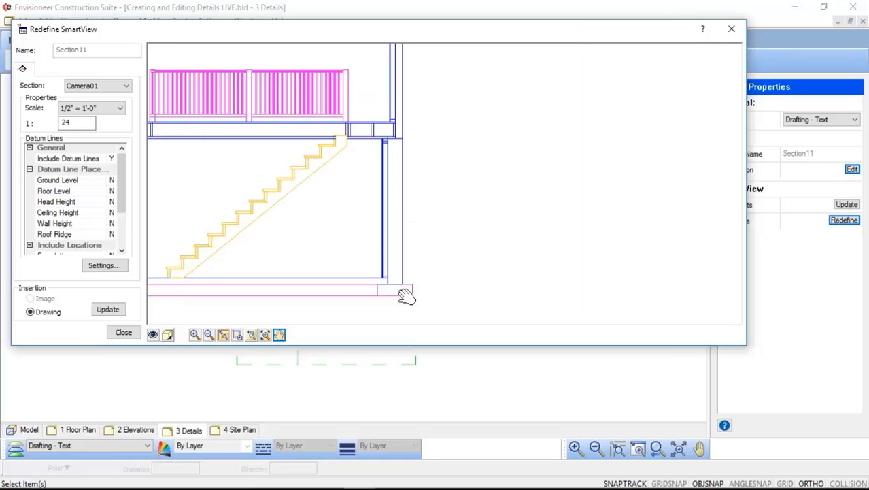
left_click_drag(406, 296, 190, 258)
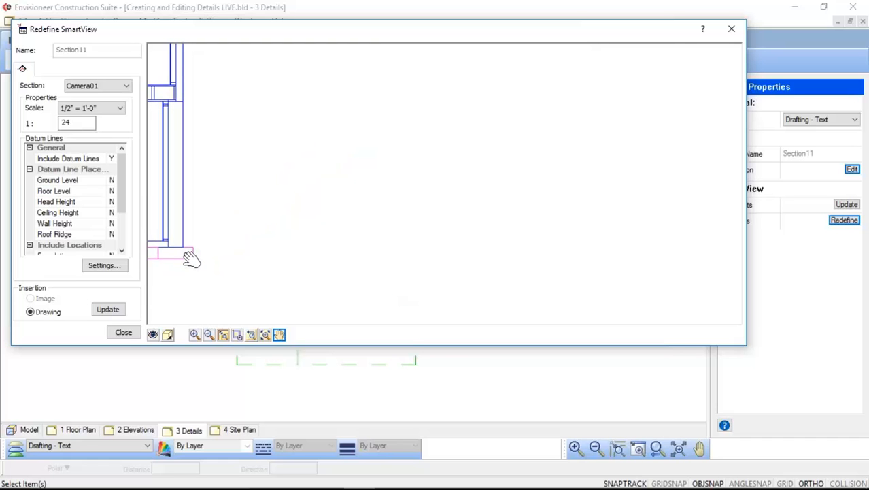
left_click_drag(191, 257, 197, 254)
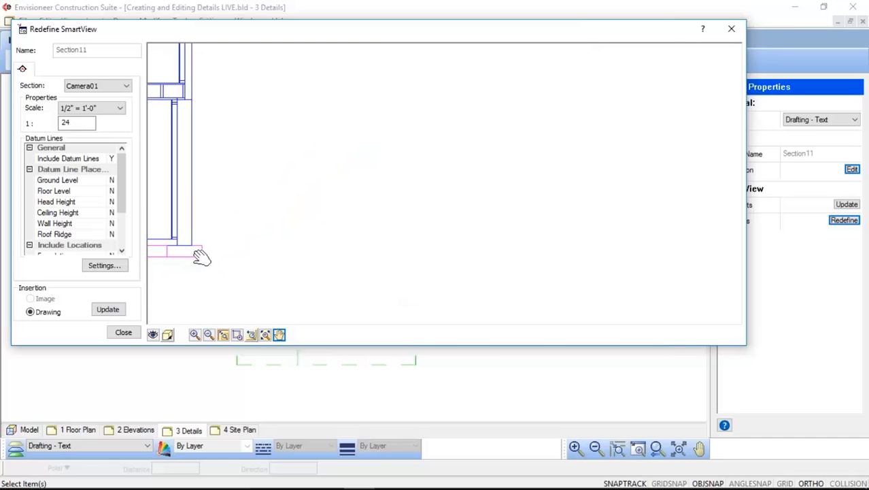
left_click(109, 308)
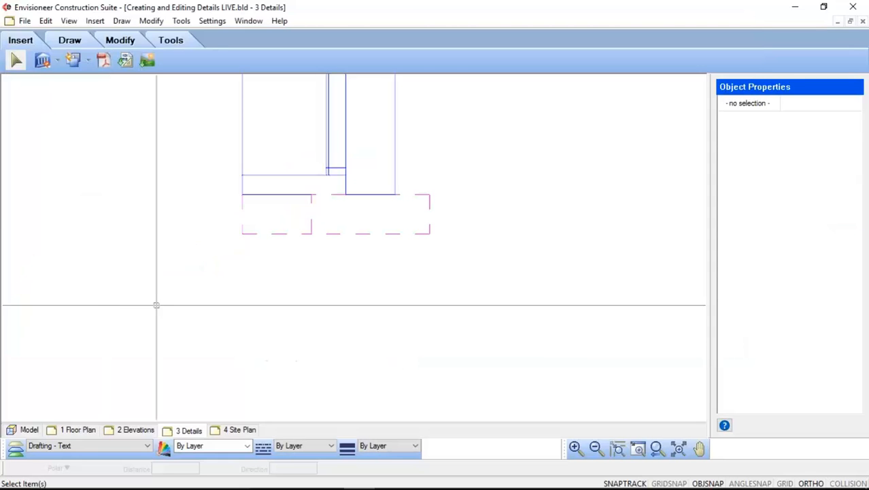
Step: Move the enlarged wall section straight down, aligning the bottom of its footing with the full building section's footing
scroll(439, 331, "down", 4)
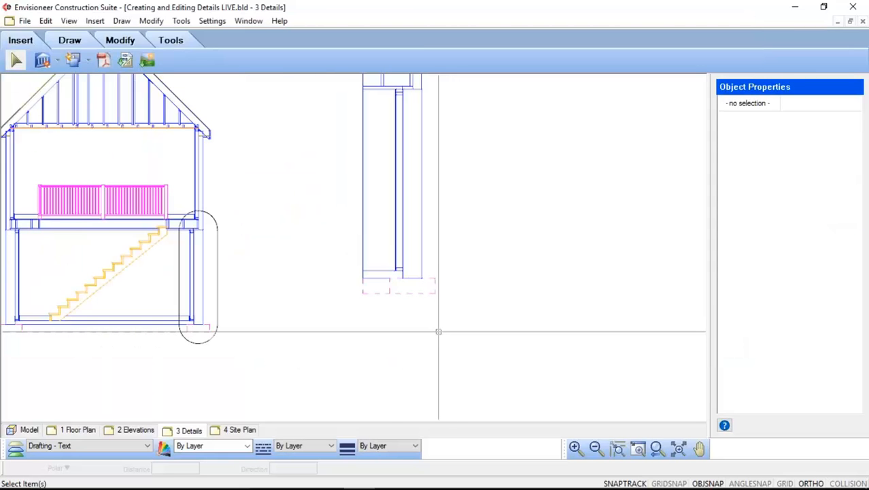
left_click(407, 295)
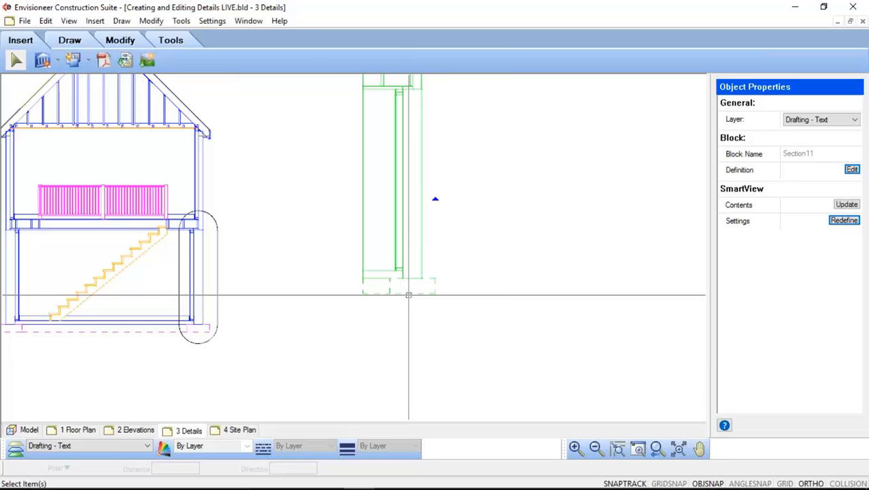
right_click(408, 294)
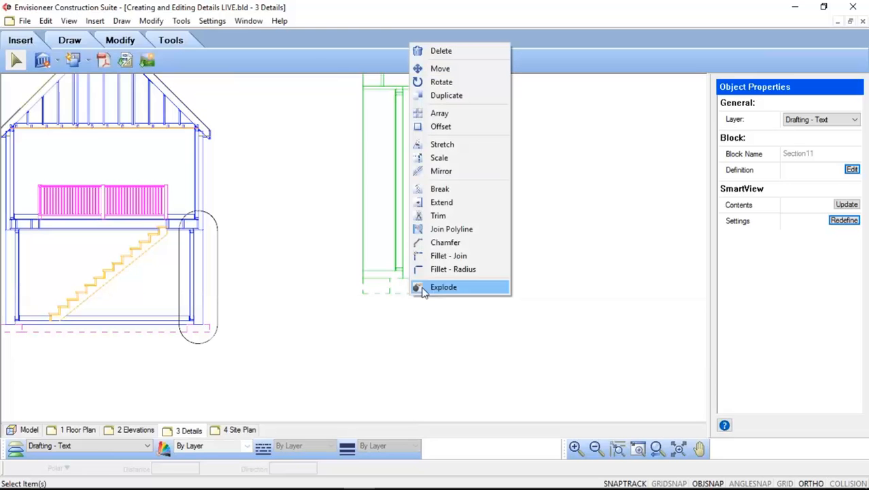
left_click(447, 71)
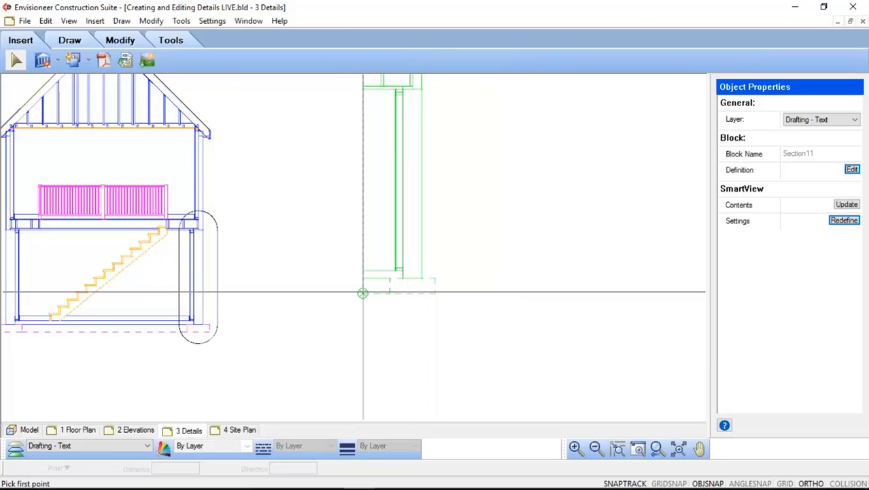
left_click(362, 292)
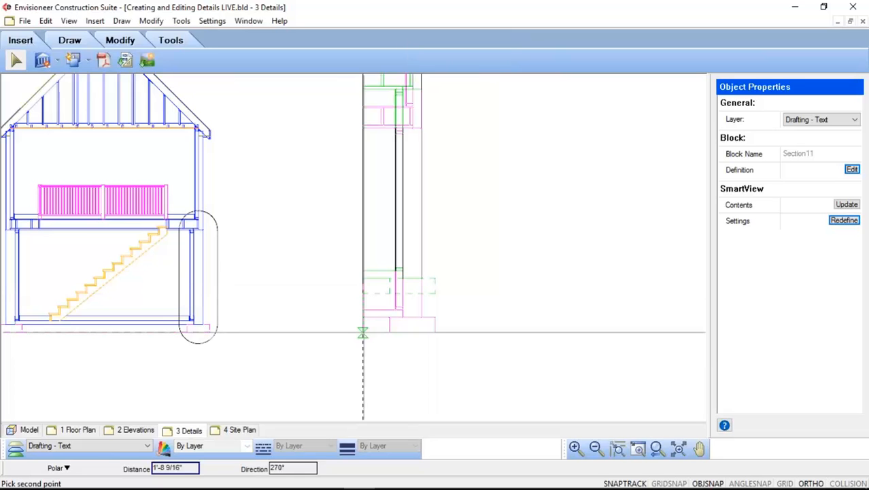
left_click(363, 332)
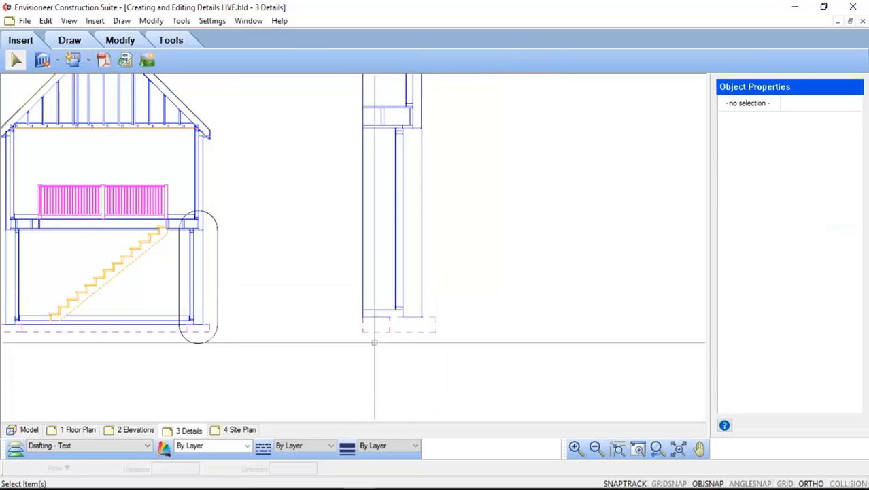
Step: Open the enlarged wall section's block definition for editing and delete the horizontal crop lines across its top
scroll(378, 332, "down", 3)
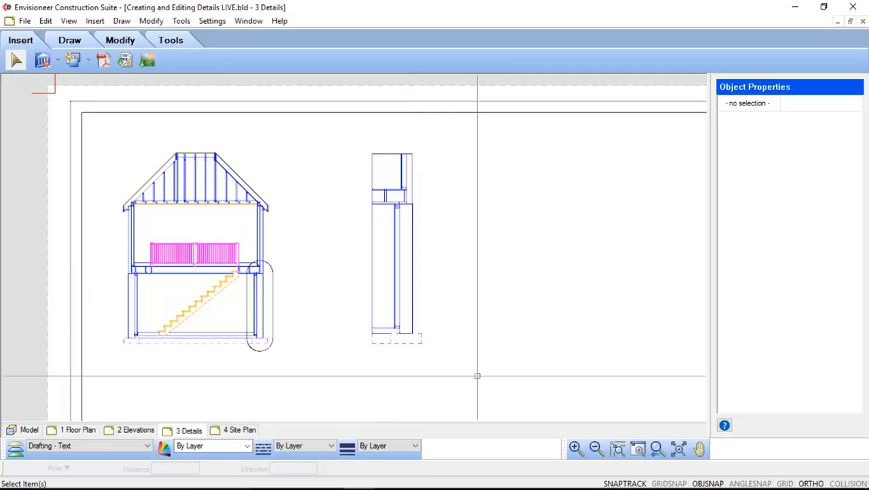
left_click(414, 277)
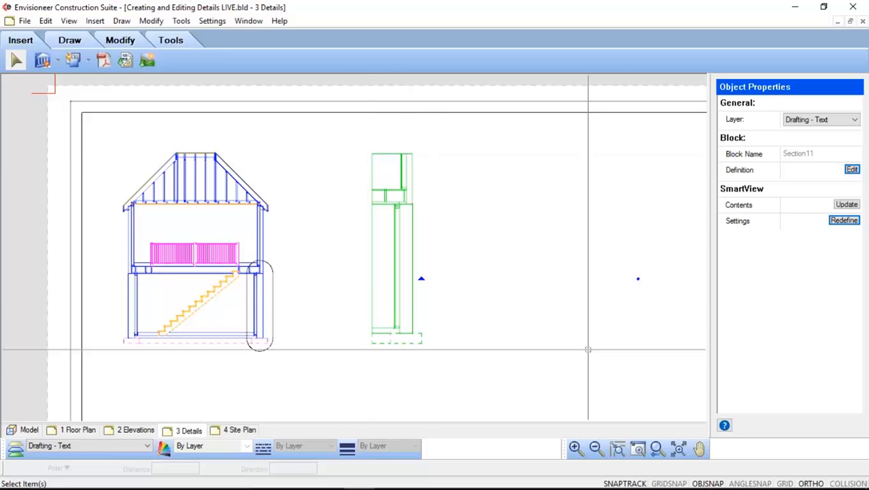
left_click(852, 170)
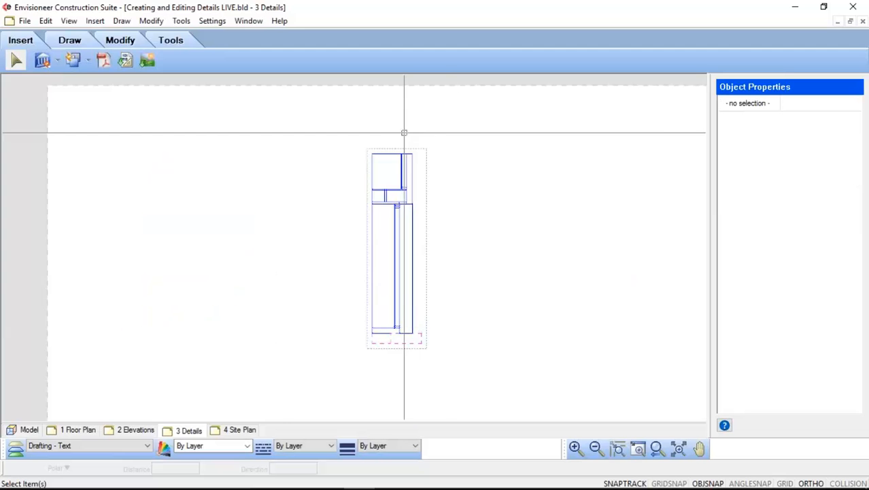
scroll(398, 155, "up", 3)
scroll(398, 173, "up", 2)
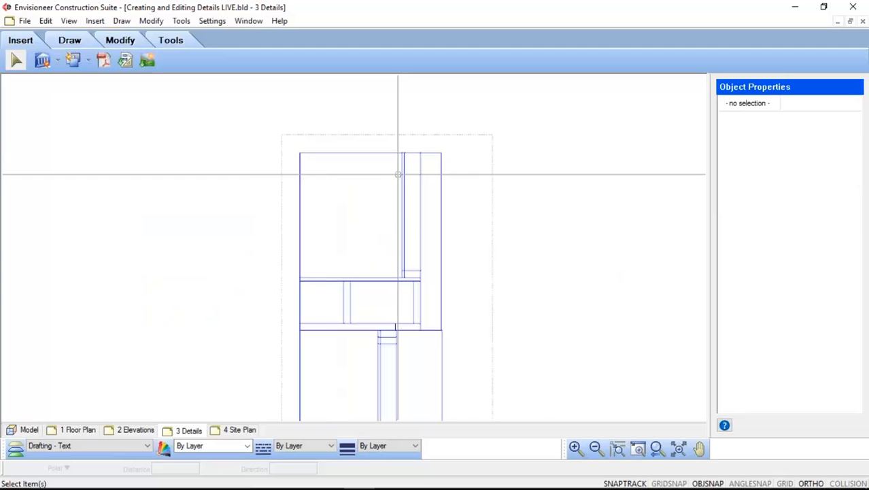
scroll(398, 174, "up", 2)
left_click(397, 141)
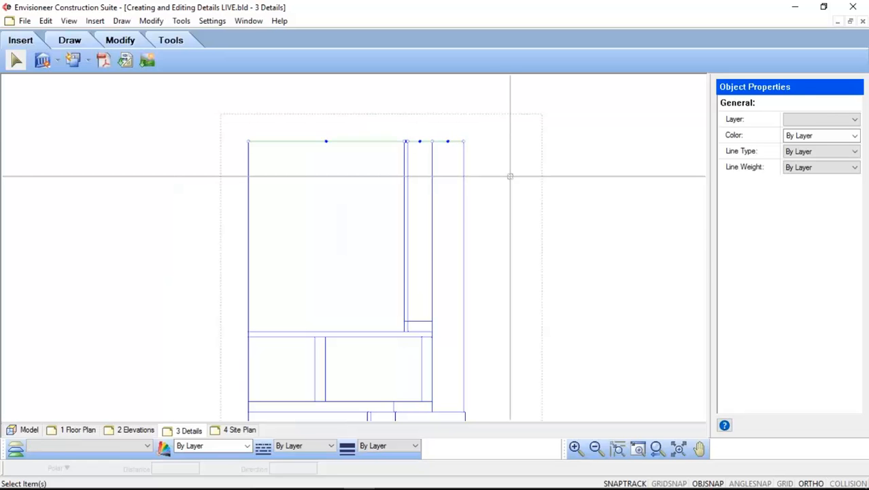
key("Escape")
Step: Delete the vertical crop lines along the left edge of the wall section, from the top down to the footing
scroll(333, 149, "down", 5)
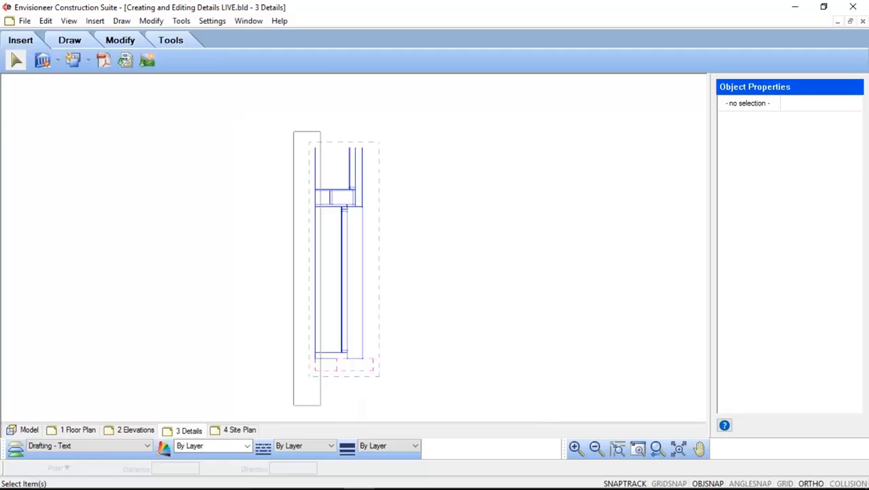
left_click(320, 131)
key("Delete")
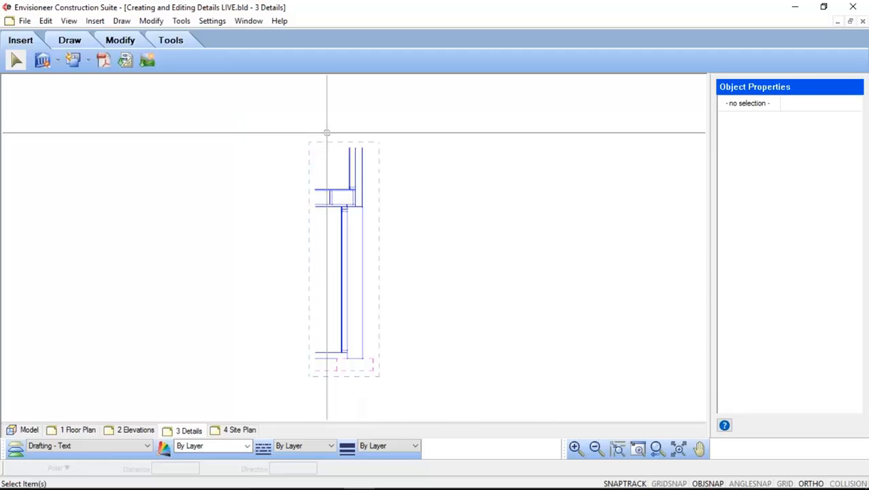
Step: Delete the short plate-line segments crossing the interior wallboard at the upper wall's base and the foundation wall's top
scroll(327, 133, "up", 6)
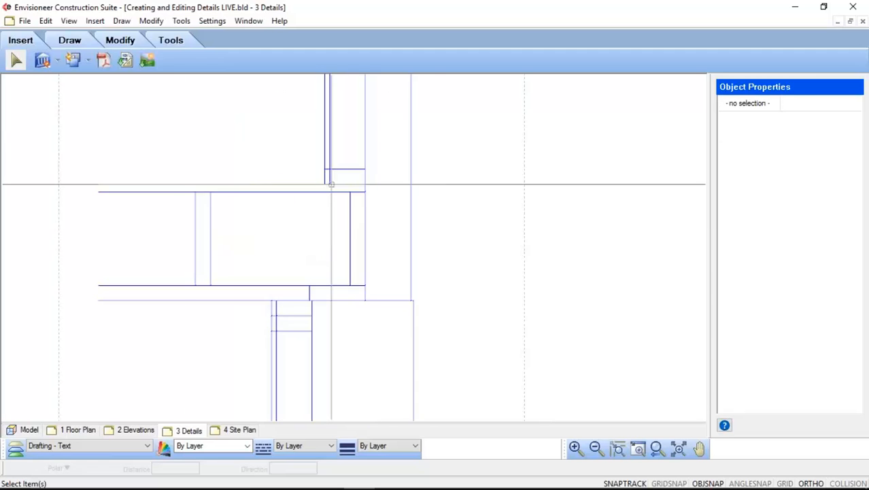
scroll(331, 184, "up", 4)
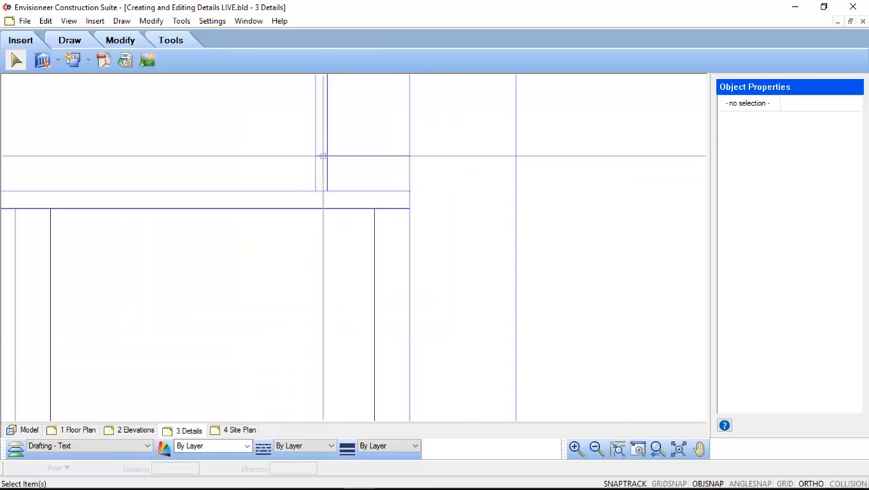
scroll(324, 156, "down", 3)
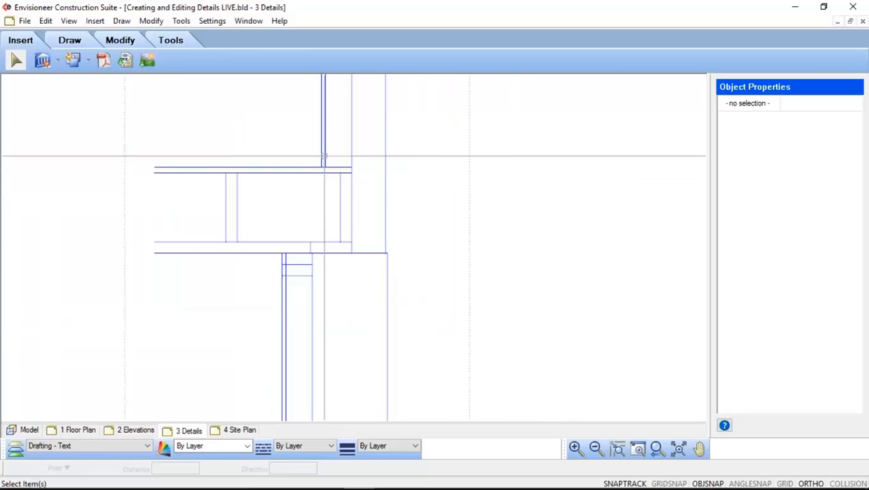
scroll(323, 156, "up", 4)
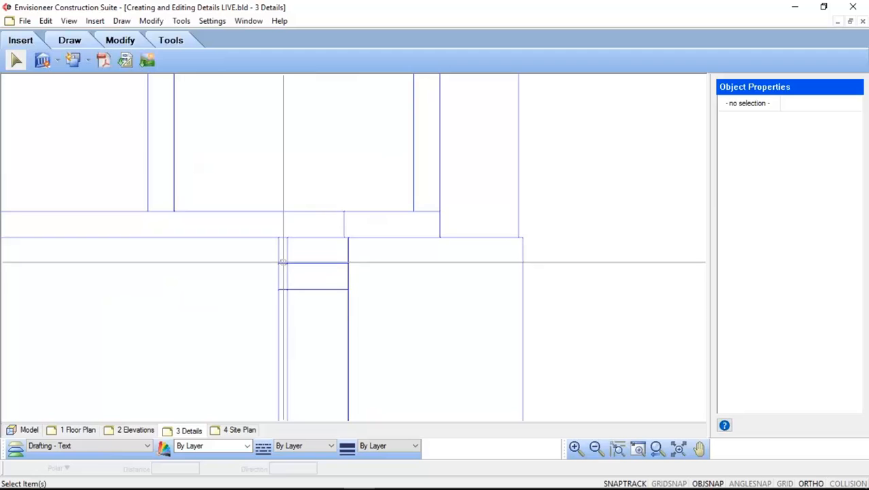
scroll(305, 239, "down", 3)
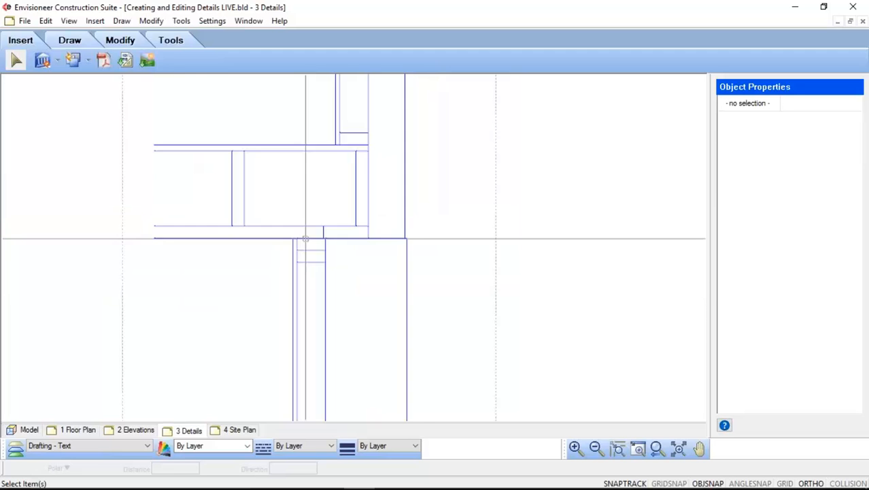
Step: Delete the short plate-line segment crossing the interior wallboard at the base of the foundation wall, above the slab
scroll(305, 238, "down", 2)
scroll(305, 239, "down", 1)
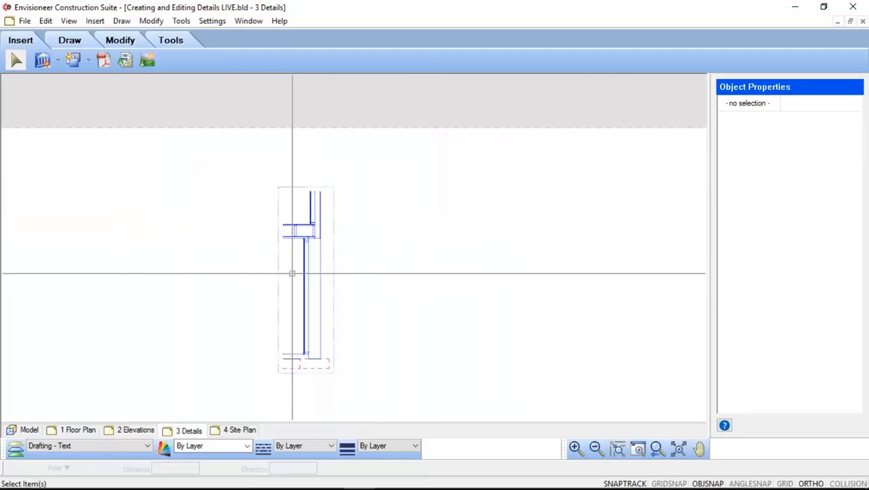
scroll(292, 272, "up", 5)
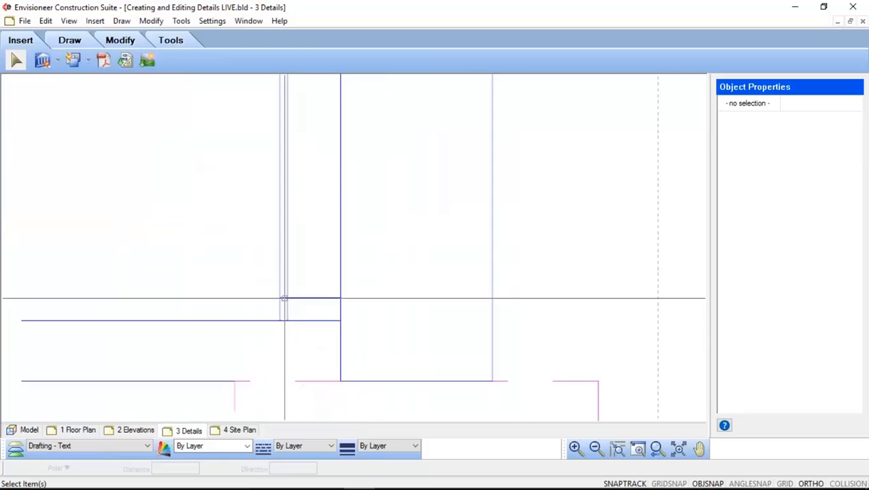
left_click(284, 297)
key("Delete")
scroll(348, 312, "down", 5)
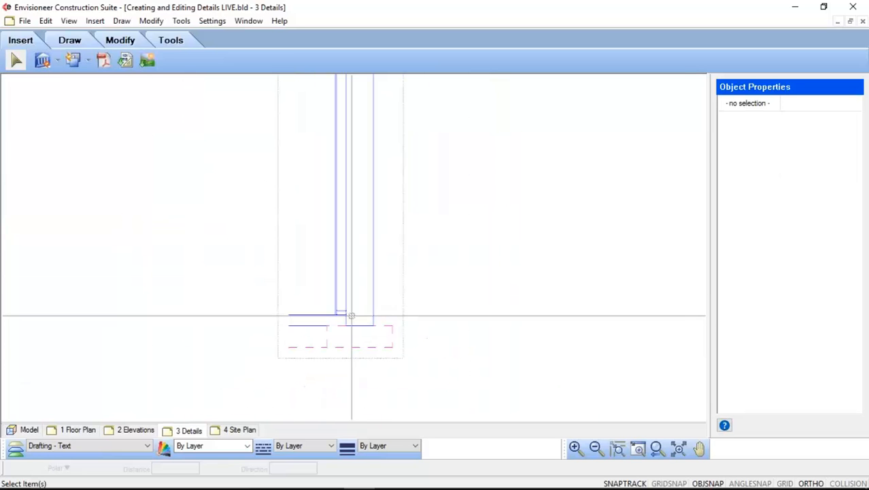
scroll(411, 324, "down", 3)
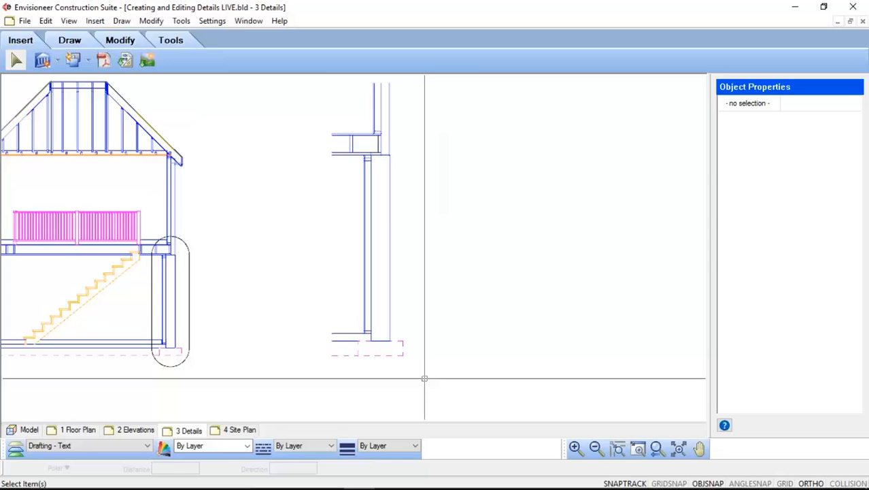
left_click(390, 314)
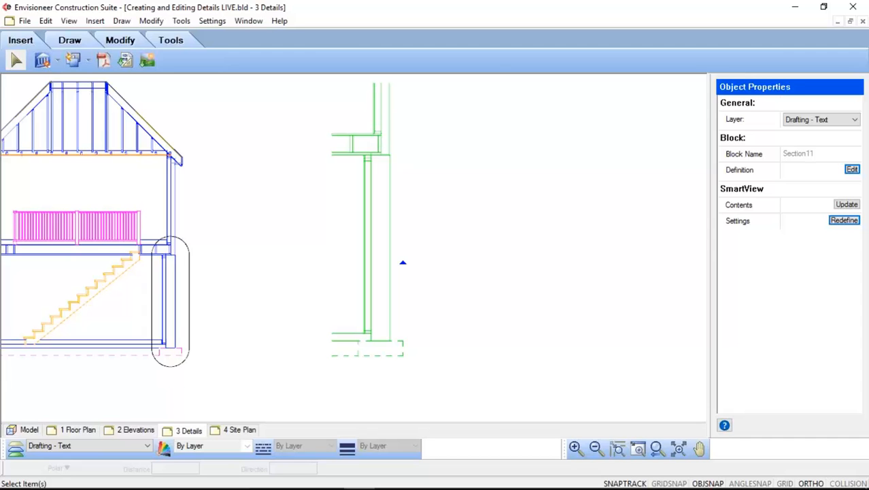
key("Escape")
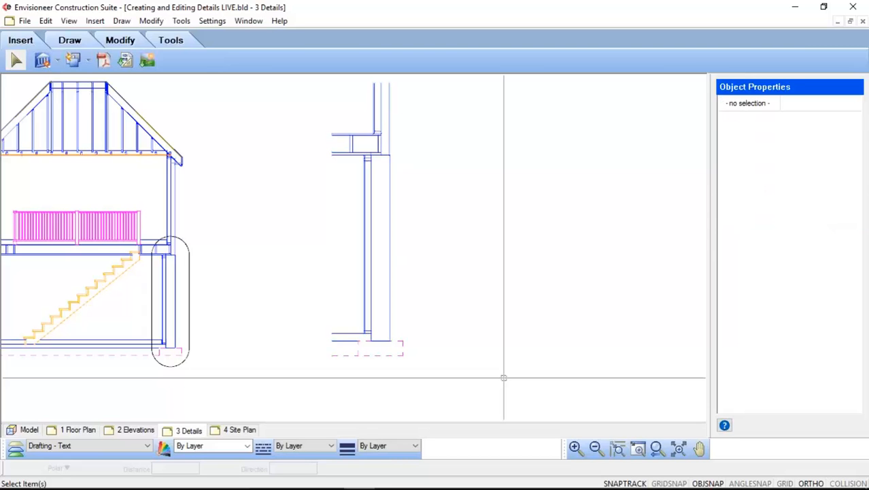
left_click(389, 323)
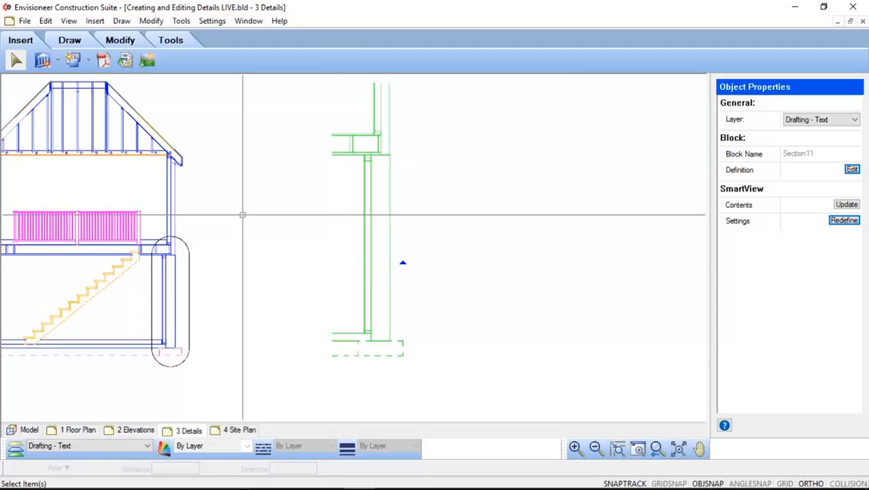
left_click(177, 42)
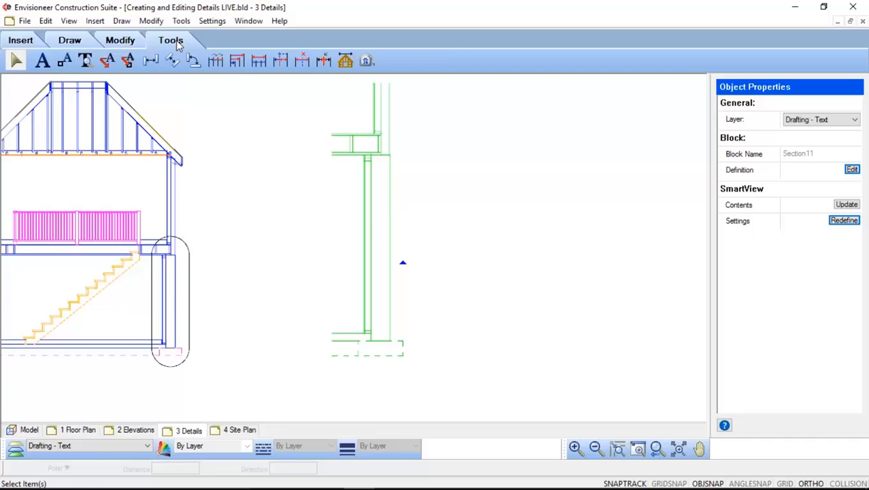
Step: Draw a horizontal cut line across the top of the enlarged wall section, extending slightly past the exterior face
left_click(77, 43)
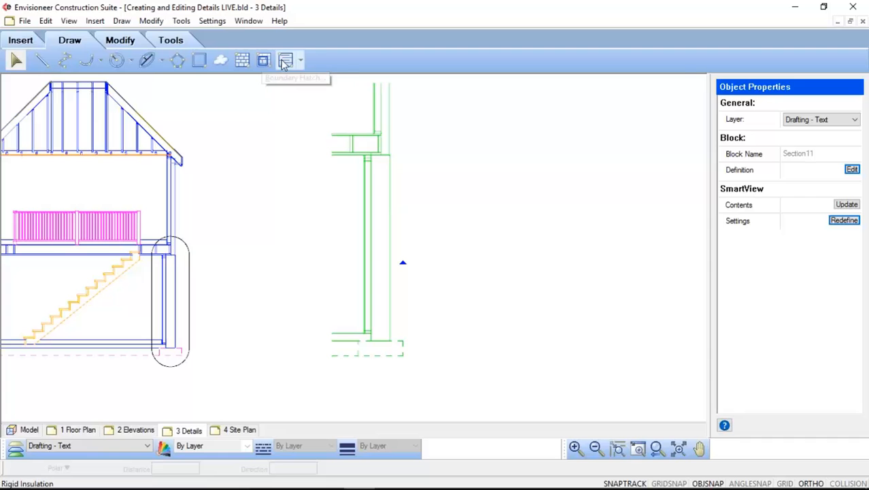
left_click(302, 63)
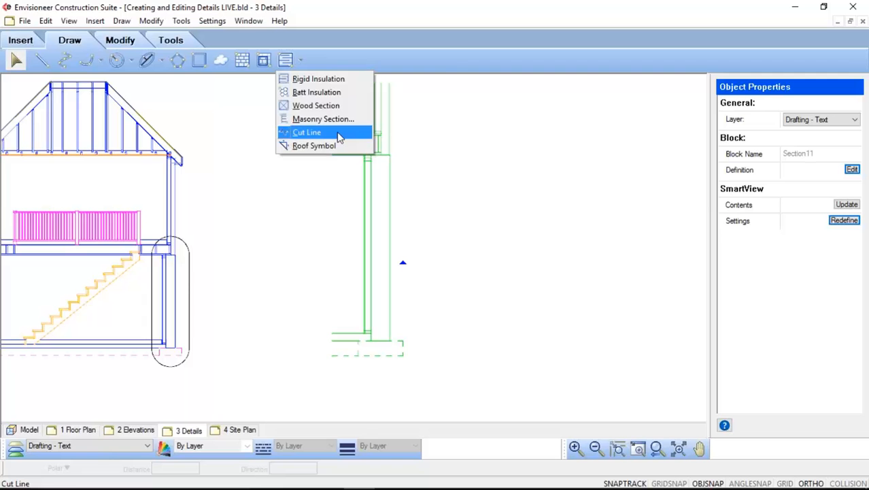
left_click(339, 137)
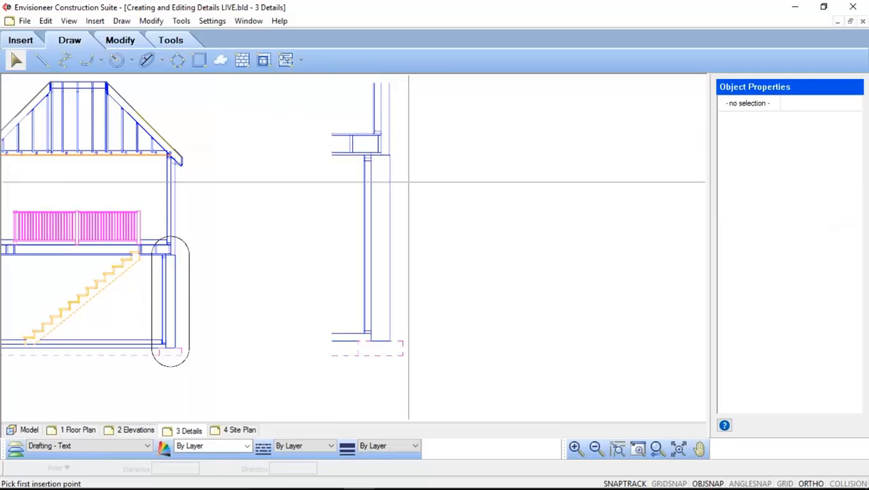
scroll(406, 182, "down", 1)
scroll(405, 153, "up", 5)
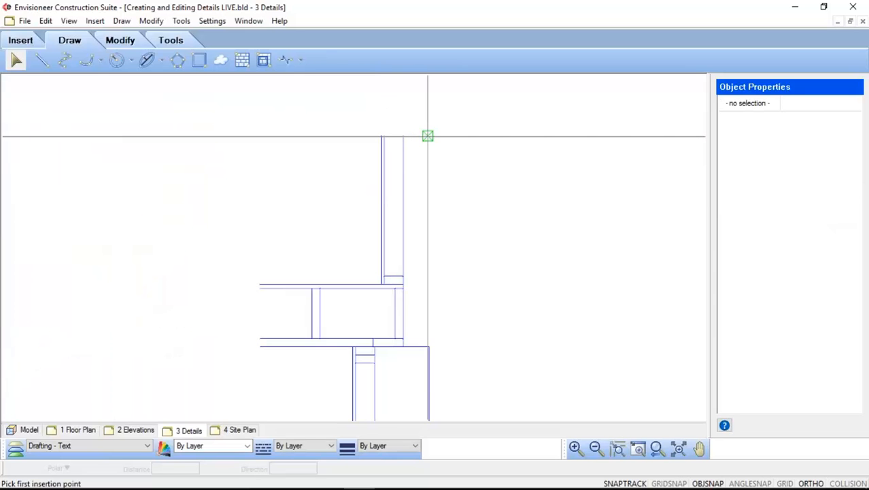
left_click(448, 136)
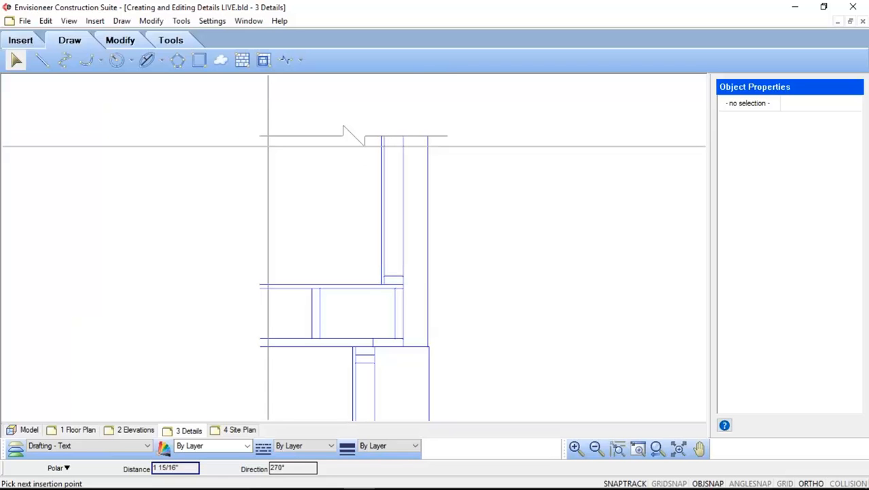
key("Escape")
Step: Draw a vertical cut line along the wall section's left edge, from the top cut line to just below the footing
right_click(275, 156)
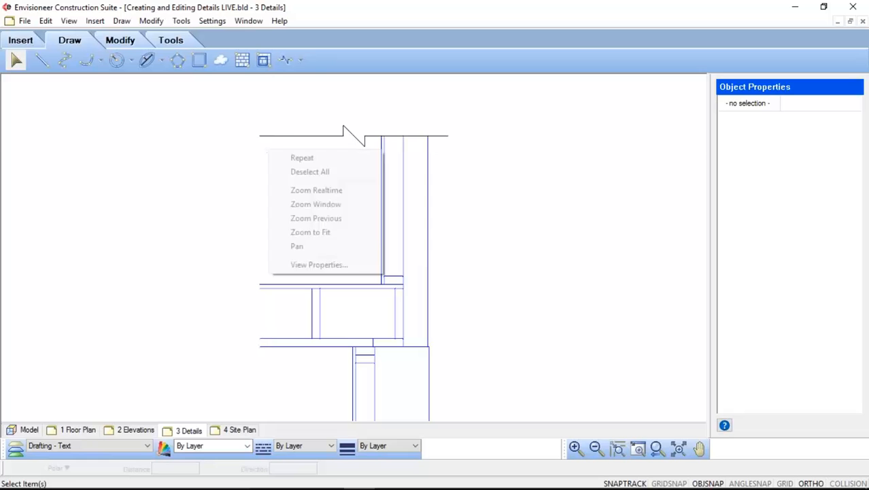
left_click(279, 158)
left_click(259, 135)
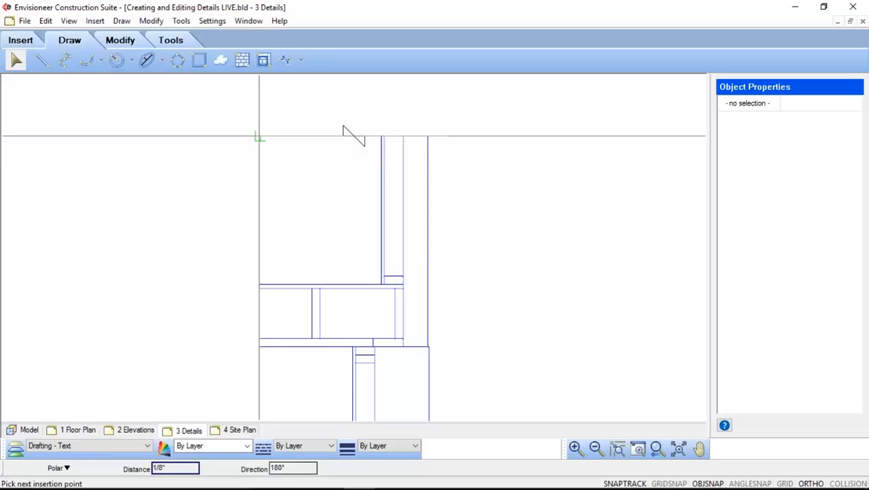
scroll(311, 135, "down", 3)
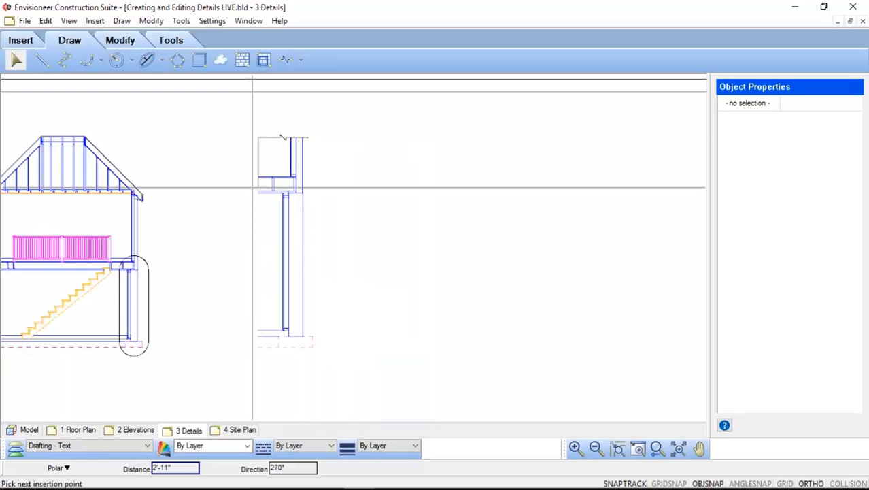
scroll(258, 348, "up", 2)
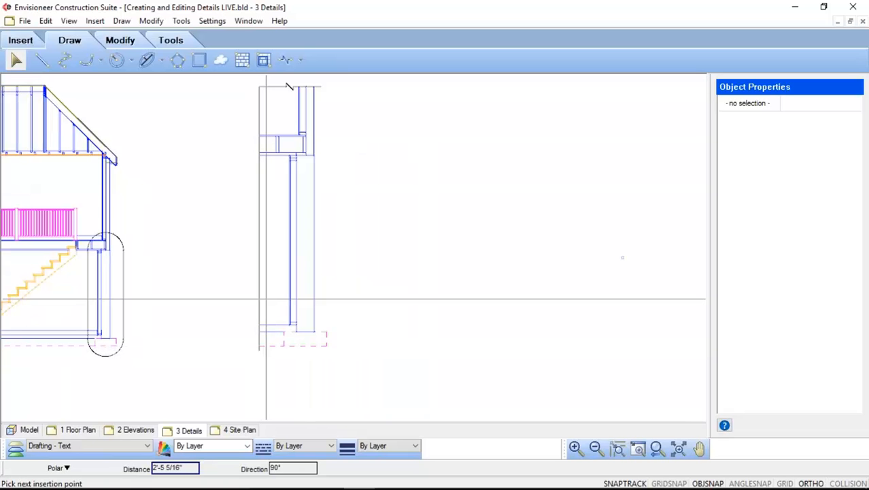
left_click(238, 331)
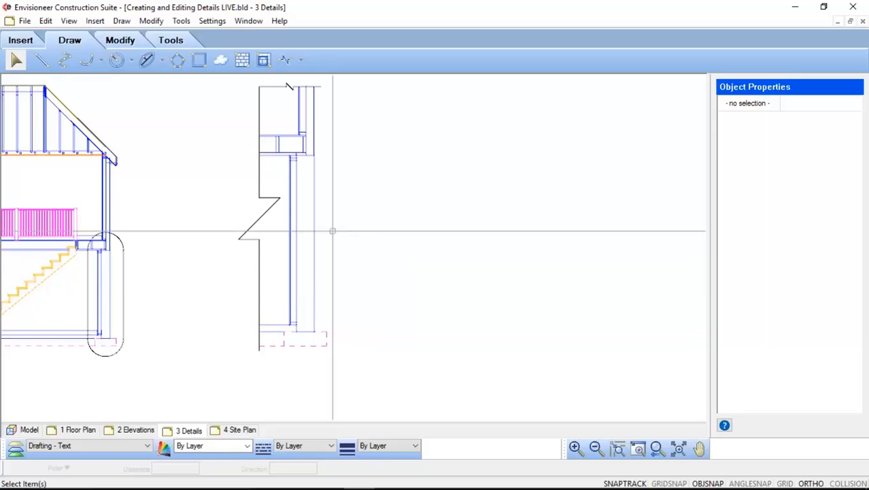
Step: Add a Wood Section symbol to the upper wall's bottom plate, directly above the subfloor
left_click(303, 60)
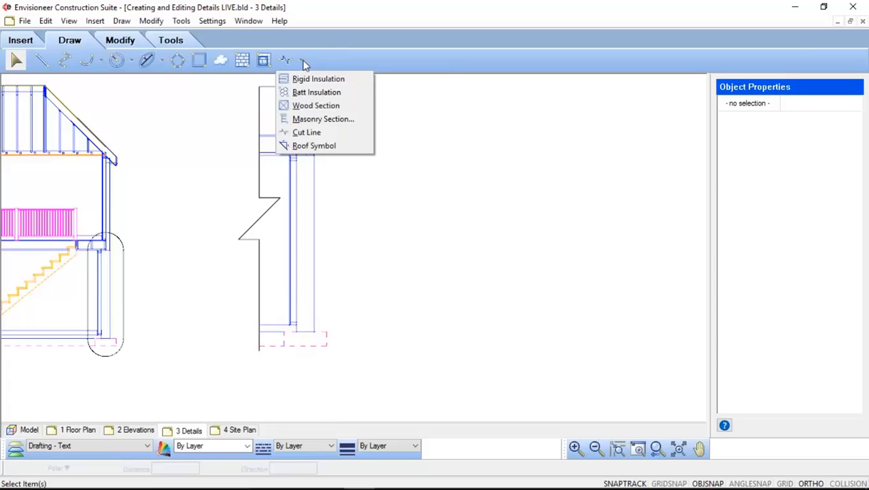
left_click(304, 106)
scroll(304, 105, "up", 6)
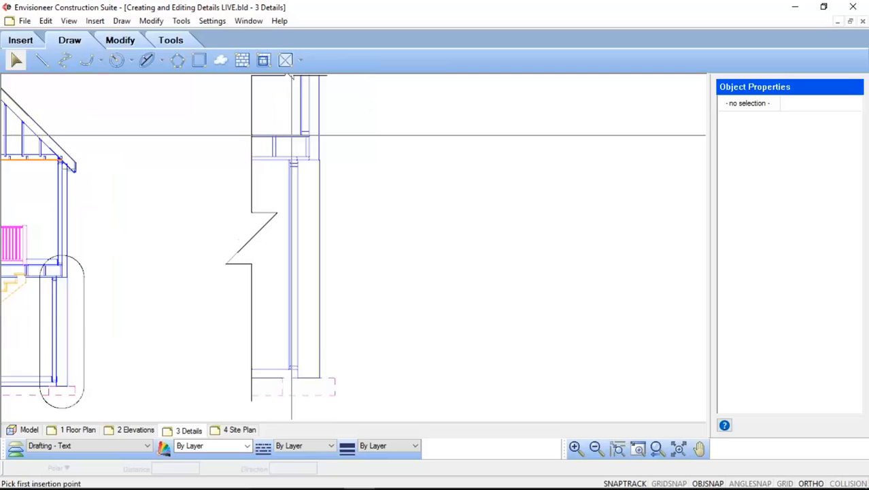
scroll(300, 122, "up", 2)
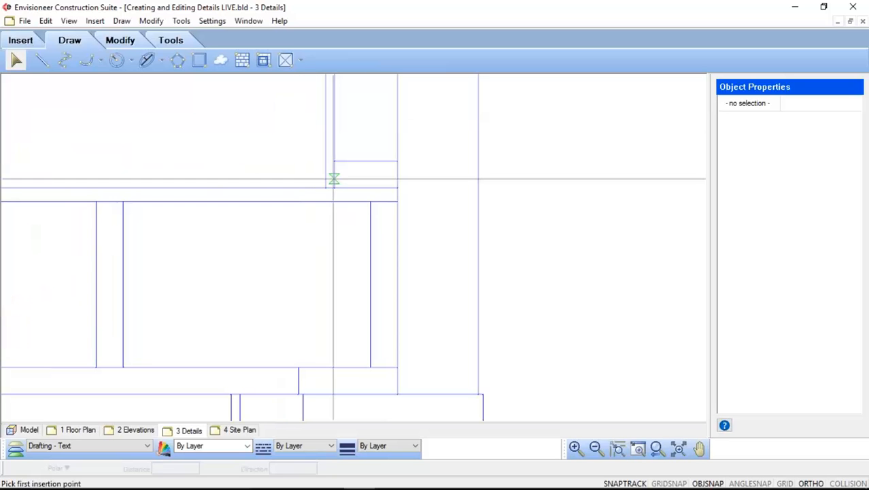
left_click(334, 160)
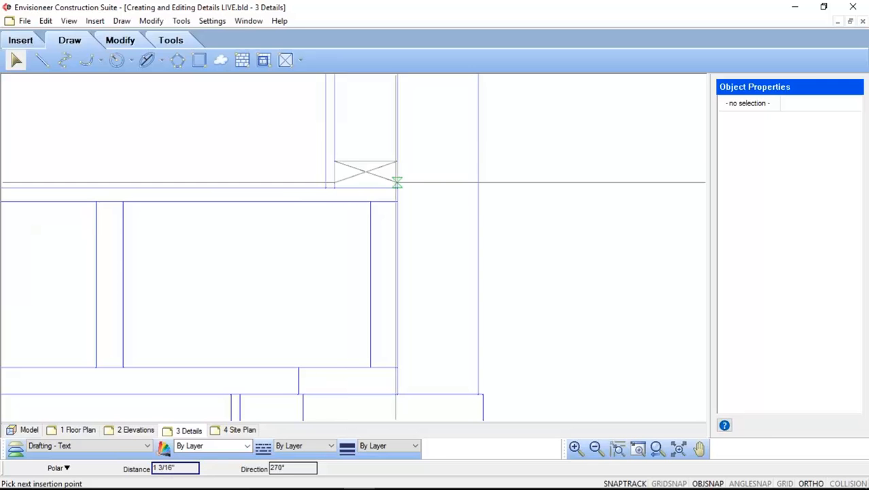
left_click(395, 184)
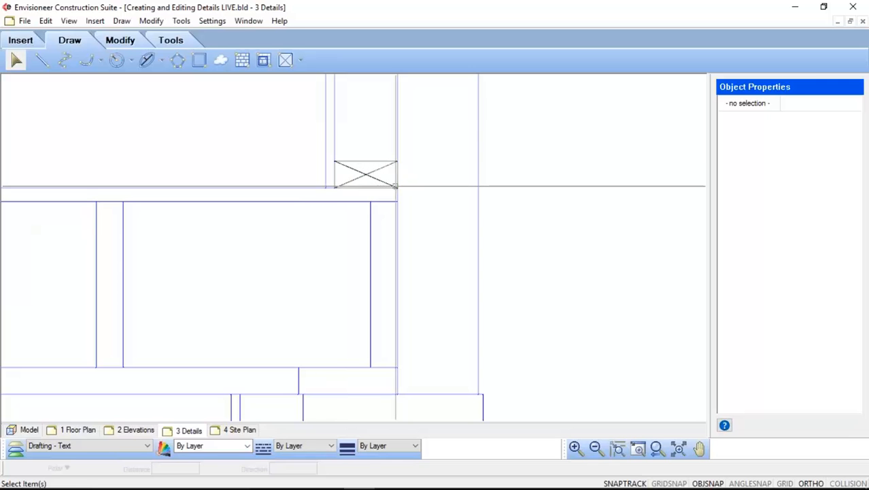
Step: Add a Wood Section symbol to the rim joist at the outer end of the floor framing
right_click(427, 349)
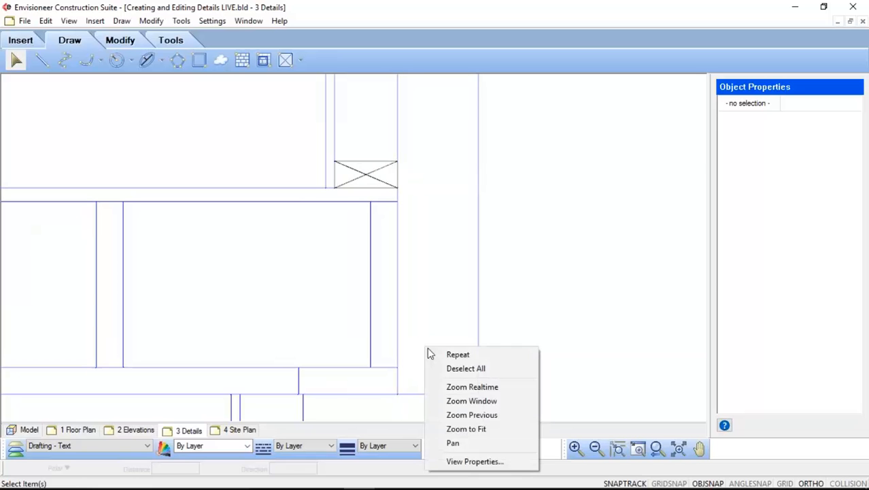
left_click(436, 353)
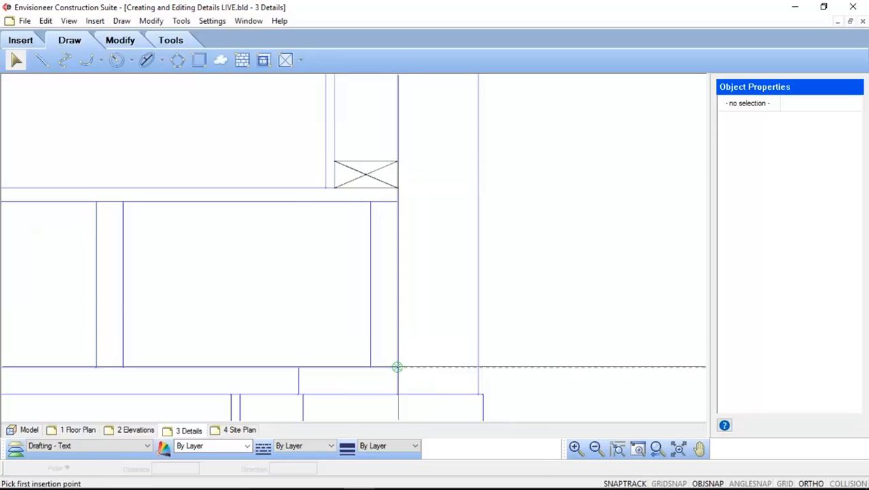
left_click(397, 368)
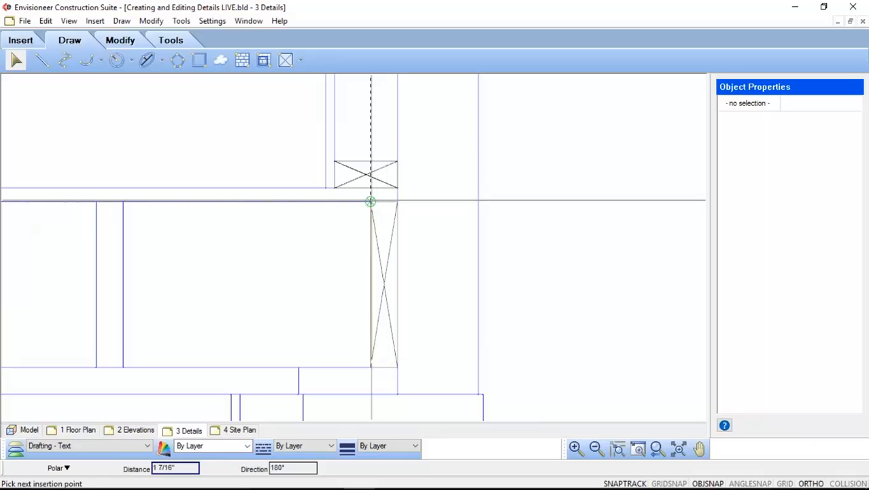
left_click(370, 204)
Step: Add a Wood Section symbol to the interior floor joist left of the rim joist
right_click(316, 232)
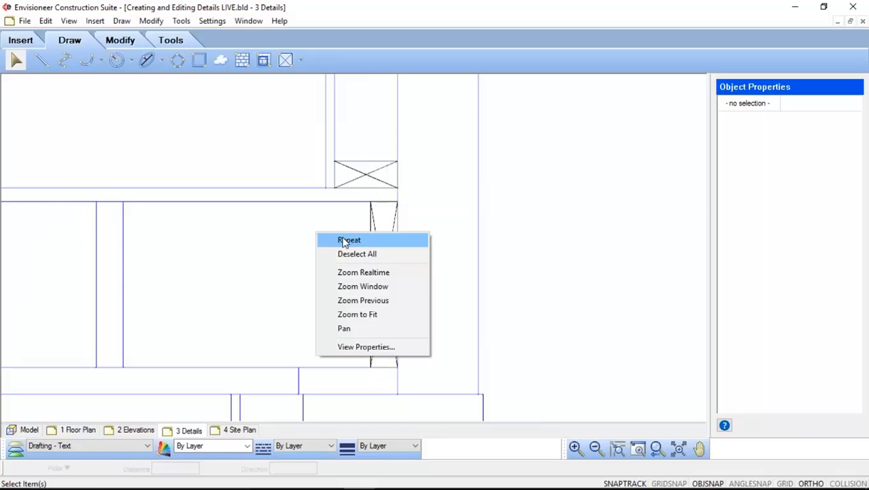
left_click(348, 240)
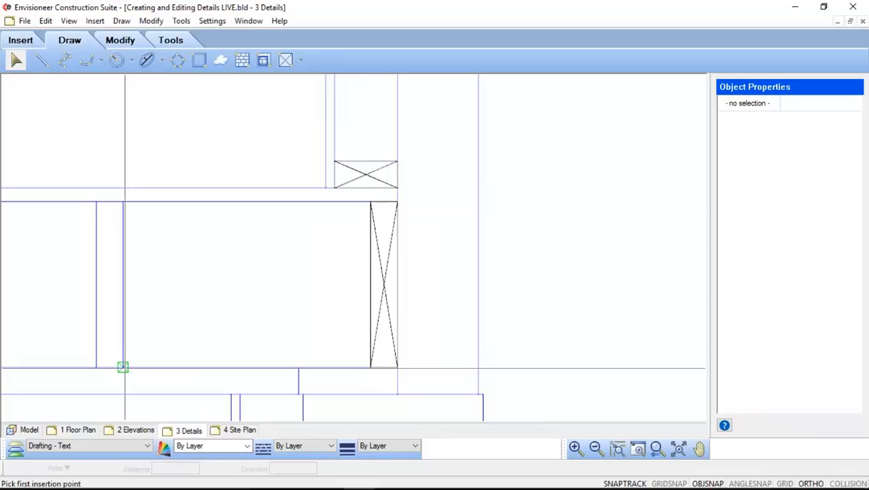
left_click(122, 367)
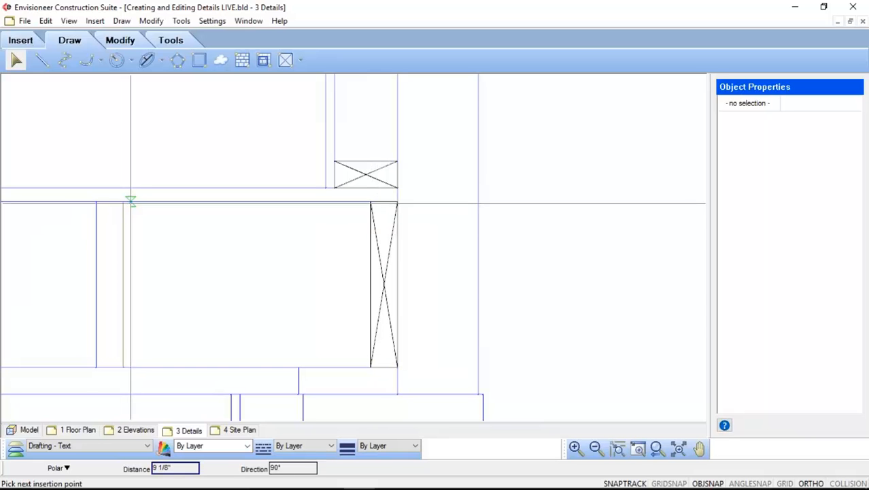
left_click(123, 201)
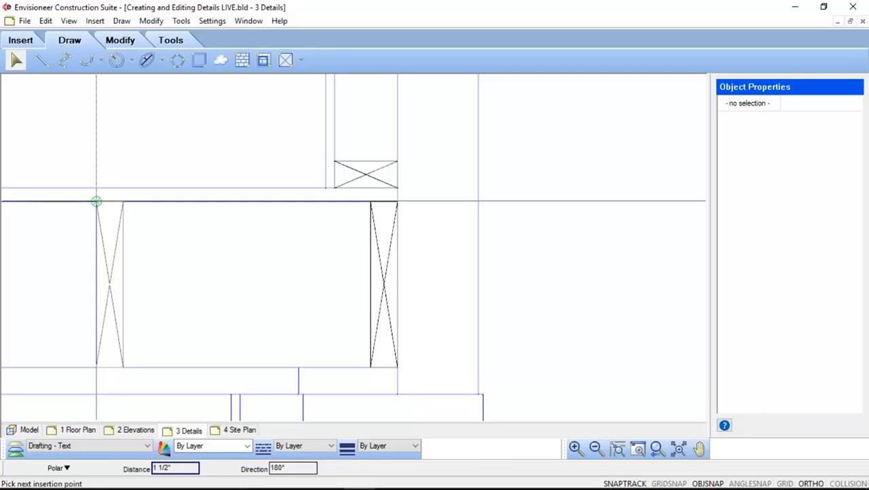
left_click(97, 201)
Step: Add a Wood Section symbol to the sill plate between the rim joist and the top of the foundation wall
scroll(239, 190, "down", 2)
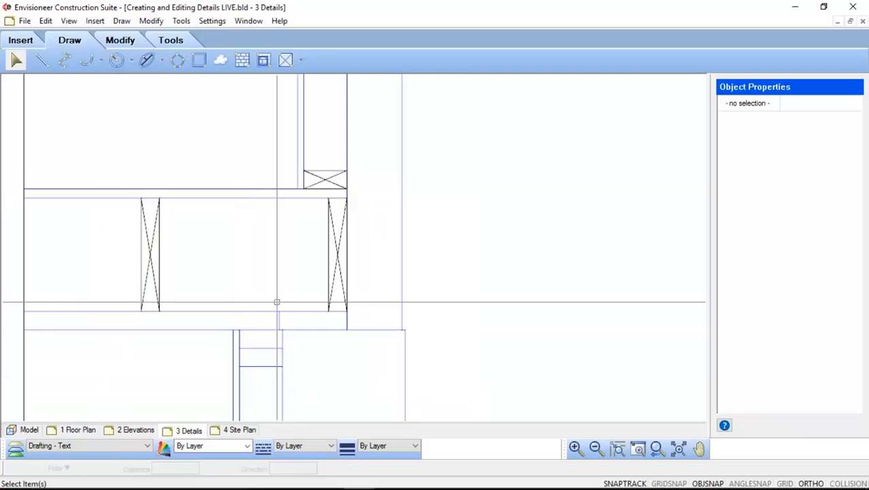
scroll(273, 309, "up", 2)
right_click(279, 250)
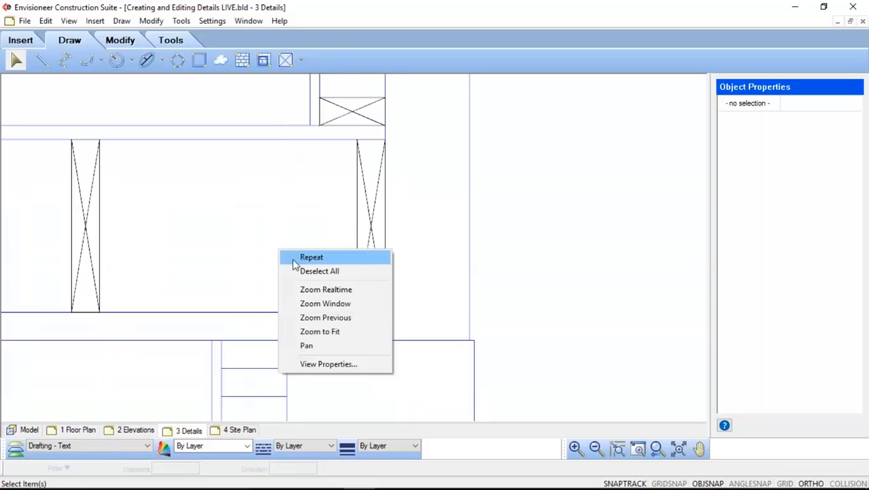
left_click(293, 261)
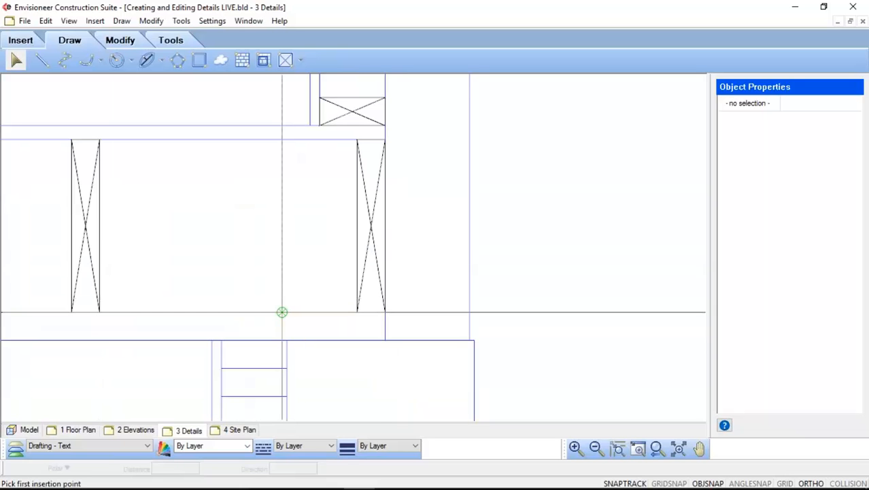
left_click(283, 313)
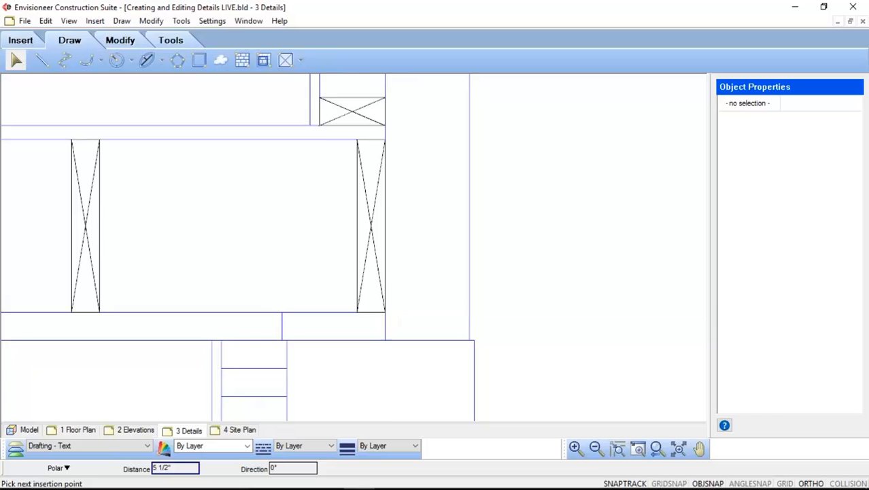
left_click(385, 335)
Step: Add a Wood Section symbol to the upper top plate of the interior stud wall lining the foundation wall
scroll(340, 231, "down", 2)
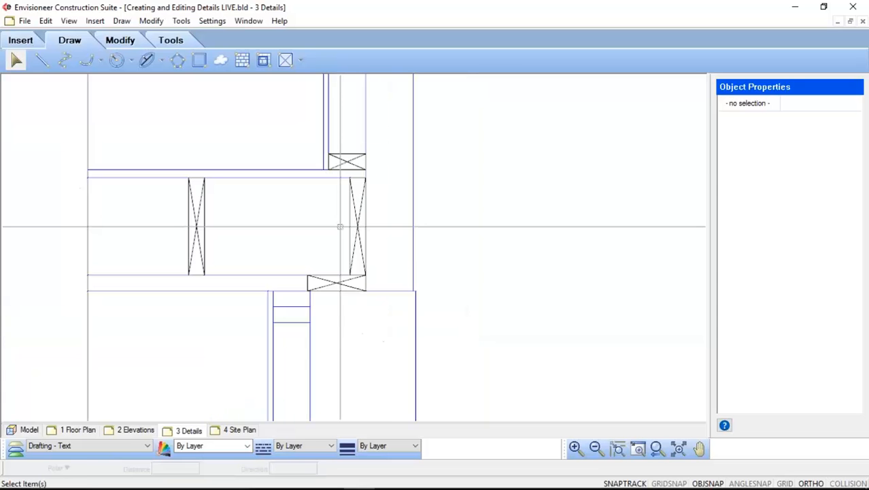
scroll(306, 354, "up", 3)
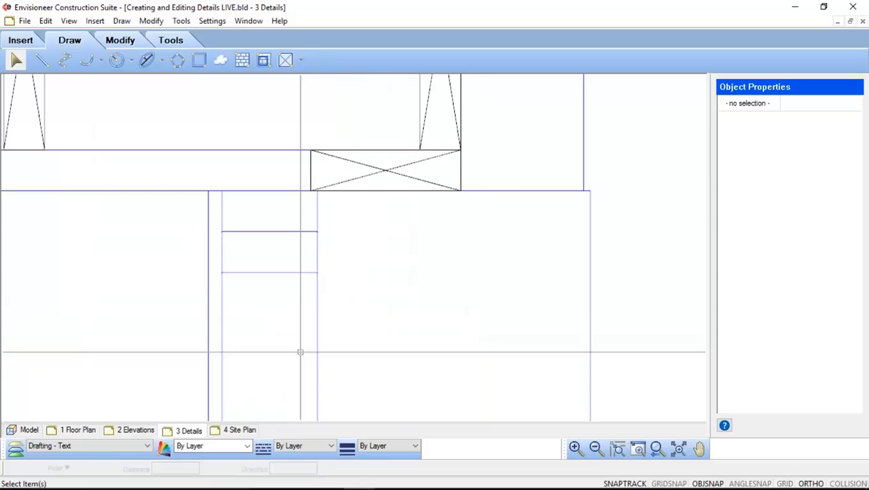
right_click(375, 244)
left_click(391, 252)
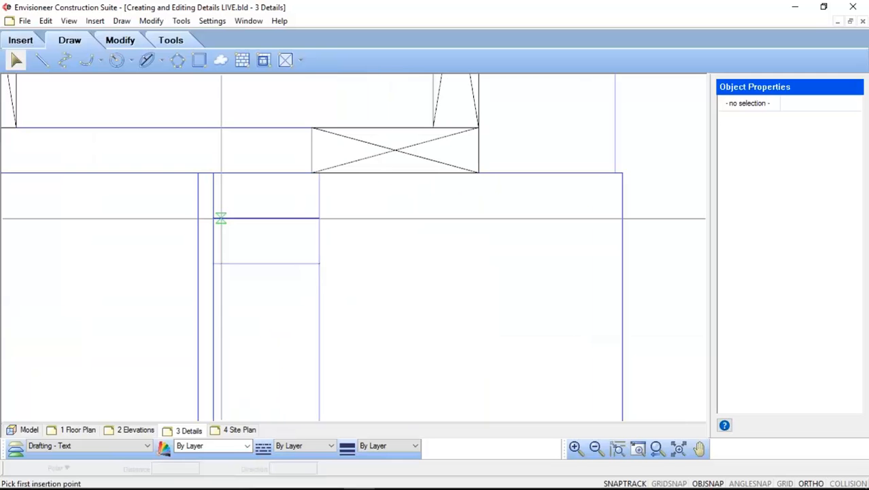
left_click(213, 218)
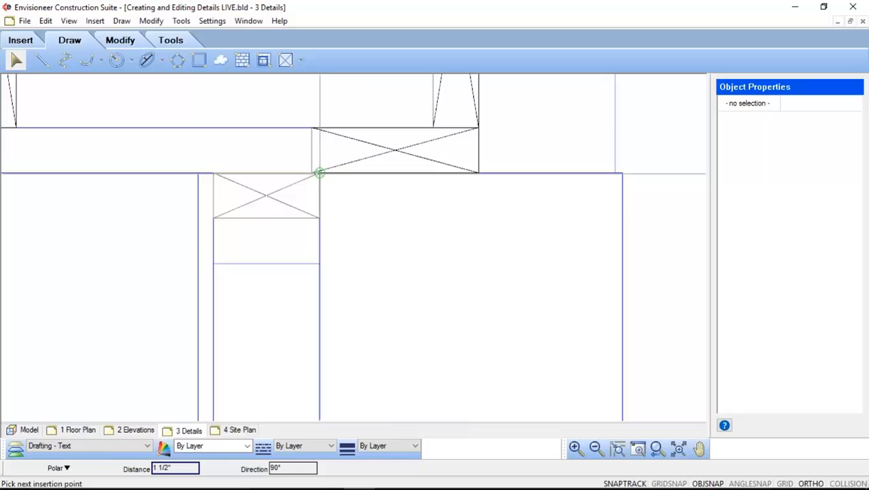
left_click(319, 173)
Step: Add a Wood Section symbol to the lower of the two top plates in the basement stud wall
right_click(374, 246)
left_click(391, 244)
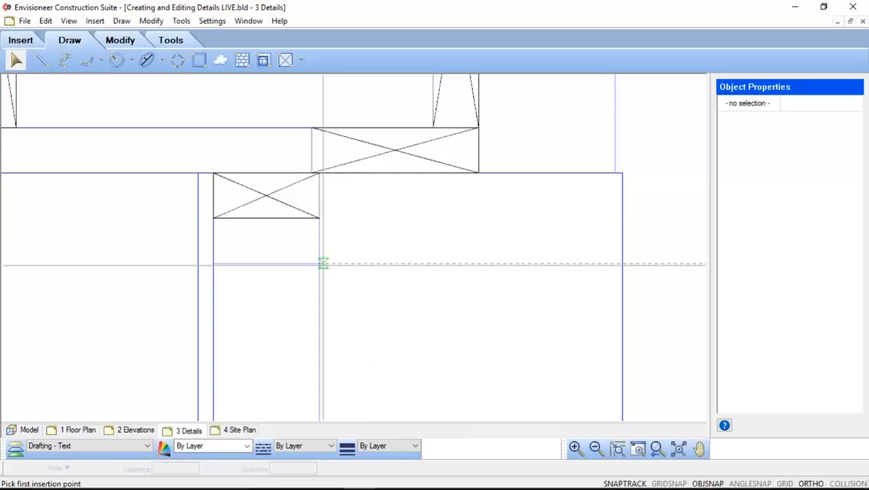
left_click(319, 263)
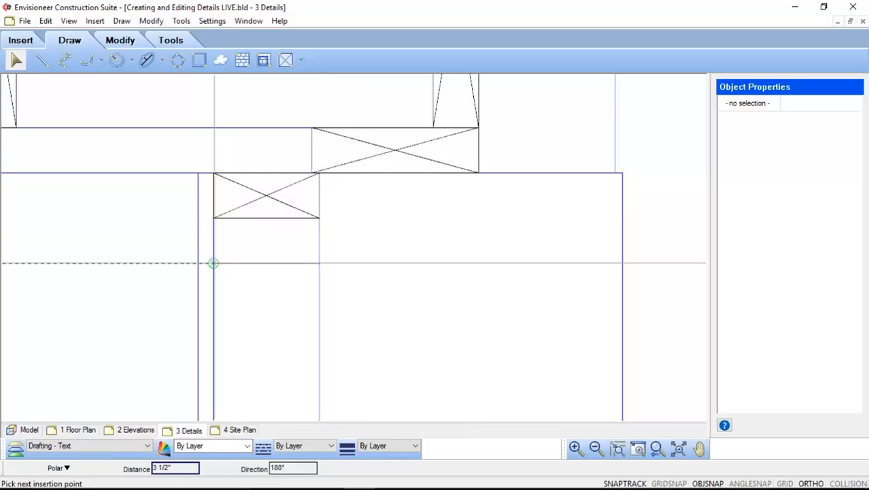
left_click(212, 218)
Step: Add a Wood Section symbol to the basement stud wall's bottom plate, resting on the floor slab
scroll(316, 203, "down", 5)
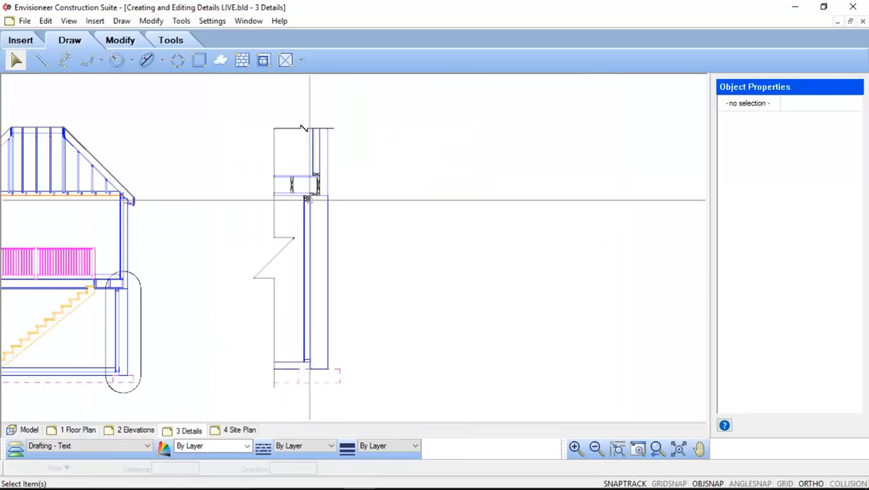
scroll(294, 363, "up", 3)
scroll(294, 363, "up", 4)
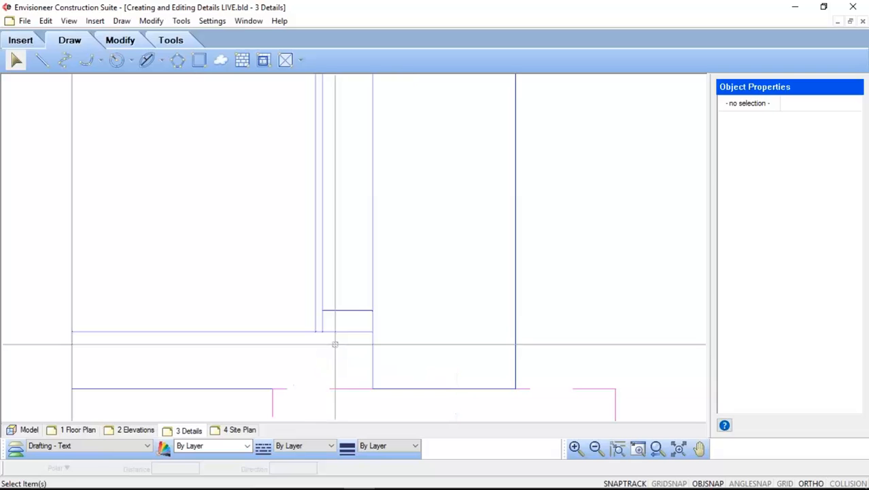
right_click(343, 286)
left_click(374, 292)
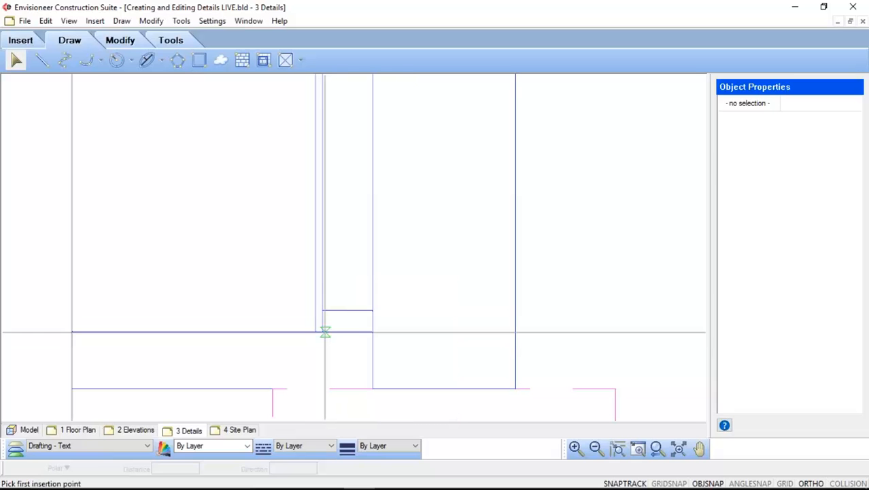
left_click(323, 332)
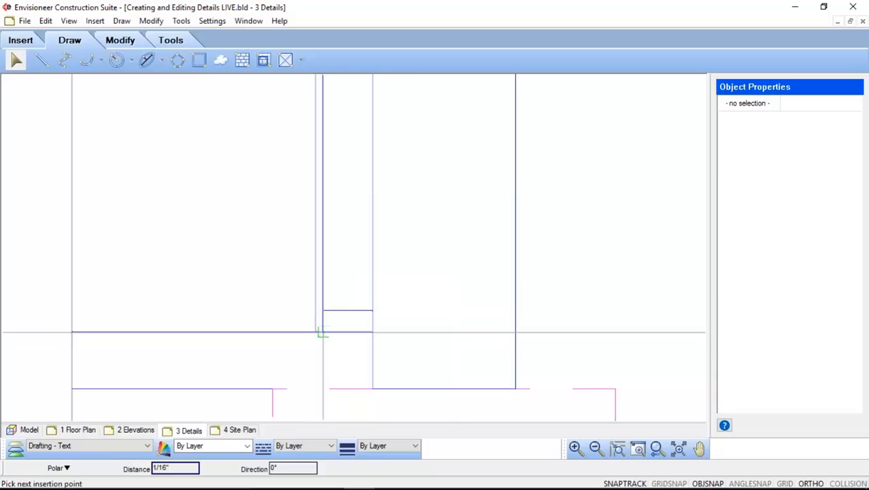
left_click(371, 331)
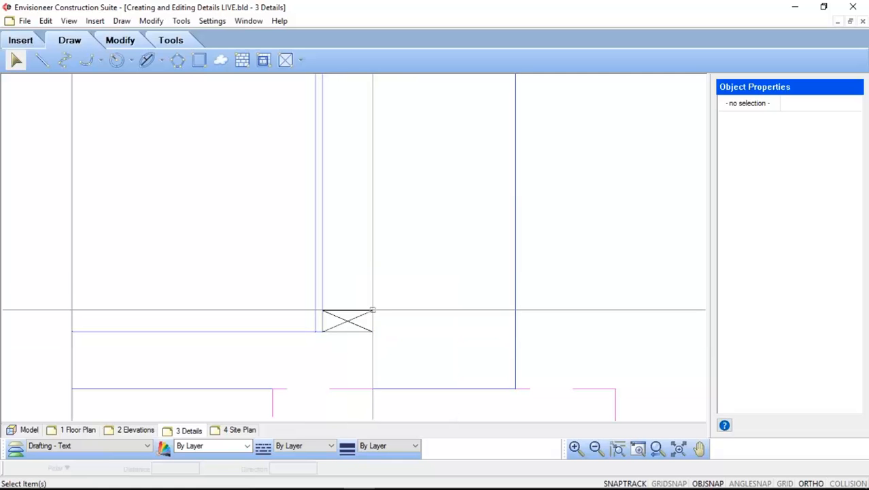
Step: Fill the upper wall's stud cavity with Batt Insulation from its bottom plate up to the cut line, across the full stud width
scroll(372, 300, "down", 2)
scroll(372, 300, "down", 5)
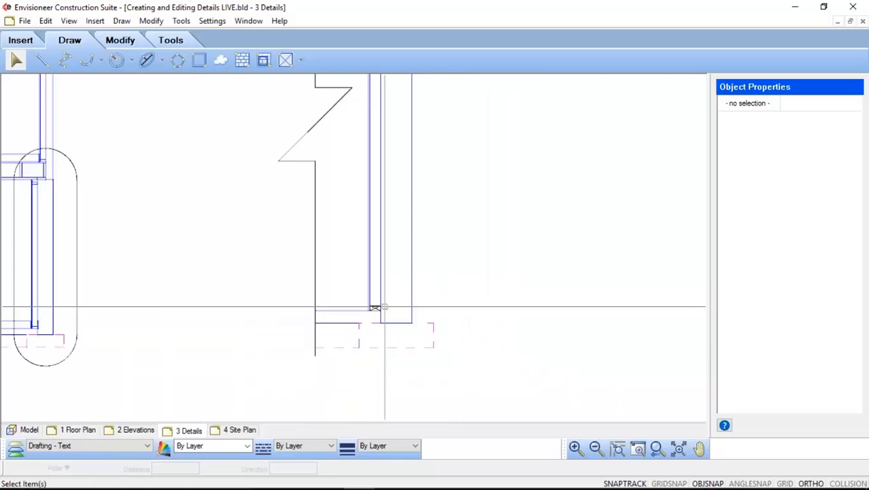
scroll(400, 251, "down", 2)
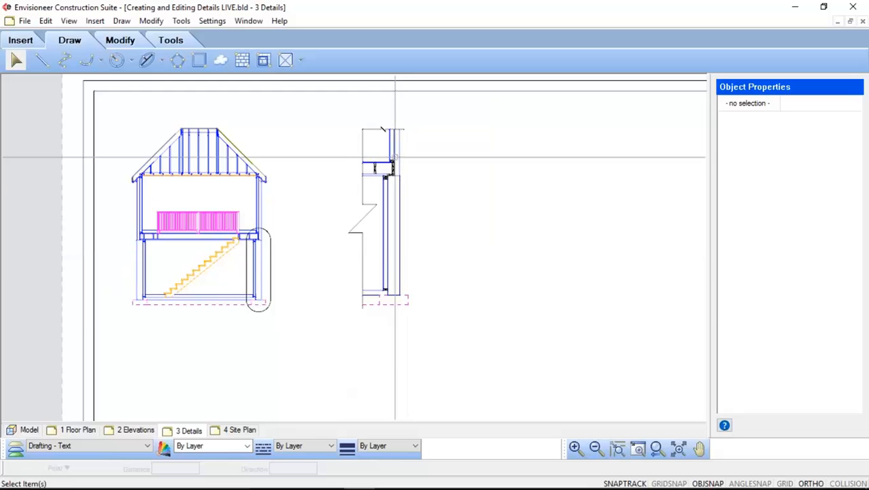
scroll(397, 157, "up", 3)
scroll(372, 99, "up", 1)
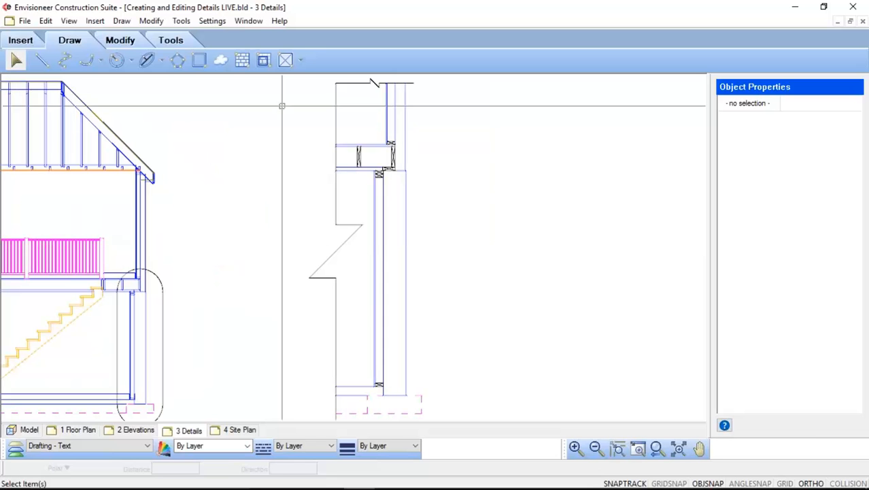
left_click(303, 62)
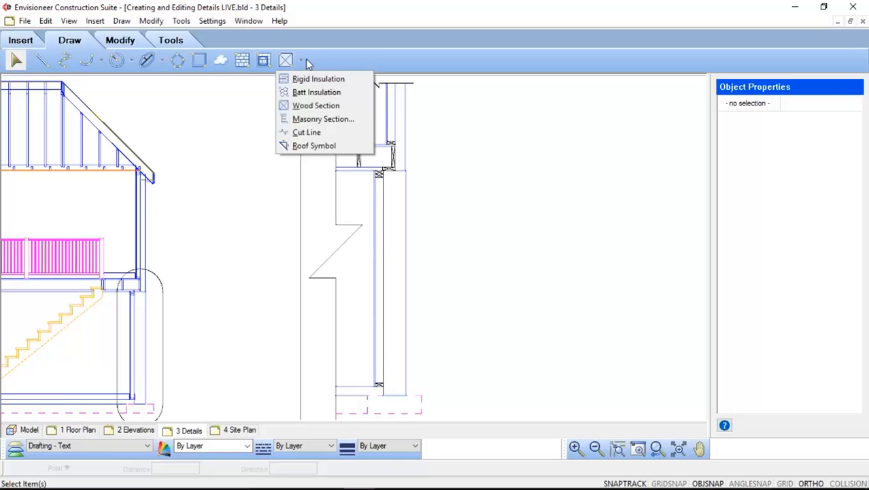
left_click(316, 93)
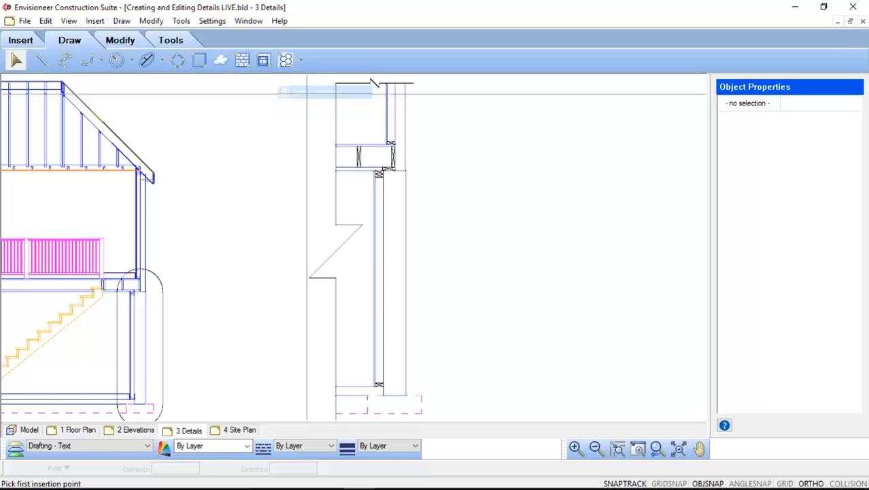
scroll(394, 87, "up", 5)
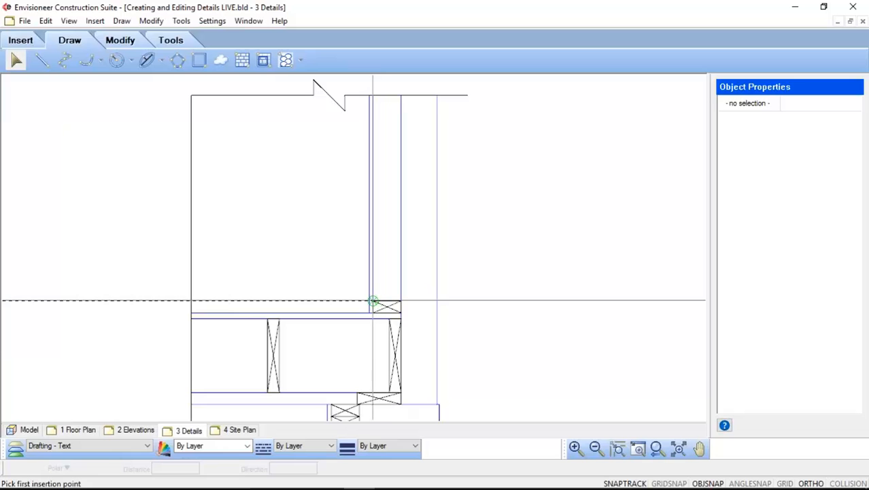
left_click(373, 301)
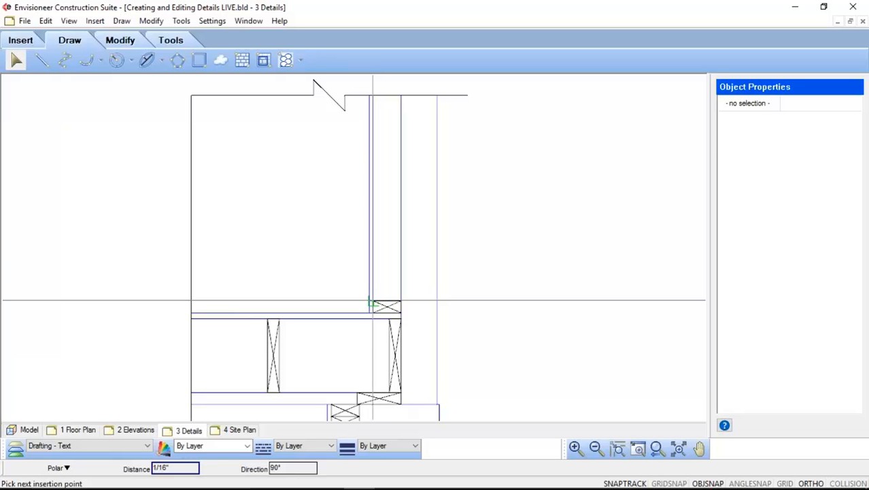
left_click(374, 95)
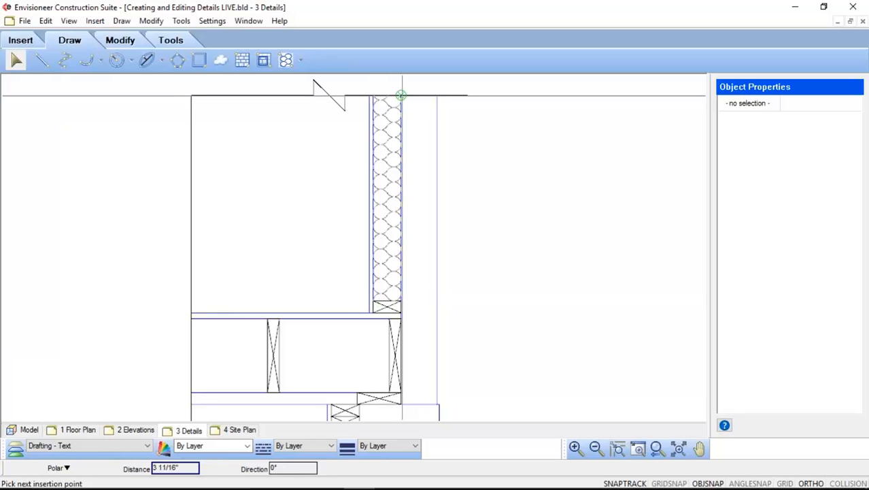
left_click(401, 95)
Step: Fill the basement stud wall's cavity with Batt Insulation from the double top plate down to the bottom plate, across the full stud width
scroll(311, 116, "down", 3)
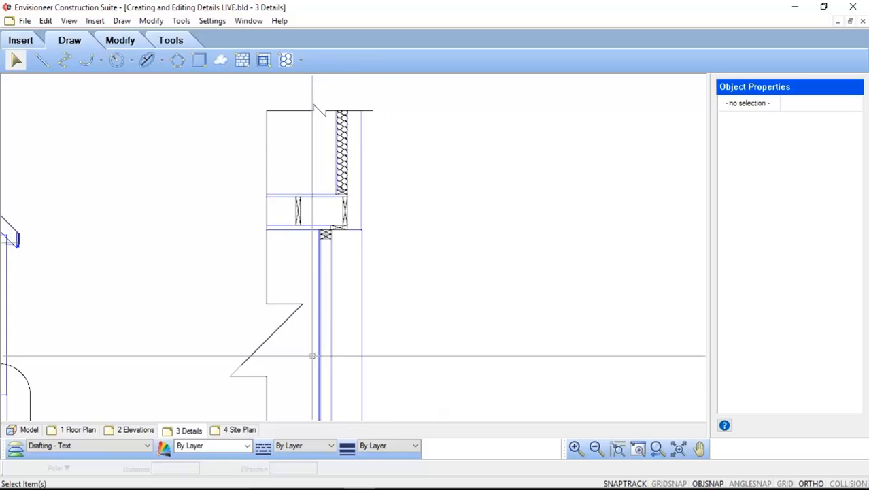
scroll(312, 355, "up", 5)
right_click(300, 229)
left_click(320, 237)
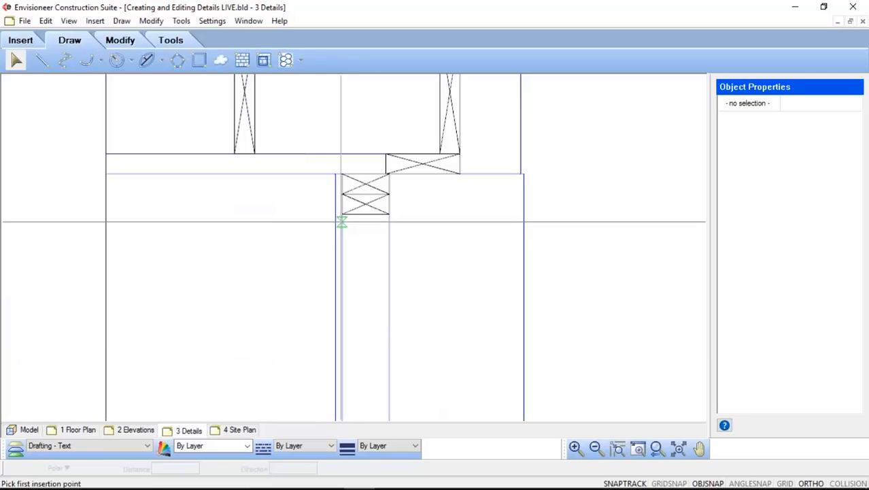
left_click(341, 213)
scroll(341, 213, "down", 3)
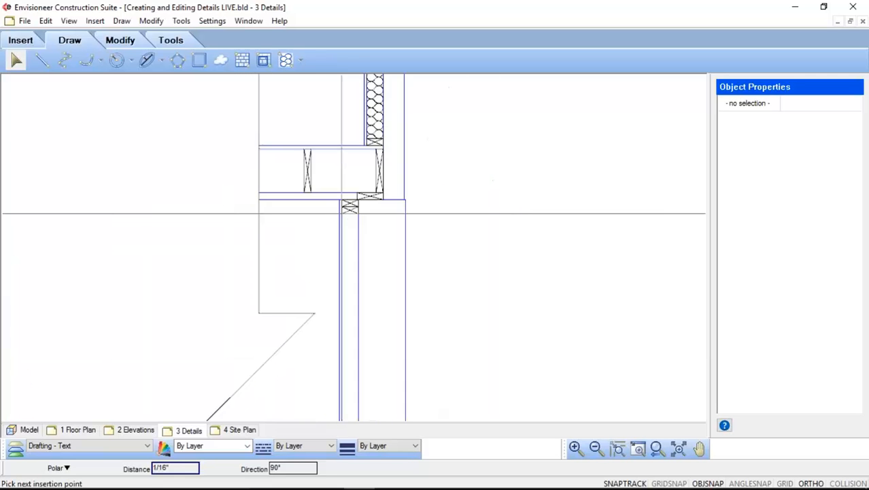
scroll(341, 213, "down", 5)
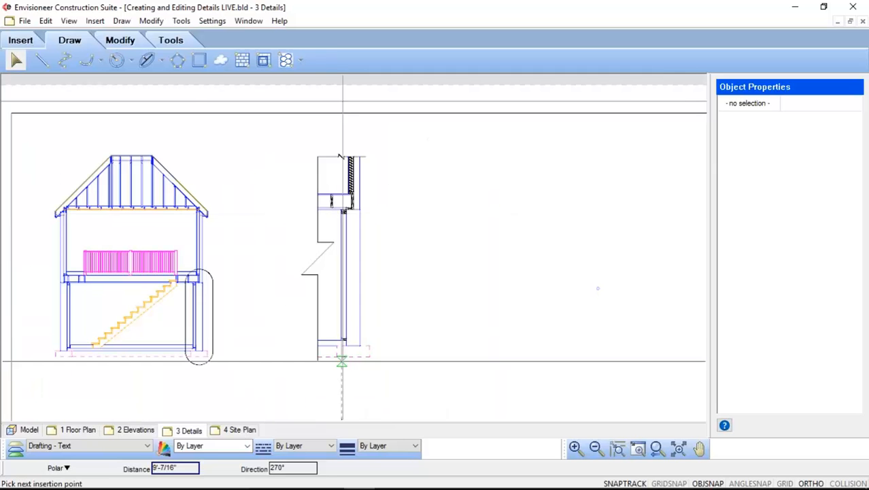
scroll(342, 364, "up", 6)
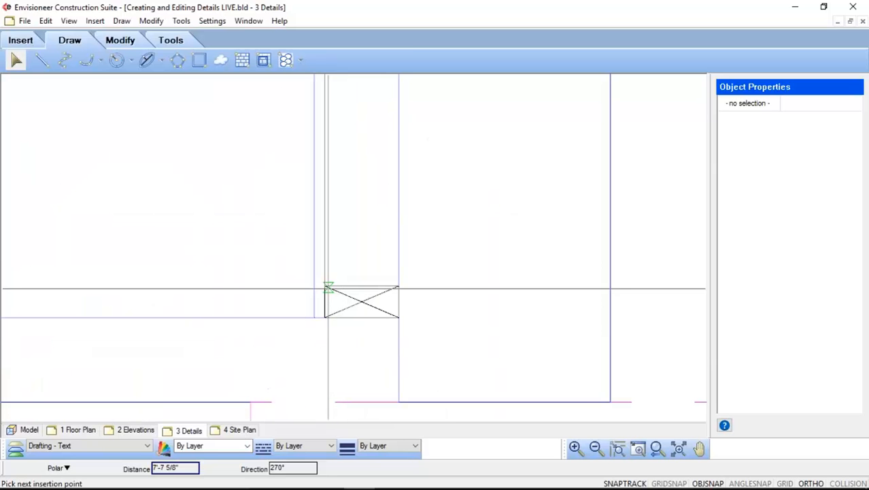
left_click(325, 286)
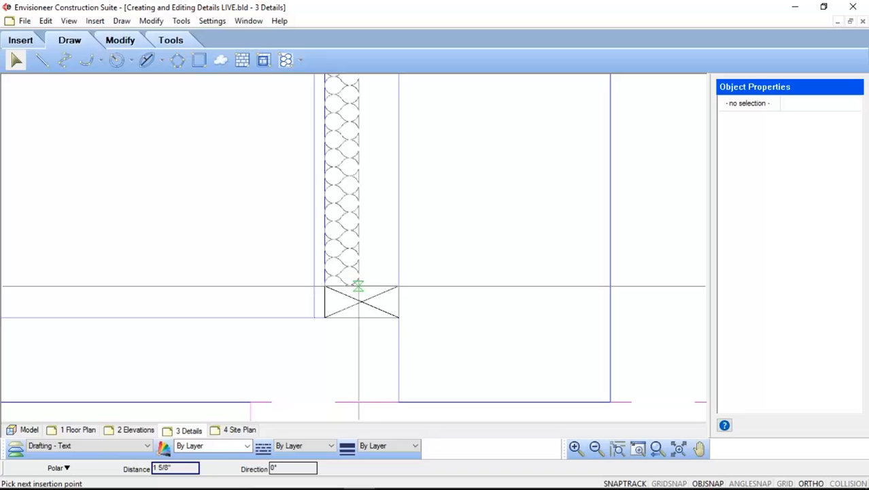
left_click(398, 286)
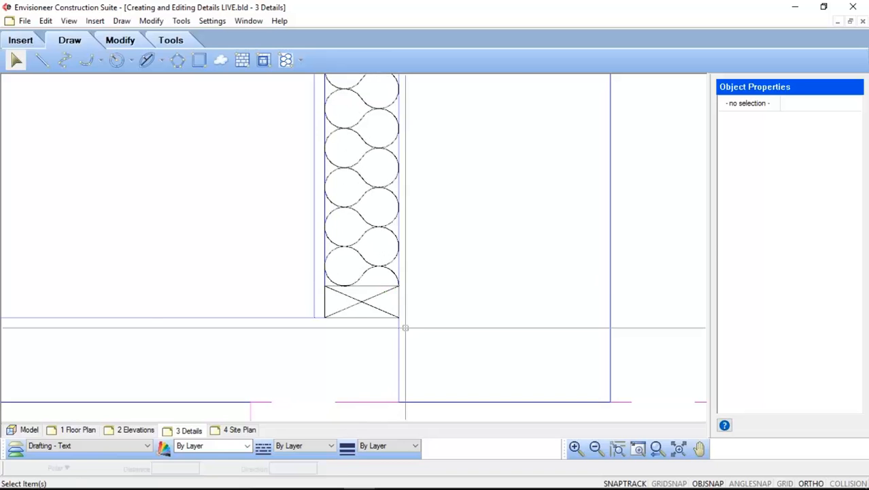
Step: Add 2" thick Rigid Insulation below the basement floor slab, running from the footing's inner edge to the vertical cut line
scroll(404, 317, "down", 2)
scroll(405, 317, "down", 6)
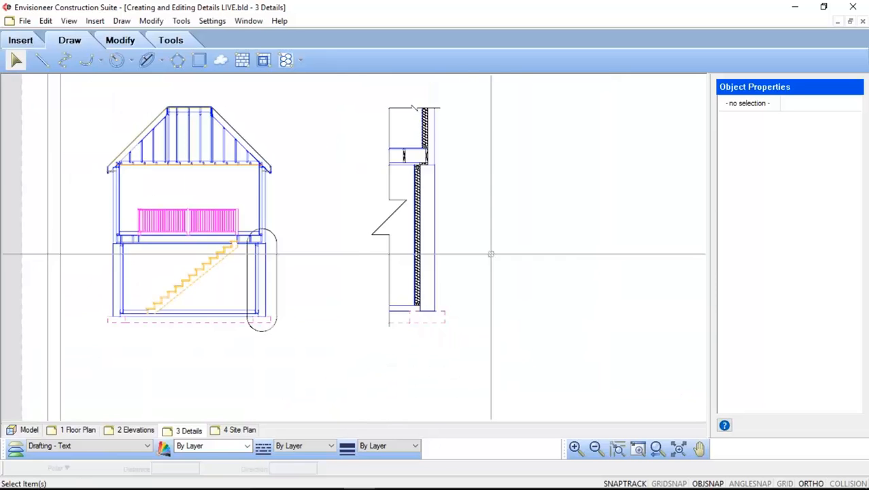
scroll(451, 136, "up", 2)
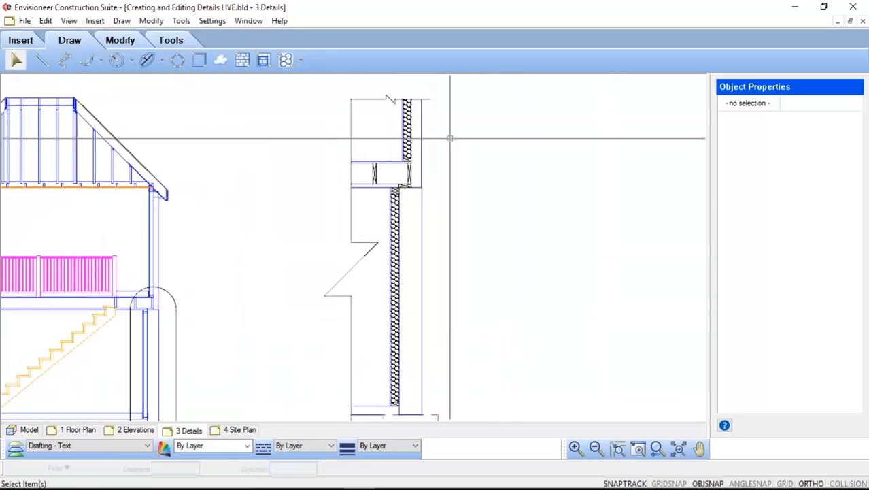
left_click(699, 449)
left_click_drag(492, 330, 495, 323)
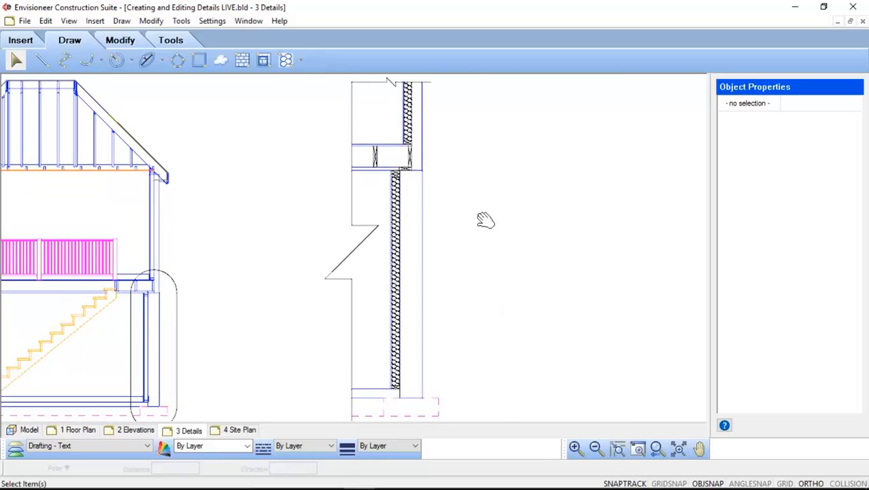
left_click(299, 59)
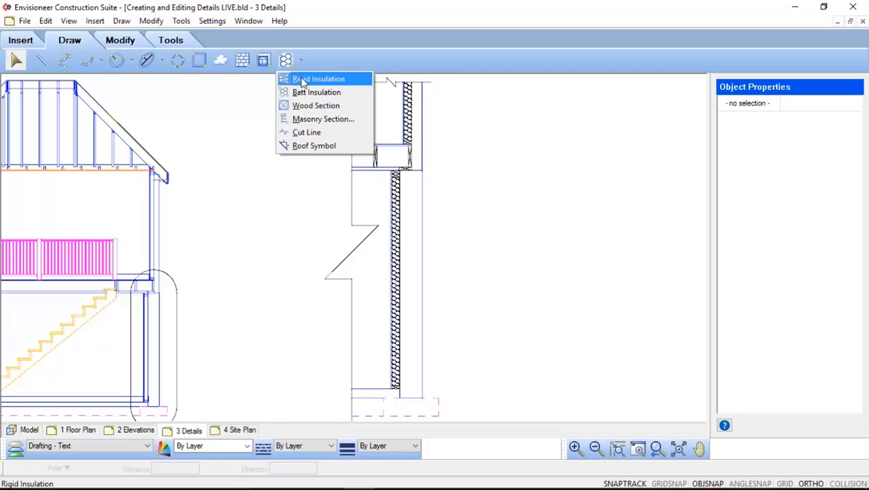
left_click(304, 81)
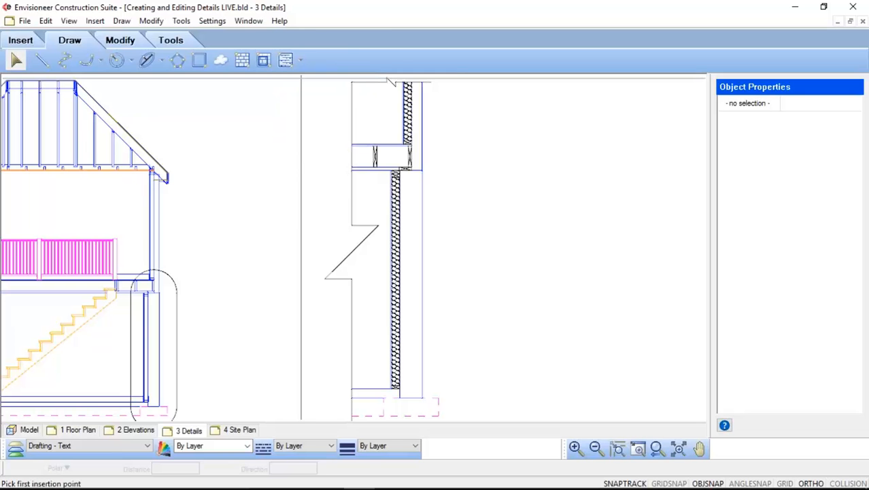
scroll(380, 415, "up", 3)
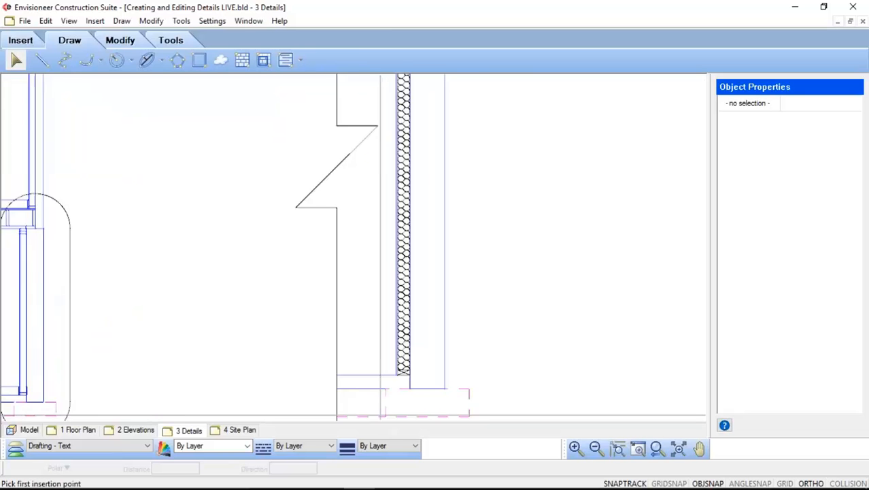
scroll(380, 415, "up", 6)
scroll(388, 328, "down", 8)
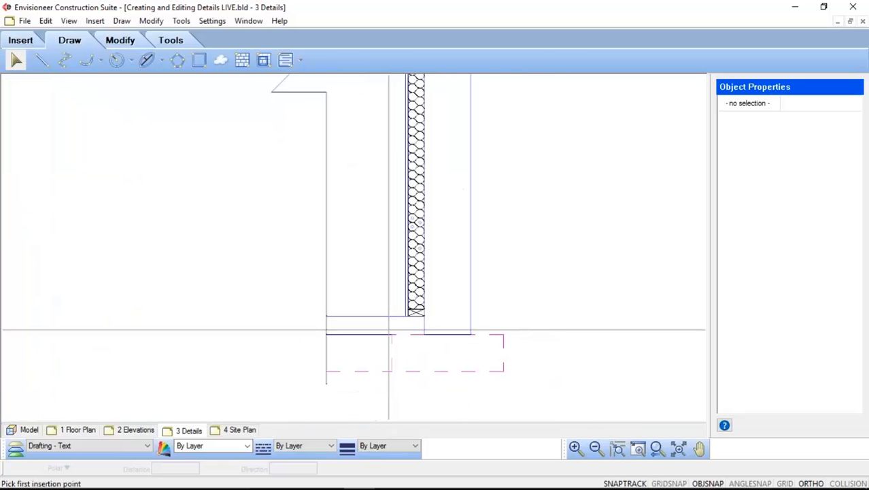
scroll(388, 395, "up", 3)
scroll(388, 395, "up", 2)
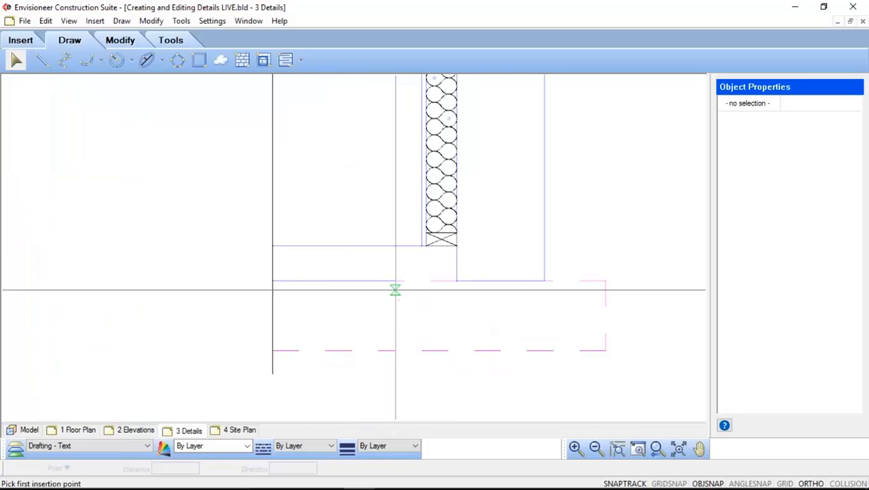
left_click(395, 281)
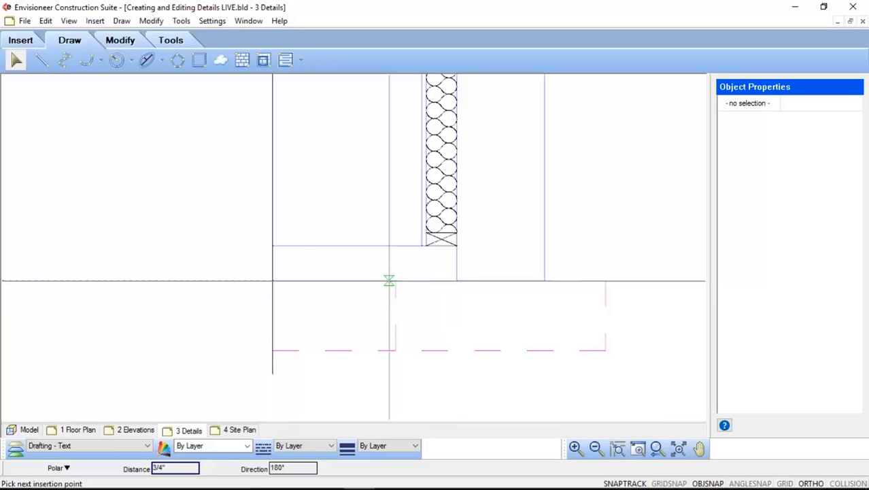
left_click(272, 280)
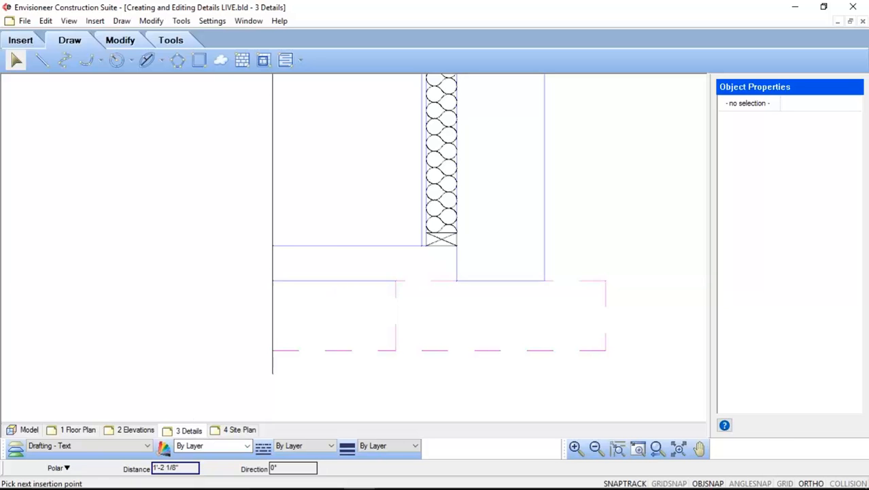
left_click(395, 280)
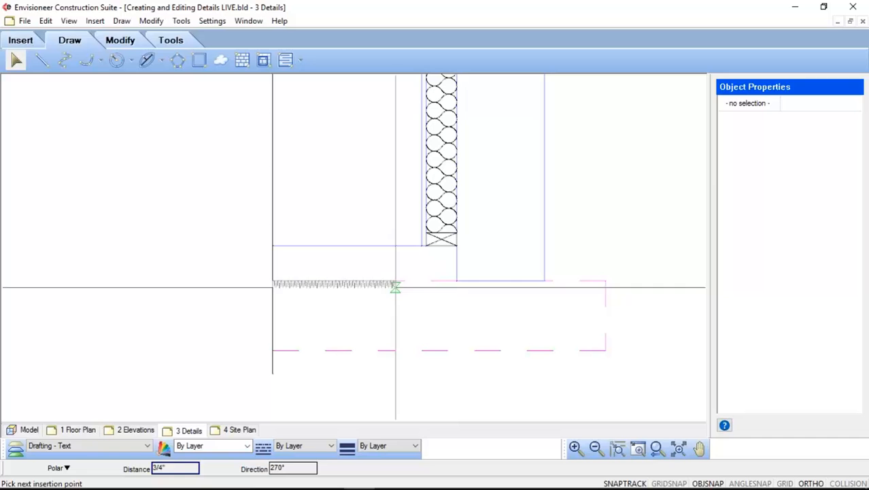
type("2")
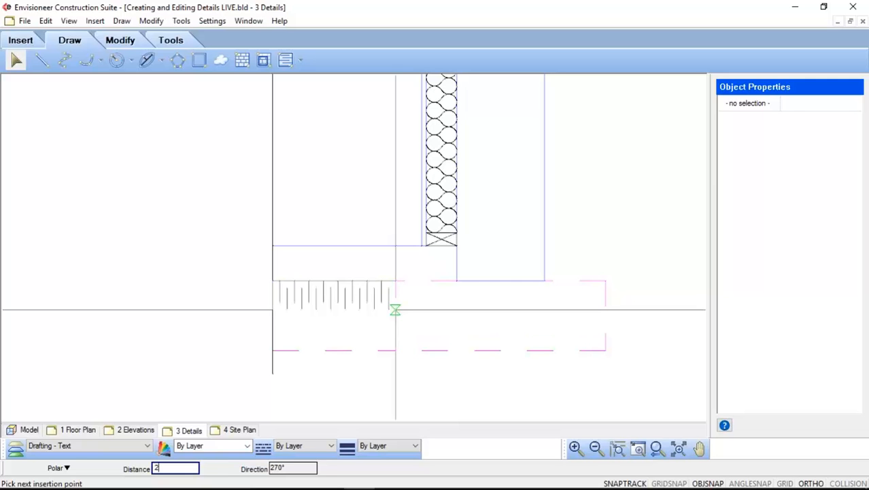
key("Return")
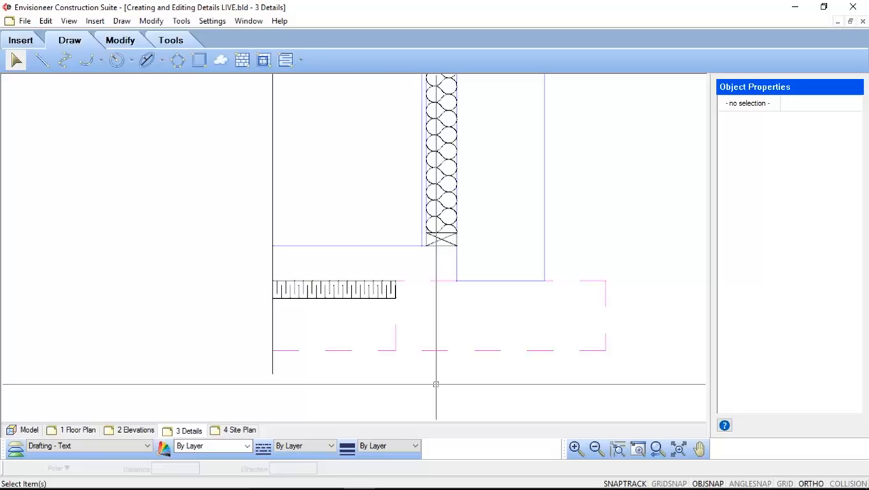
Step: Set up a Masonry Section as Brick with 4" height, 3 5/8" width and 3/8" joint height and width
scroll(435, 384, "down", 5)
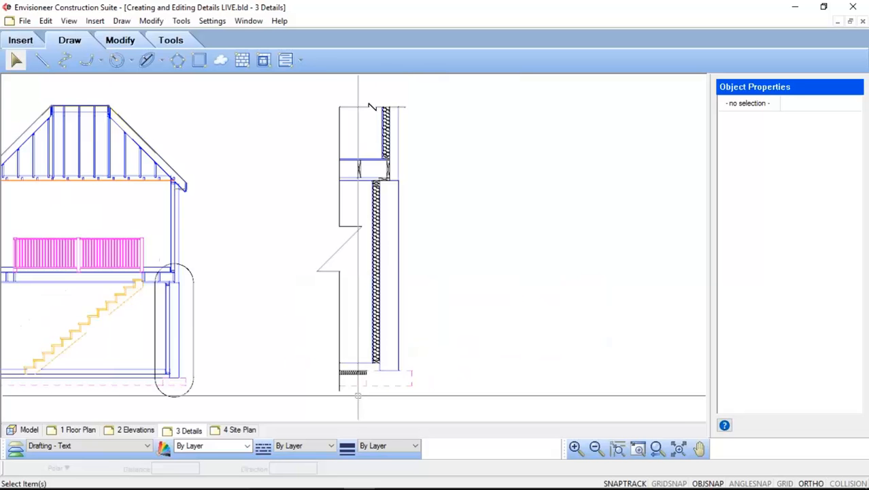
scroll(385, 93, "up", 4)
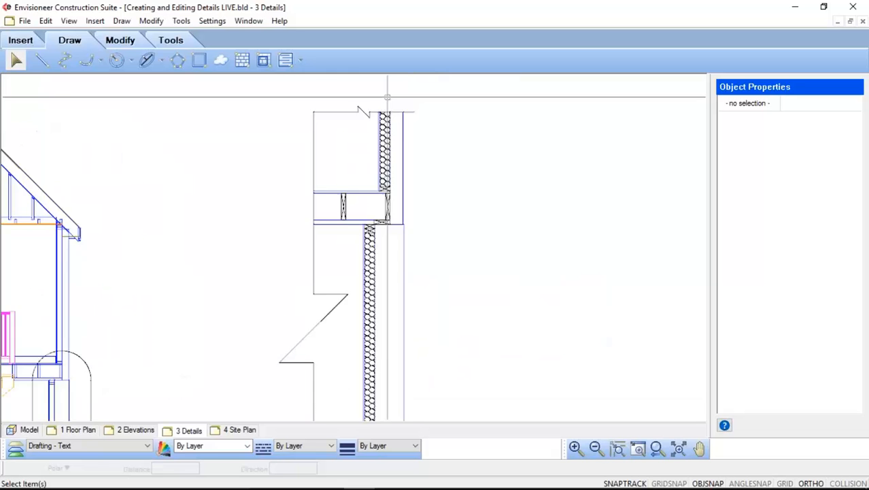
left_click(302, 61)
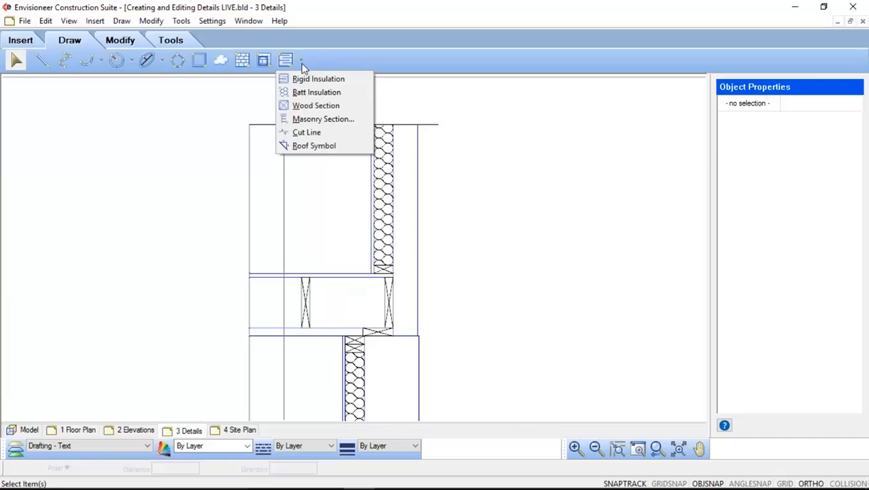
left_click(315, 124)
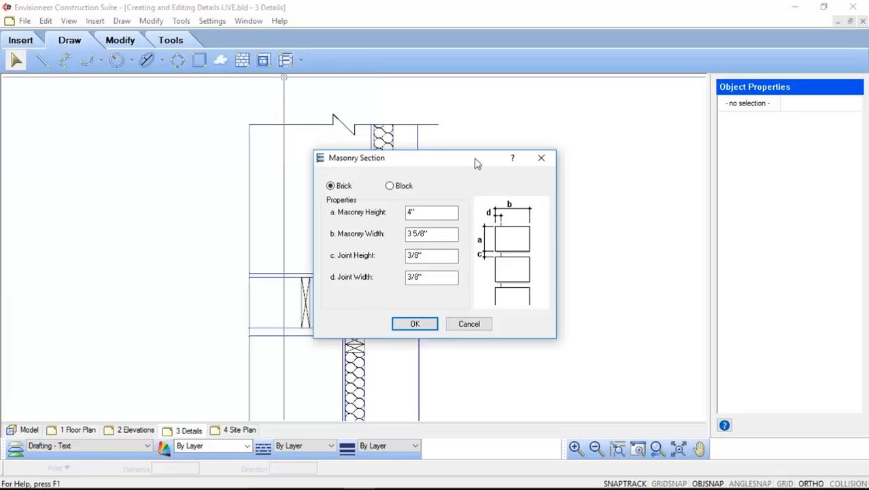
left_click(390, 187)
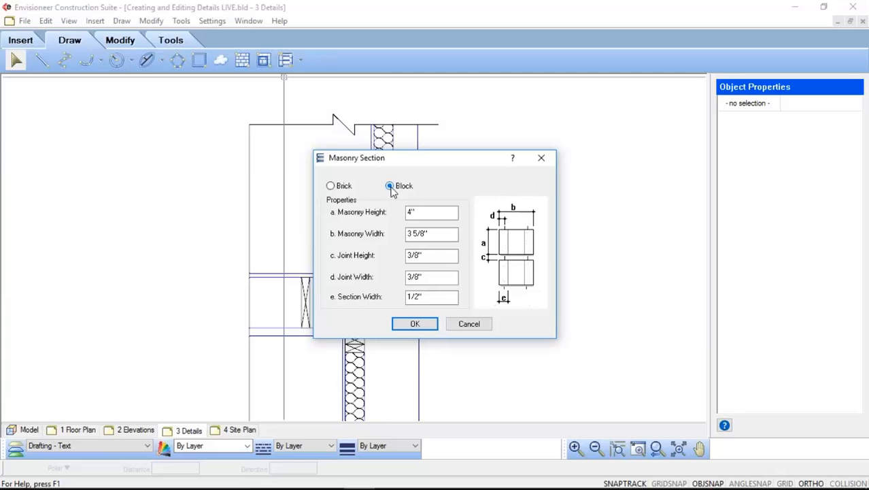
left_click(331, 188)
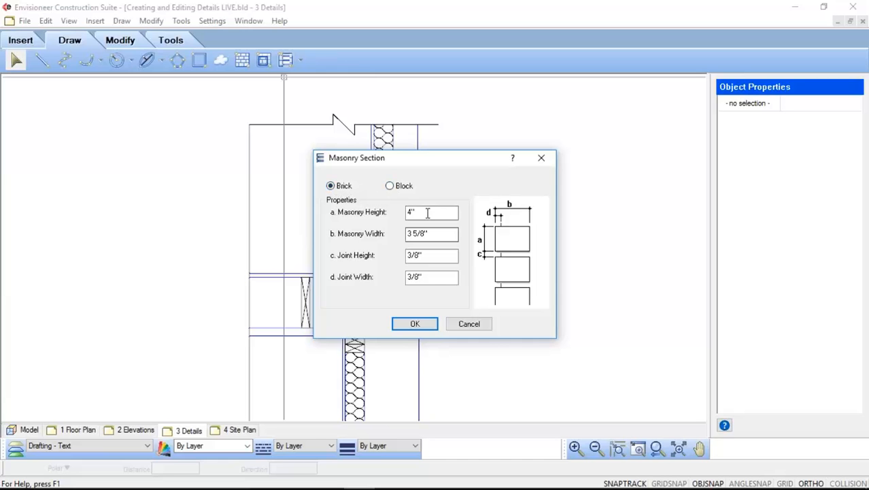
left_click_drag(428, 212, 398, 214)
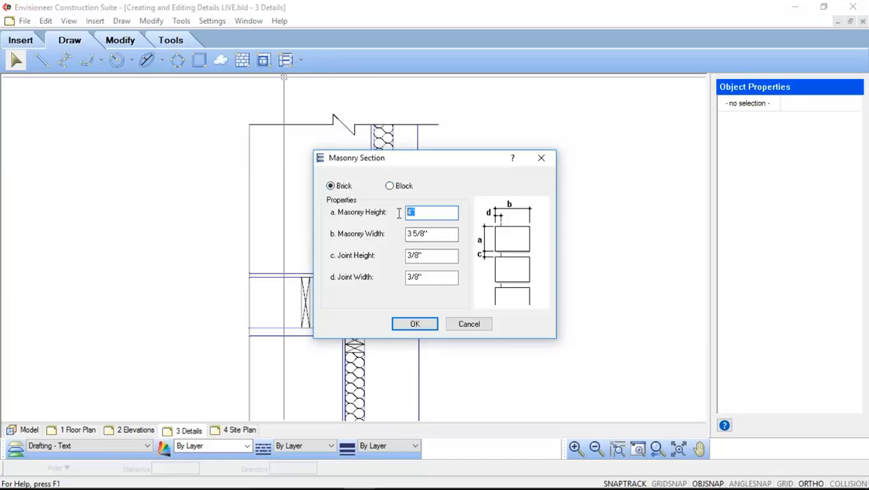
left_click(437, 234)
left_click_drag(438, 234, 401, 233)
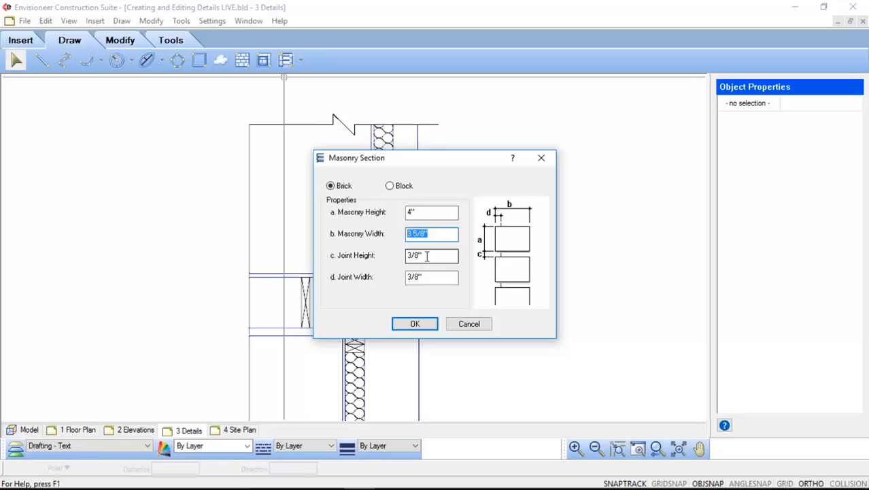
left_click_drag(445, 256, 398, 255)
left_click_drag(430, 280, 397, 278)
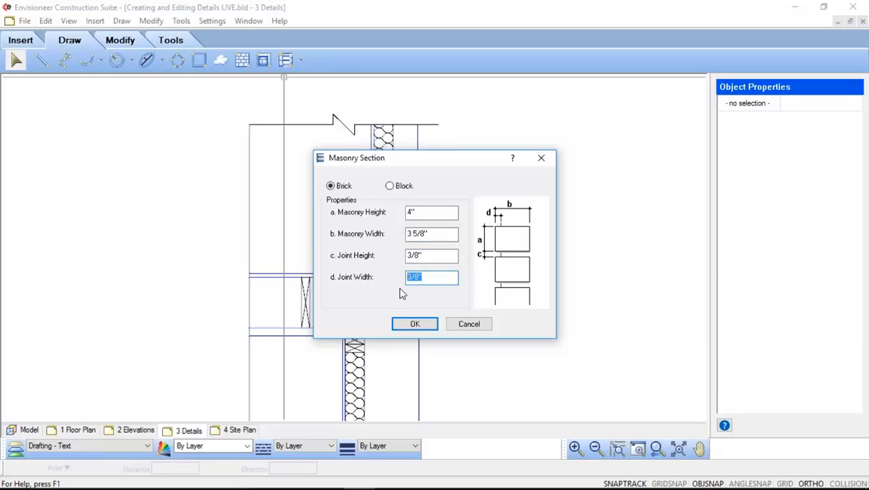
left_click(416, 324)
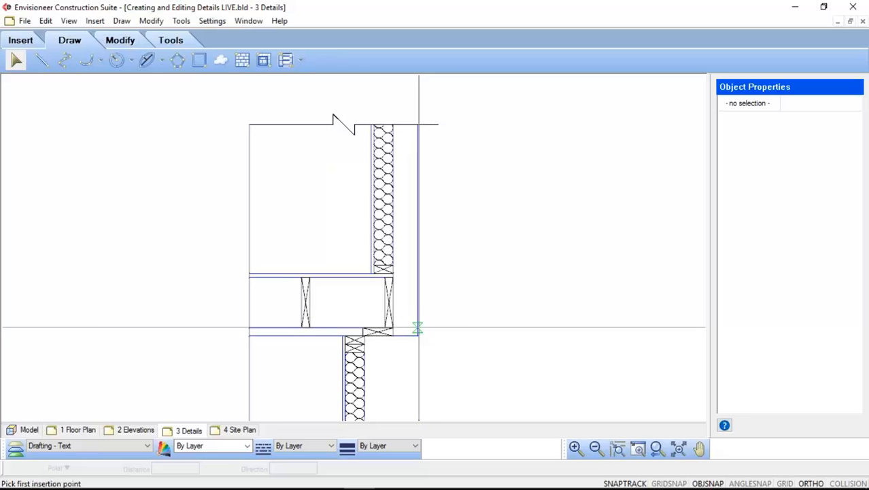
Step: Place the brick section from the veneer's bottom outer corner on the foundation wall up to the upper cut line, with its width facing inward
scroll(418, 329, "up", 2)
scroll(416, 329, "up", 2)
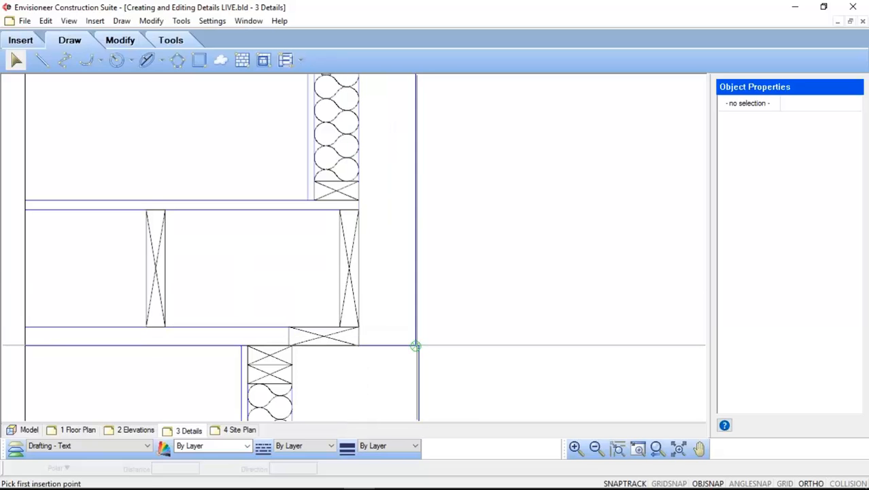
left_click(415, 346)
scroll(417, 286, "down", 3)
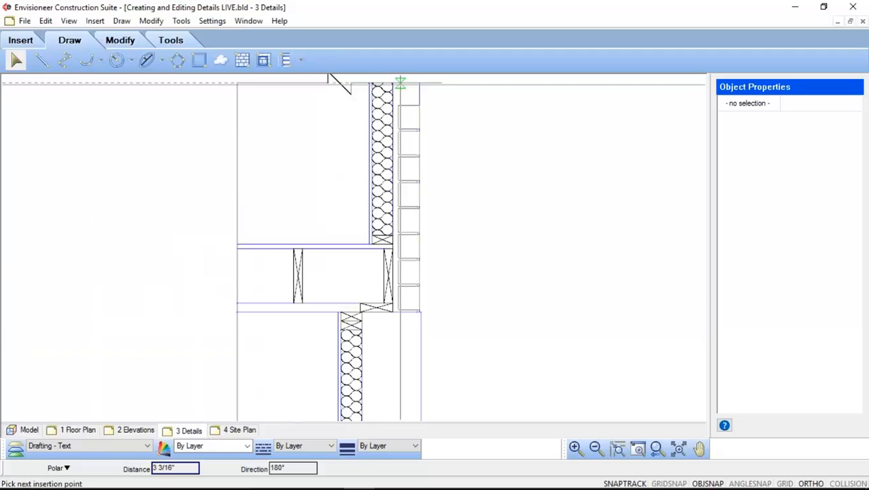
left_click(400, 84)
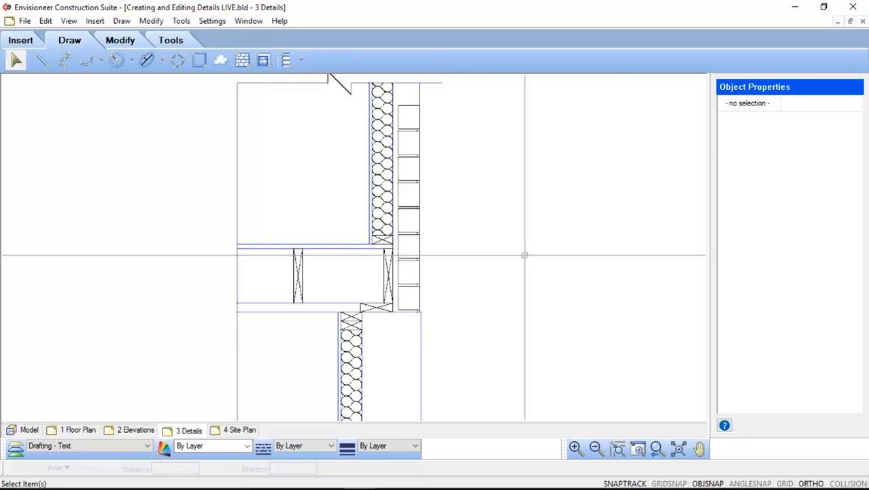
Step: Start a Boundary Hatch with the Concrete pattern for the foundation wall in the detail
scroll(434, 186, "down", 3)
scroll(433, 186, "down", 4)
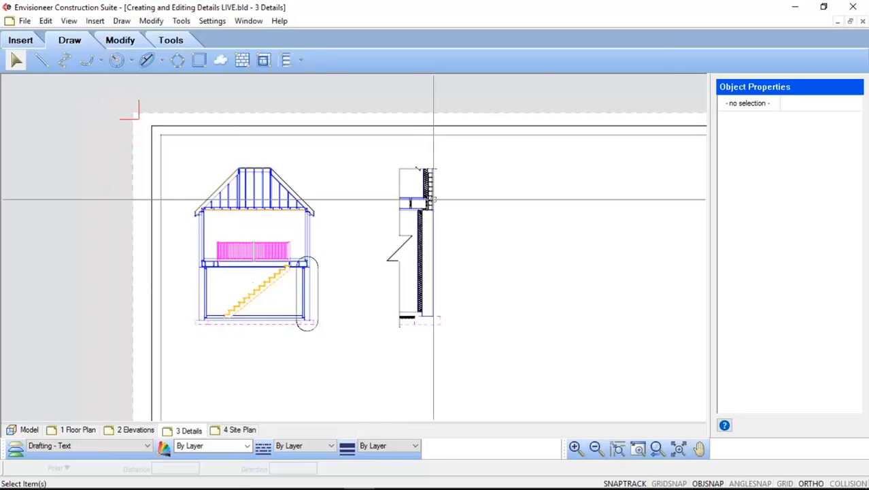
scroll(427, 217, "up", 3)
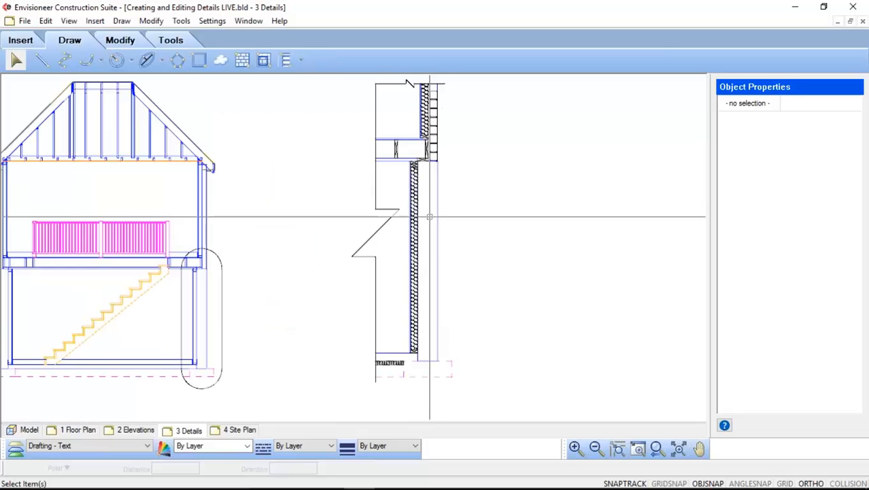
scroll(429, 216, "up", 2)
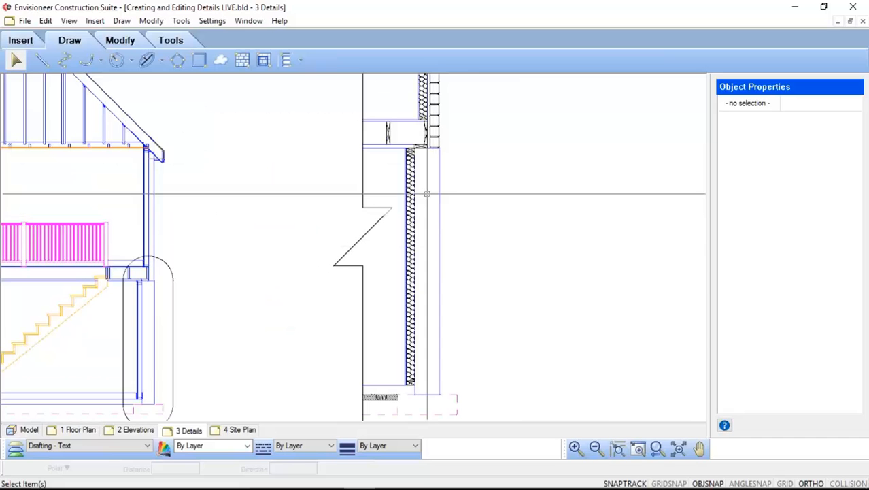
left_click(264, 60)
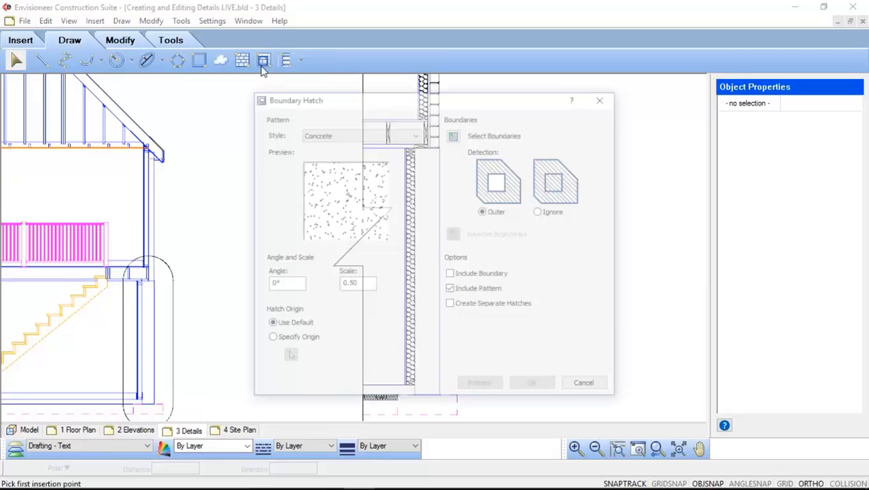
left_click(417, 136)
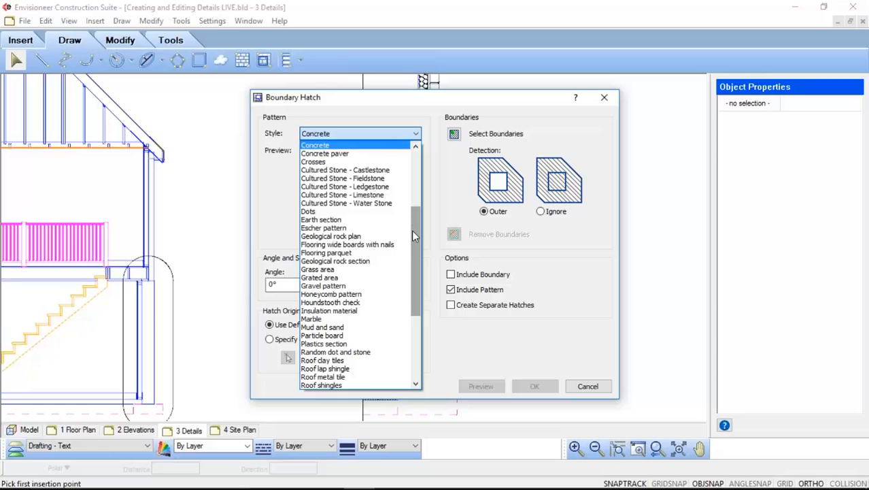
left_click_drag(415, 241, 412, 358)
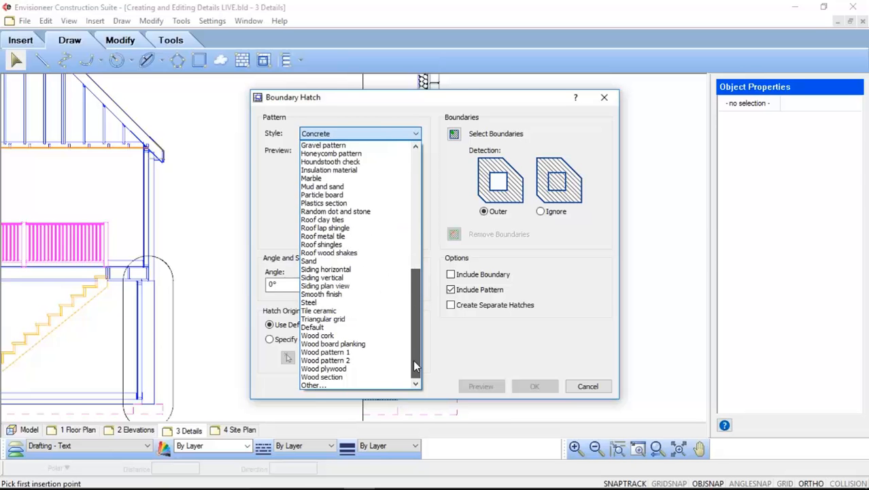
left_click(375, 385)
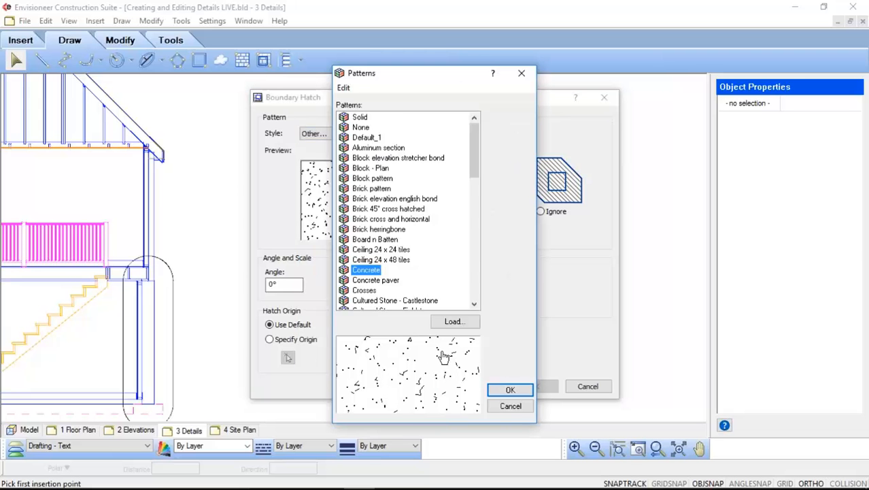
left_click_drag(475, 164, 484, 144)
left_click(511, 407)
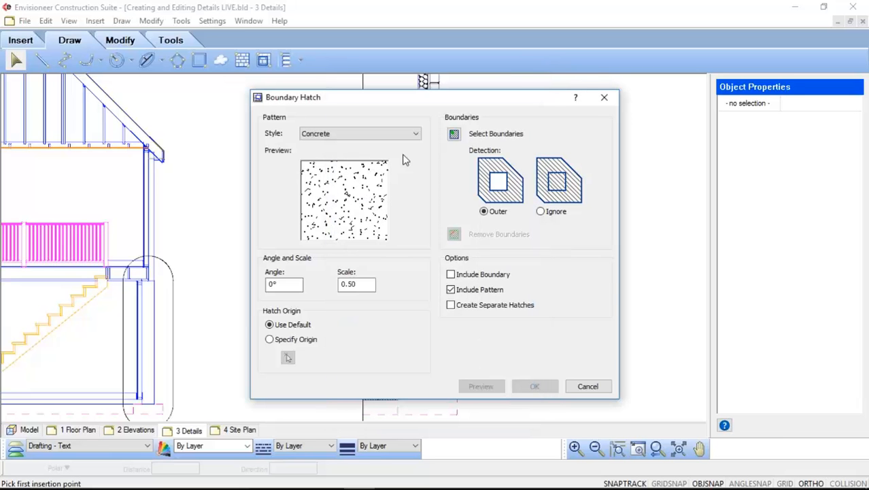
Step: Set the concrete hatch's scale to 1.00 and use the default hatch origin
double_click(361, 285)
type("1.00")
key("Tab")
left_click(270, 340)
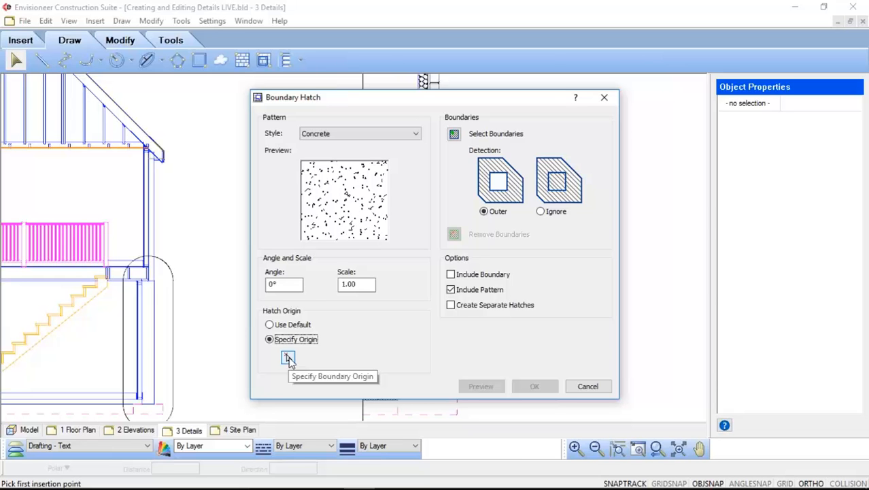
left_click(270, 325)
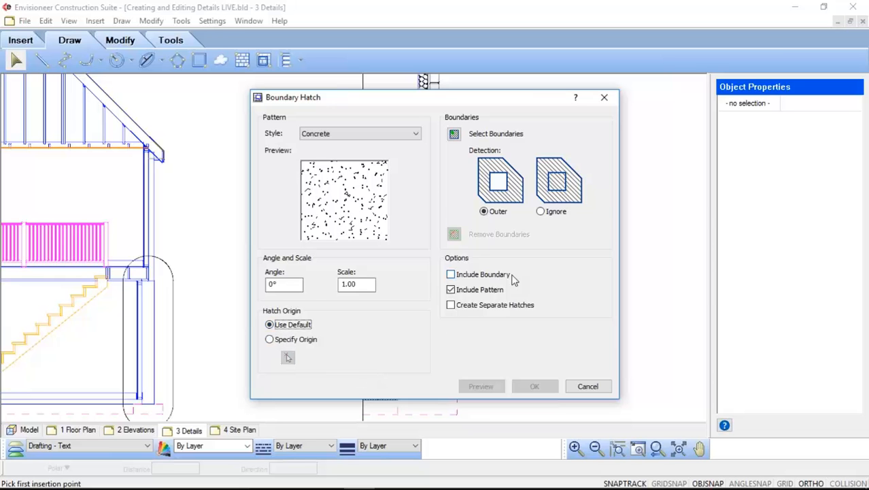
Step: Set the Concrete boundary hatch to include both its boundary and its pattern
left_click(451, 275)
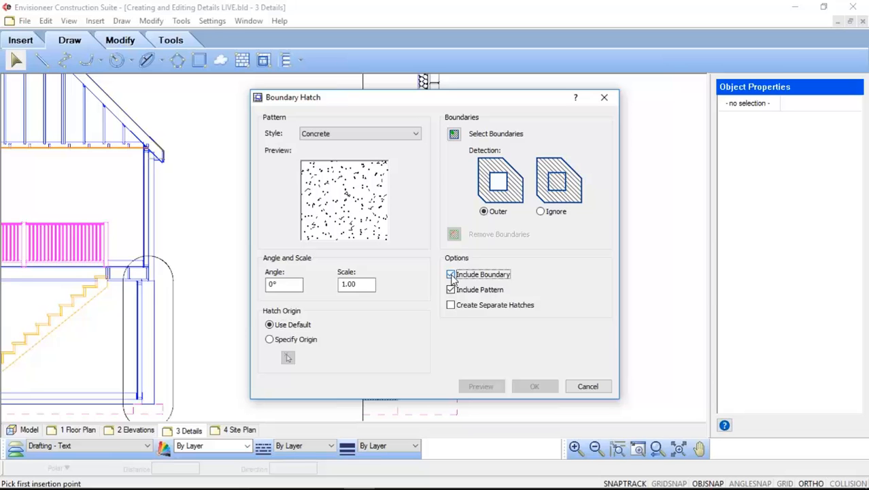
left_click(450, 274)
left_click(451, 290)
left_click(451, 275)
Step: Hatch the enclosed foundation wall area beside the insulation with the Concrete pattern, previewing it before accepting
left_click(454, 135)
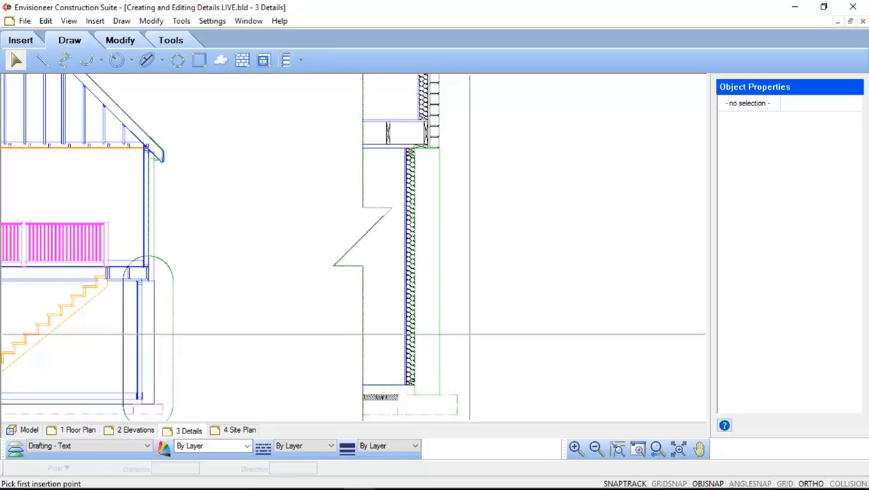
right_click(480, 295)
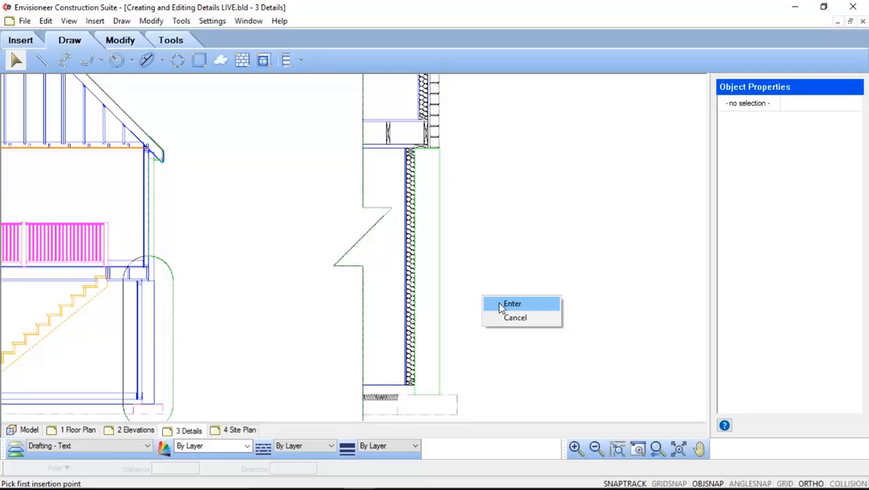
left_click(512, 304)
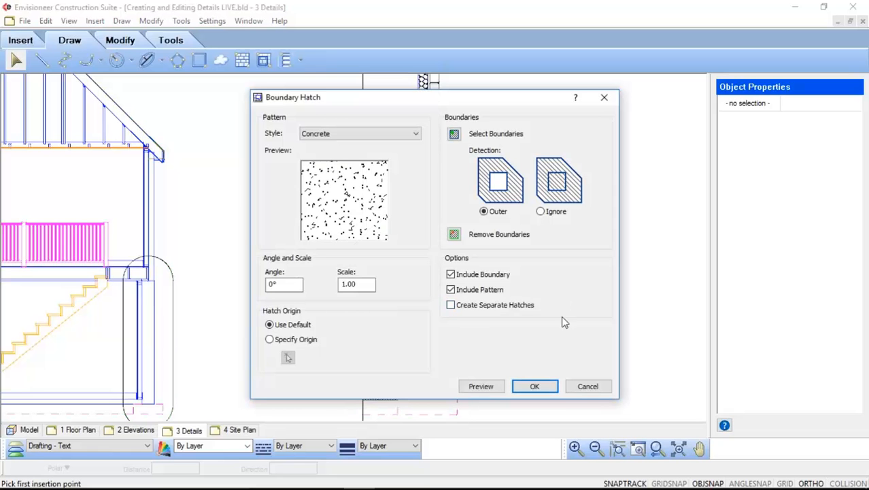
left_click(485, 389)
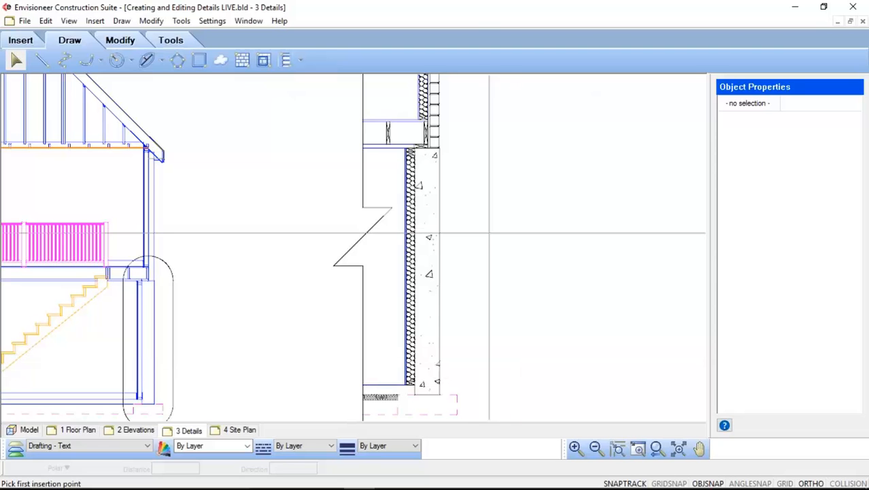
right_click(487, 231)
left_click(499, 237)
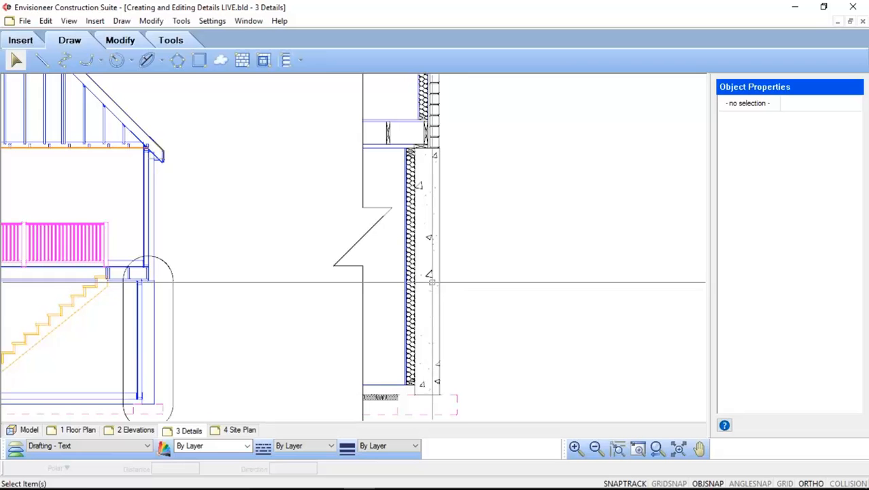
Step: Set the scale of the foundation wall's concrete hatch to 0.50
left_click(429, 275)
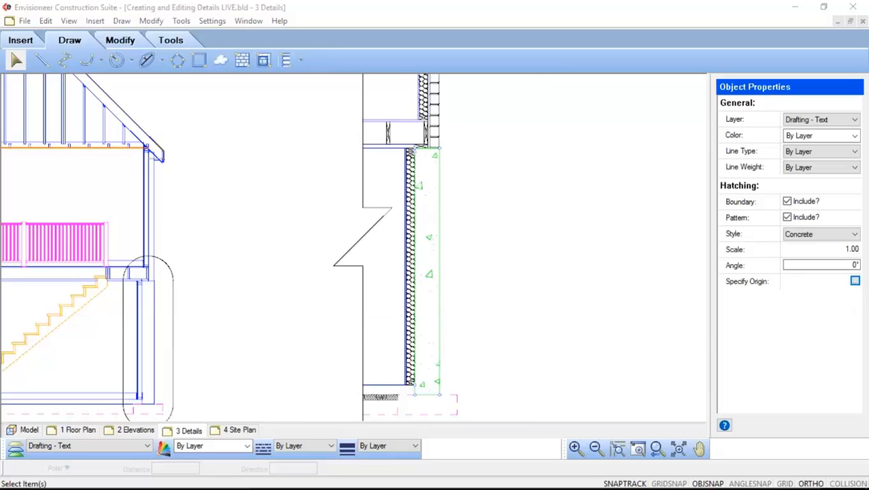
left_click(843, 249)
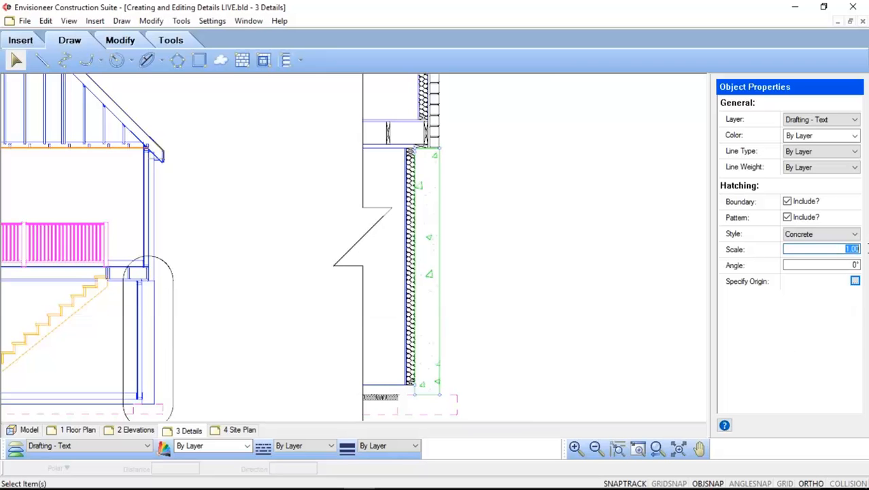
type(".5")
key("Tab")
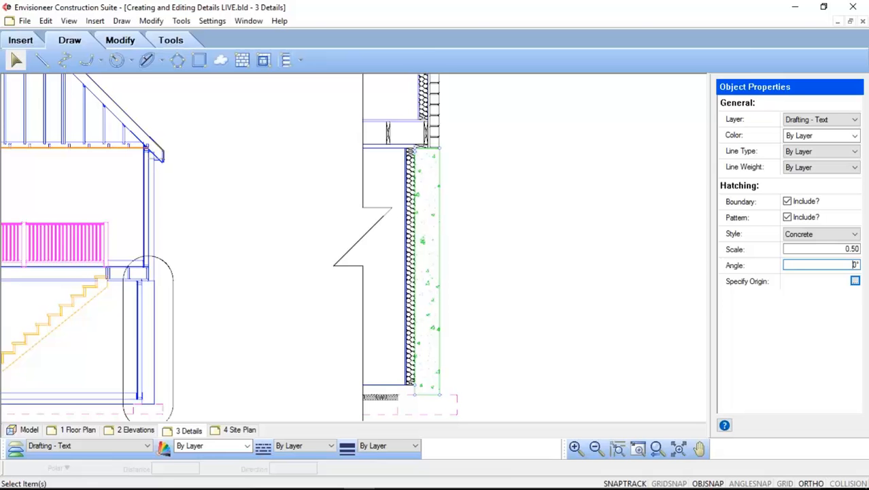
scroll(426, 385, "up", 5)
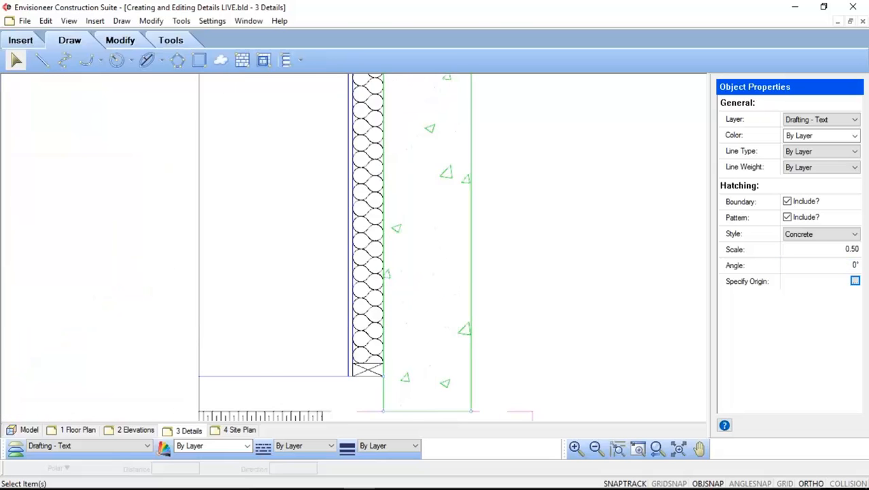
scroll(400, 200, "down", 3)
left_click(507, 280)
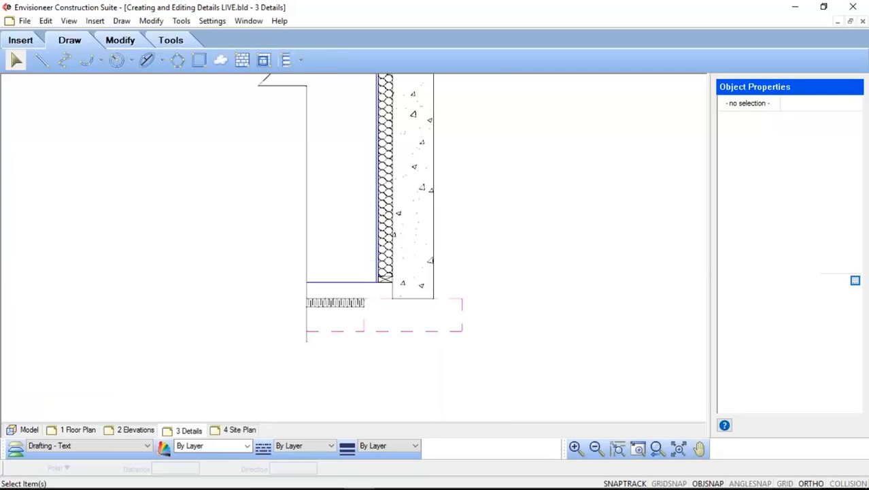
Step: Review the style, angle and origin properties of the foundation wall's hatch
left_click(430, 260)
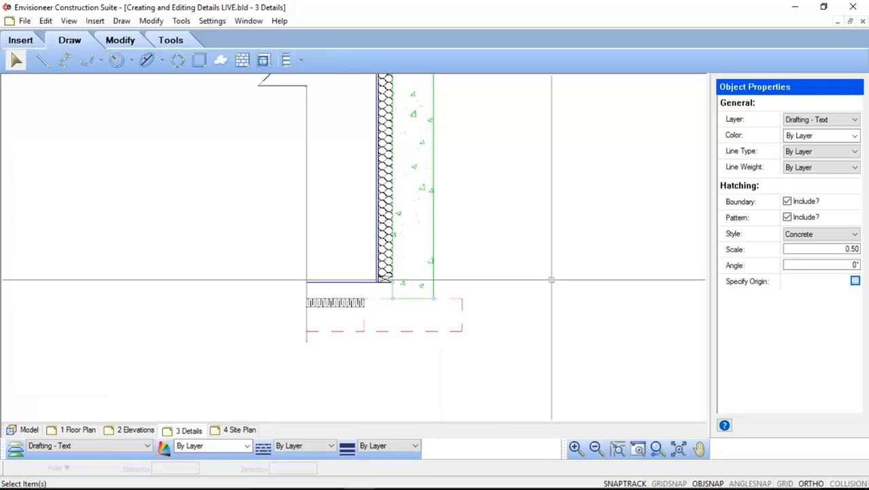
left_click(854, 235)
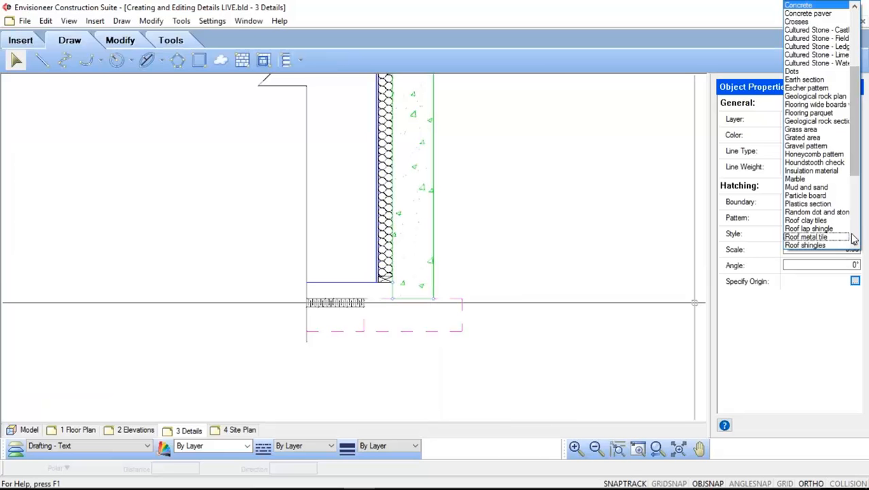
left_click(846, 5)
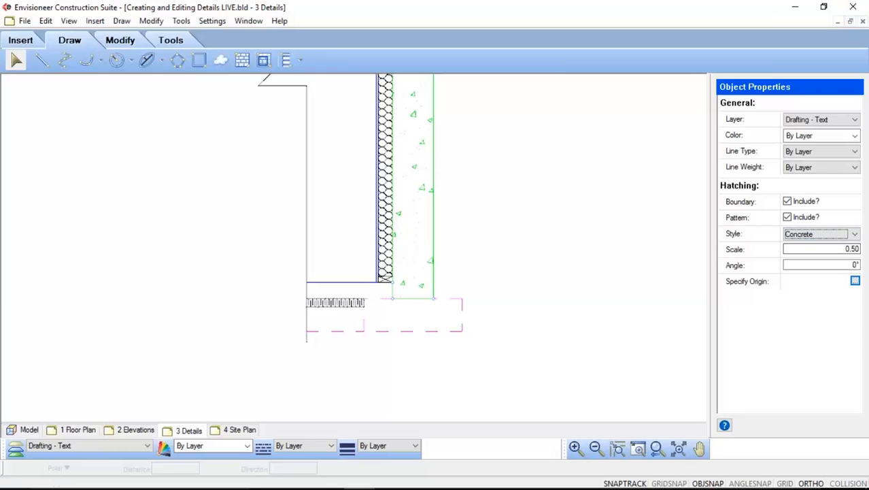
left_click(855, 265)
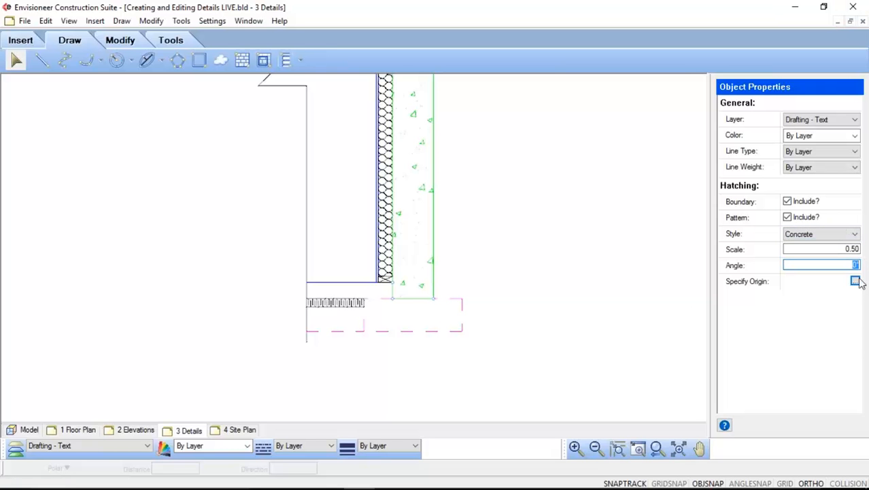
left_click(855, 281)
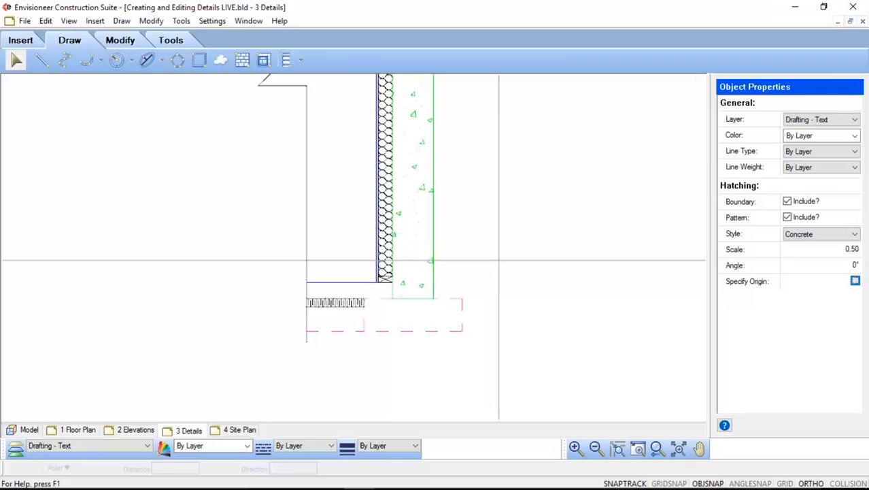
left_click(513, 260)
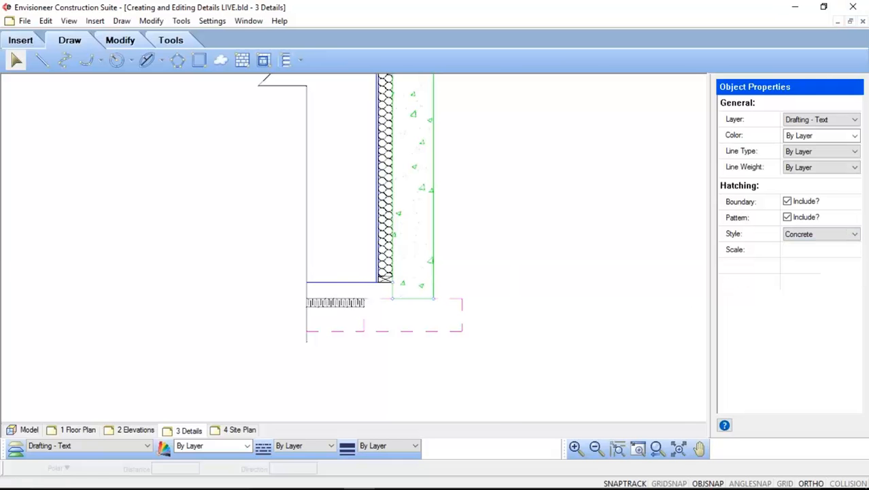
left_click(540, 259)
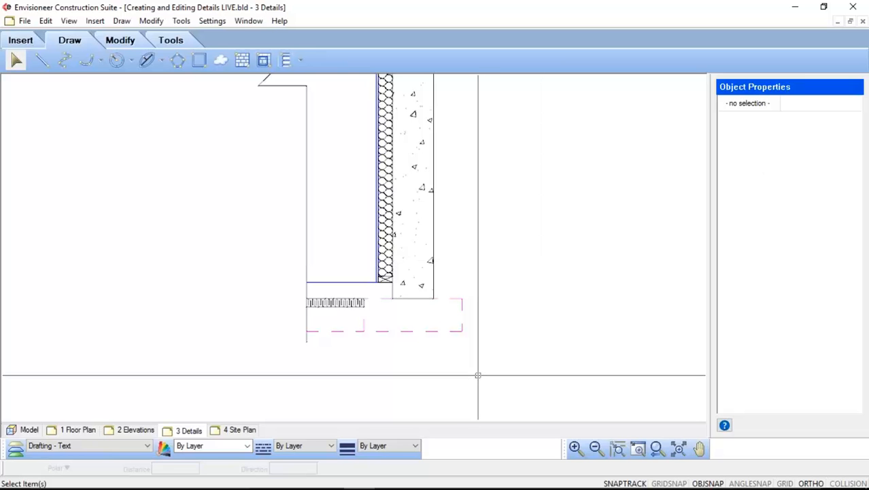
Step: Move the foundation wall's concrete hatch to the CAD layer
left_click(423, 190)
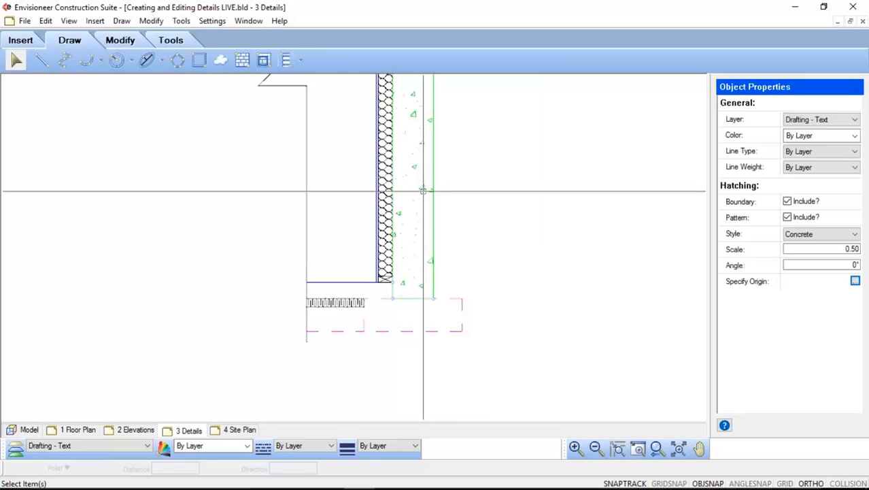
left_click(838, 121)
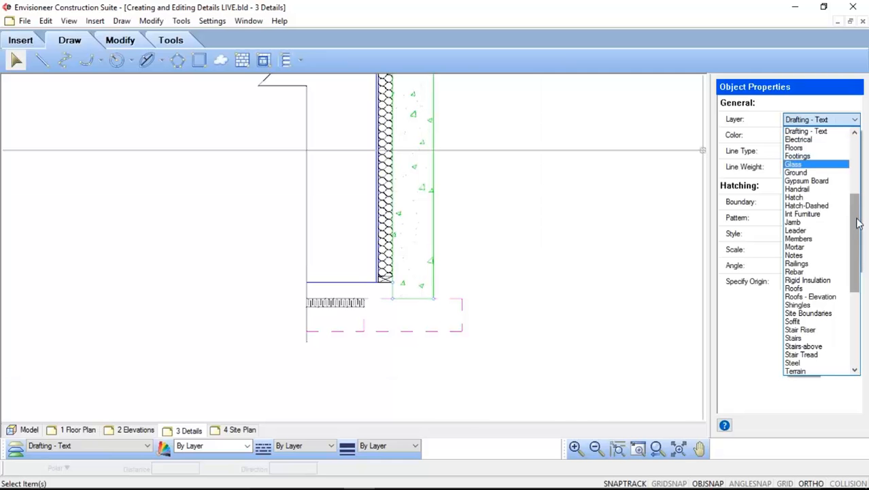
scroll(833, 160, "up", 6)
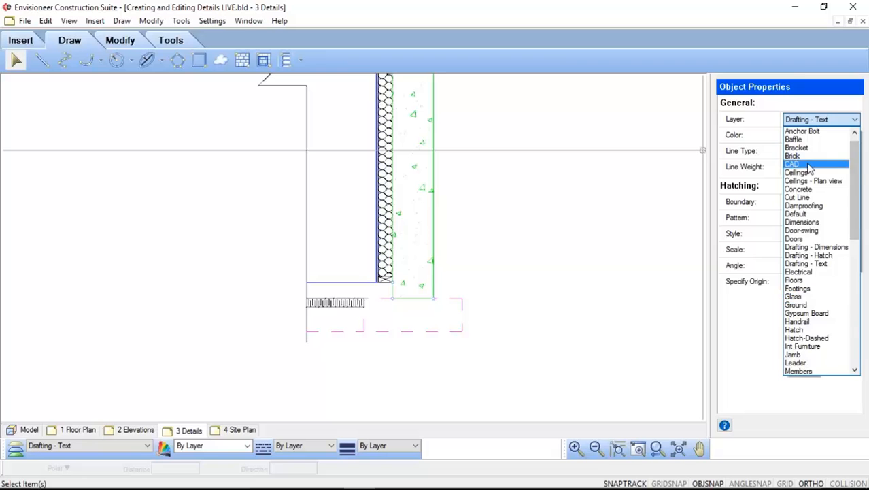
left_click(831, 164)
left_click(556, 344)
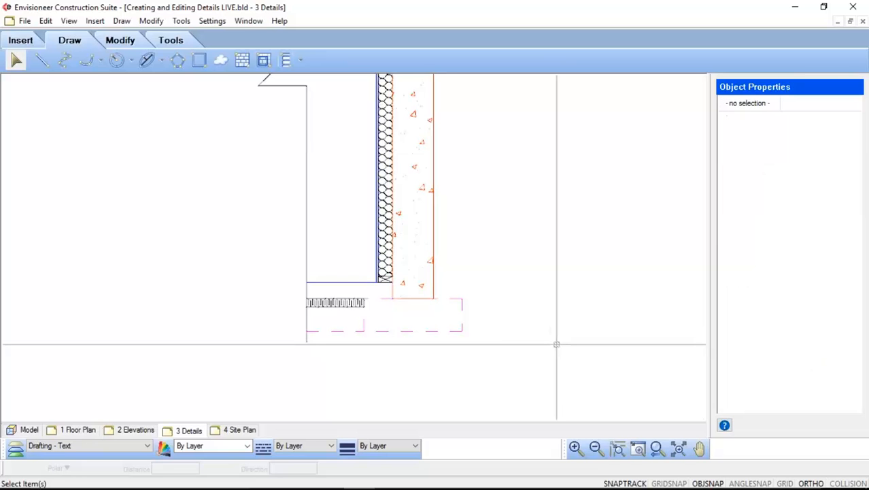
Step: Make CAD the current drawing layer
left_click(148, 446)
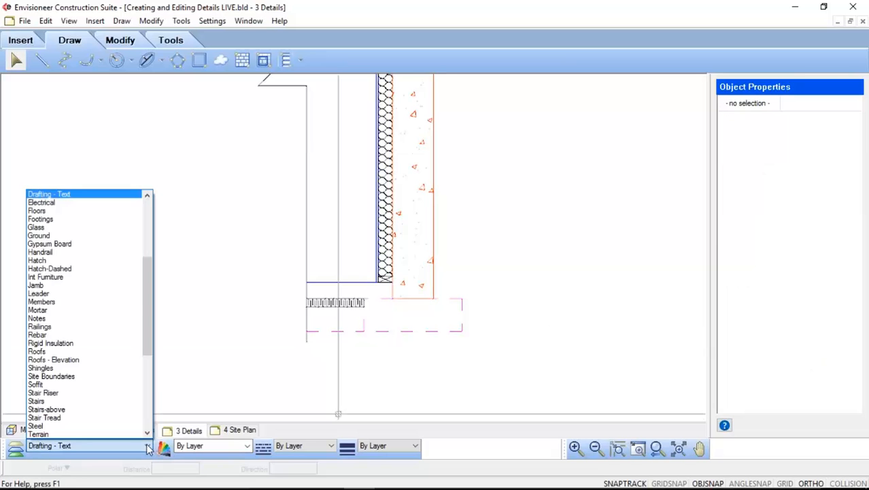
left_click_drag(144, 335, 150, 268)
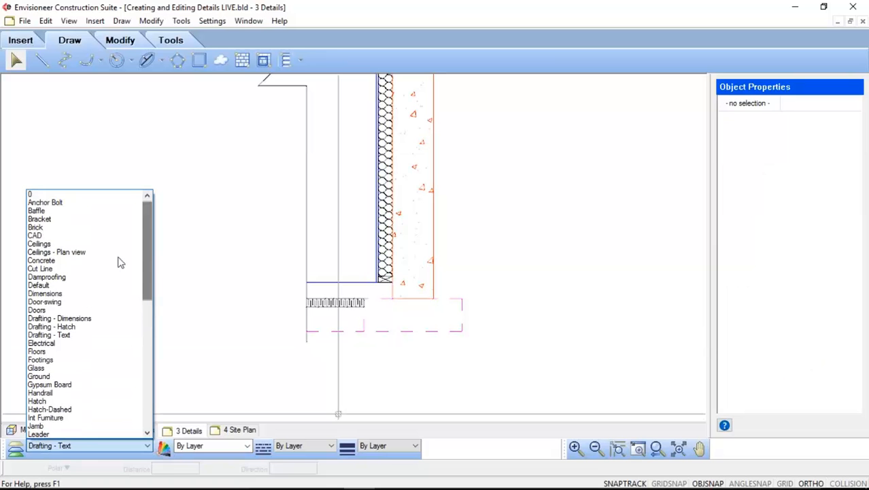
left_click(73, 239)
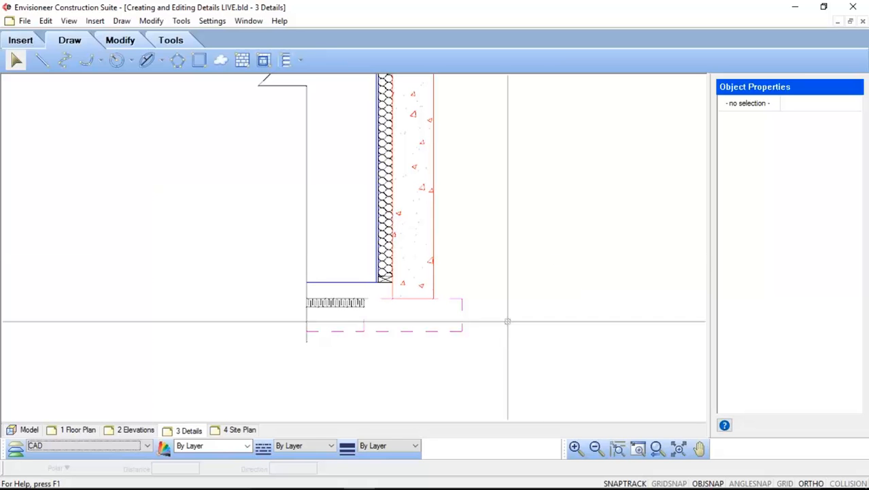
Step: Set up a new boundary hatch with the Concrete style at a scale of 0.50
left_click(264, 62)
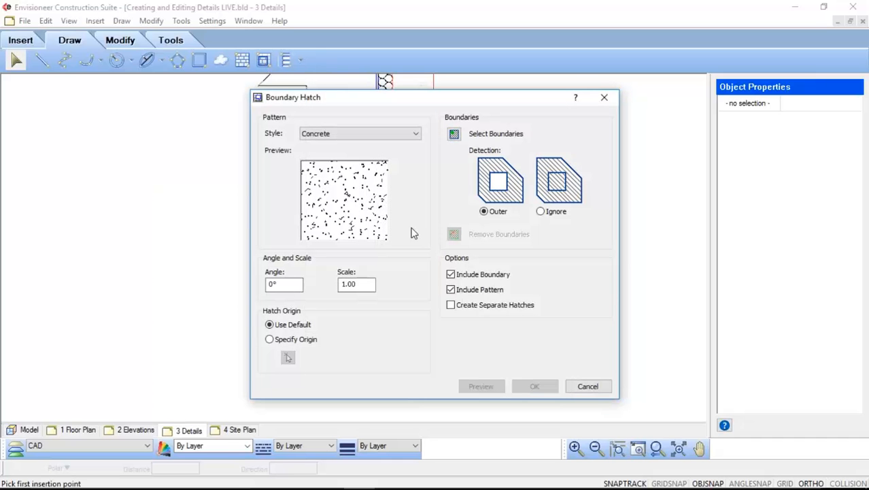
left_click(413, 134)
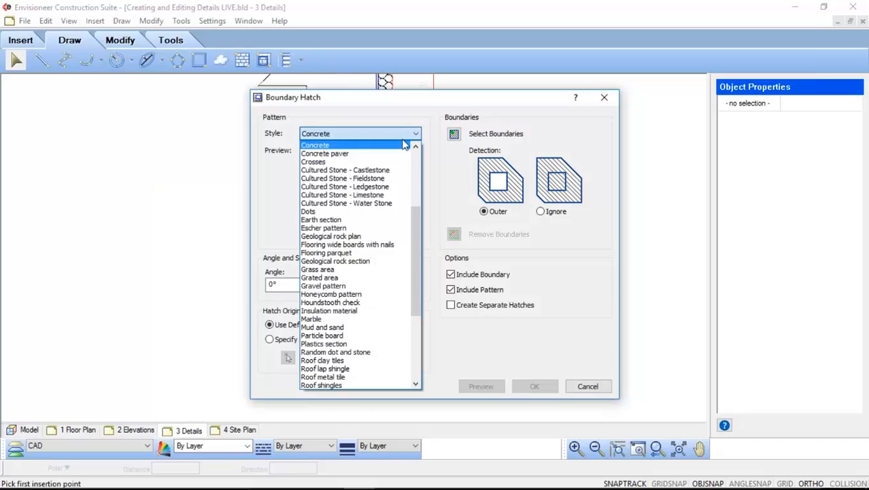
left_click(400, 147)
double_click(361, 284)
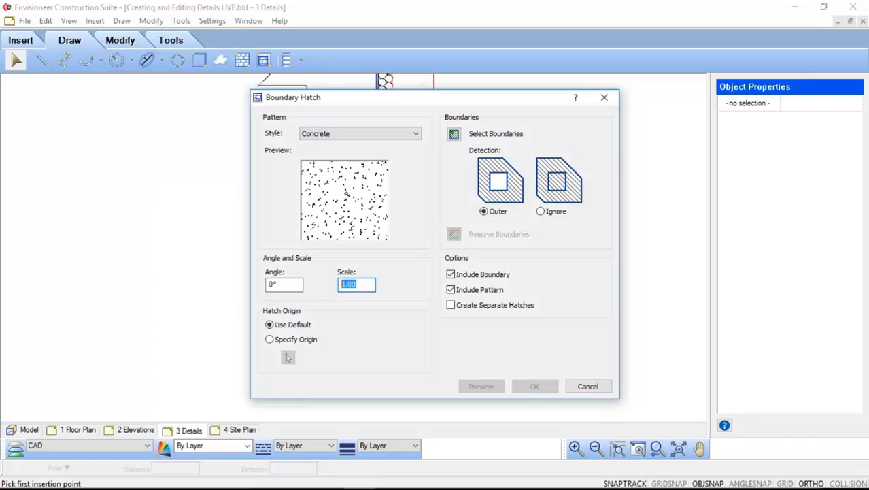
type(".5")
key("Tab")
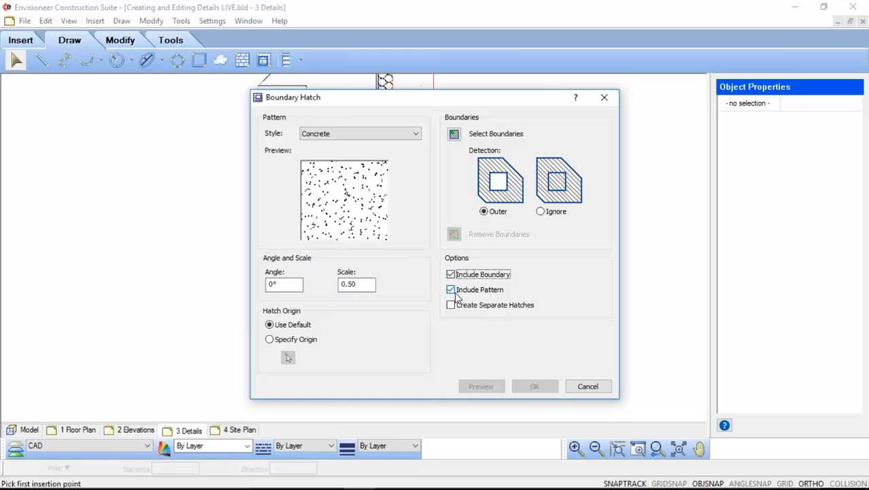
Step: Apply the concrete hatch to the rectangular footing beneath the foundation wall
left_click(454, 134)
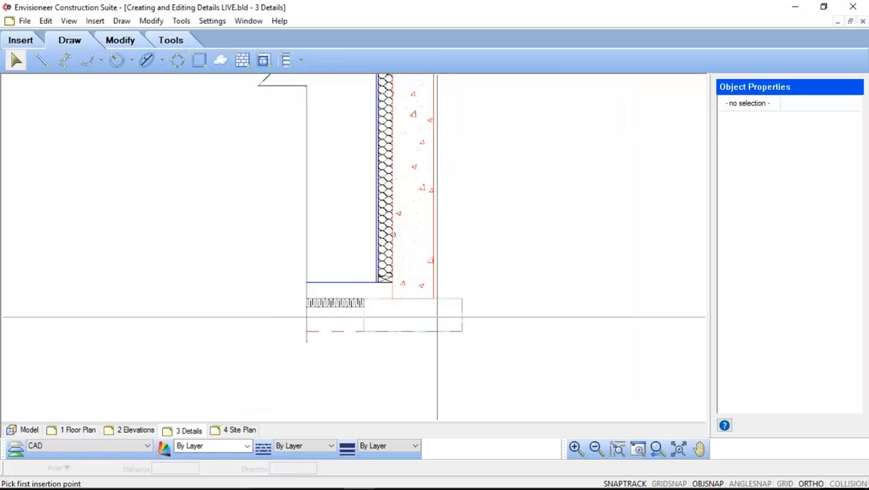
left_click(437, 317)
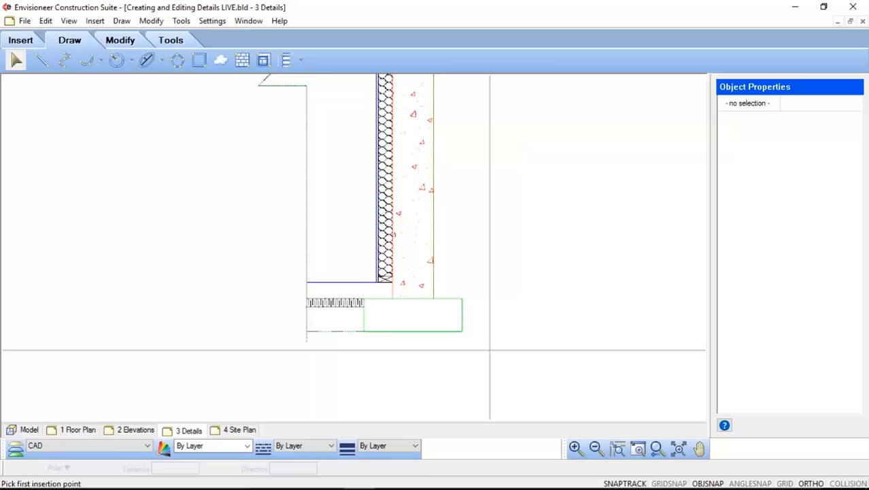
right_click(490, 350)
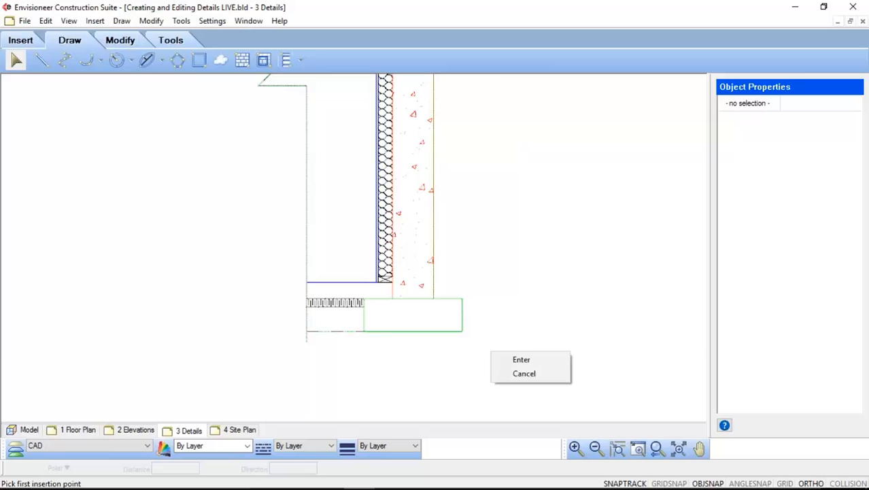
left_click(506, 357)
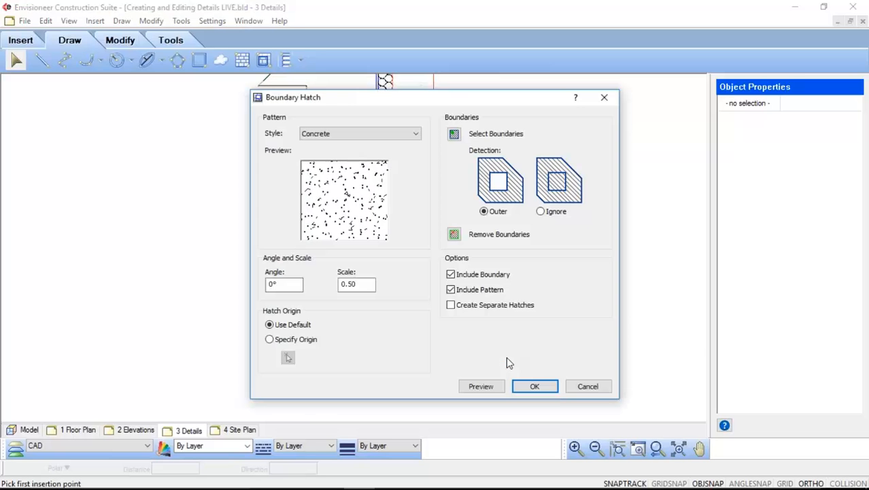
left_click(534, 385)
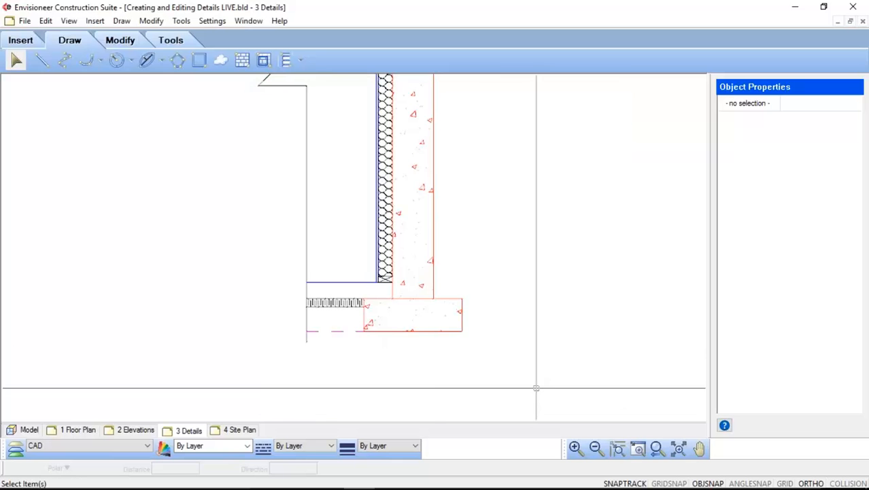
scroll(429, 376, "up", 1)
scroll(429, 376, "up", 1)
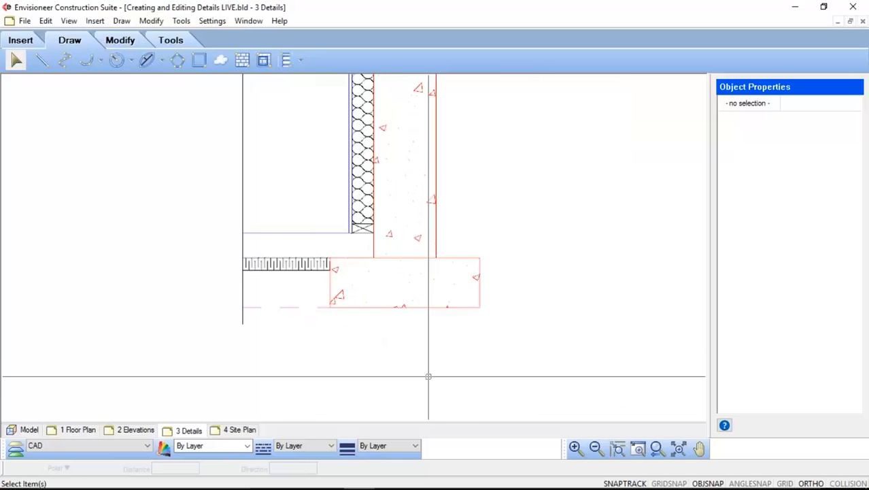
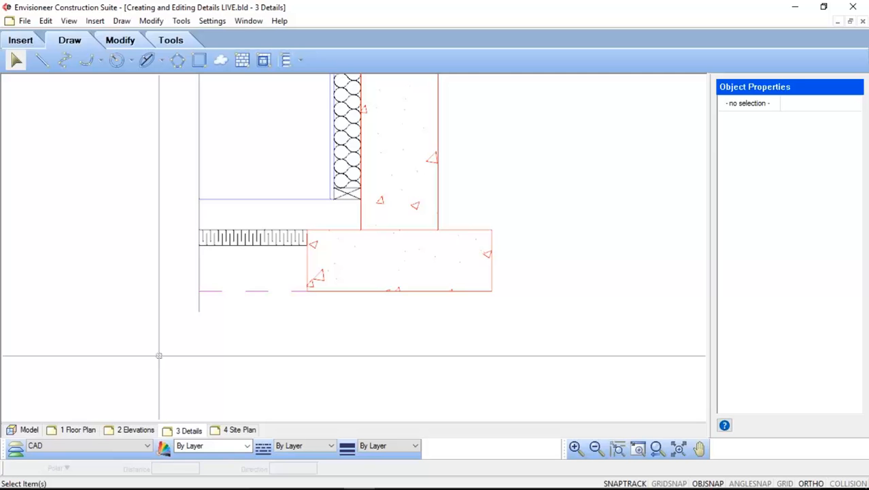
Step: Set up a polygon hatch with the Concrete pattern and exclude its boundary line
left_click(243, 61)
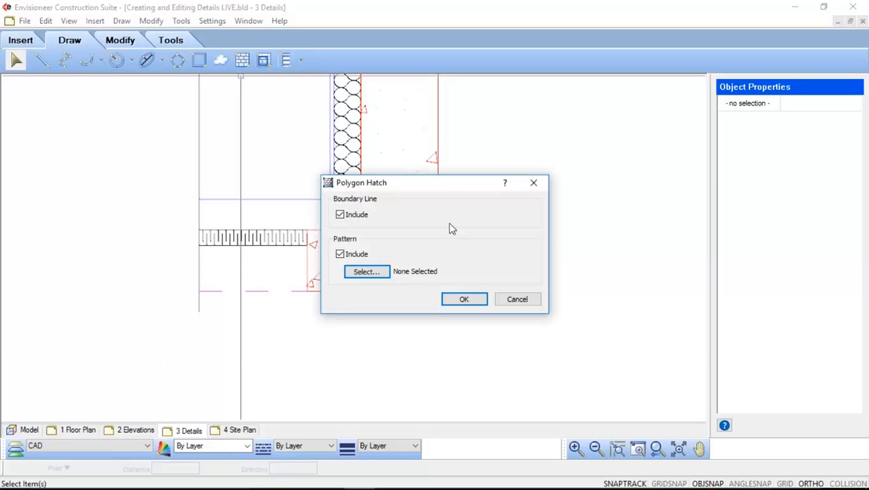
left_click(340, 214)
left_click(340, 215)
left_click(377, 274)
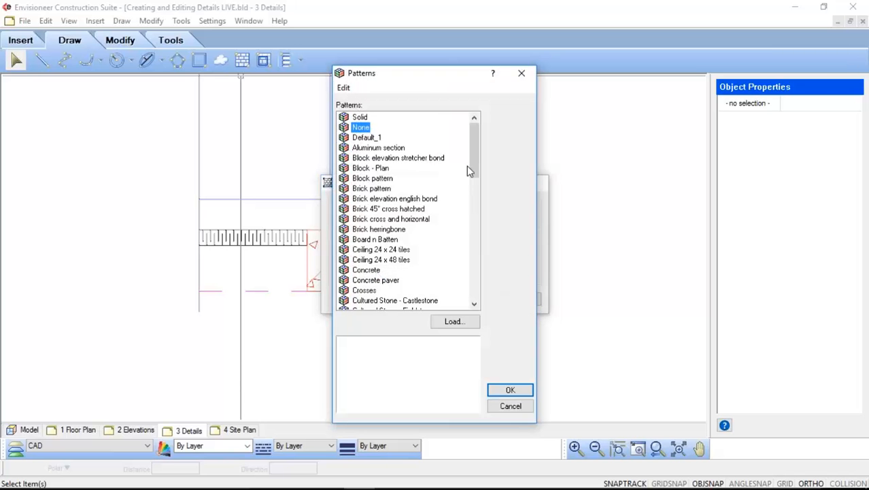
left_click_drag(470, 162, 471, 193)
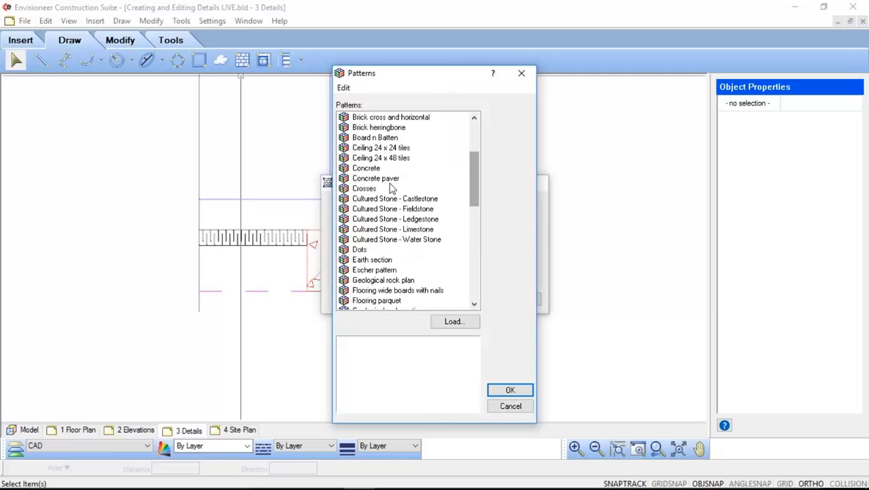
left_click(368, 170)
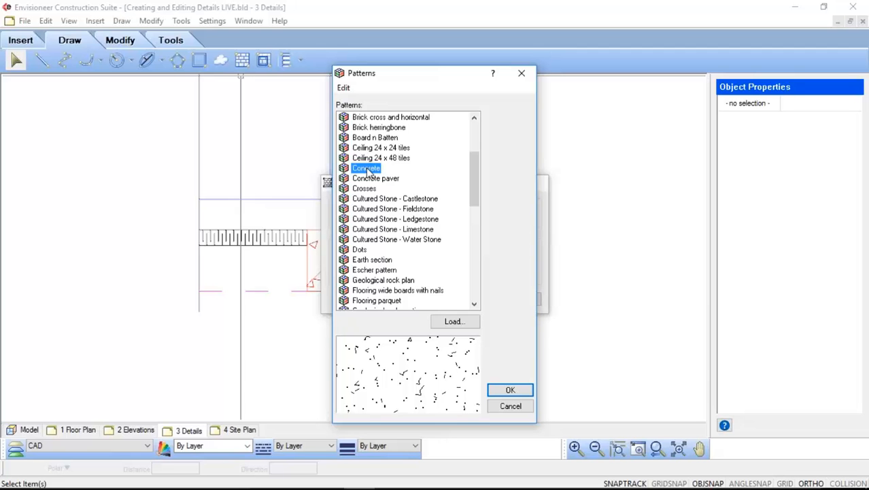
Step: Review the Concrete pattern's scale in its properties without changing the definition
right_click(368, 174)
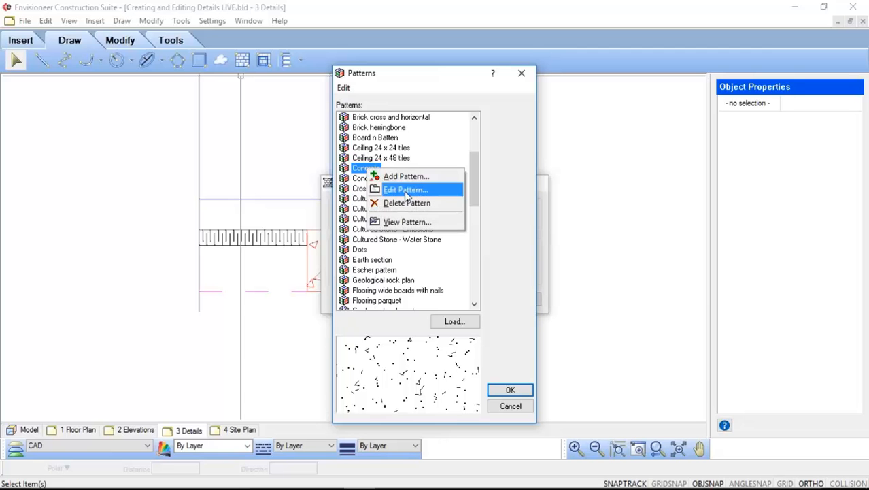
left_click(395, 189)
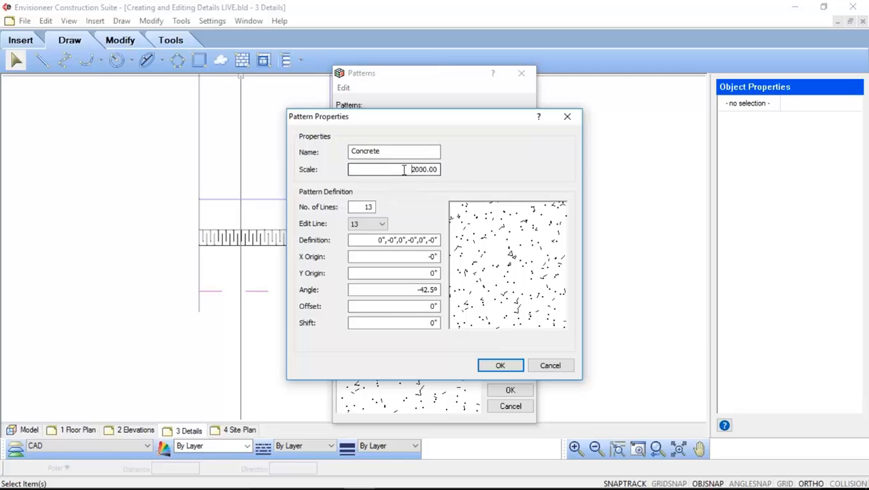
left_click_drag(410, 169, 439, 170)
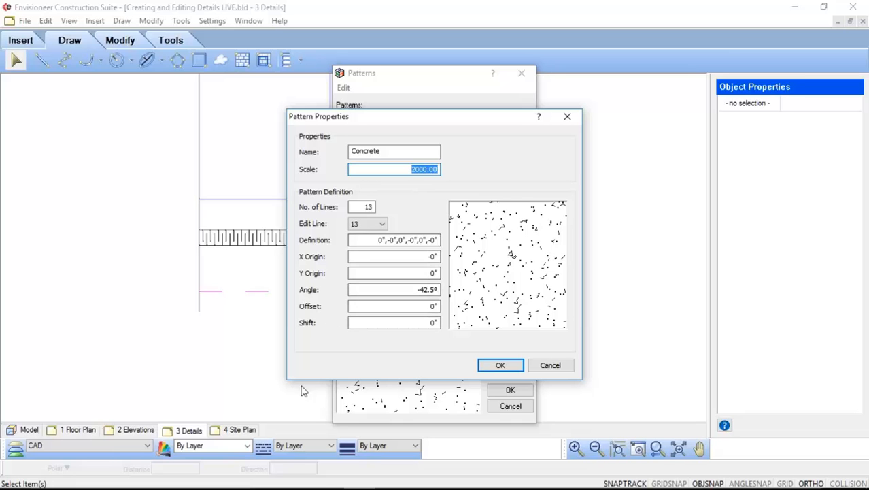
left_click(551, 366)
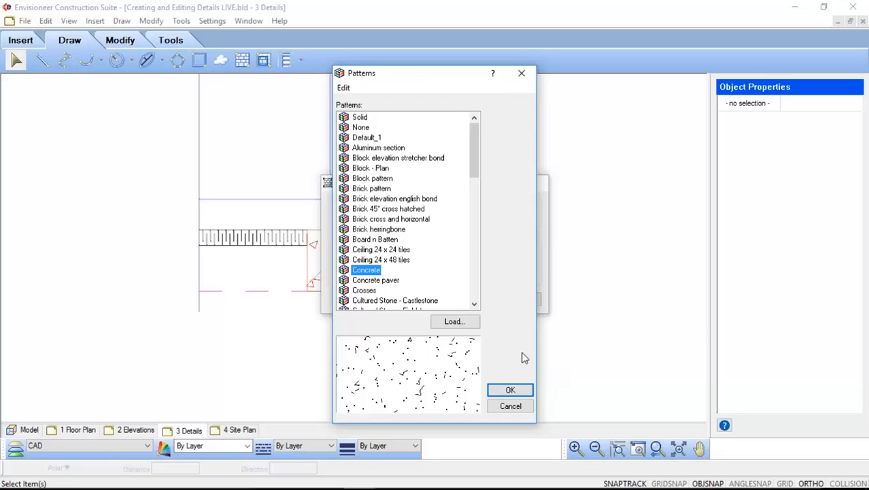
Step: Apply the Concrete polygon hatch to the floor slab area above the insulation, from the vertical cut line to the foundation wall
left_click(515, 391)
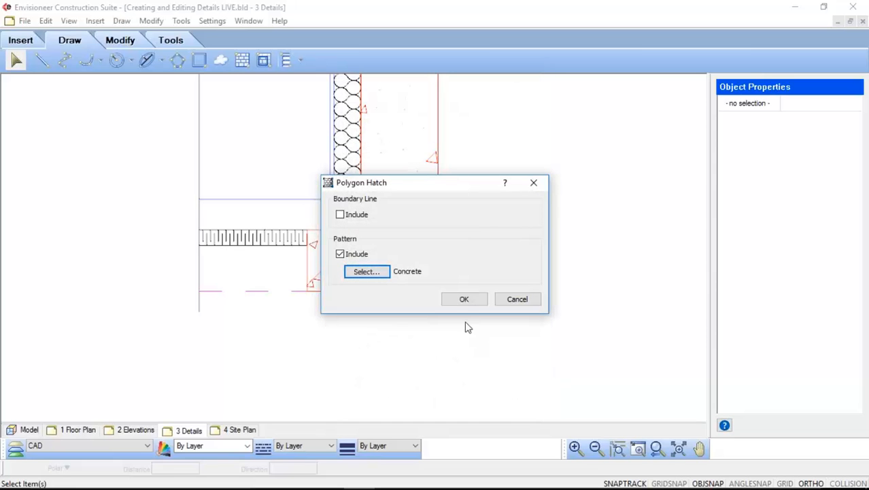
left_click(465, 299)
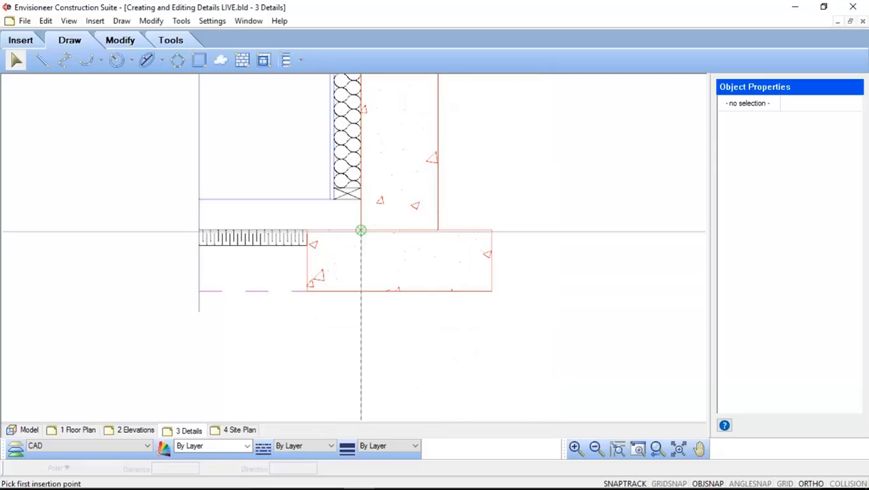
left_click(360, 231)
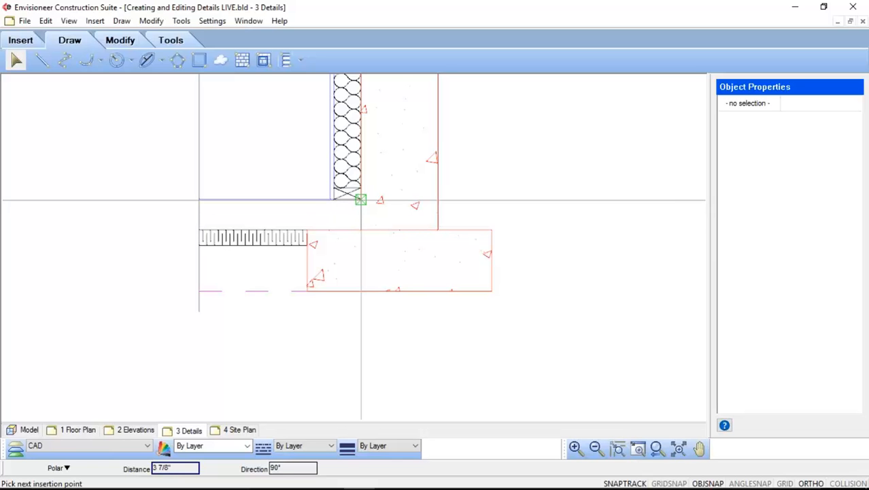
left_click(199, 200)
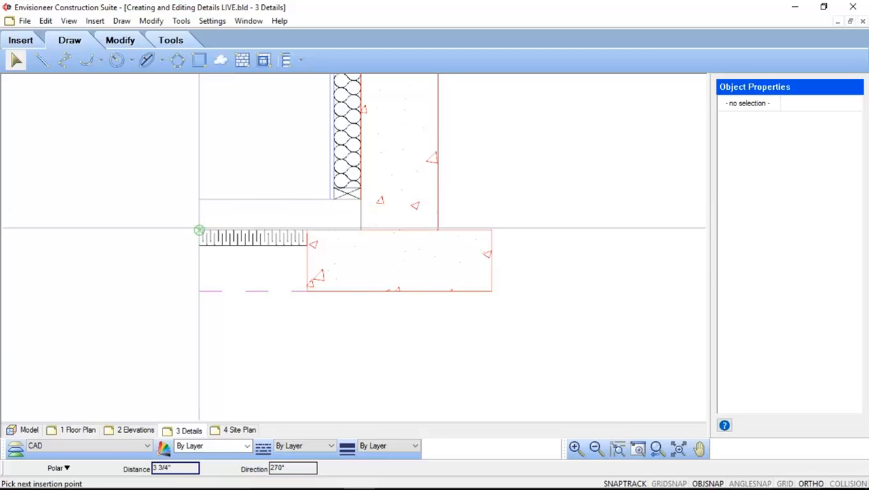
right_click(199, 231)
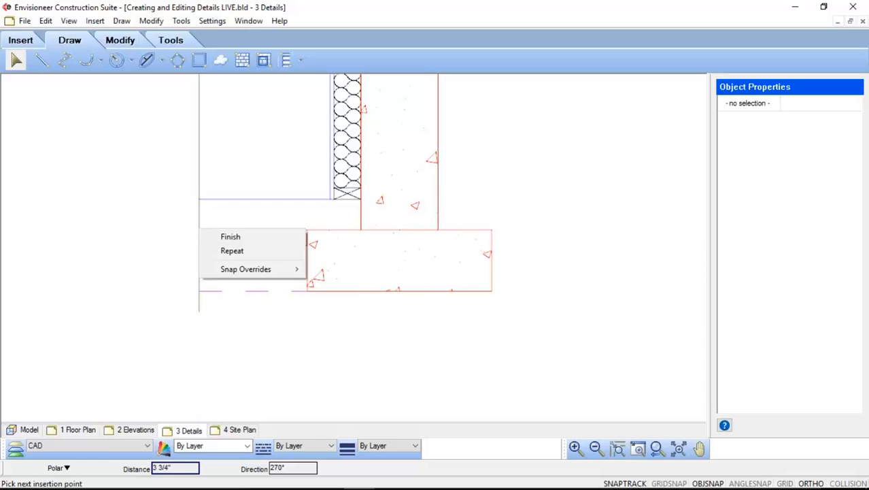
left_click(230, 237)
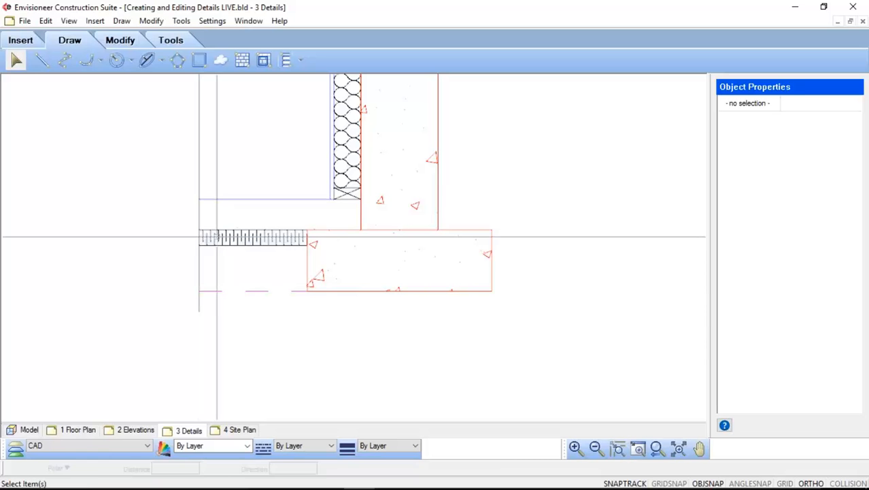
Step: Examine the floor slab's concrete hatch up close and within the whole wall section detail
scroll(416, 274, "up", 1)
scroll(285, 232, "up", 1)
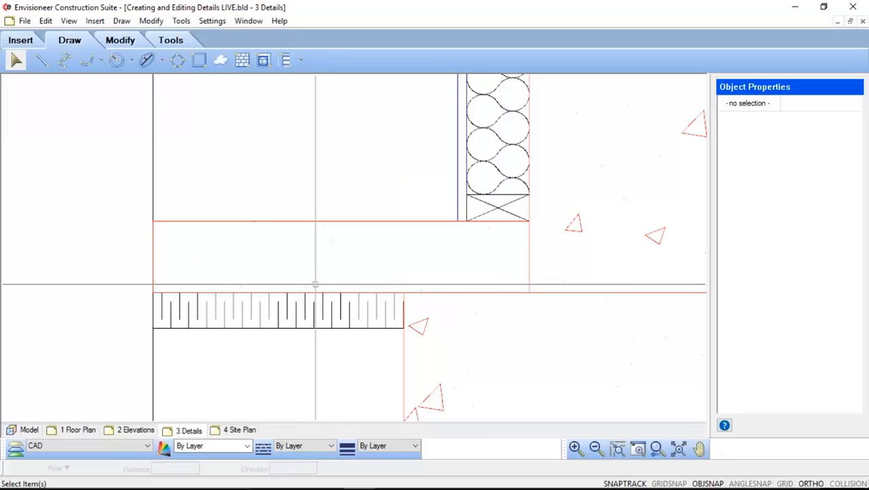
scroll(314, 285, "up", 1)
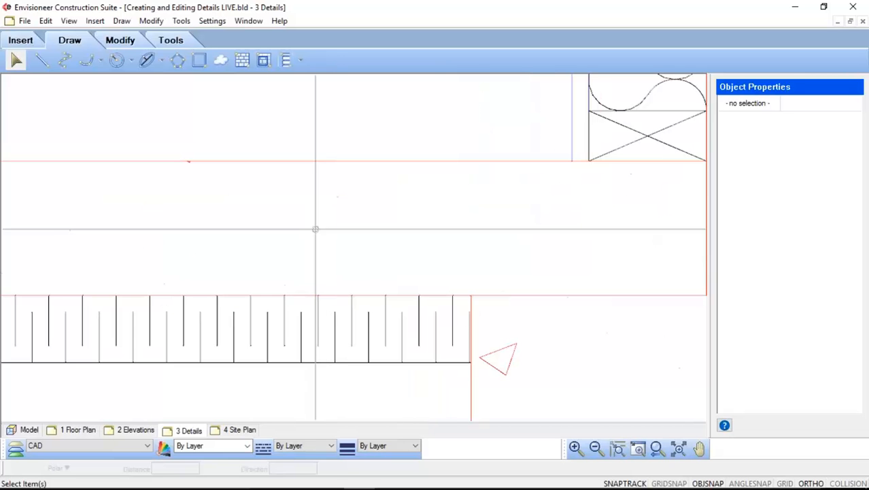
scroll(315, 229, "down", 3)
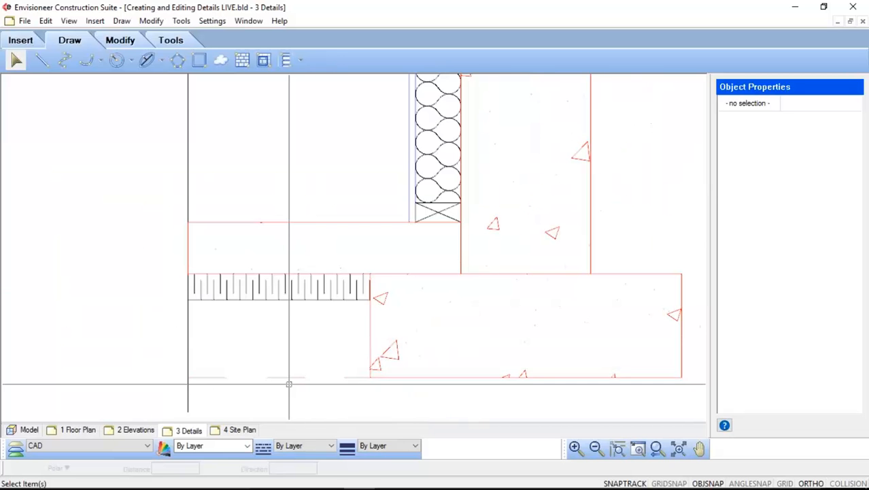
scroll(289, 384, "down", 2)
scroll(340, 373, "down", 4)
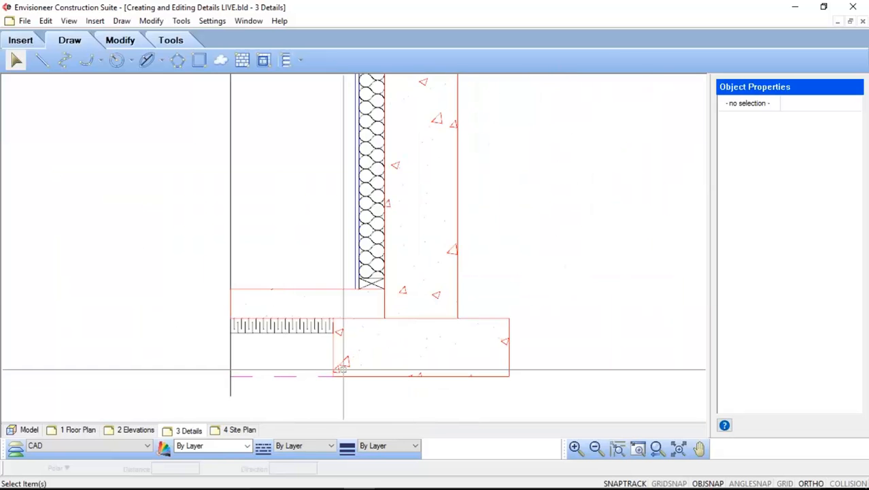
scroll(340, 373, "down", 1)
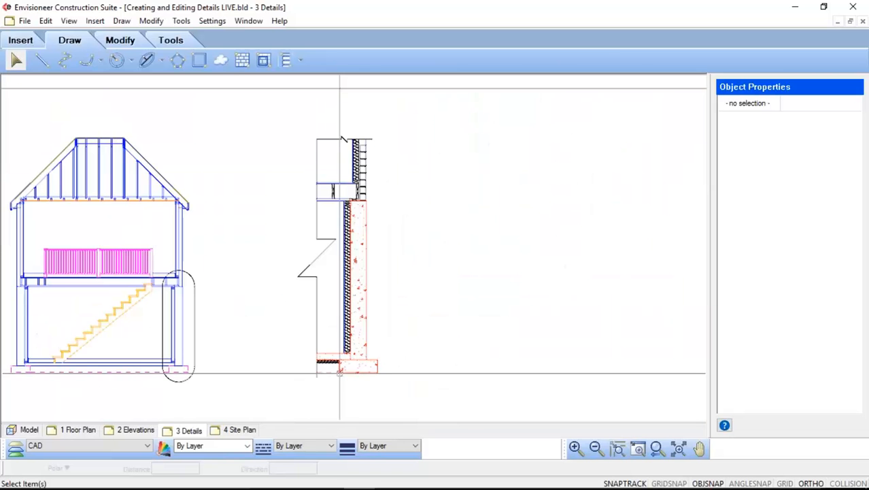
scroll(340, 373, "up", 1)
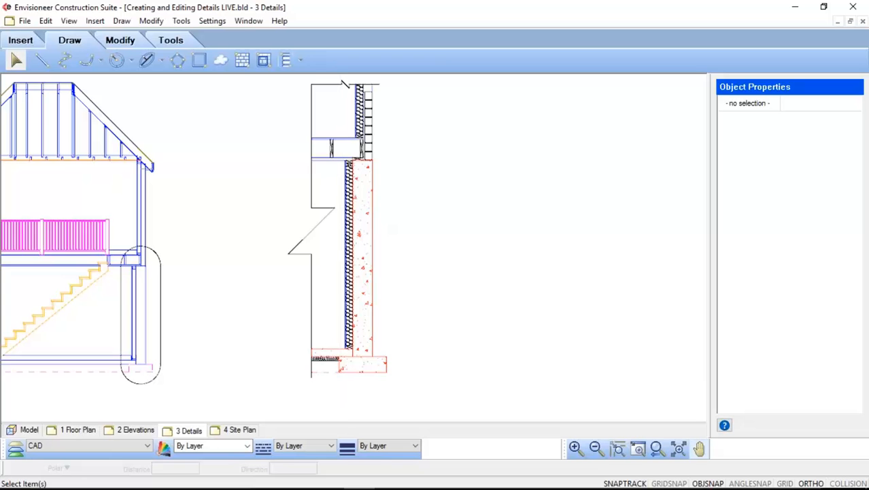
left_click(699, 447)
left_click_drag(367, 265, 385, 276)
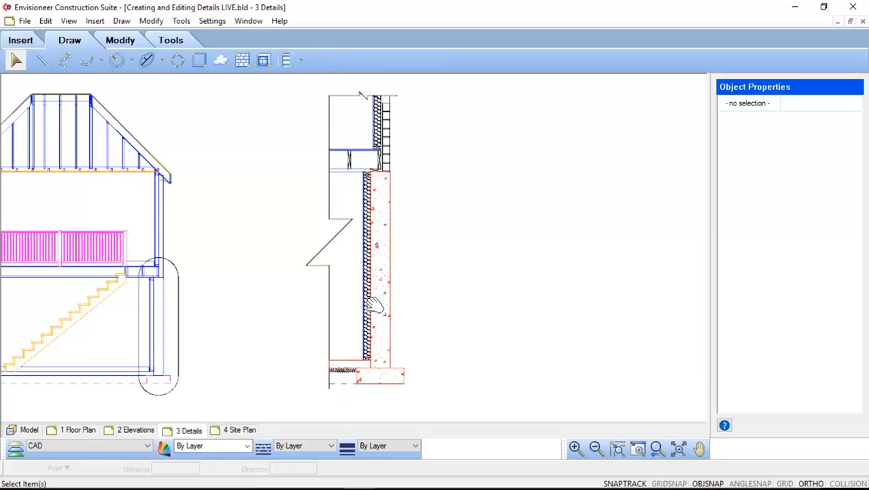
Step: Create a text label reading WALL SECTION DETAIL 01 and assign it the Notes text style
left_click(171, 41)
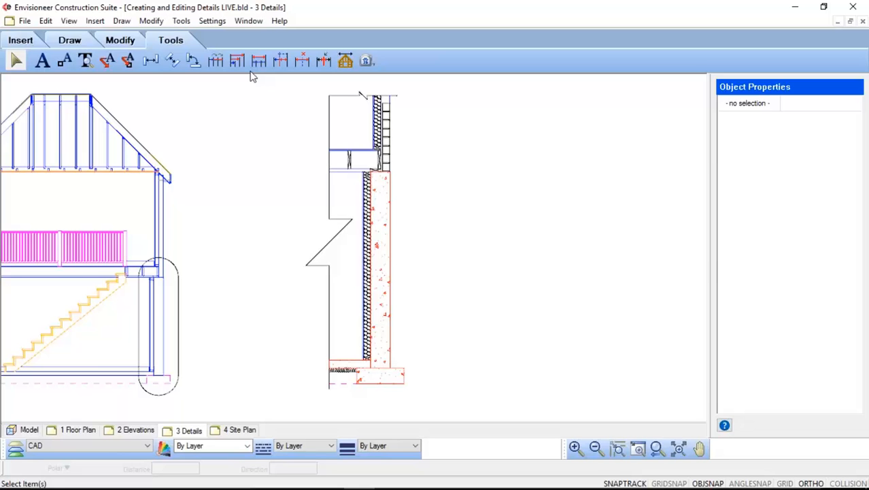
left_click(42, 61)
left_click(250, 176)
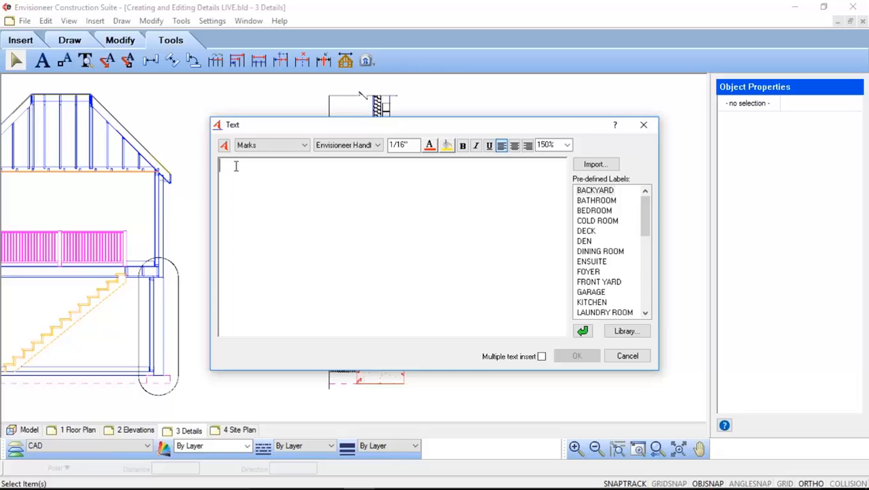
type("WAL")
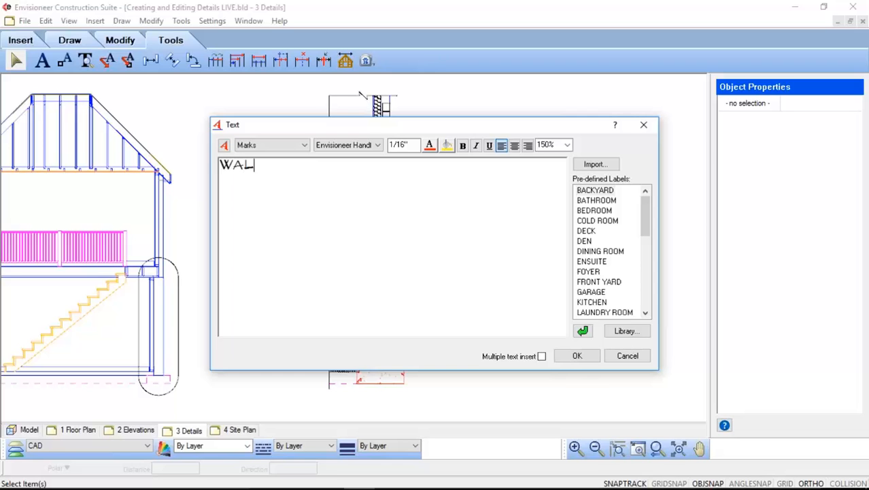
type("L SECTION")
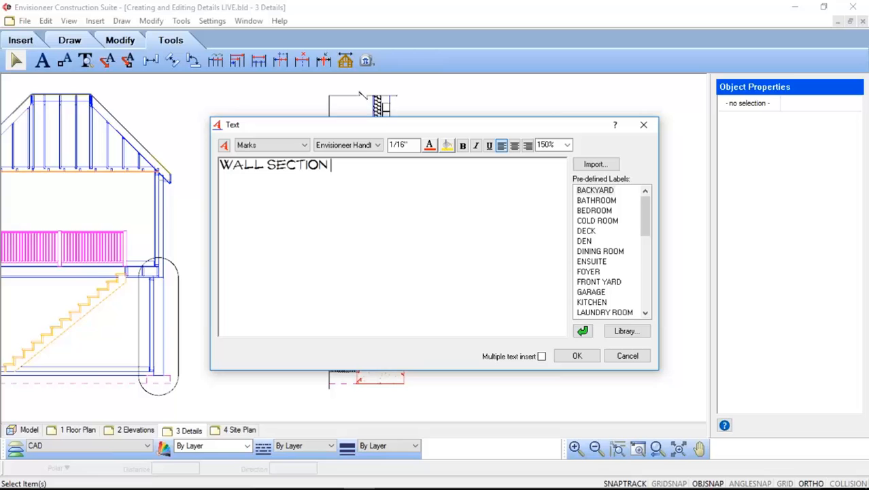
type(" DETAIL 0")
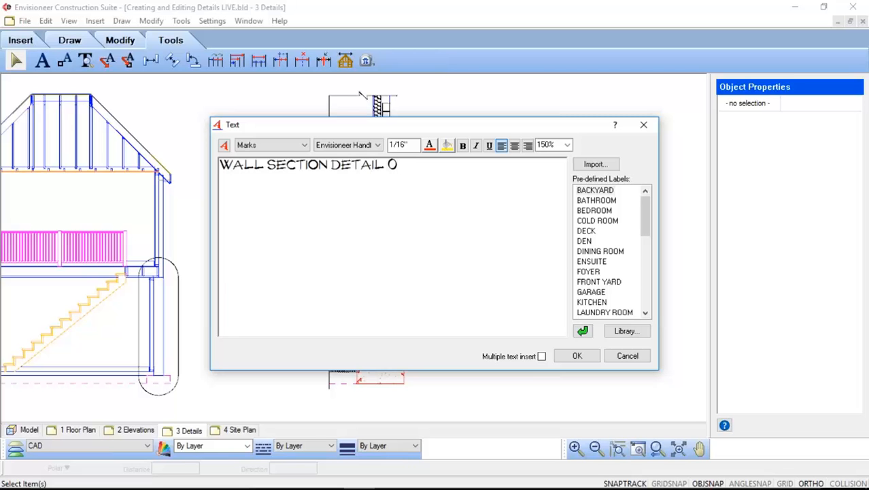
type("1")
left_click(305, 146)
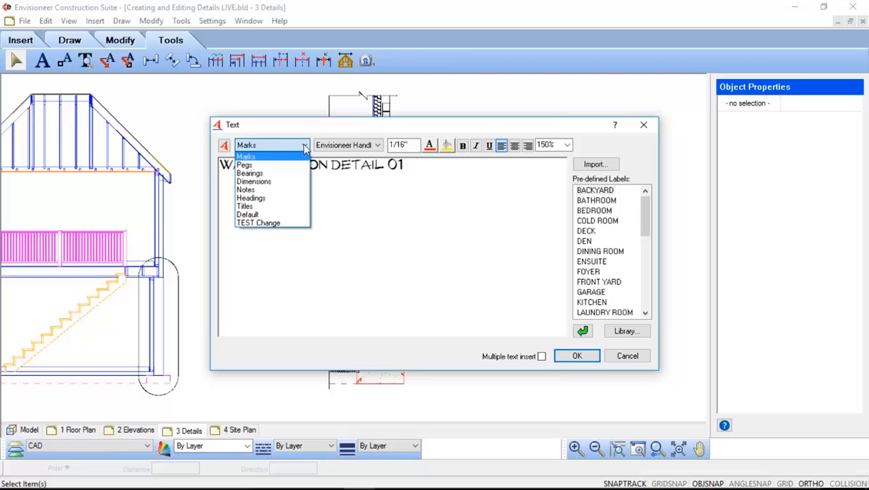
left_click(284, 190)
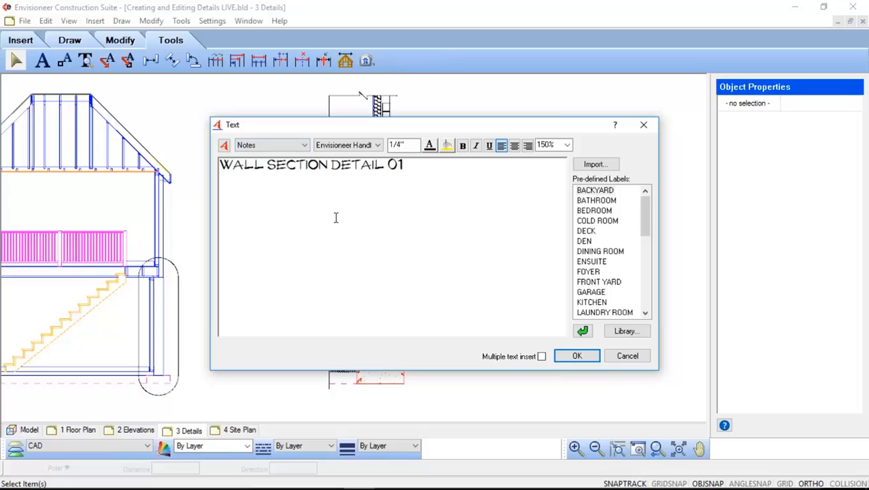
Step: Place the title label beneath the footing, starting in line with the detail's vertical cut line
left_click(577, 356)
scroll(368, 397, "down", 1)
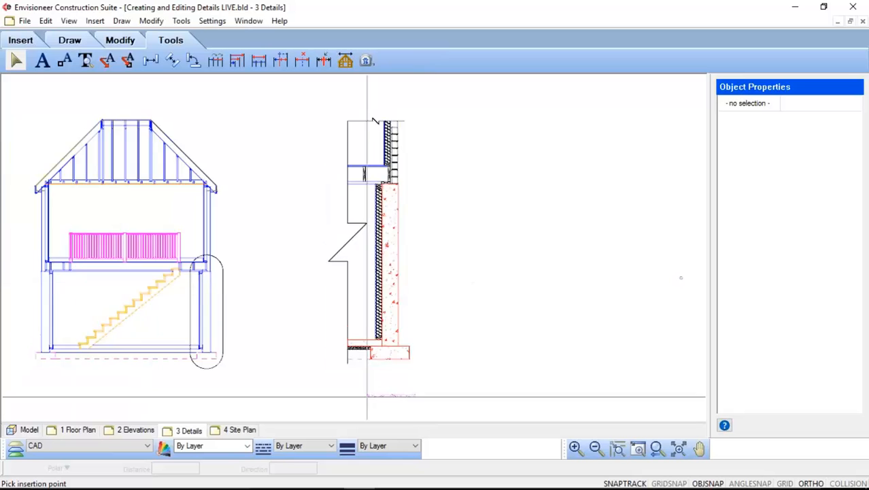
scroll(367, 397, "up", 3)
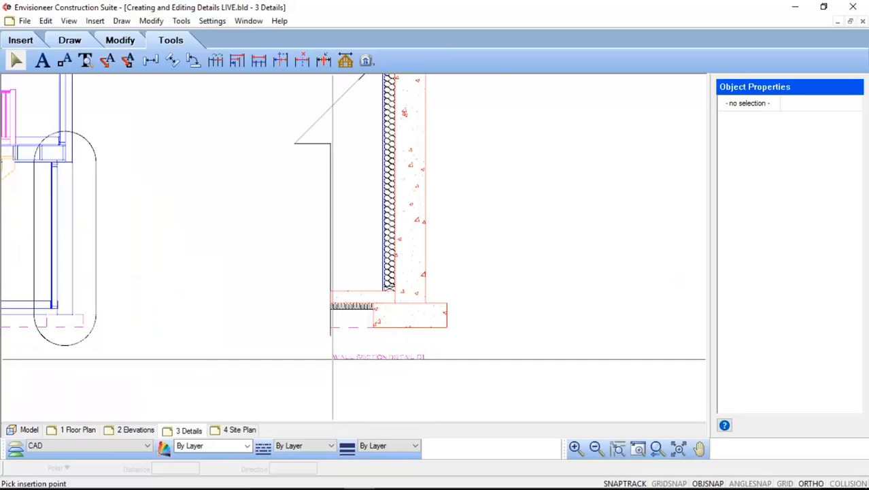
left_click(331, 357)
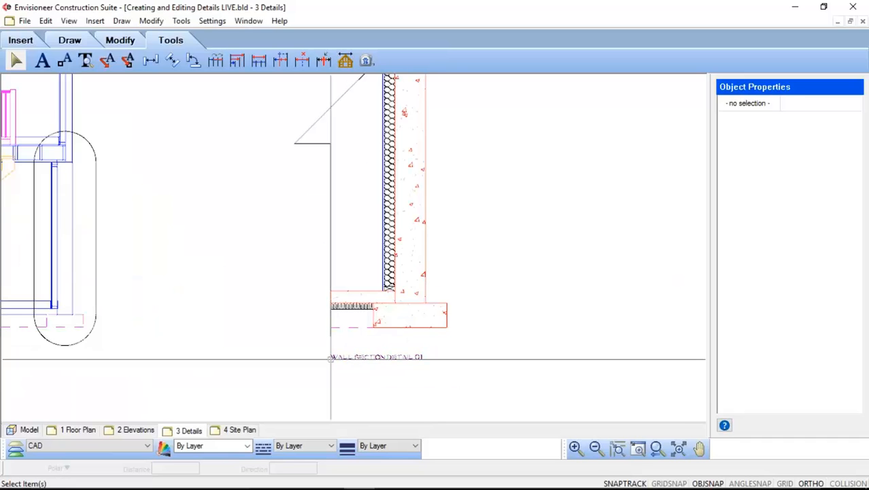
Step: Set the WALL SECTION DETAIL 01 title's text height to 1/8" and underline the whole title
scroll(331, 357, "up", 2)
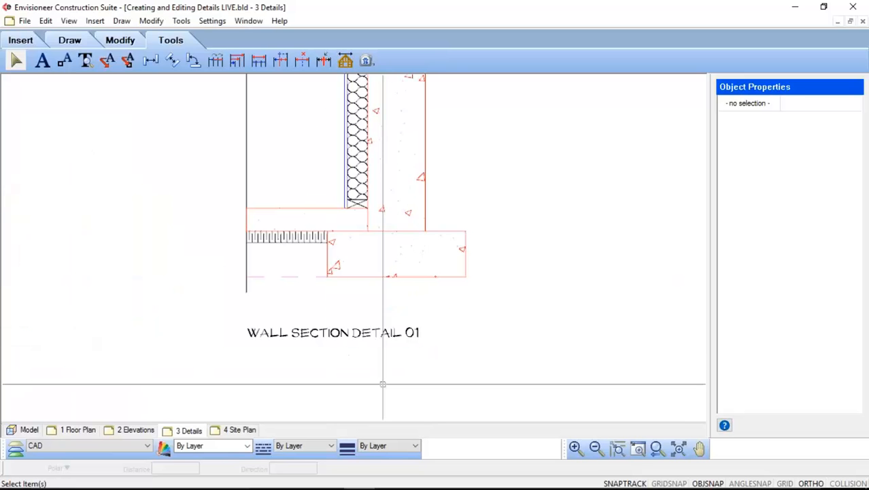
double_click(340, 332)
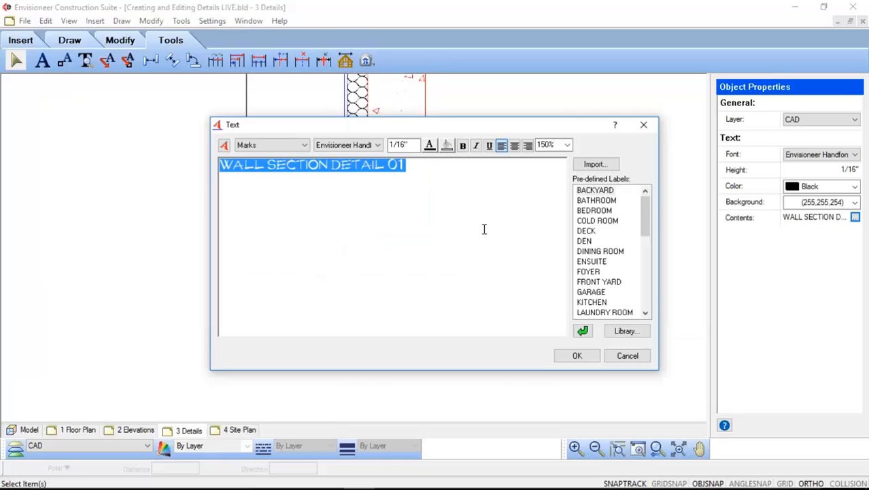
left_click(402, 145)
type("1/8")
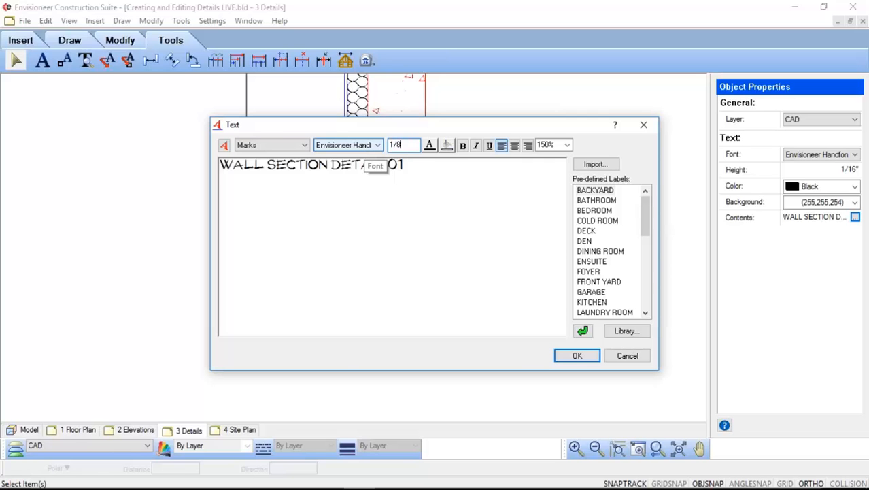
key("Tab")
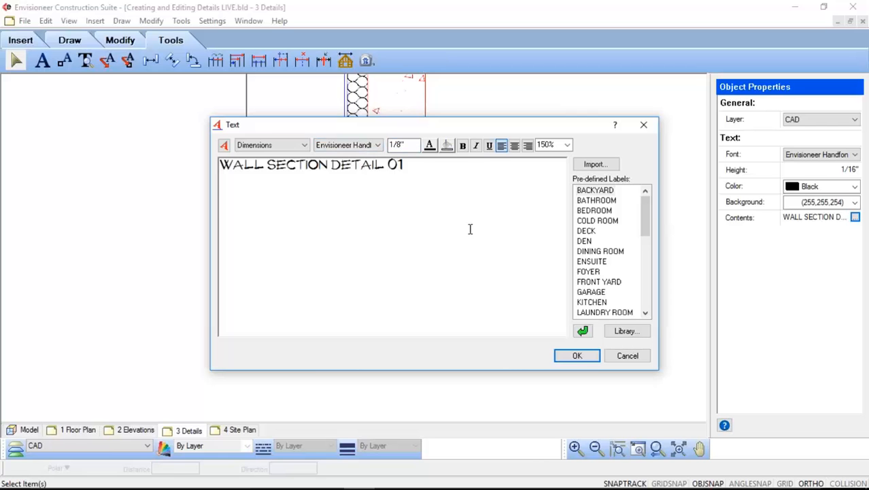
key("ctrl+a")
left_click(490, 146)
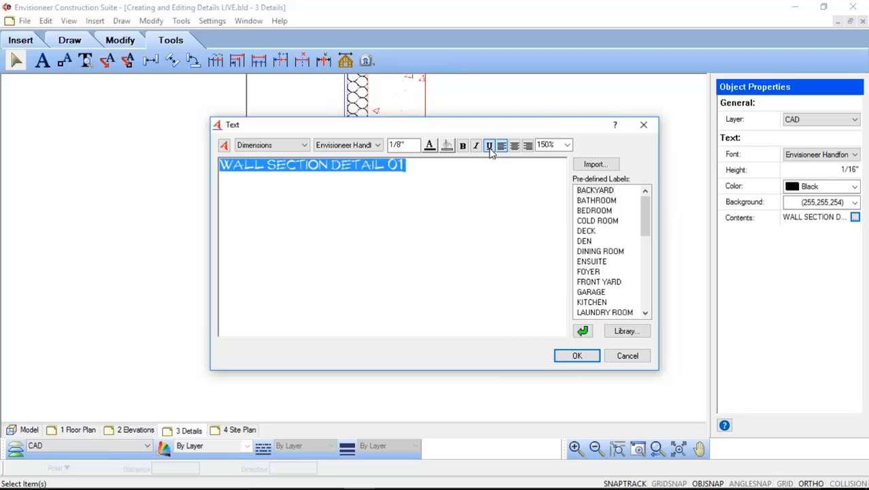
left_click(576, 355)
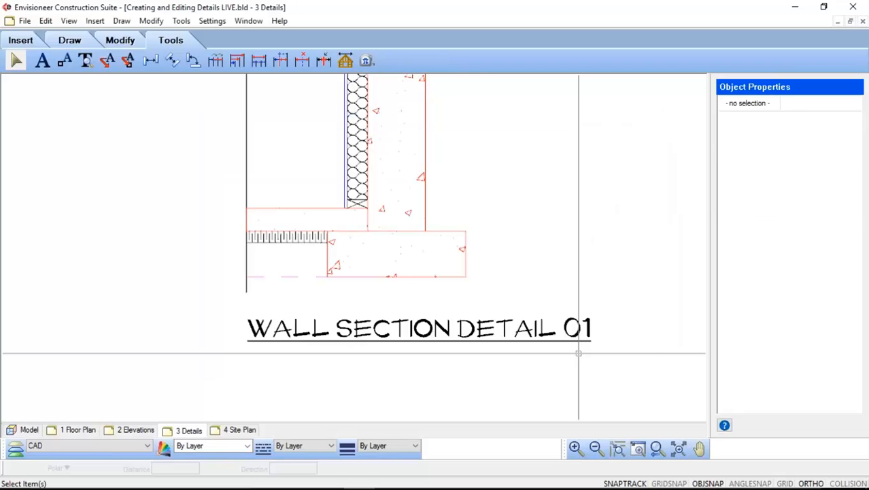
Step: Move the underlined title label straight down by about 1 5/16" beneath the footing
left_click(417, 343)
right_click(418, 342)
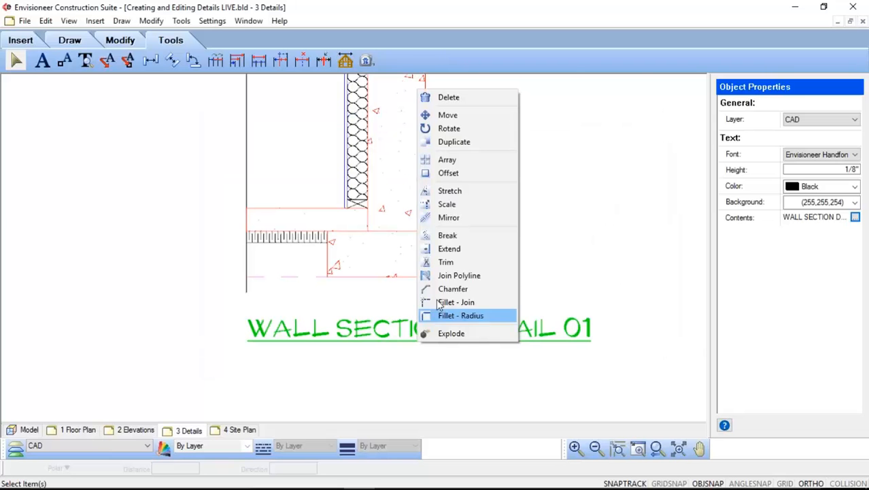
left_click(447, 115)
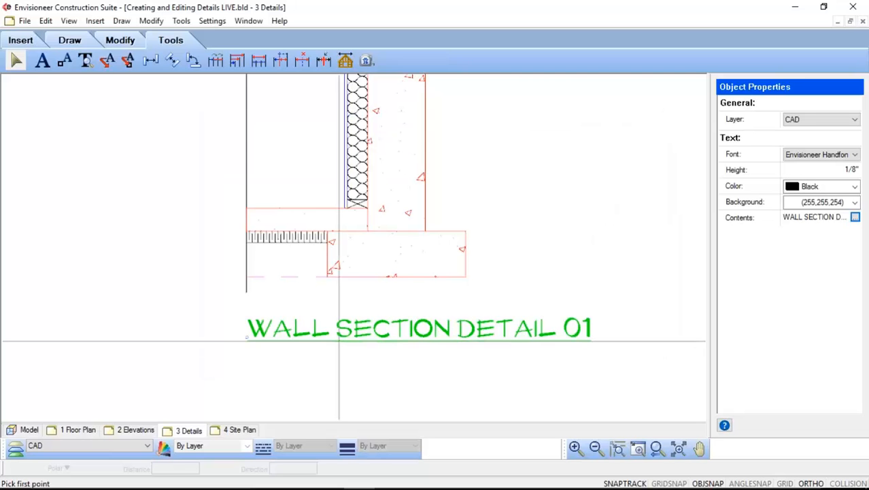
left_click(340, 340)
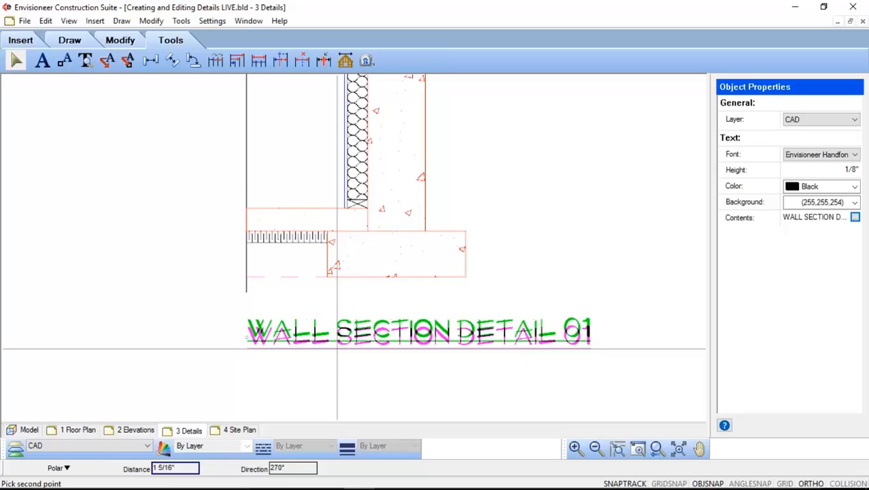
left_click(337, 348)
Step: Select the vertical cut line and the section view individually to check how the wall detail's parts are grouped
scroll(343, 357, "down", 3)
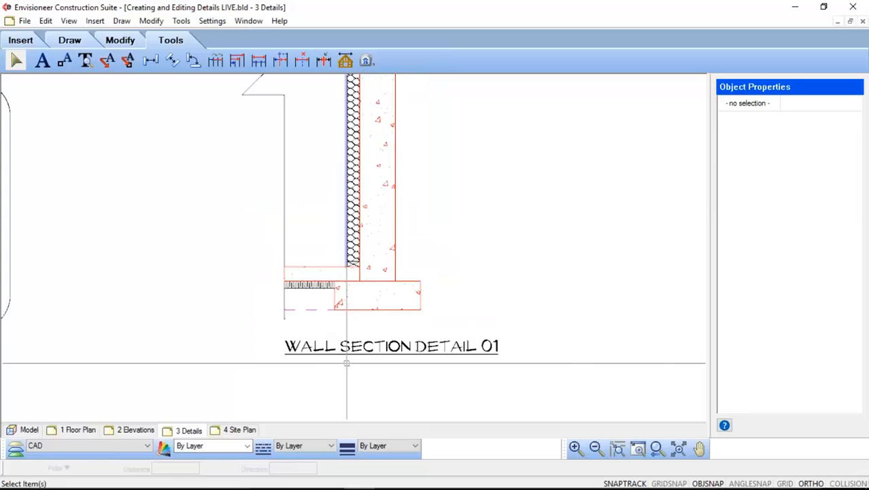
scroll(347, 363, "down", 1)
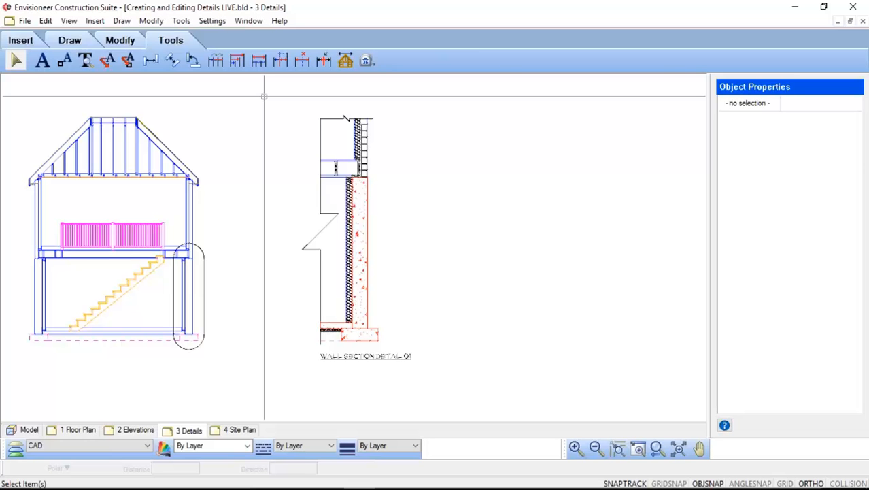
left_click(345, 117)
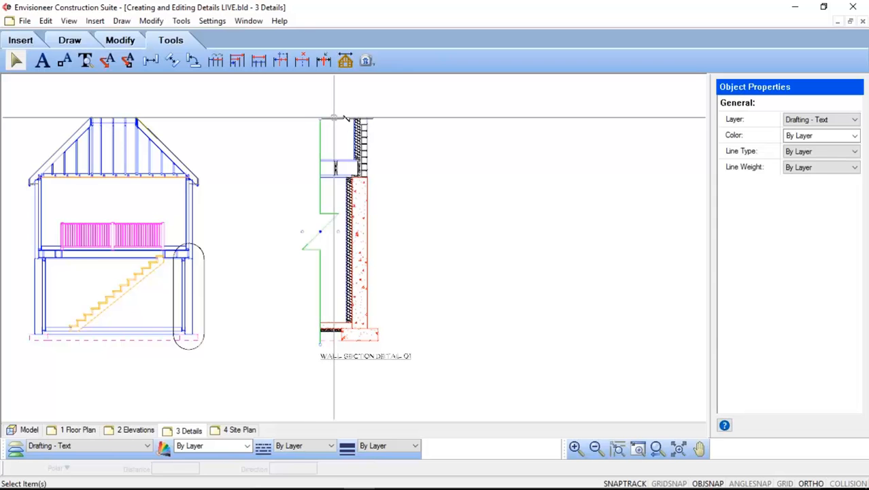
left_click(355, 117)
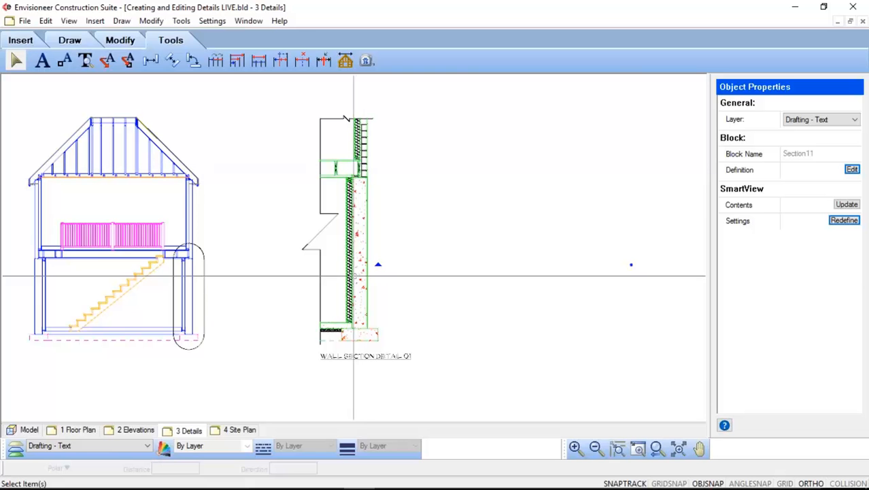
left_click(354, 275)
left_click(403, 375)
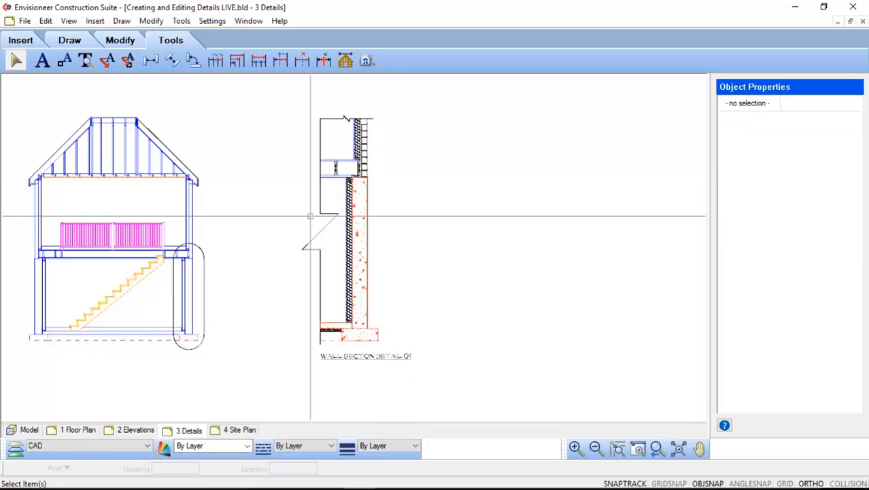
Step: Start defining a block named WALL SECTION DETAIL 01 with its base point at the middle of the footing's bottom edge
left_click(95, 21)
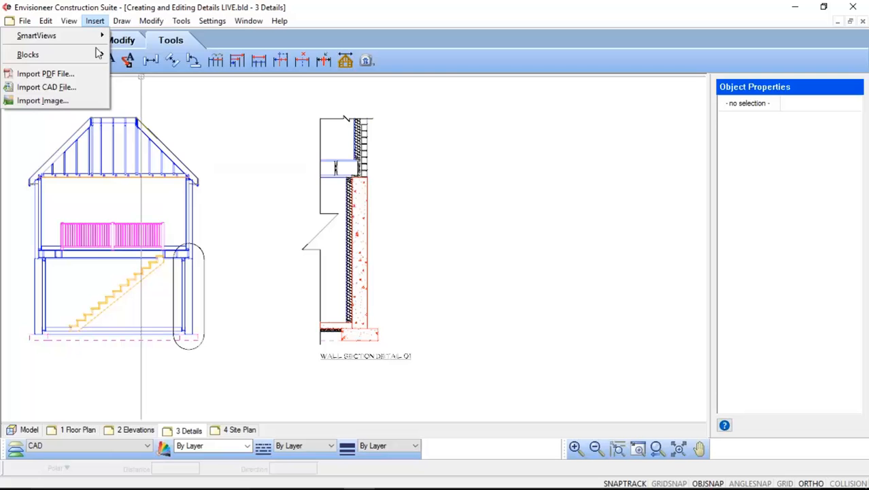
mouse_move(100, 55)
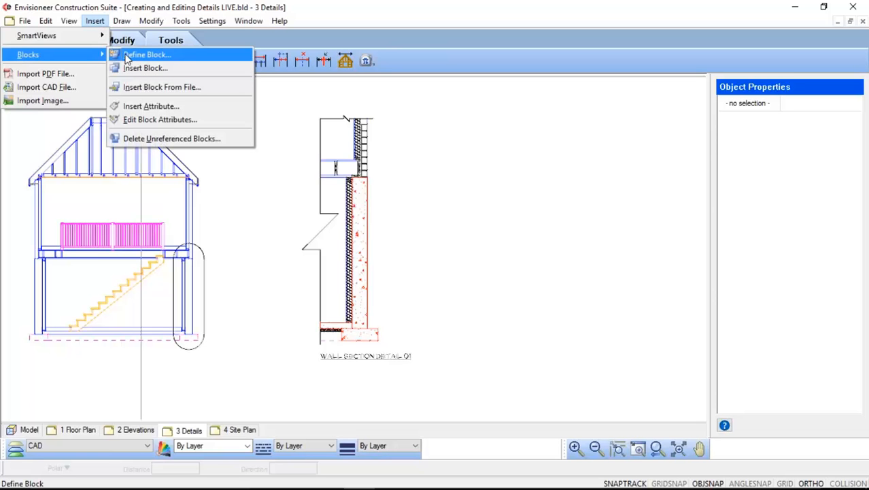
left_click(127, 60)
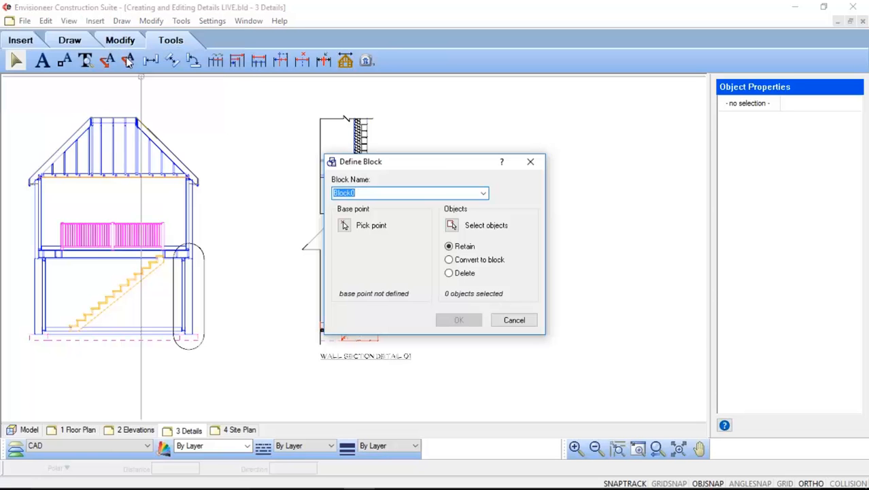
left_click_drag(493, 168, 604, 151)
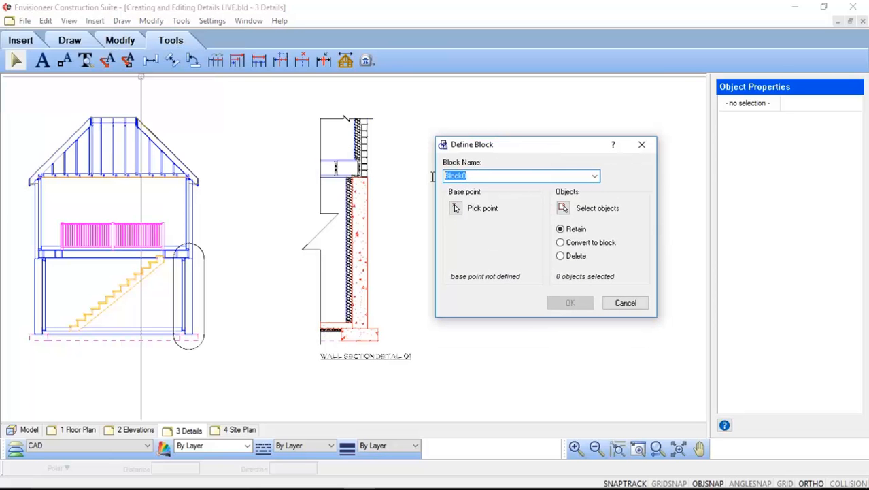
type("WALL SECTION DETAIL 01")
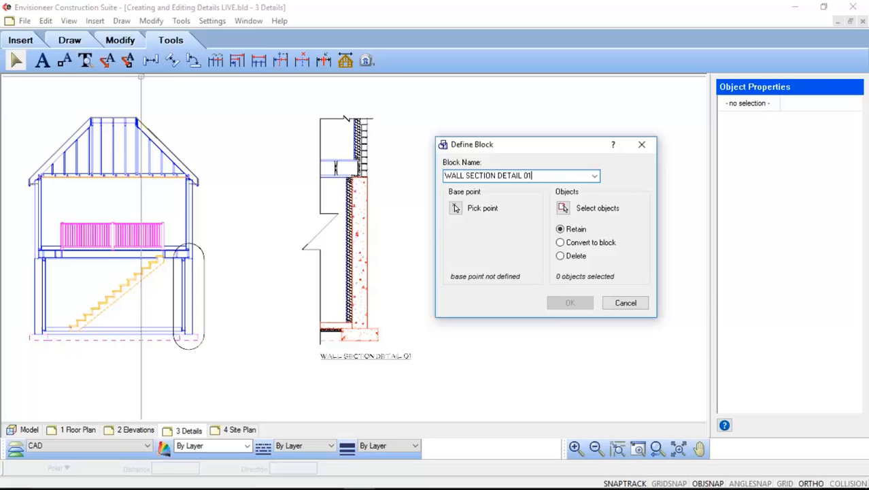
left_click(456, 209)
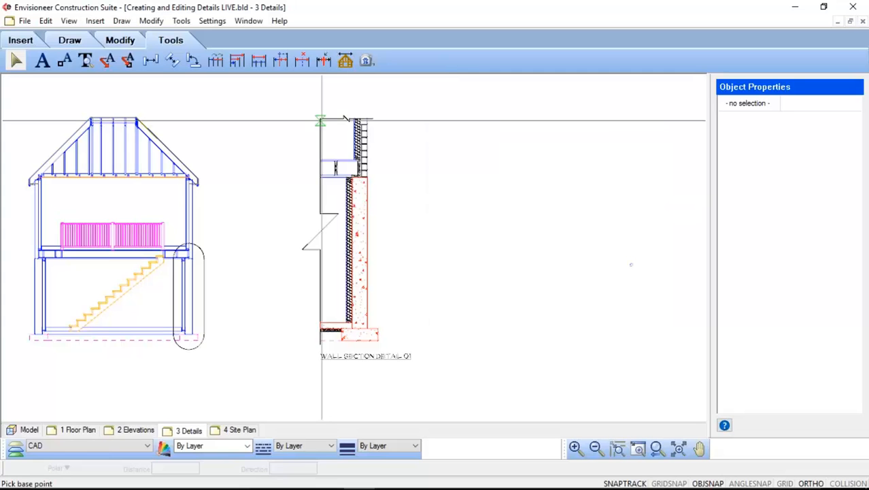
left_click(359, 338)
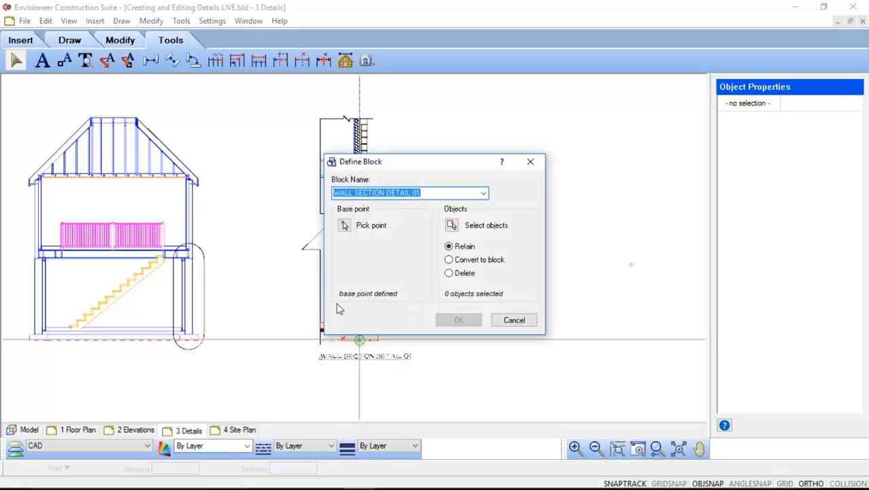
Step: Select the entire wall section detail with its title as the block's objects and create the block with the Retain option
left_click(452, 226)
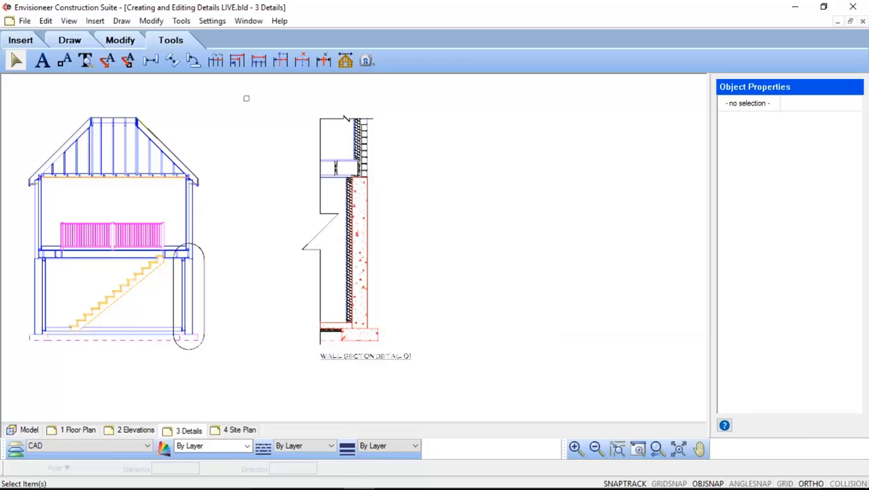
left_click_drag(246, 98, 459, 386)
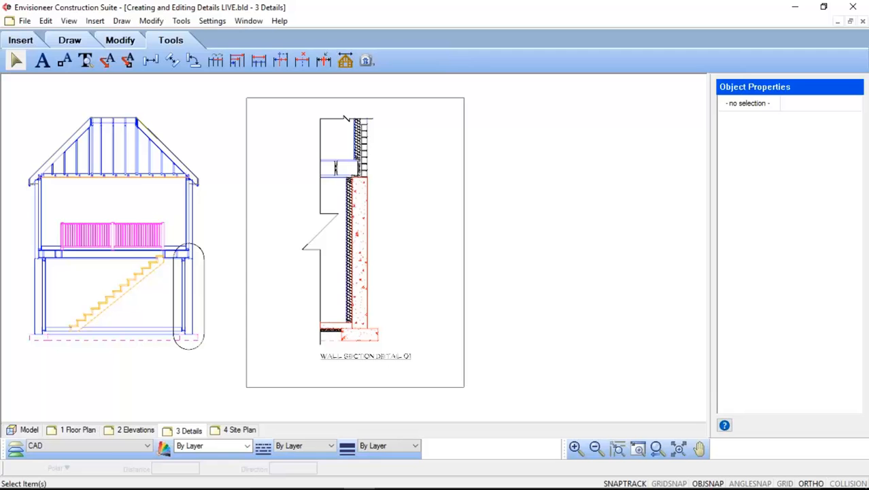
left_click(465, 387)
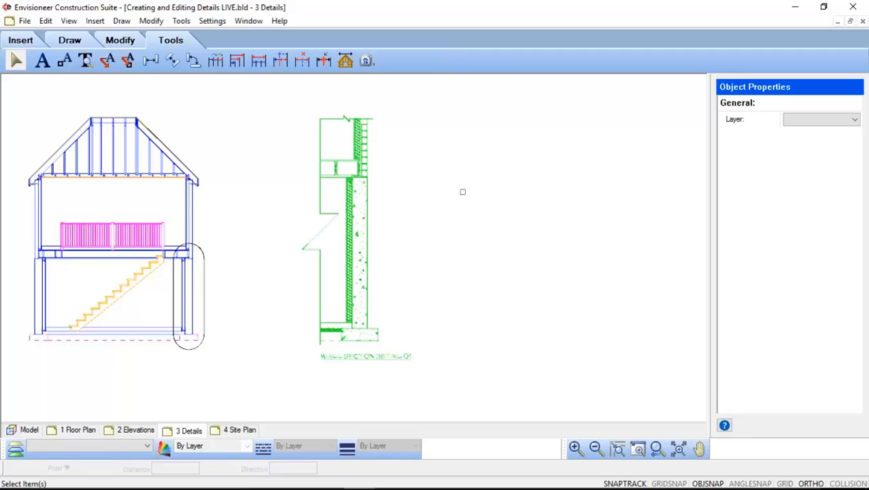
right_click(463, 192)
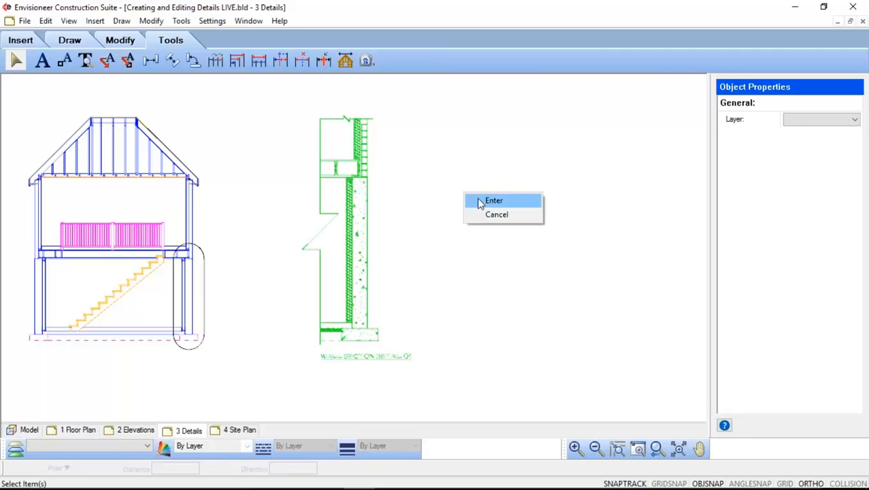
left_click(478, 197)
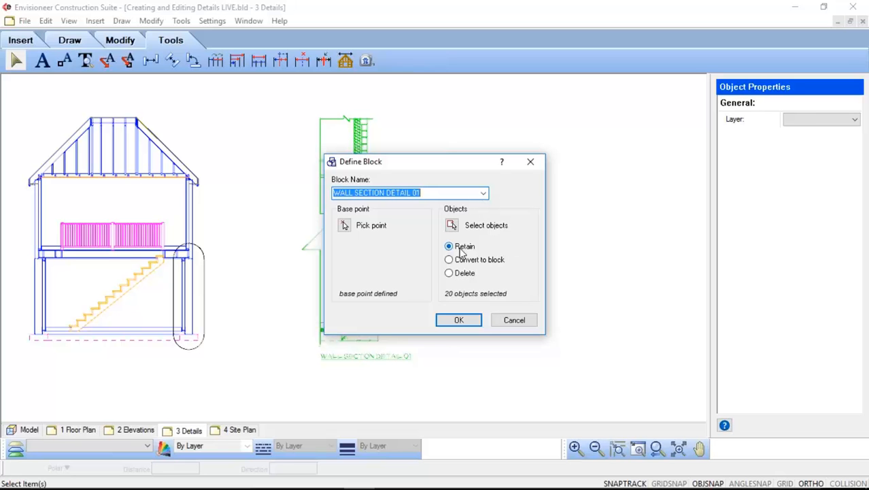
left_click(449, 260)
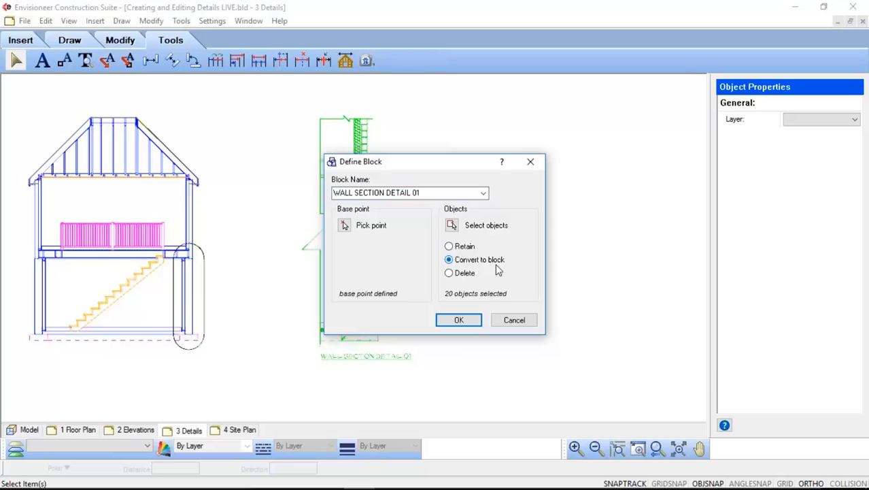
left_click(449, 274)
left_click(448, 246)
left_click(460, 320)
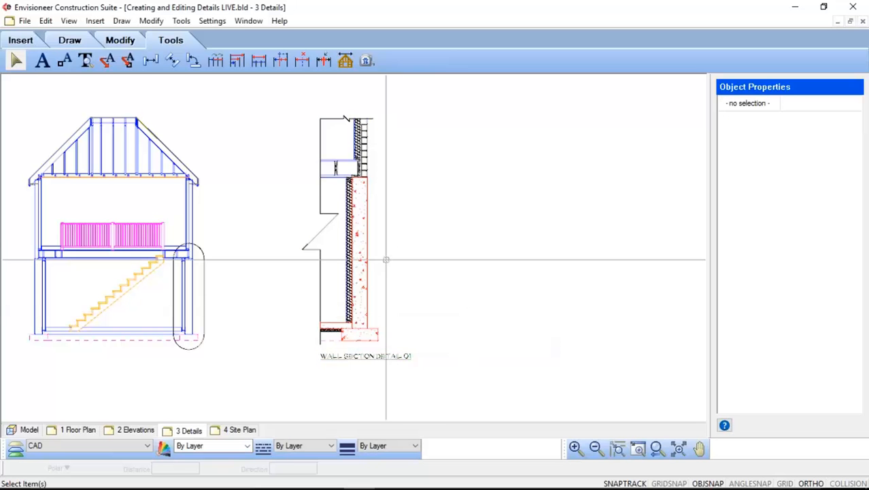
Step: Select the section view, title label and upper break line individually to check whether the original objects are still separate
left_click(378, 333)
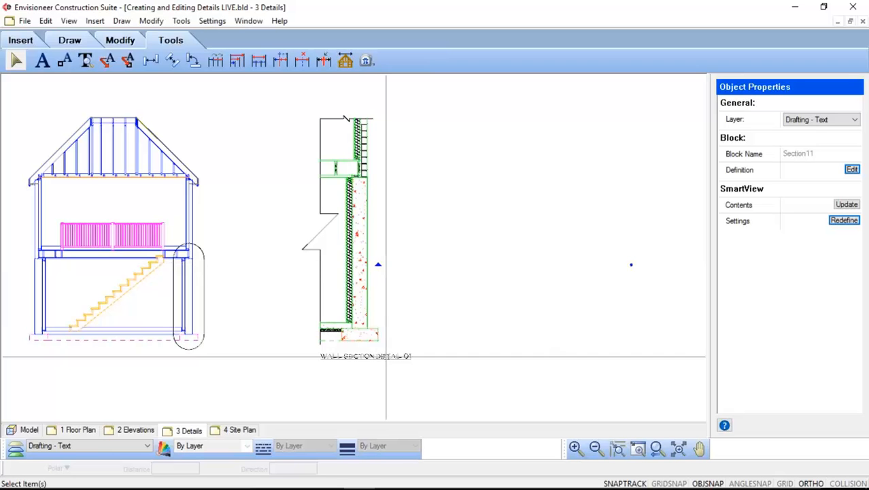
left_click(386, 357)
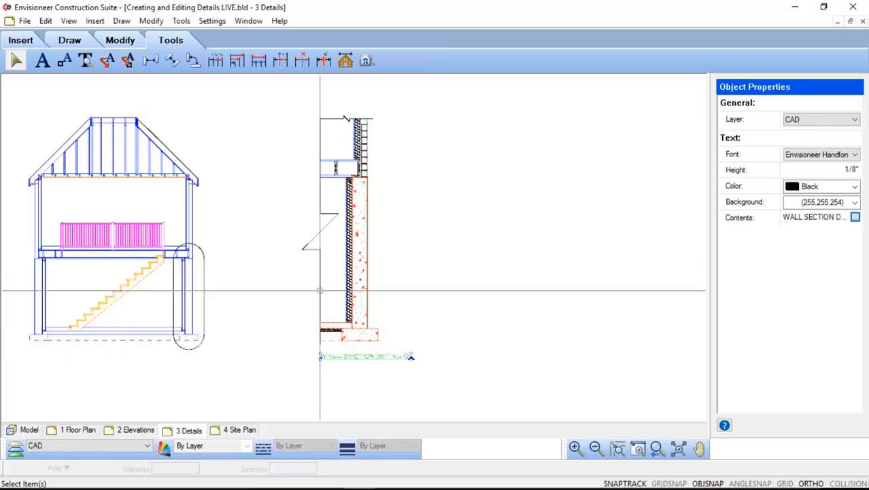
key("Escape")
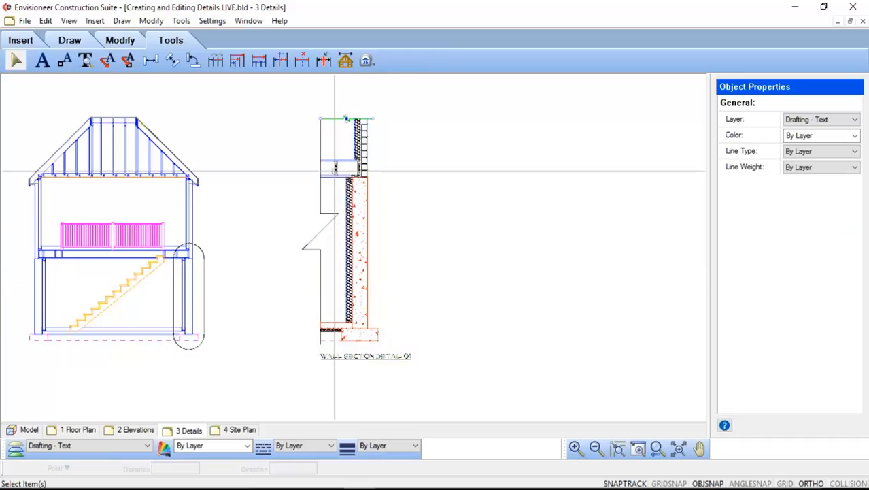
left_click(336, 169)
left_click(508, 213)
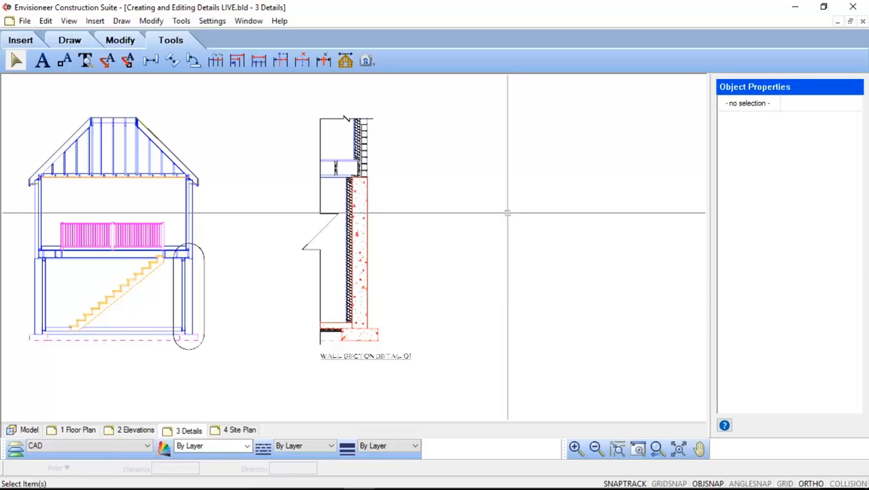
Step: Insert the block WALL SECTION DETAIL 01 beside the original wall detail, level with its footing, and select it to check its grouping
left_click(95, 22)
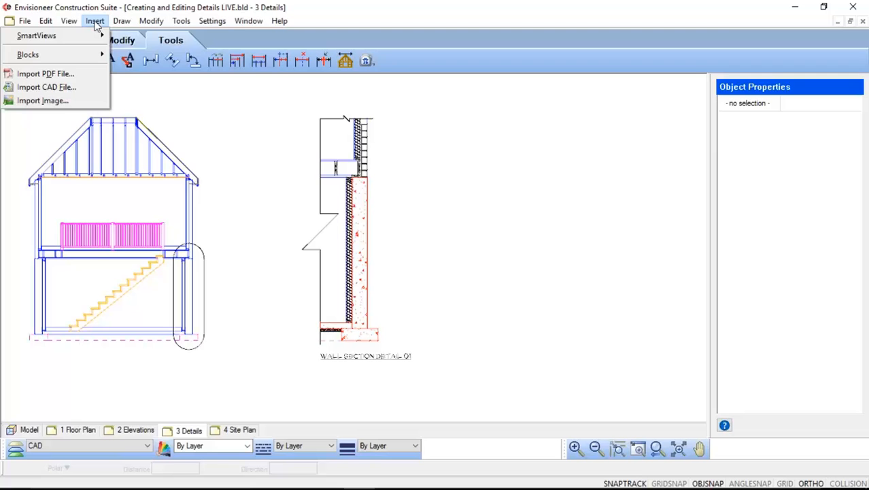
mouse_move(102, 58)
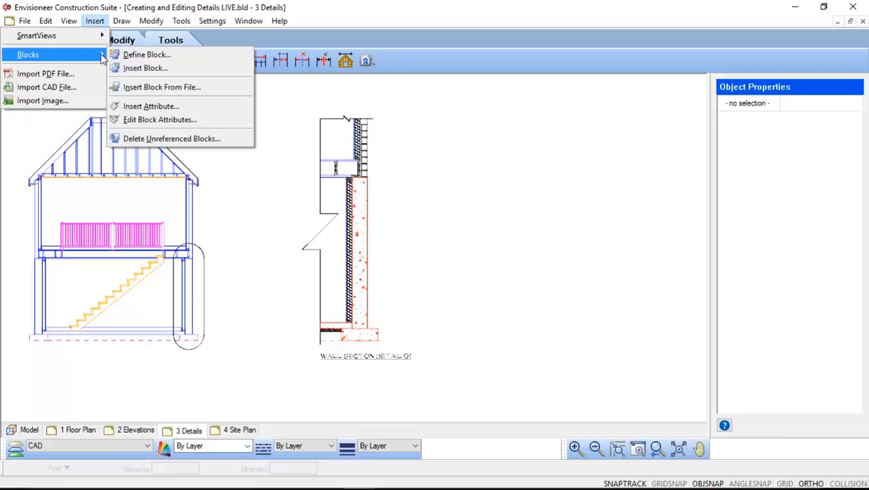
left_click(144, 68)
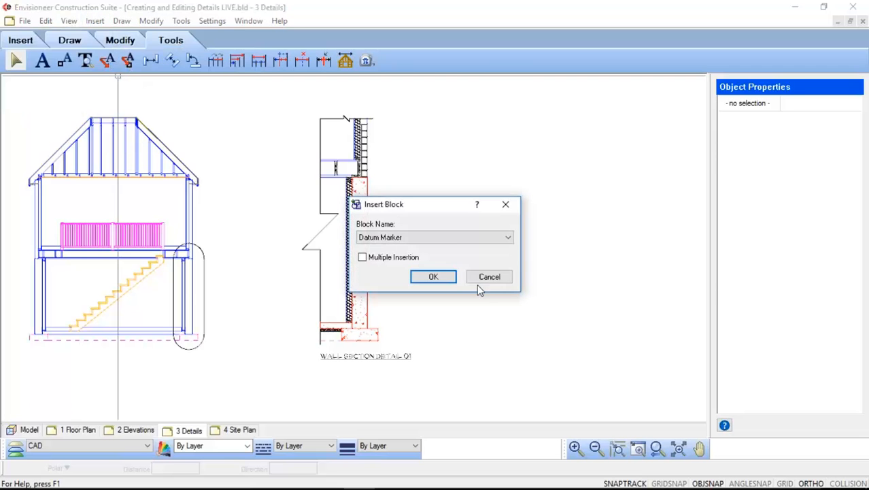
left_click(453, 237)
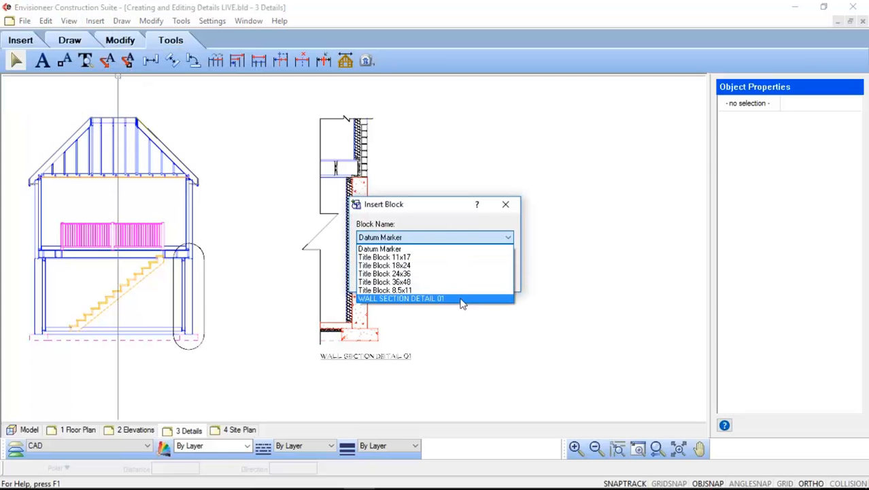
left_click(461, 299)
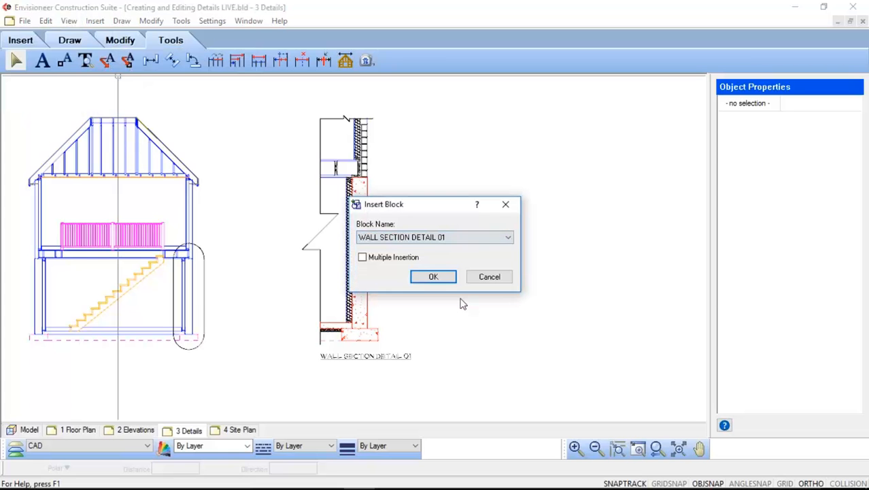
left_click(433, 276)
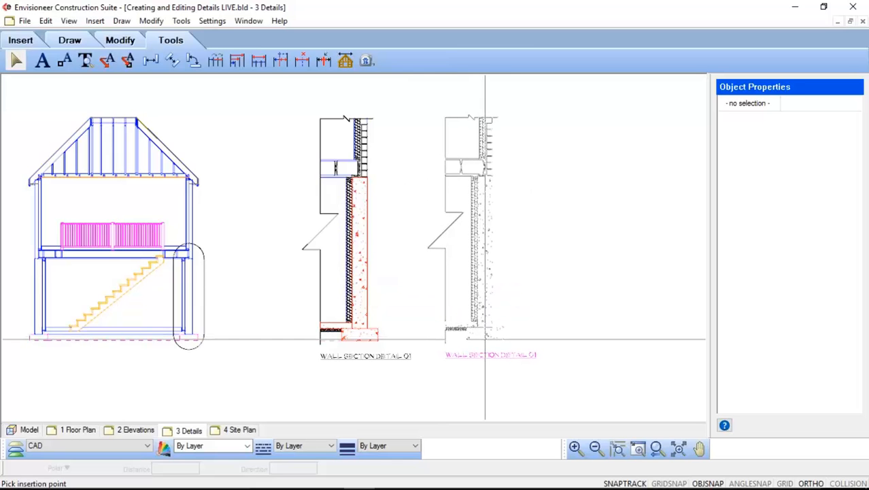
left_click(485, 339)
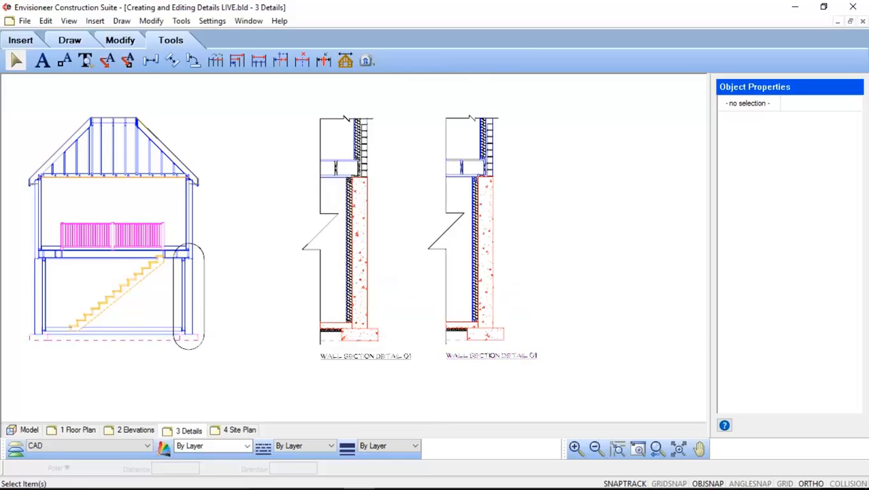
left_click(489, 309)
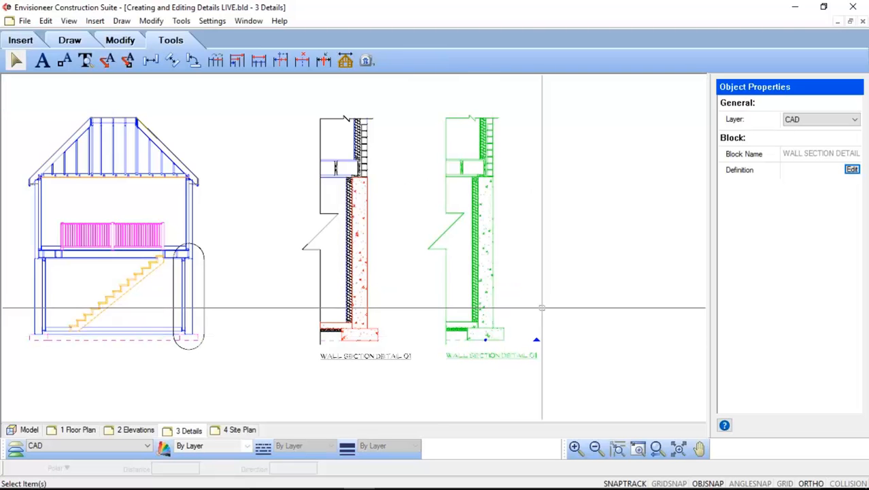
left_click(627, 315)
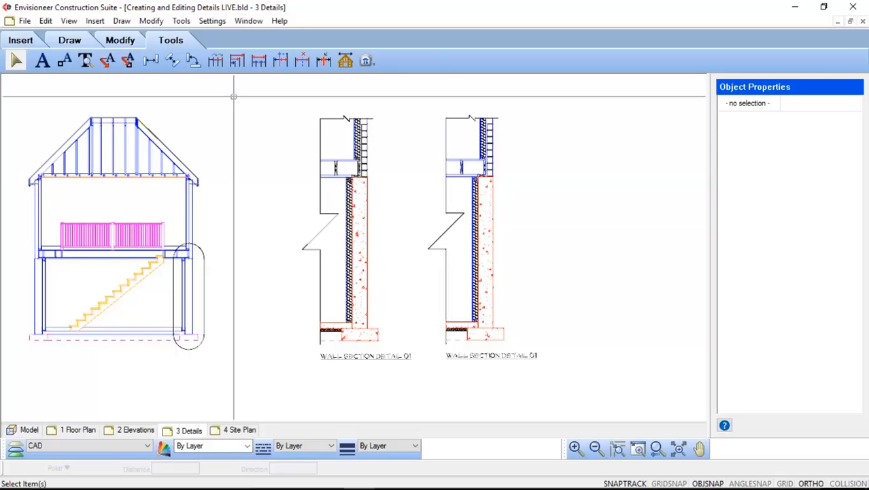
Step: Examine which blocks can be inserted from the file Creating and Editing Details LIVE.bld, leaving without inserting any
left_click(95, 21)
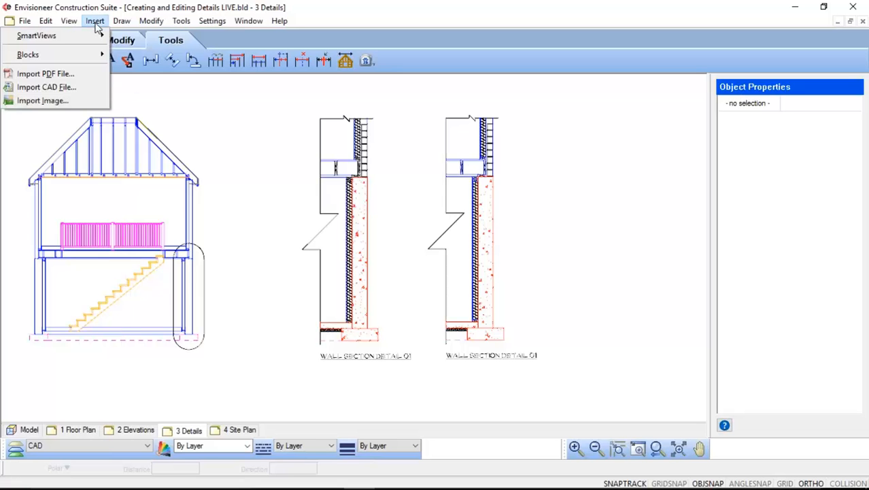
mouse_move(99, 54)
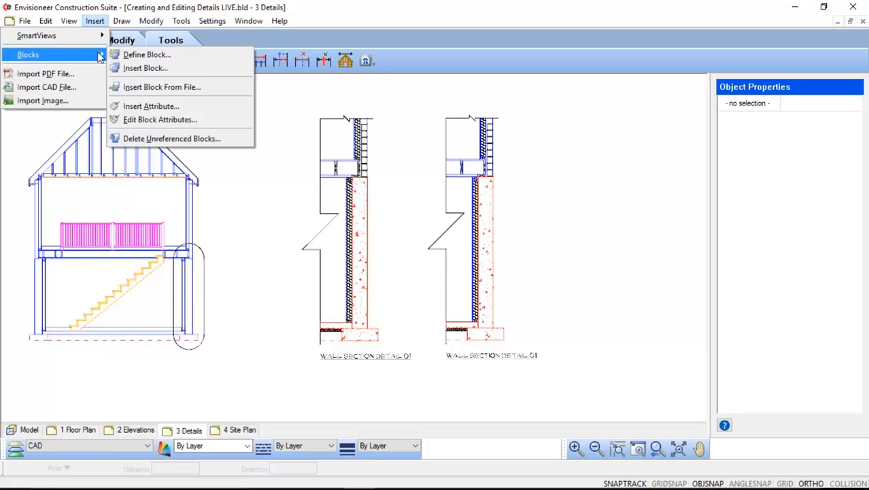
left_click(221, 89)
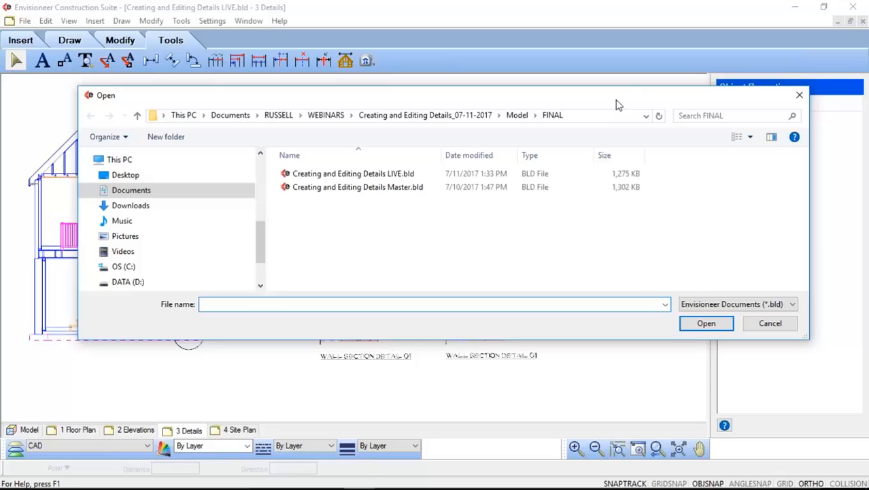
left_click(406, 176)
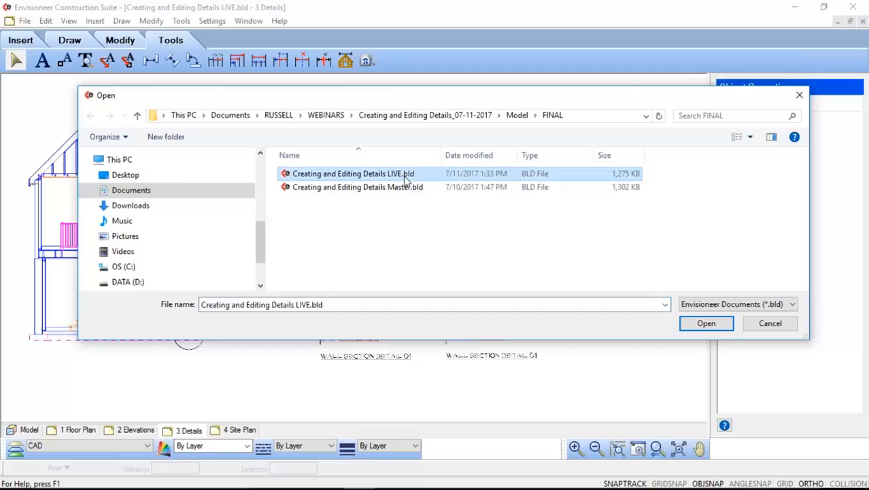
left_click(705, 323)
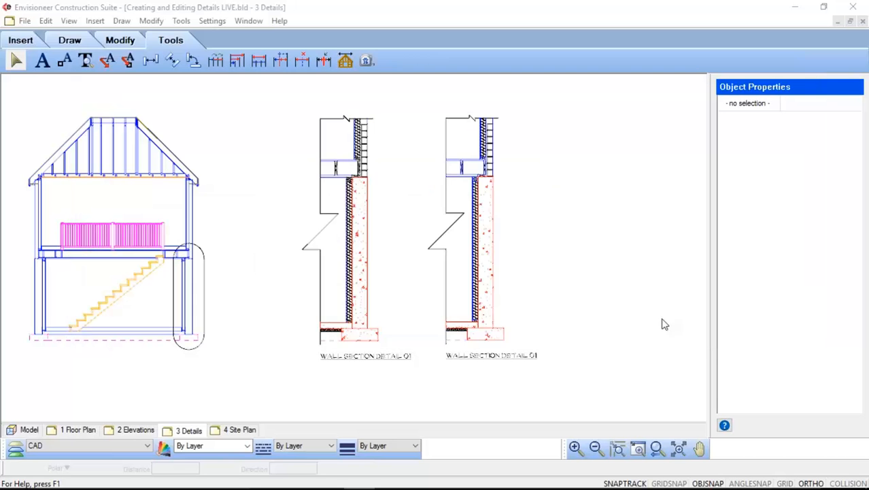
key("Down")
key("Down")
key("Down")
key("Down")
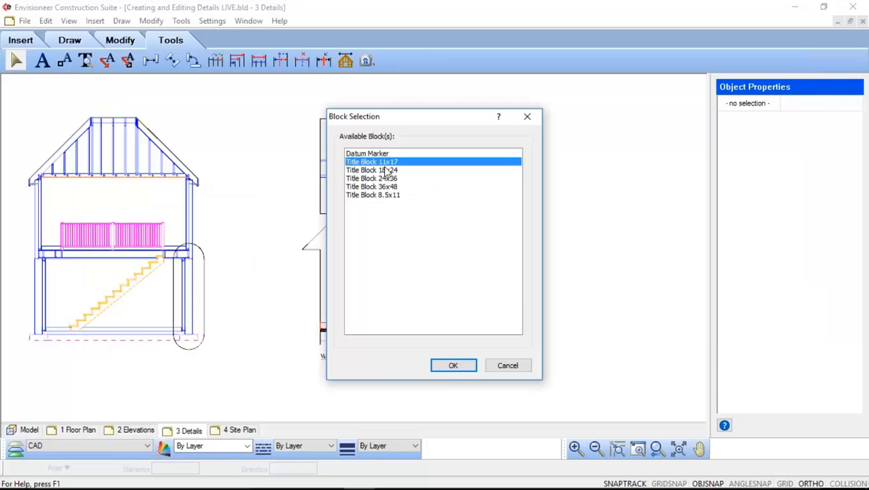
left_click(392, 195)
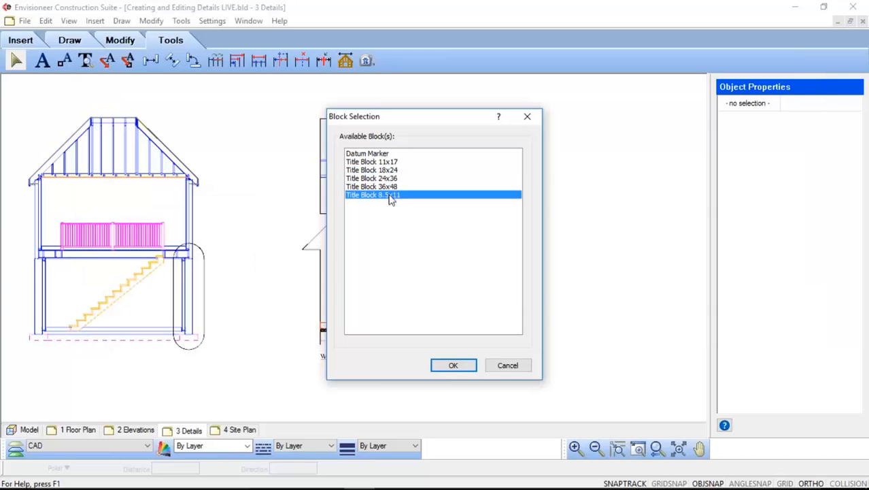
left_click(508, 366)
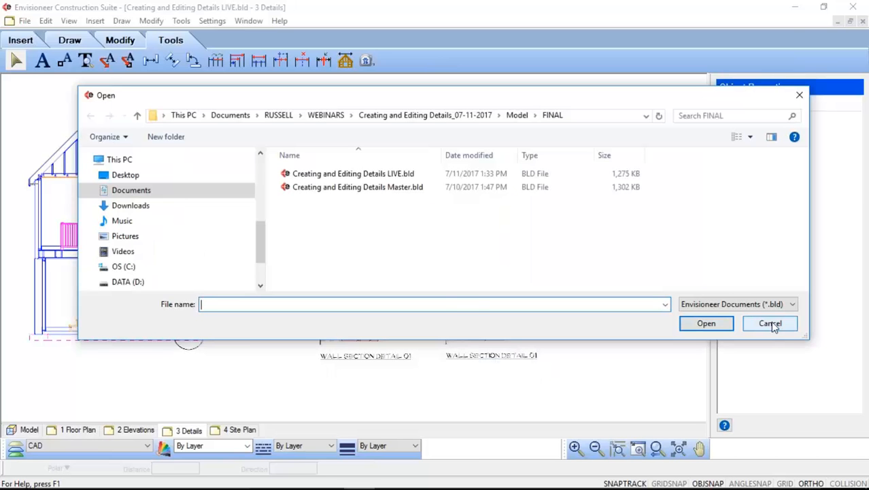
left_click(771, 324)
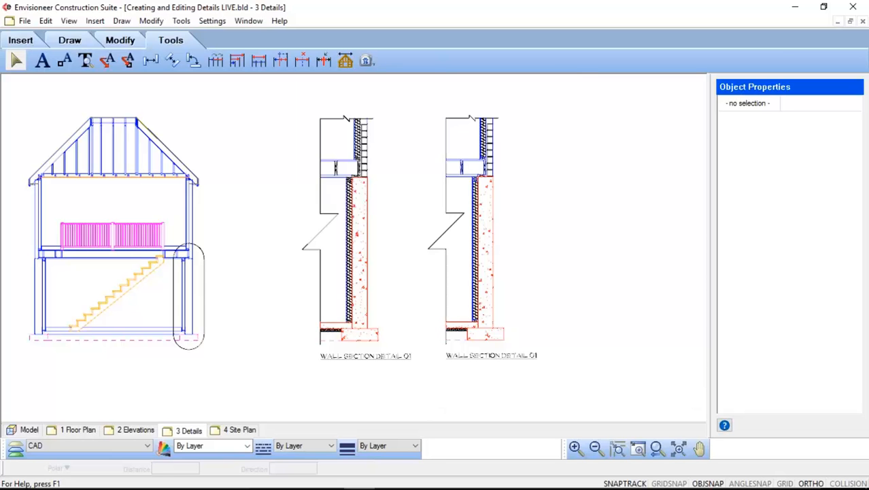
Step: Copy the original wall section detail with its title into the upper corner of the 2 Elevations sheet and delete that sheet's title block
left_click_drag(283, 387, 420, 98)
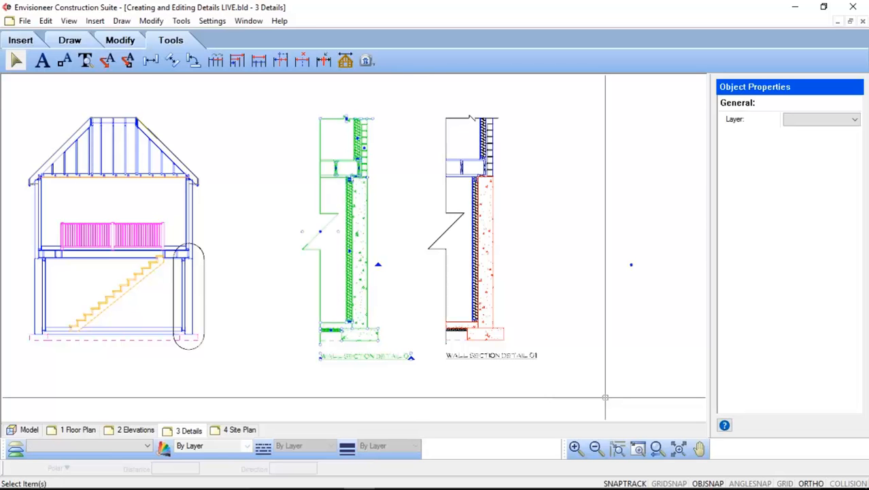
left_click(48, 21)
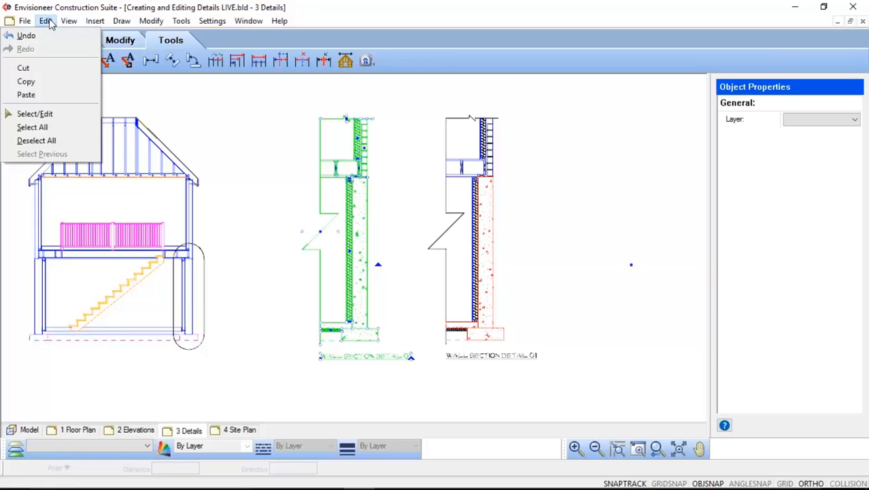
left_click(41, 83)
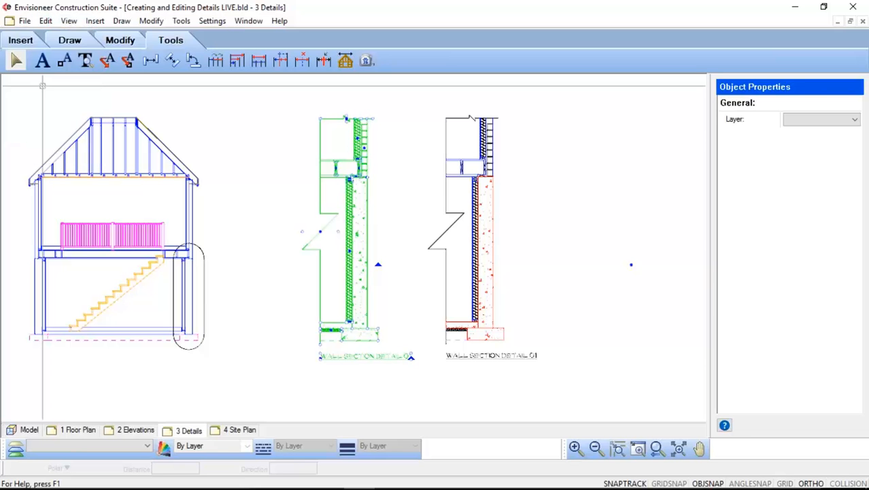
left_click(129, 431)
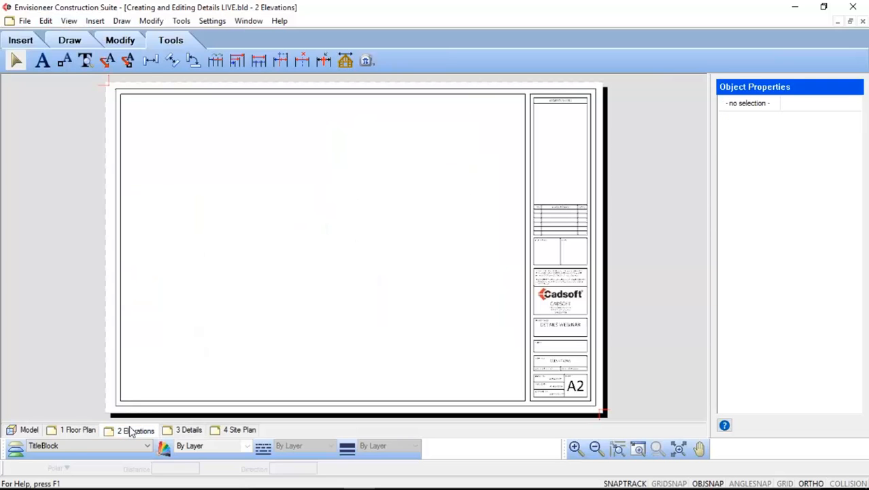
left_click(45, 21)
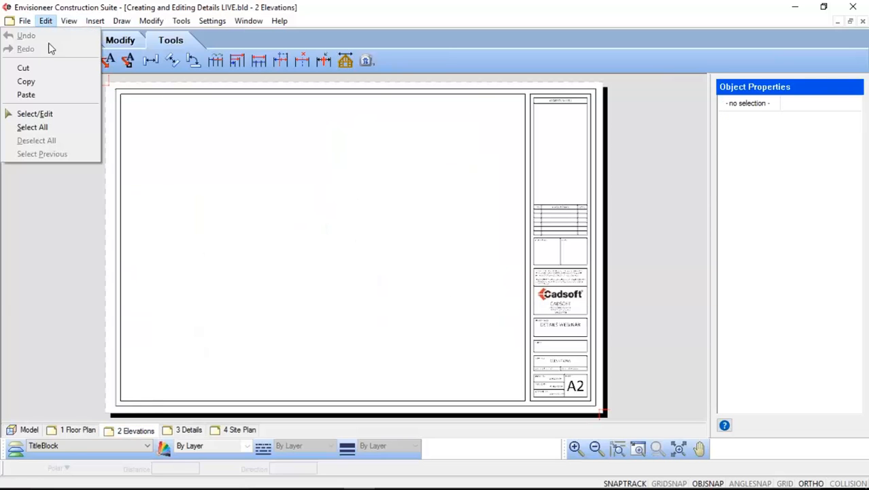
left_click(47, 97)
left_click(151, 155)
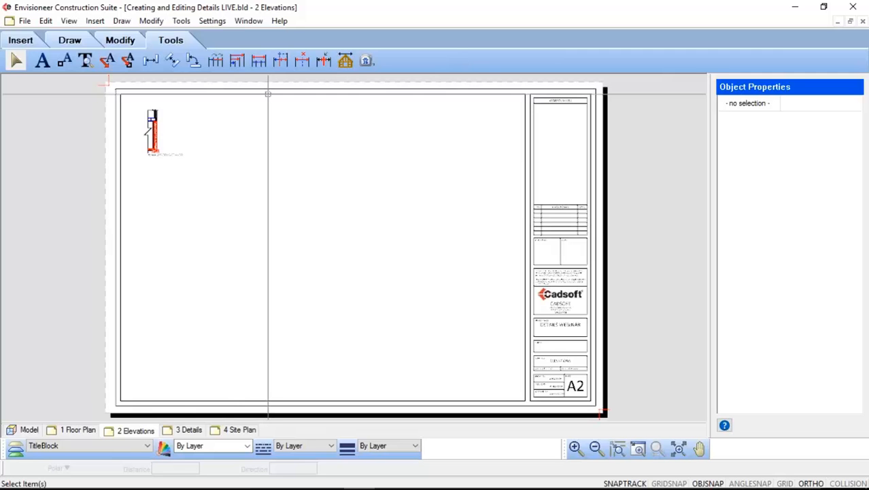
left_click(268, 94)
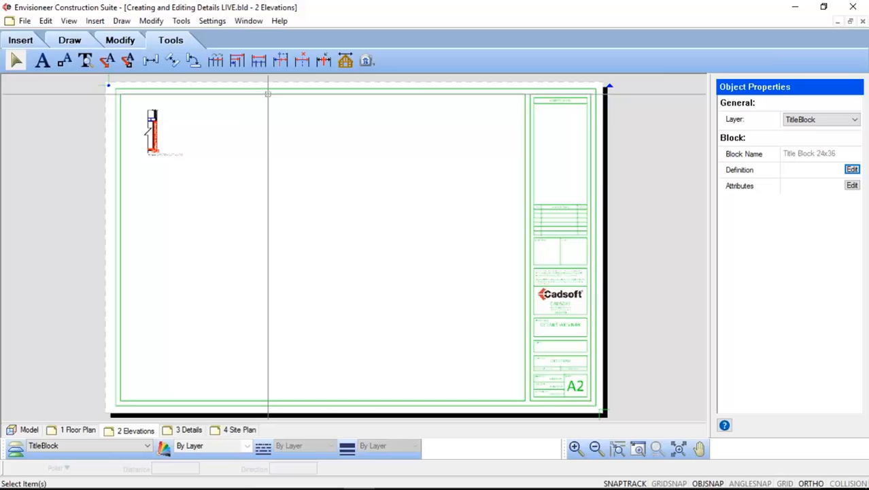
key("Delete")
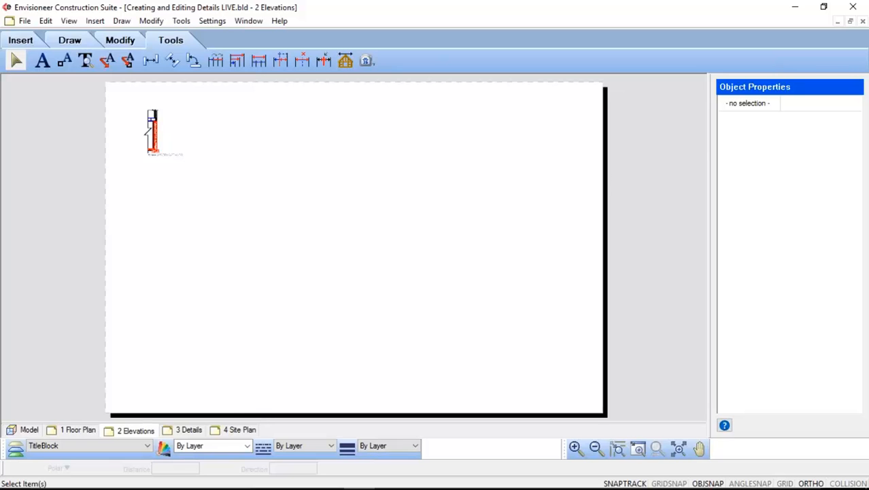
Step: Select the wall section detail on the 2 Elevations sheet and check the file types for exporting it as a 2D drawing, leaving without saving
left_click(123, 98)
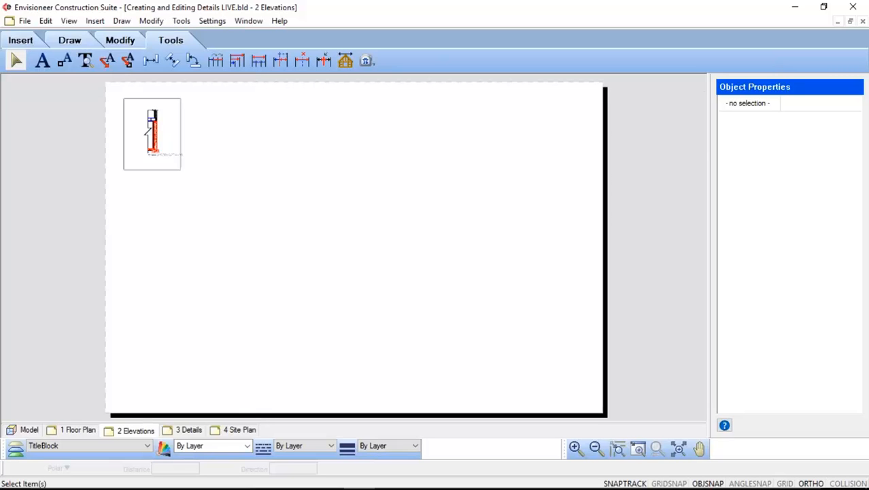
left_click_drag(181, 169, 184, 171)
scroll(129, 111, "up", 7)
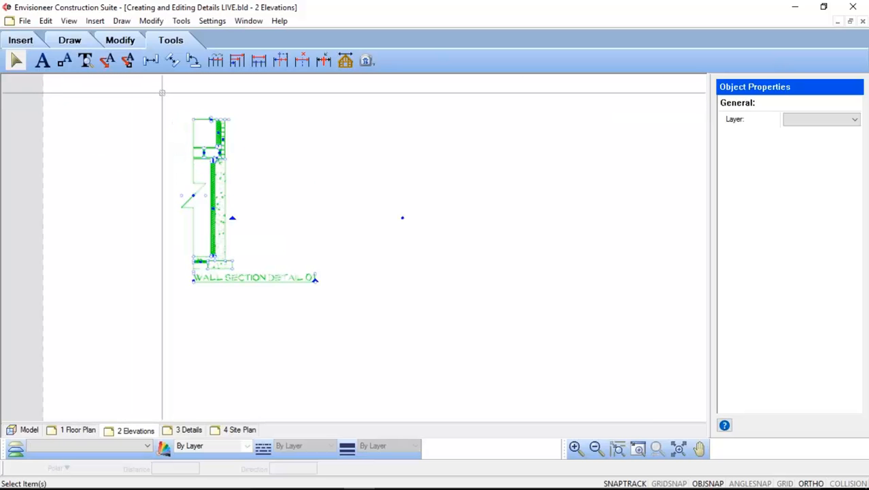
scroll(161, 94, "up", 2)
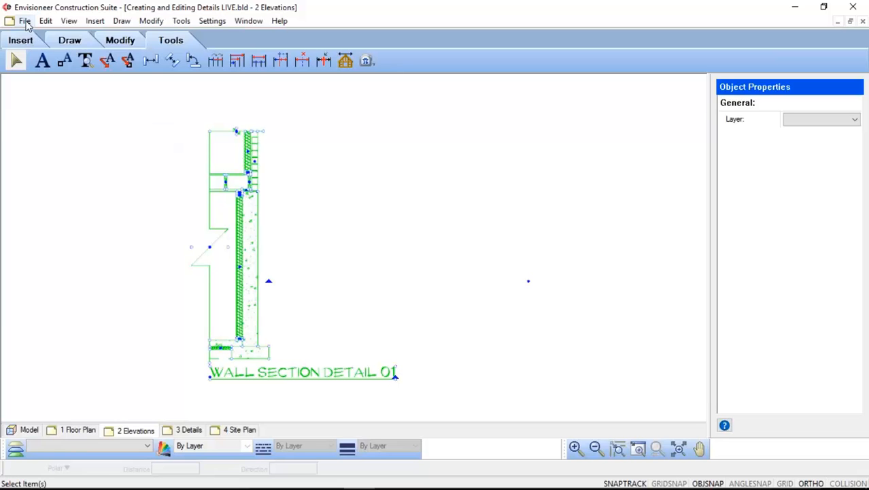
left_click(24, 21)
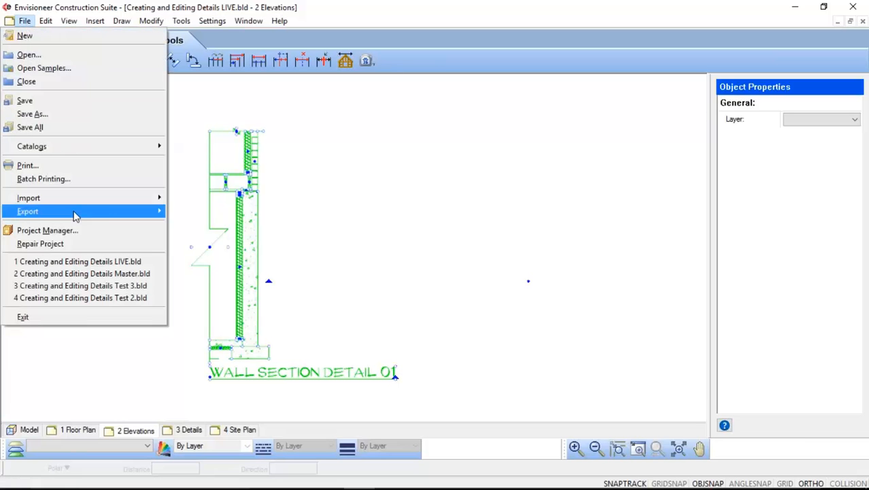
mouse_move(75, 215)
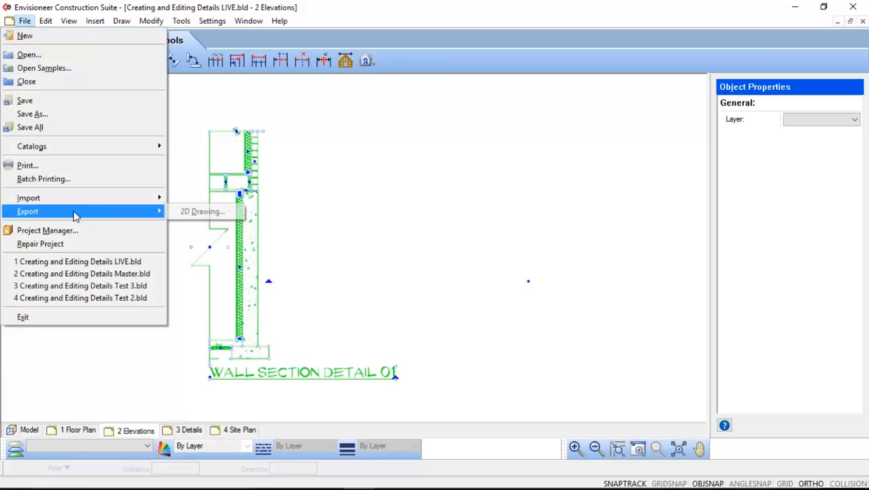
left_click(189, 215)
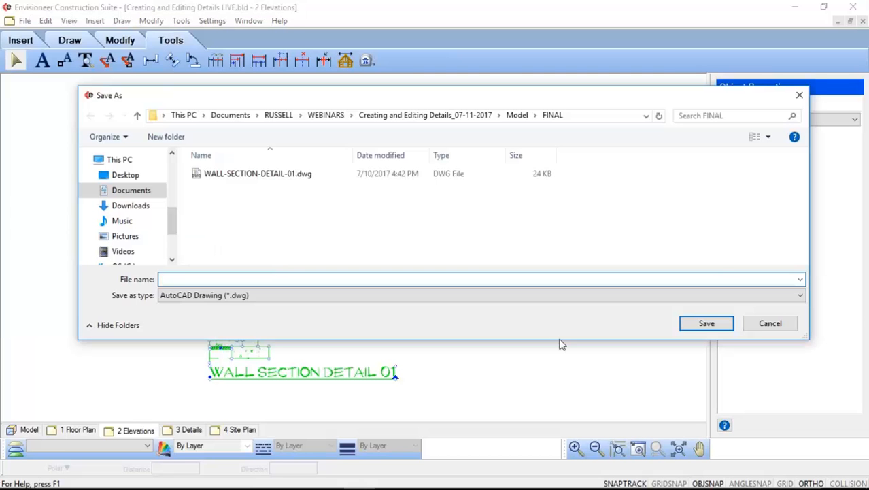
left_click(782, 296)
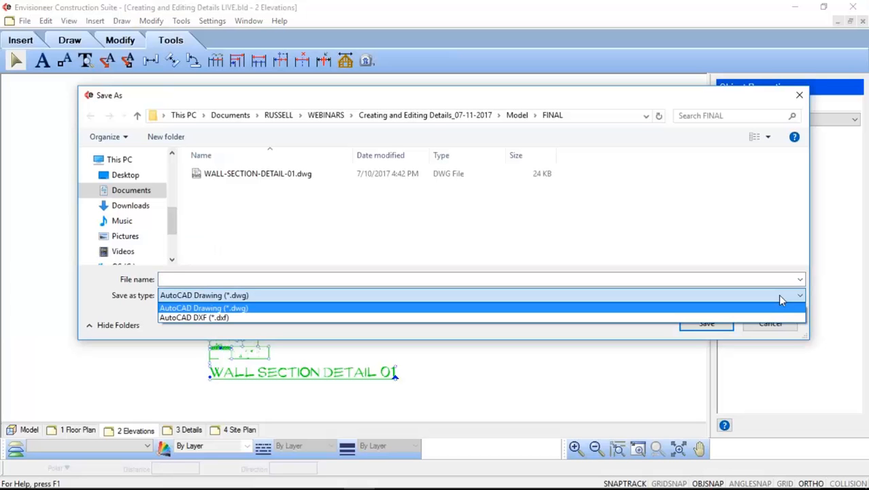
left_click(782, 298)
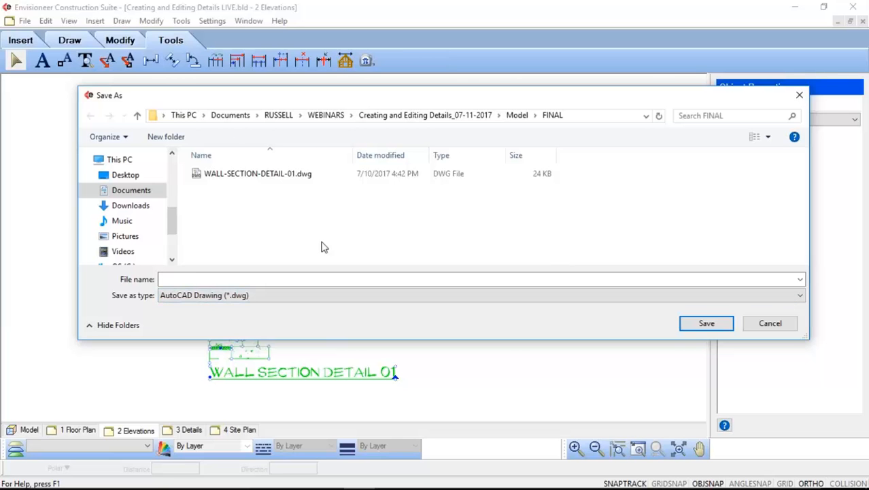
left_click(184, 282)
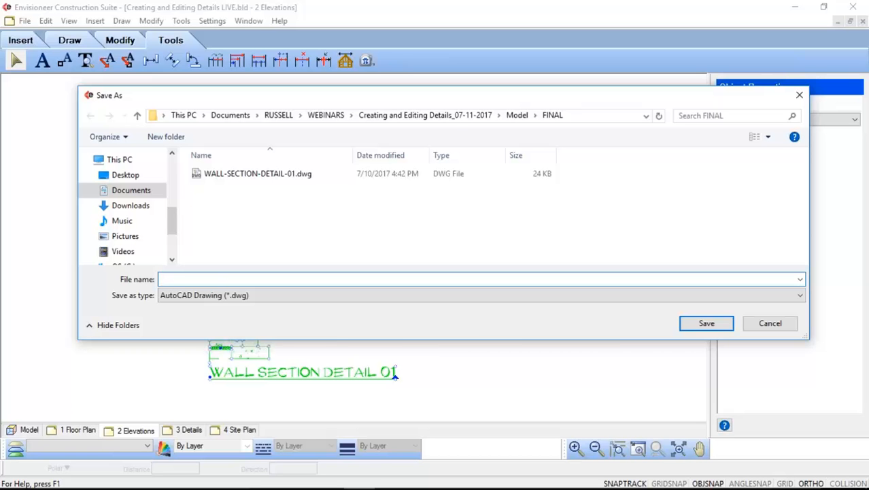
left_click(776, 325)
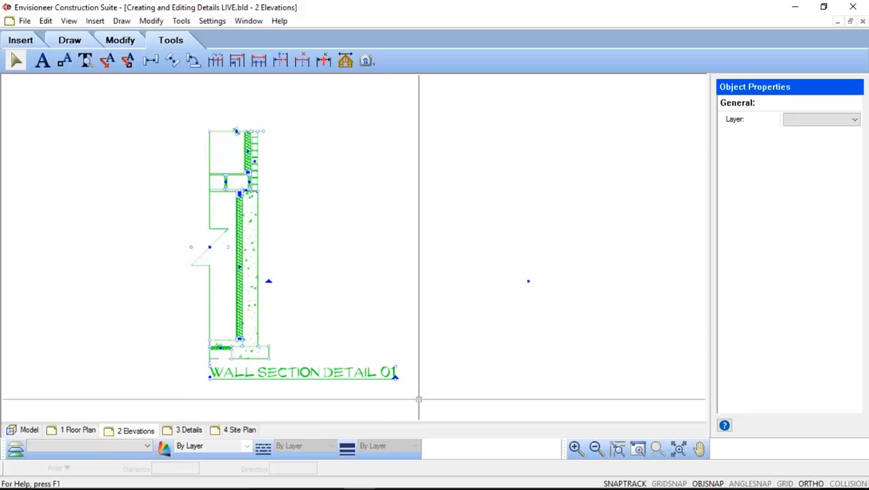
Step: Copy the selected wall section detail to the clipboard and clear the selection
left_click(46, 21)
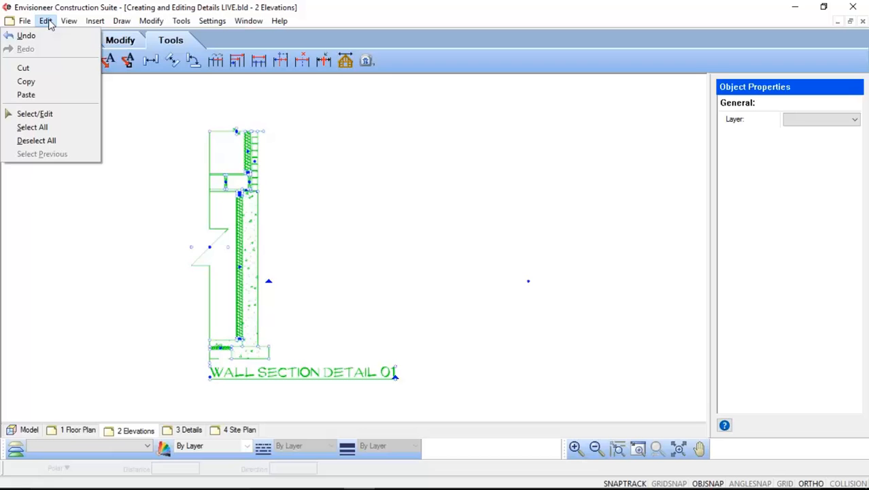
left_click(50, 83)
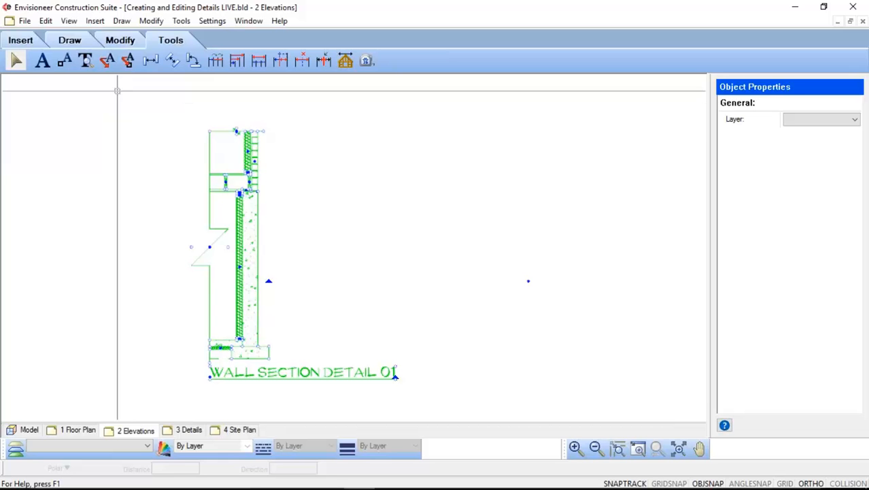
key("Escape")
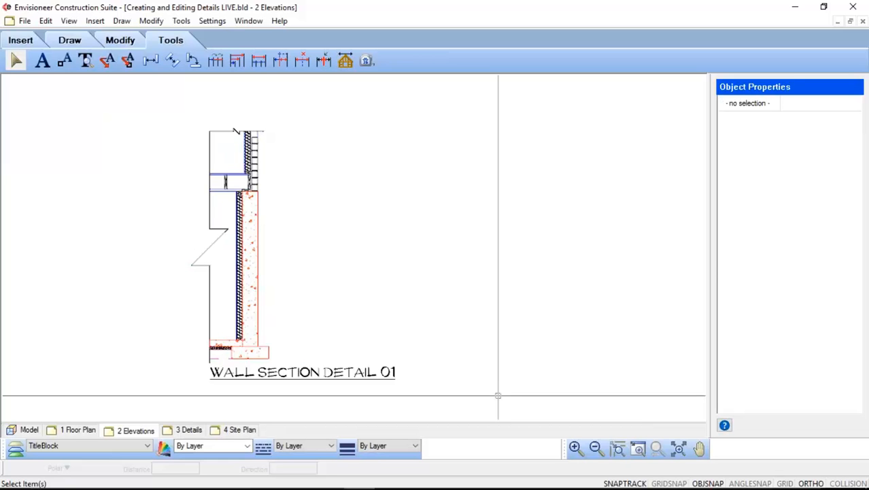
Step: Switch to the 3 Details sheet, fit the whole sheet in view and deselect the wall detail
left_click(189, 430)
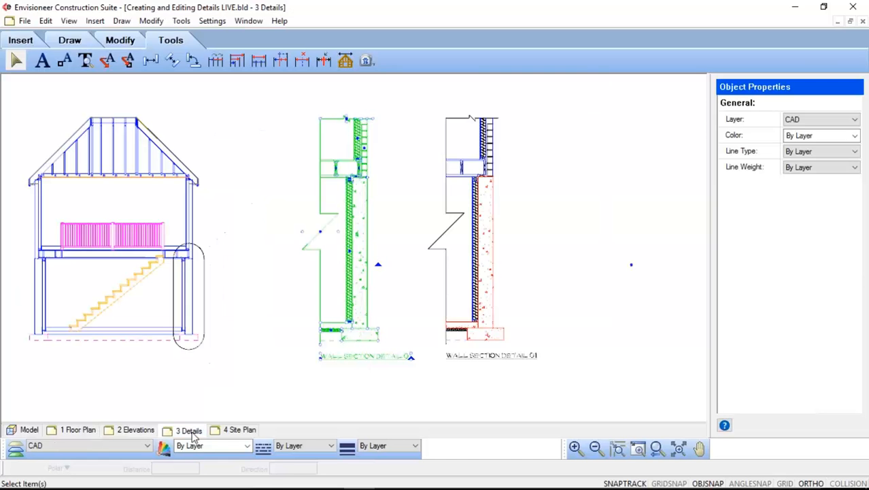
left_click(678, 449)
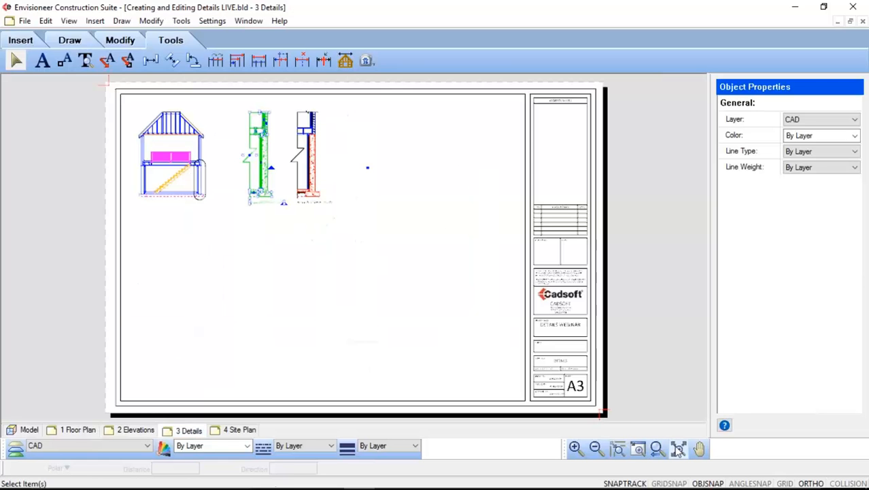
left_click(384, 305)
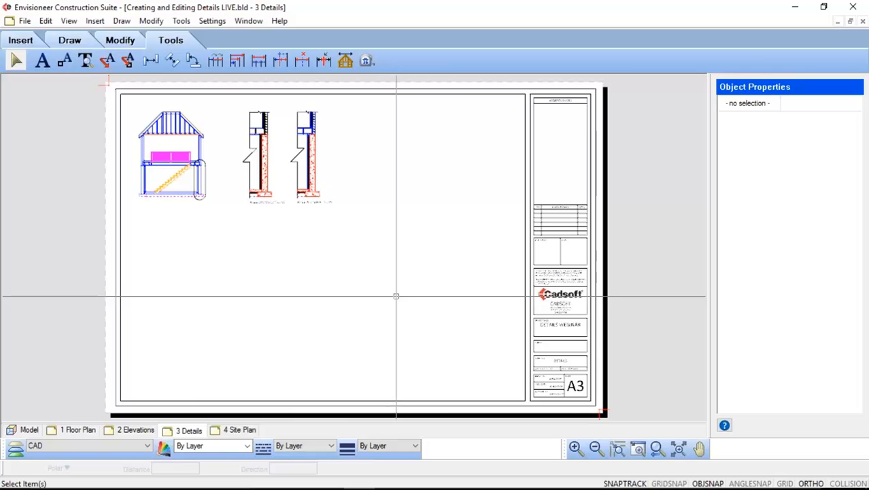
Step: Start importing a CAD file into the sheet and open the Details folder inside Drafting Objects
left_click(29, 40)
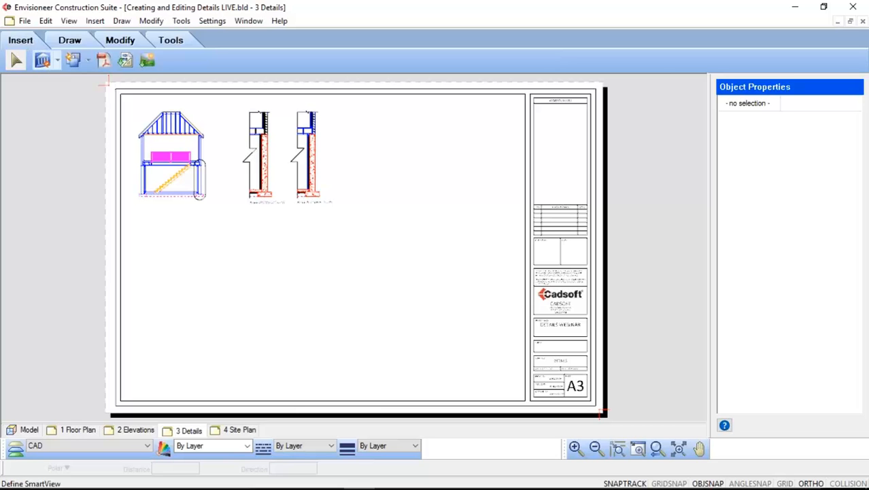
left_click(42, 59)
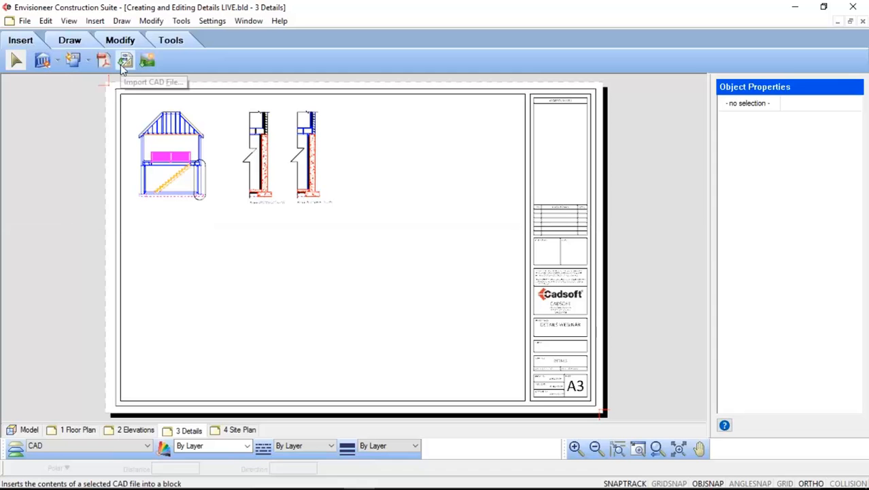
left_click(95, 20)
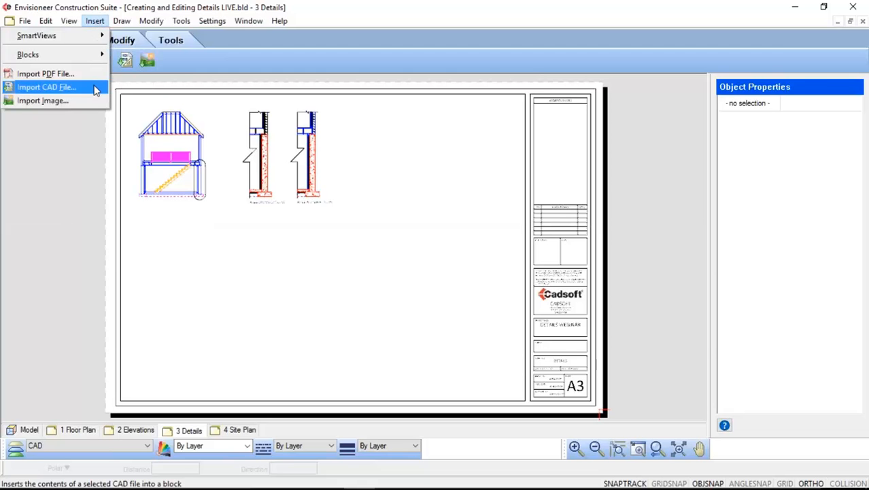
left_click(47, 87)
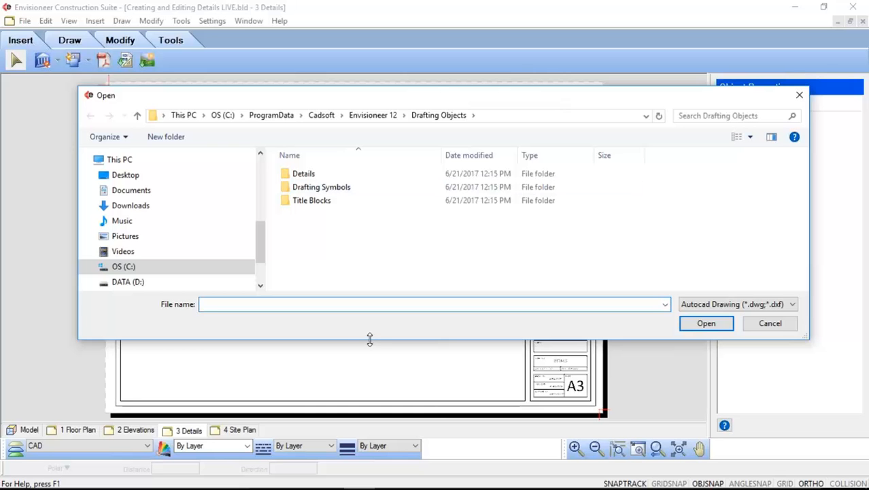
left_click_drag(370, 338, 372, 324)
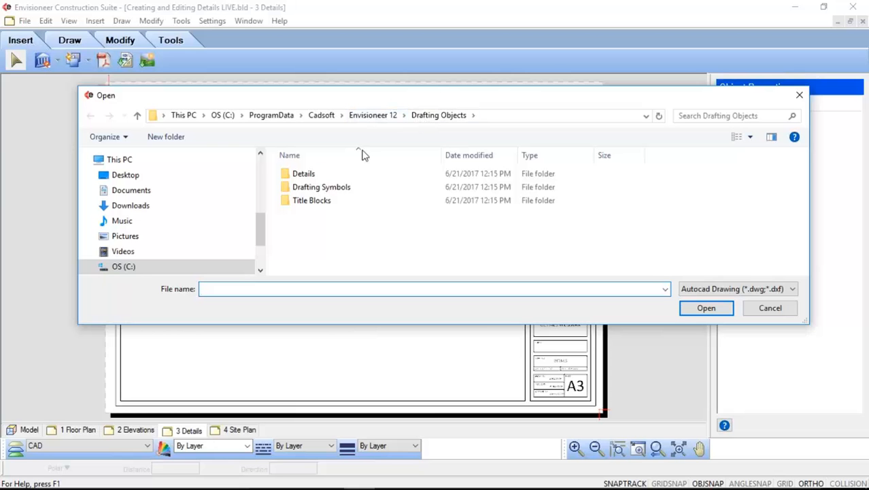
left_click(312, 178)
double_click(312, 178)
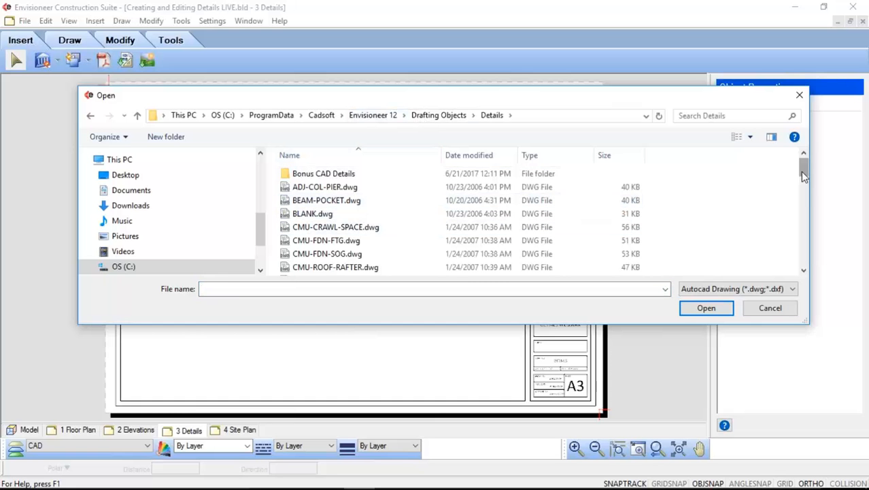
Step: Look through the drawings in the Details folder and the categories in its Bonus CAD Details subfolder, returning to Details
mouse_move(803, 172)
left_mouse_down()
mouse_move(793, 208)
mouse_move(803, 266)
mouse_move(803, 167)
left_mouse_up()
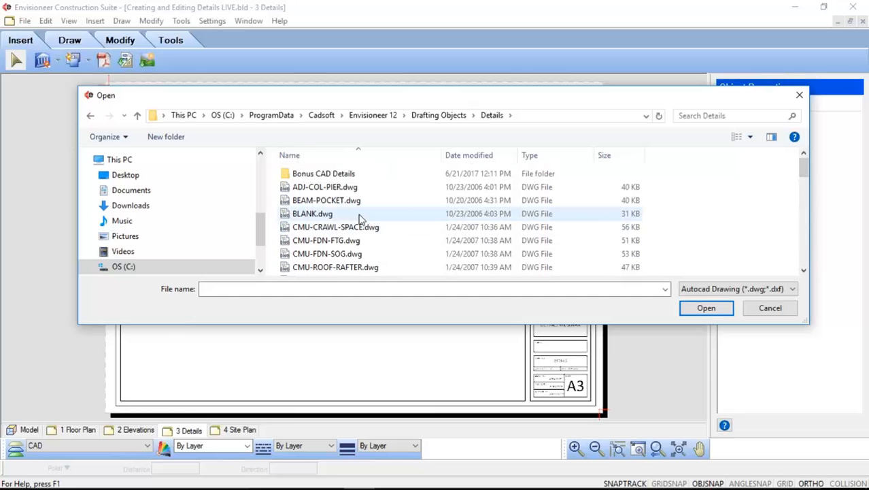
double_click(349, 177)
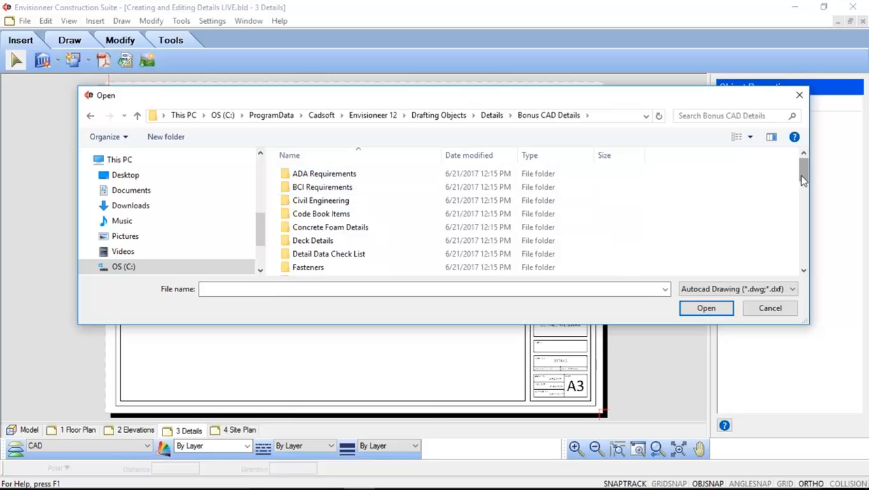
mouse_move(803, 178)
left_mouse_down()
mouse_move(801, 267)
mouse_move(801, 170)
left_mouse_up()
left_click(495, 117)
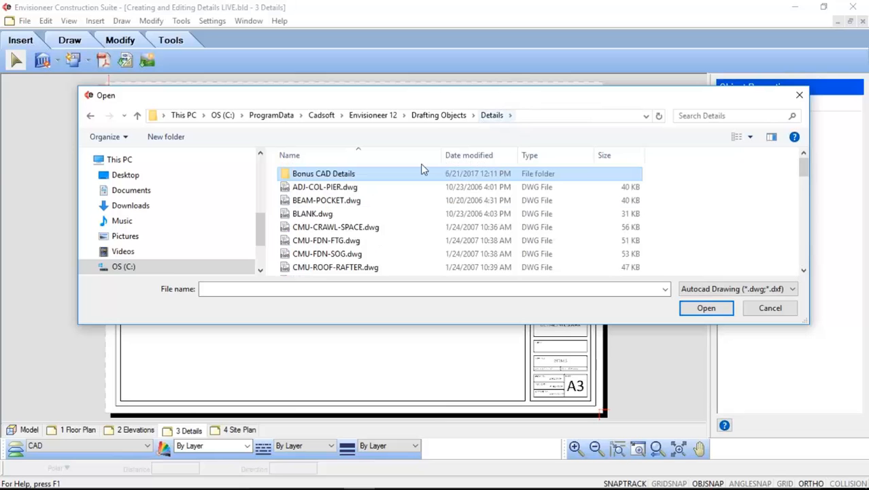
Step: Load BEAM-POCKET.dwg for import and place the Import window so that its whole preview and settings can be seen
left_click(351, 206)
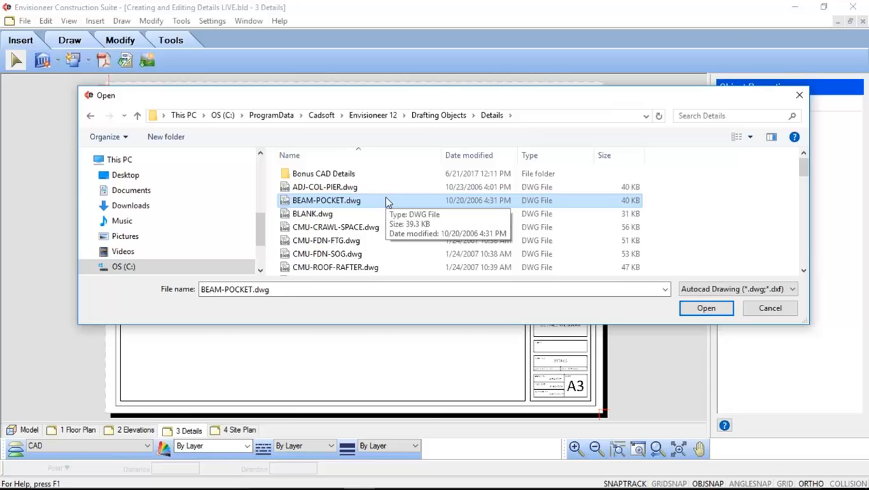
left_click(722, 311)
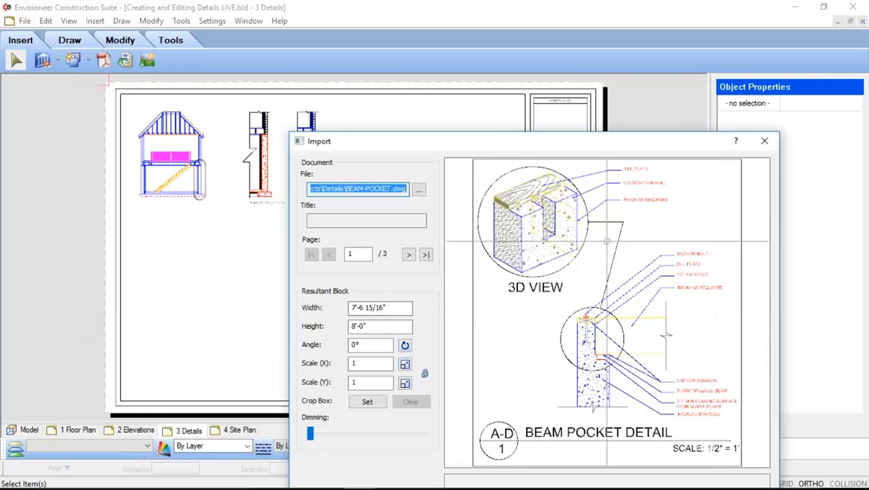
left_click_drag(505, 149, 383, 68)
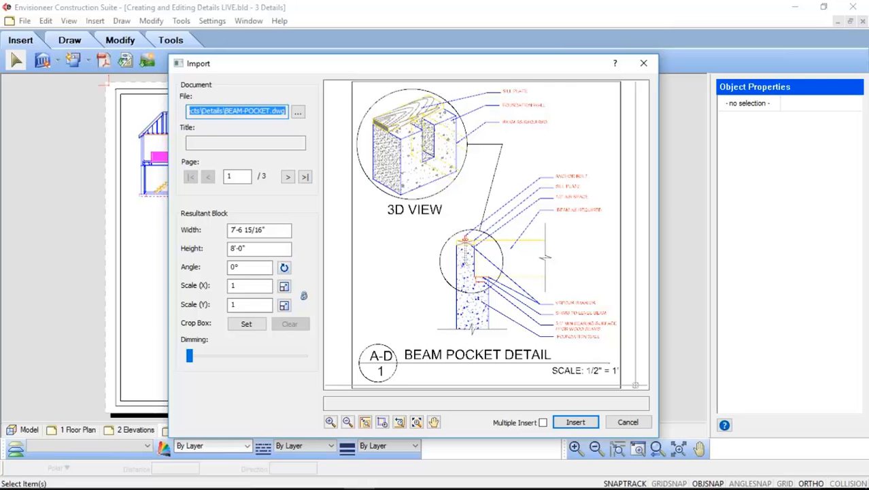
left_click_drag(635, 385, 589, 386)
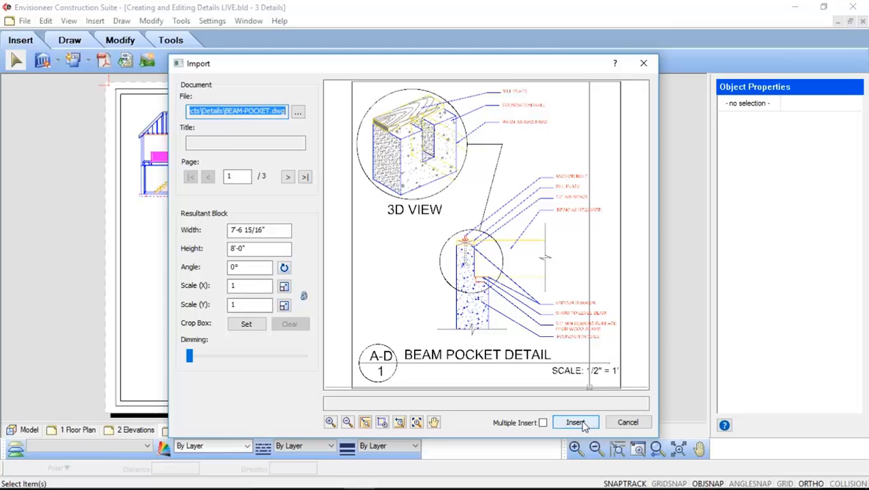
Step: Try a crop box around the upper part of the beam pocket drawing with the 3D view, and clear it again
left_click(246, 325)
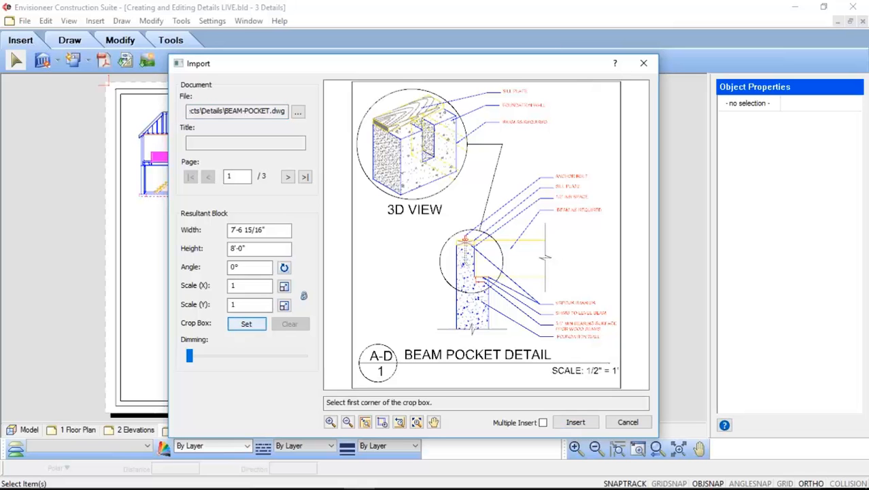
left_click(345, 83)
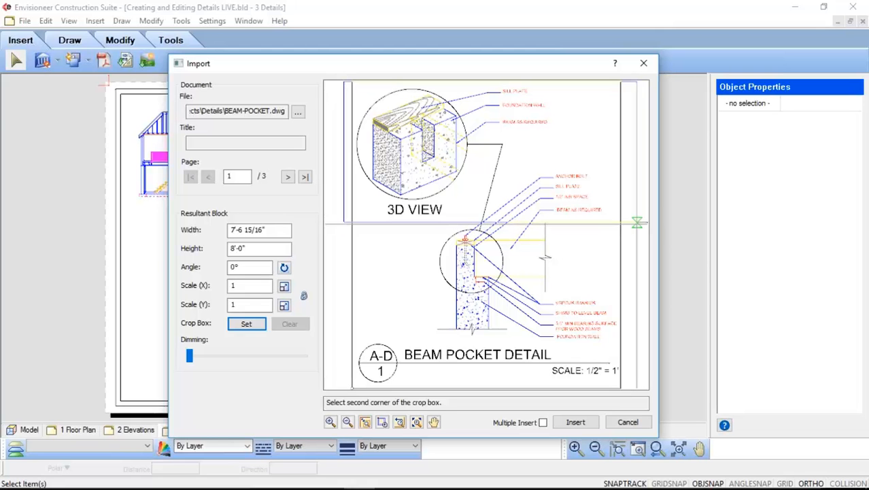
left_click(637, 223)
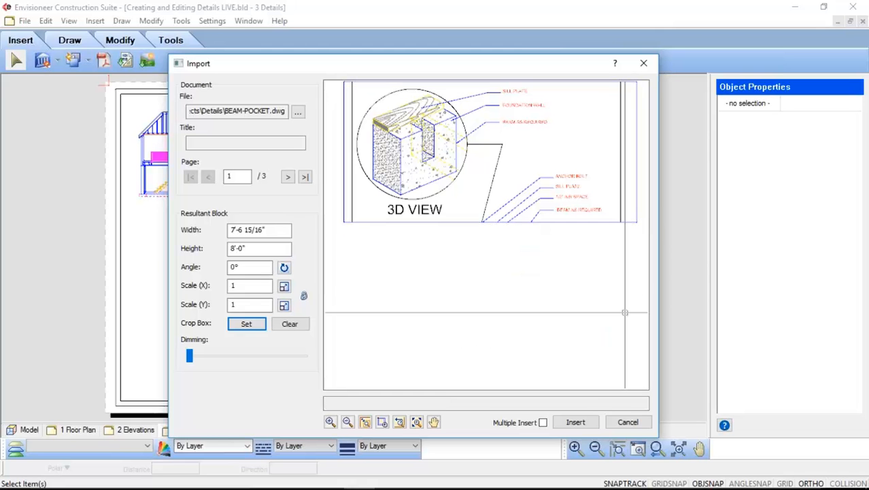
left_click(290, 324)
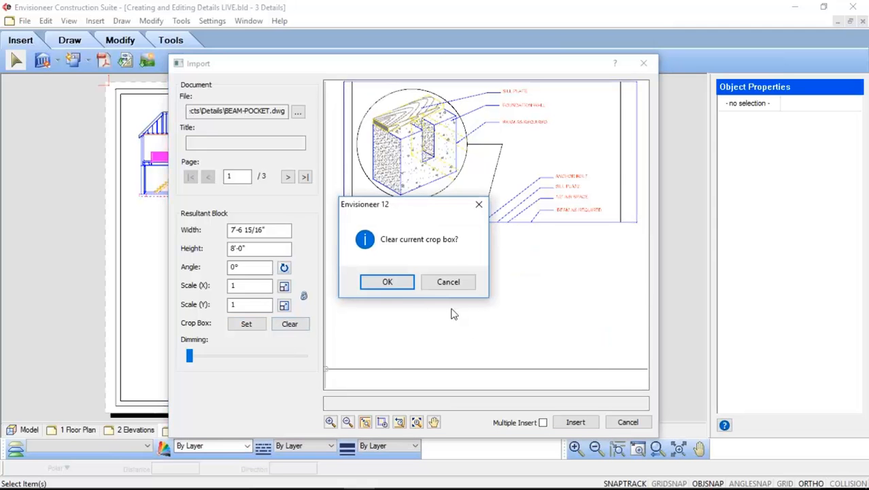
left_click(401, 287)
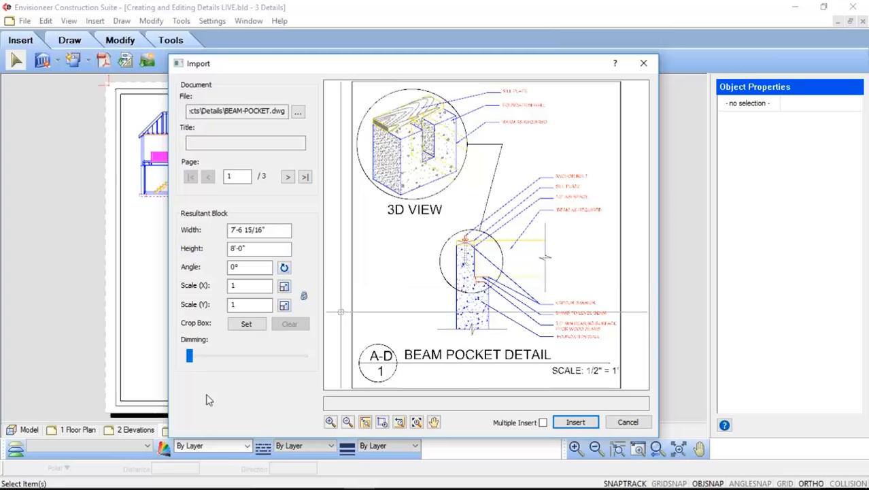
Step: Try dimming the beam pocket drawing to 26%, return it to 0%, and check its X and Y scale settings
left_click_drag(191, 354, 219, 356)
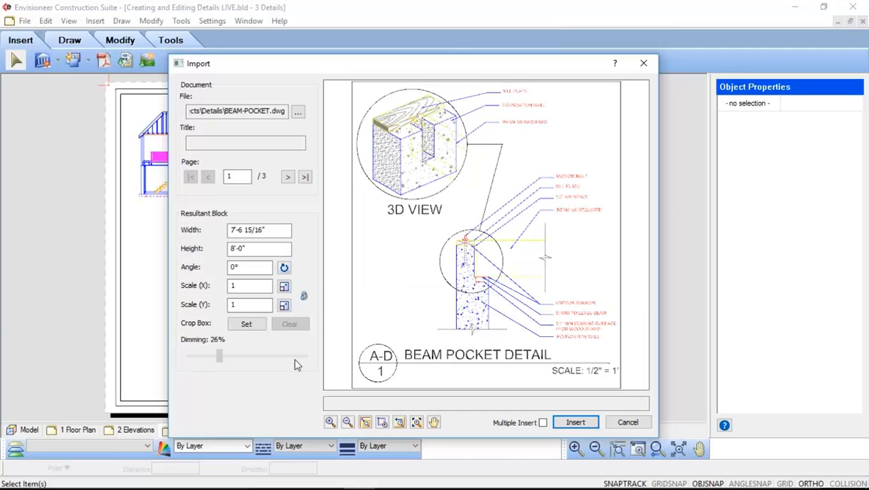
left_click_drag(295, 360, 173, 353)
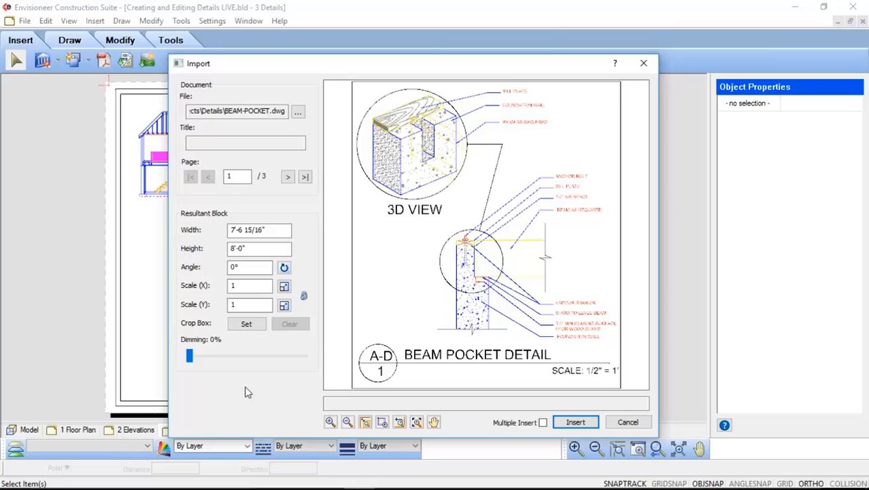
left_click(257, 286)
left_click(232, 306)
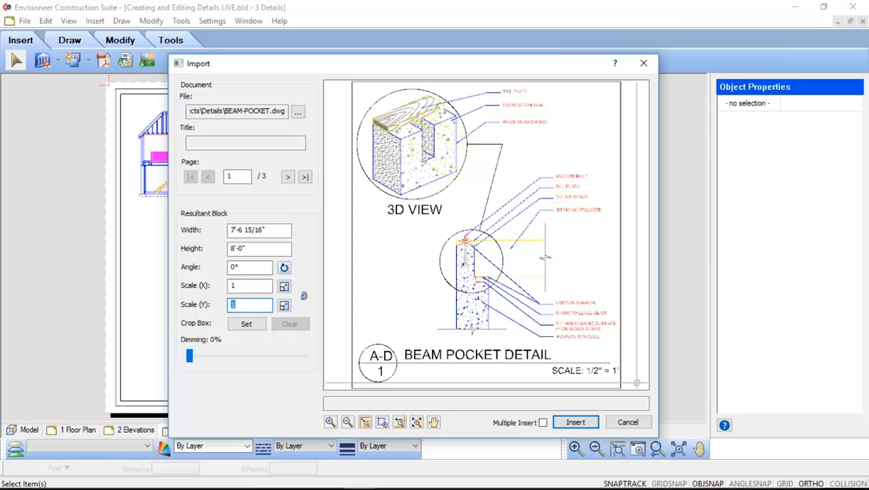
key("shift+Tab")
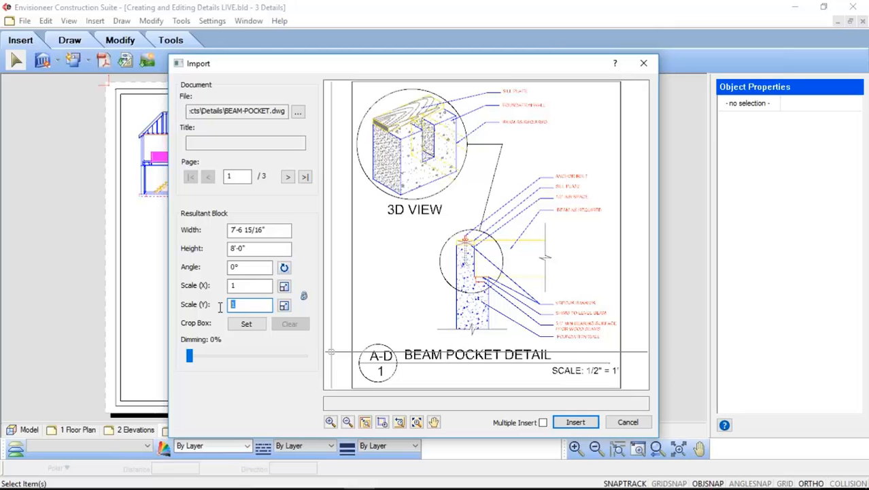
left_click(257, 305)
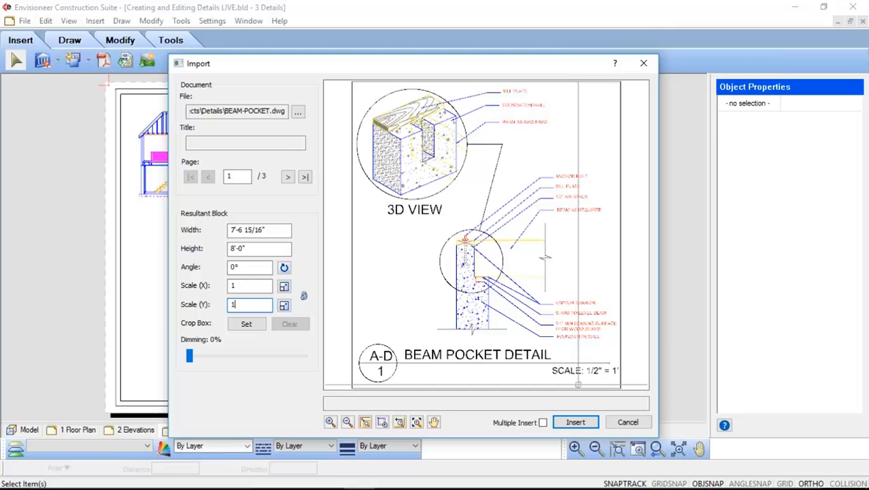
Step: Insert the beam pocket detail on the sheet beside the two wall sections and view it up close
left_click(575, 422)
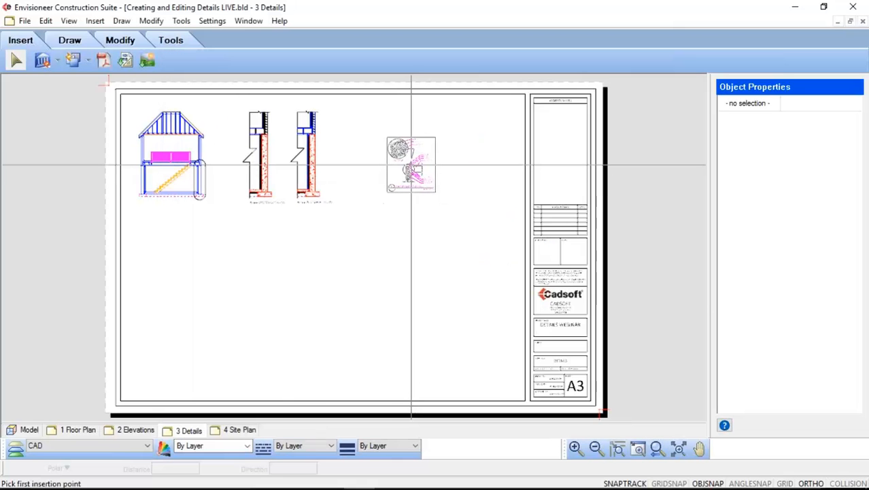
left_click(415, 162)
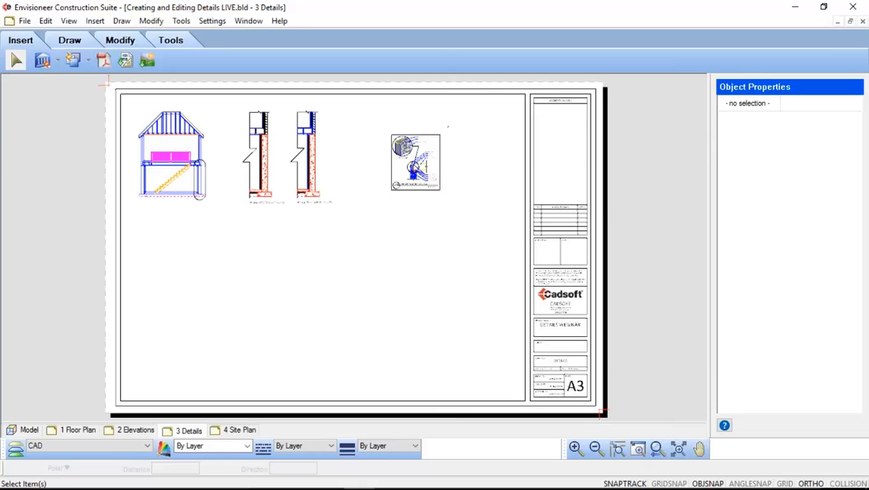
left_click_drag(448, 127, 385, 203)
scroll(347, 289, "up", 1)
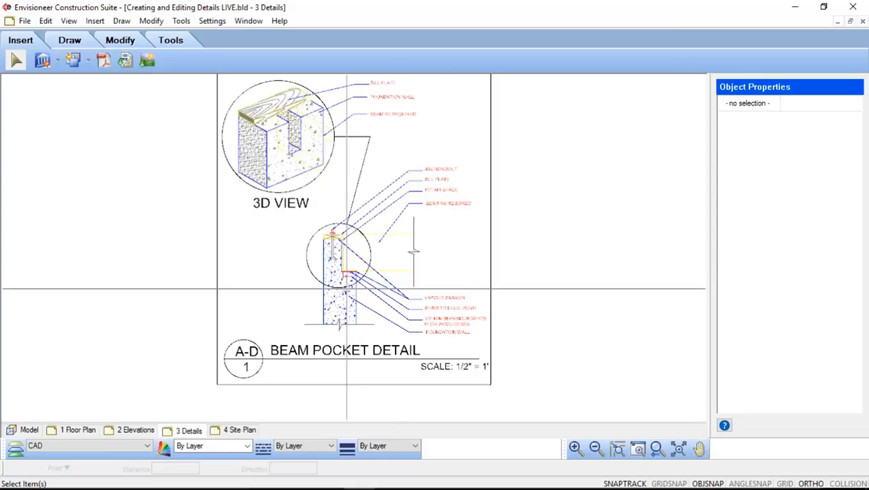
left_click(699, 447)
left_click_drag(494, 252, 504, 275)
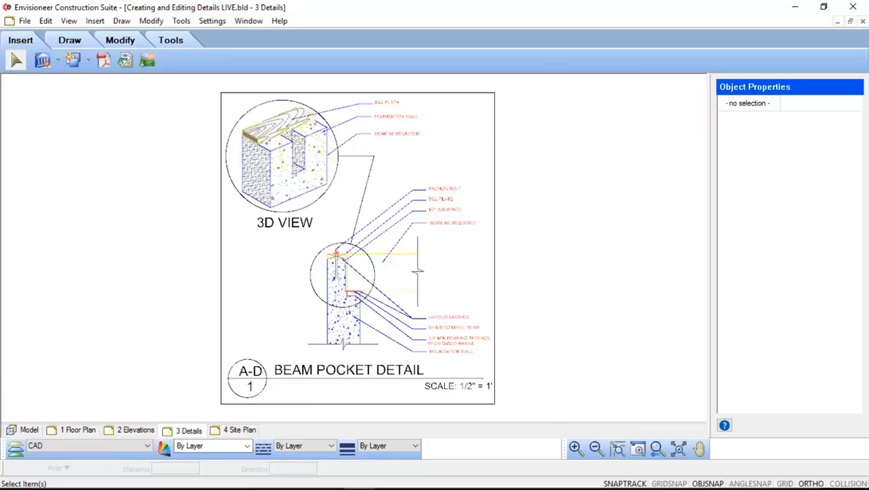
Step: Open the imported block's definition for editing and move the "SCALE: 1/2" = 1'" text left, beneath the BEAM POCKET DETAIL title
left_click(495, 370)
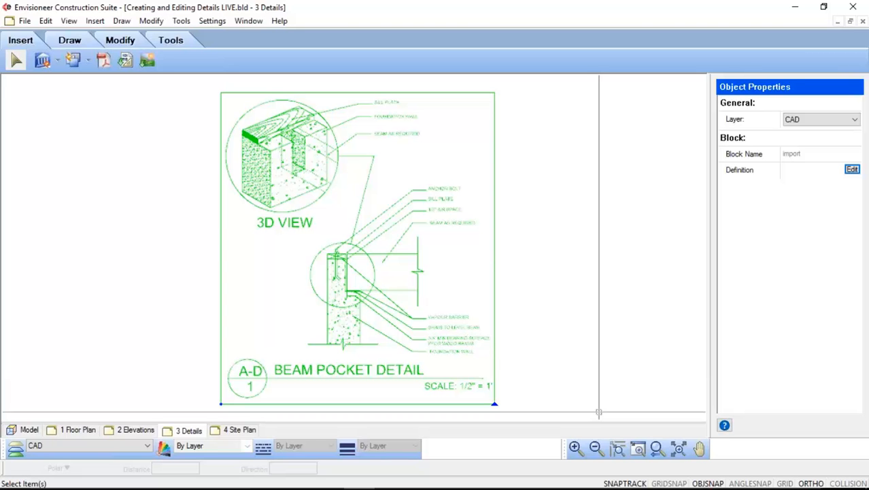
left_click(852, 170)
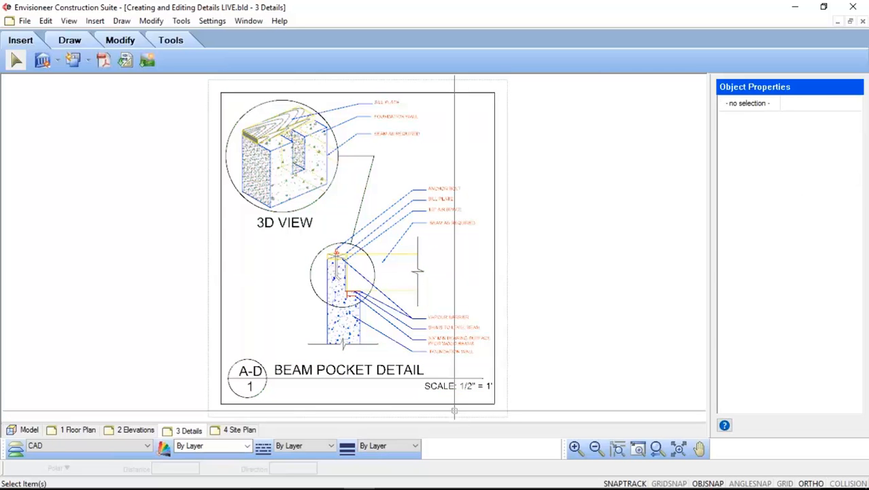
scroll(455, 401, "up", 1)
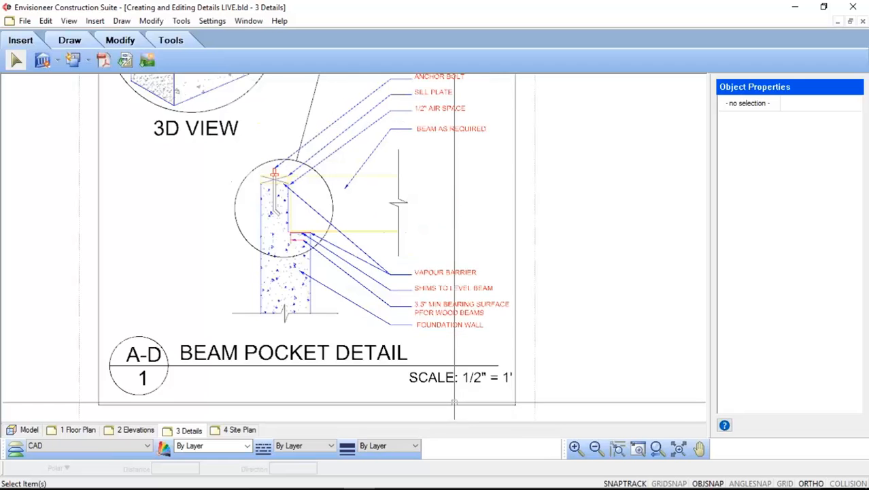
left_click(440, 378)
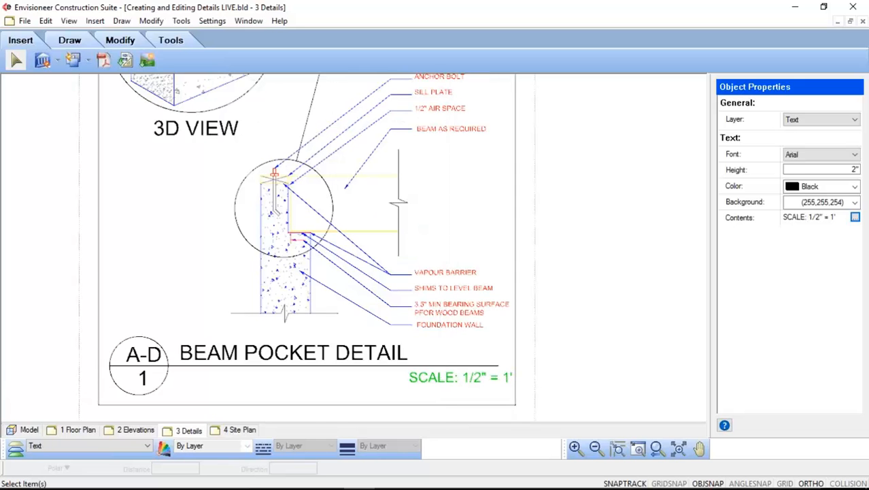
right_click(440, 378)
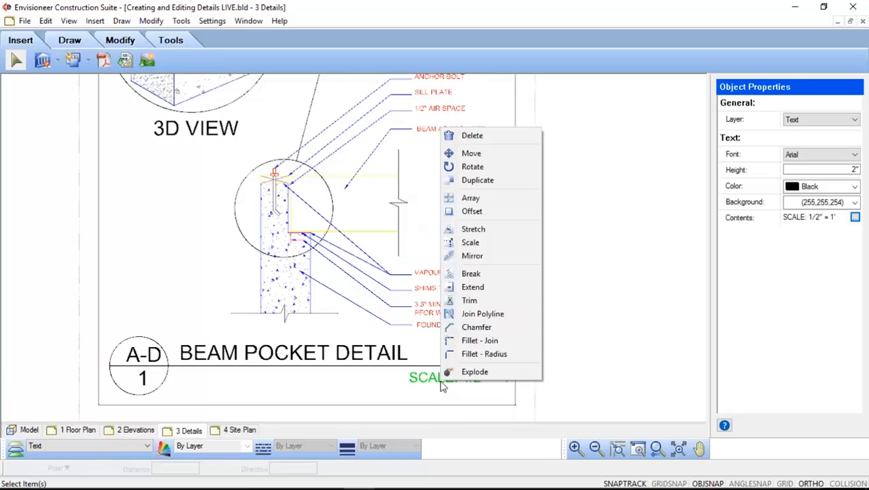
left_click(471, 154)
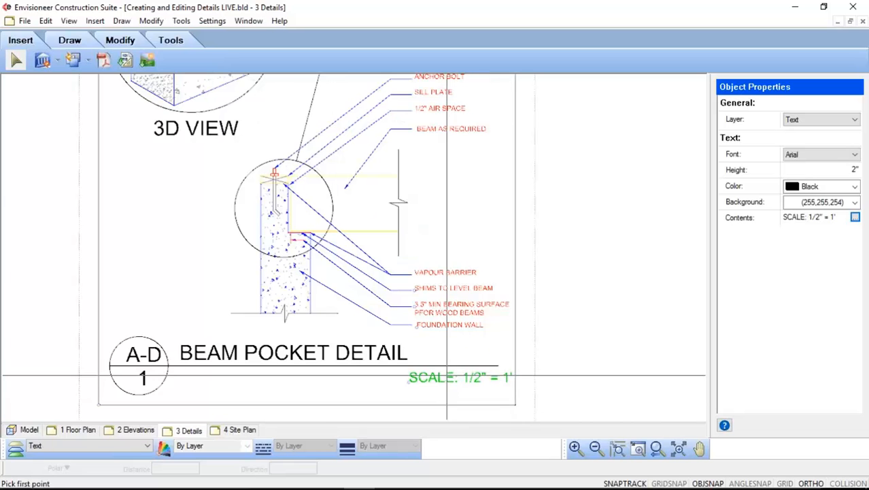
left_click(446, 378)
left_click(399, 378)
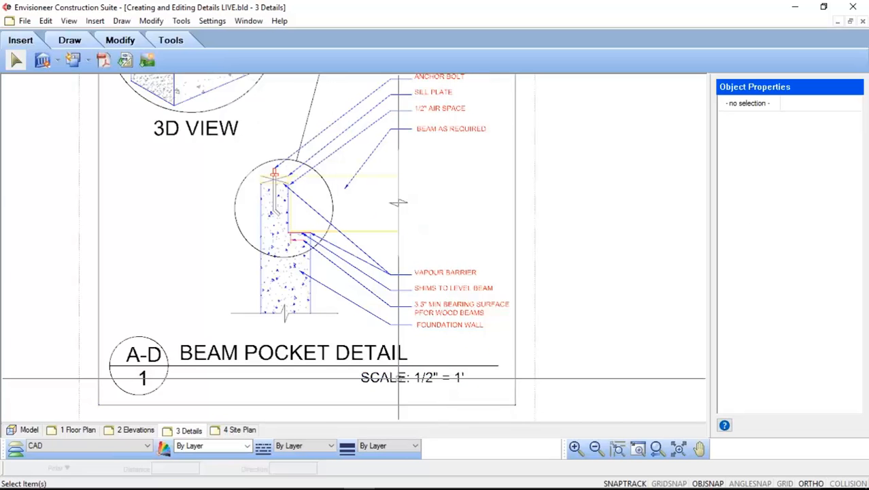
Step: Open the scale text's contents and cancel, and try deleting the FOUNDATION WALL leader before undoing the deletion
double_click(403, 378)
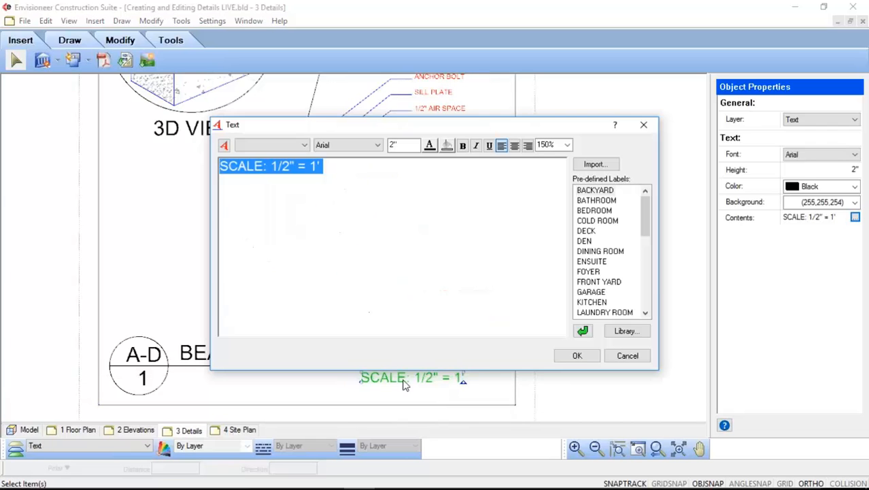
left_click(626, 356)
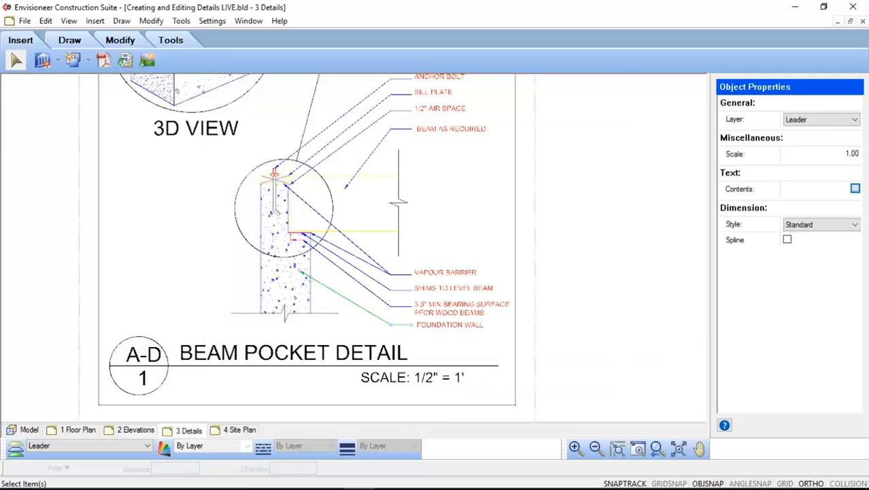
key("Delete")
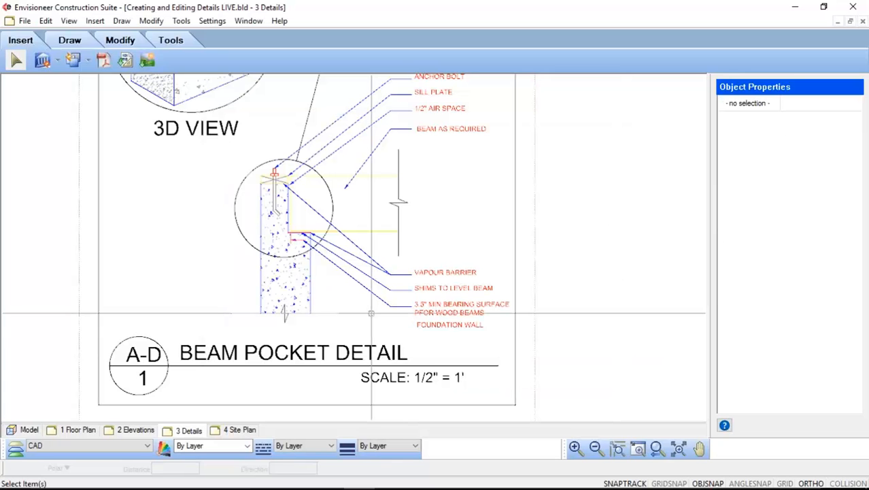
key("ctrl+z")
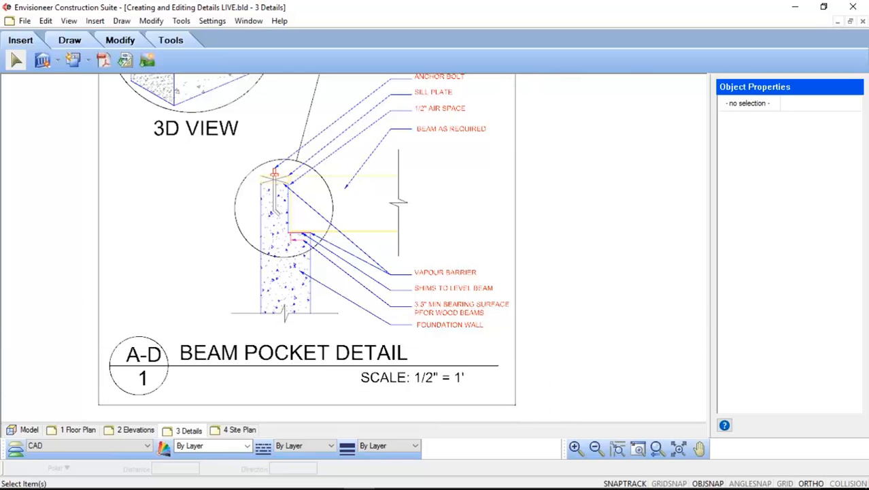
Step: Reopen the beam pocket block's definition and select its border lines, title underline, title text and cut line one after another
left_click(515, 204)
left_click(852, 171)
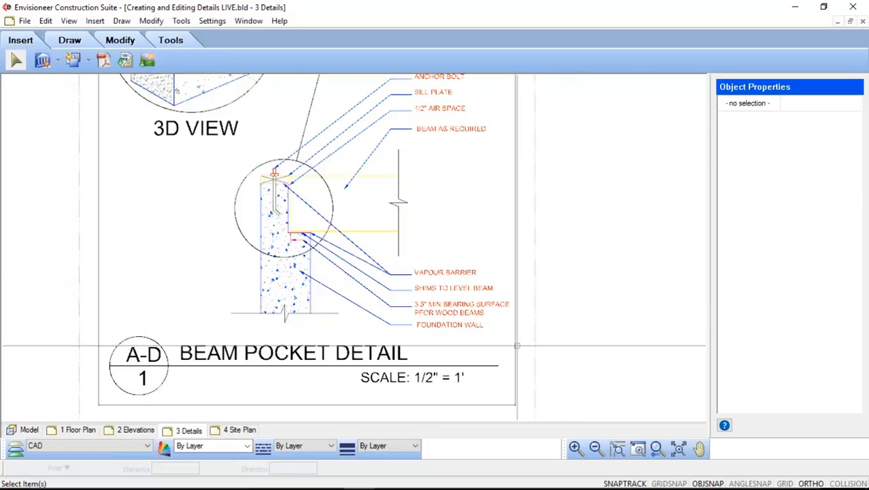
left_click(515, 358)
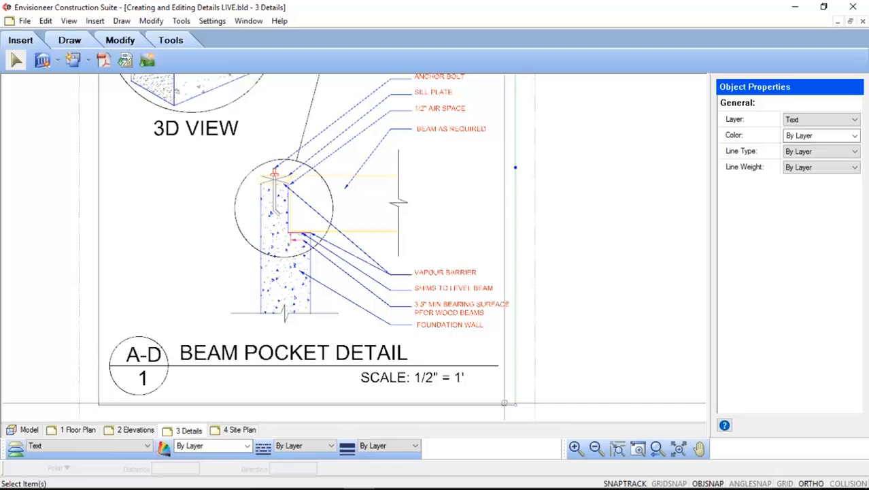
left_click(504, 404)
left_click(402, 366)
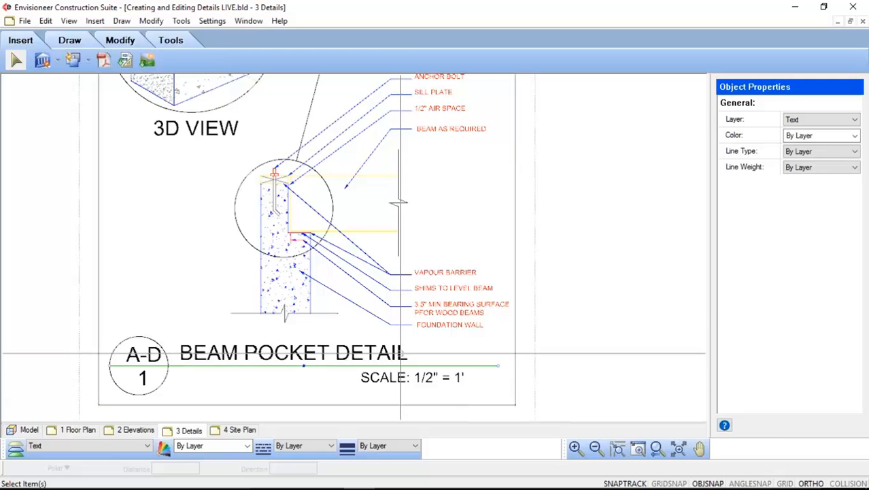
left_click(401, 352)
left_click(320, 313)
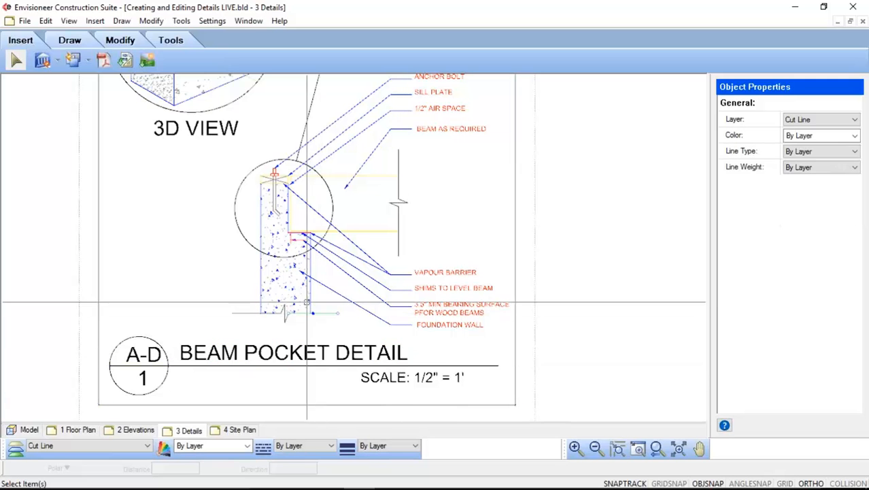
Step: Set the foundation wall's concrete hatch scale to 2 and finish editing the block so the whole detail is in view
left_click(306, 300)
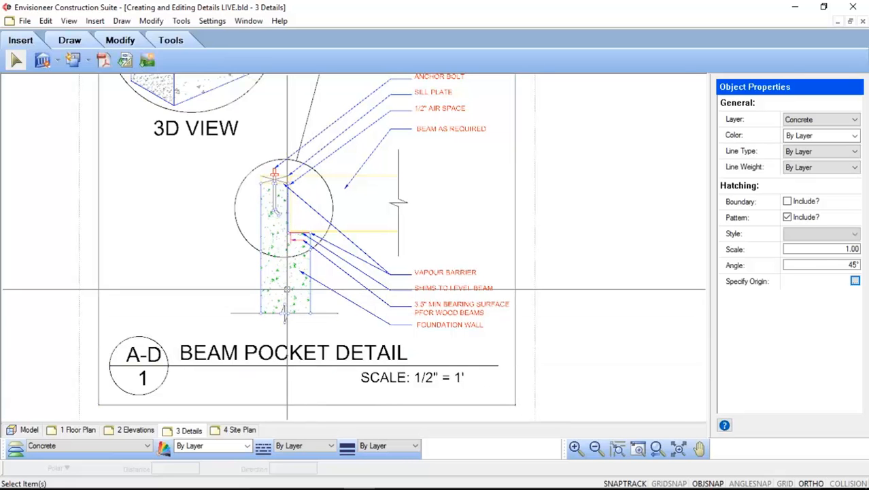
left_click(822, 249)
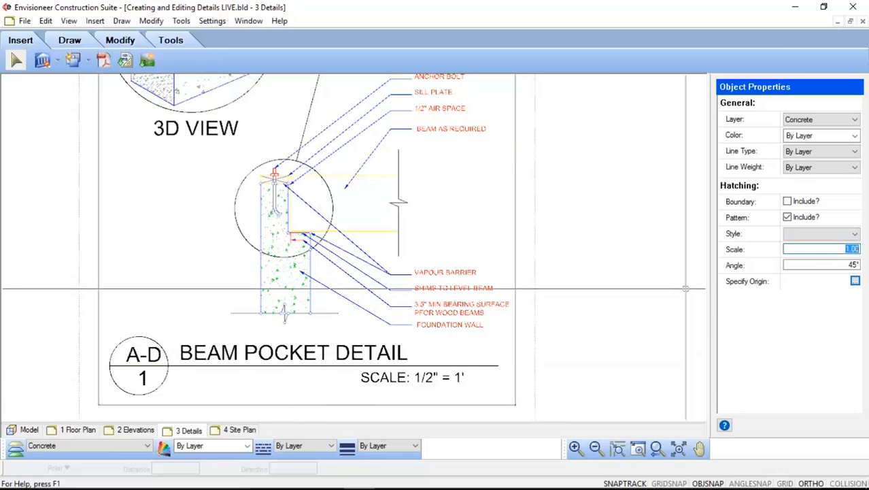
type("2")
key("Tab")
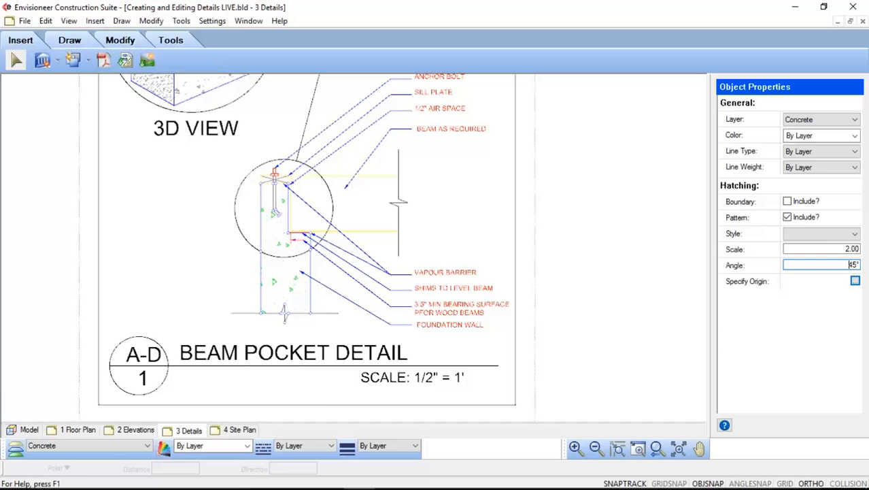
left_click(560, 391)
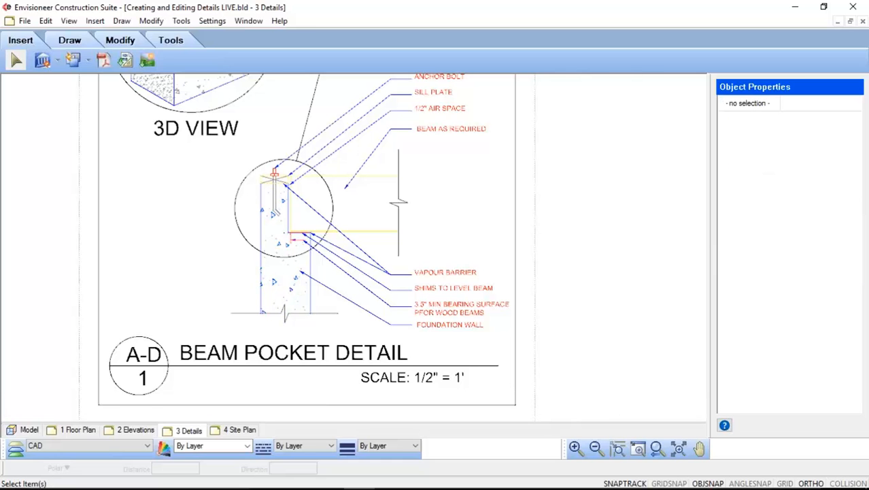
scroll(516, 342, "down", 2)
scroll(515, 342, "down", 1)
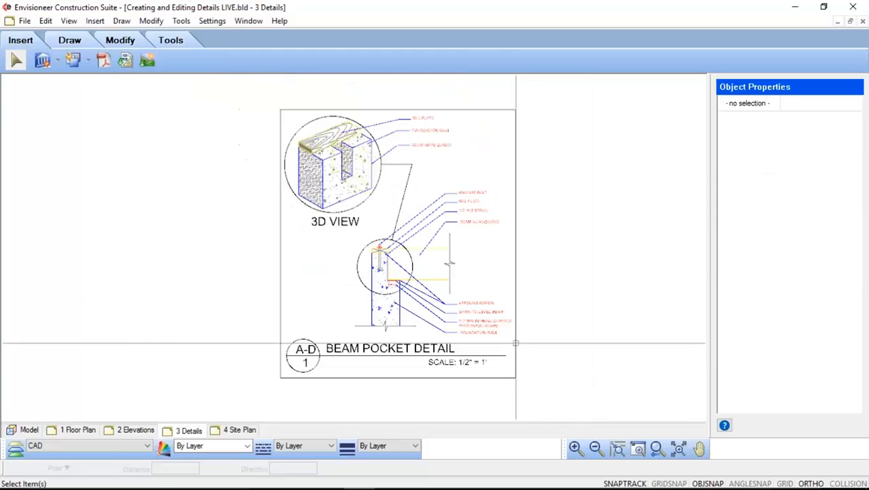
scroll(515, 343, "down", 1)
scroll(569, 394, "up", 1)
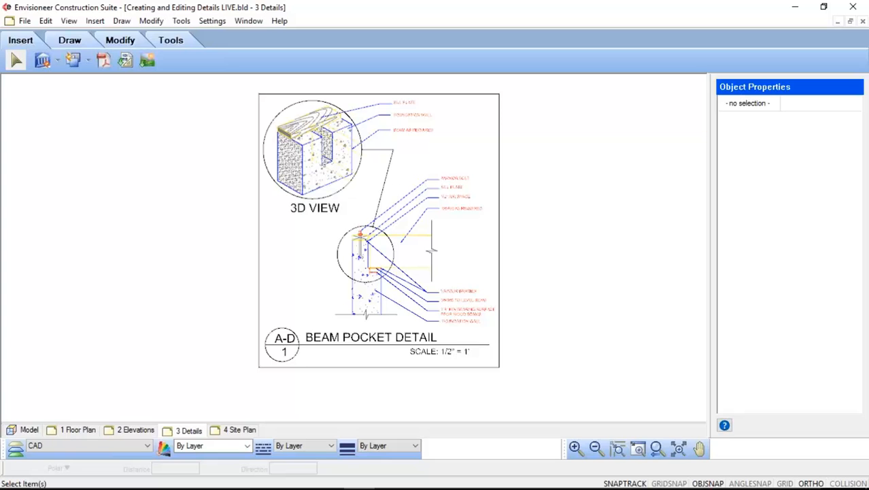
Step: Select the model's S1 section mark, view Section1, check the Create New Section command, and return to the 2D plan
left_click(28, 430)
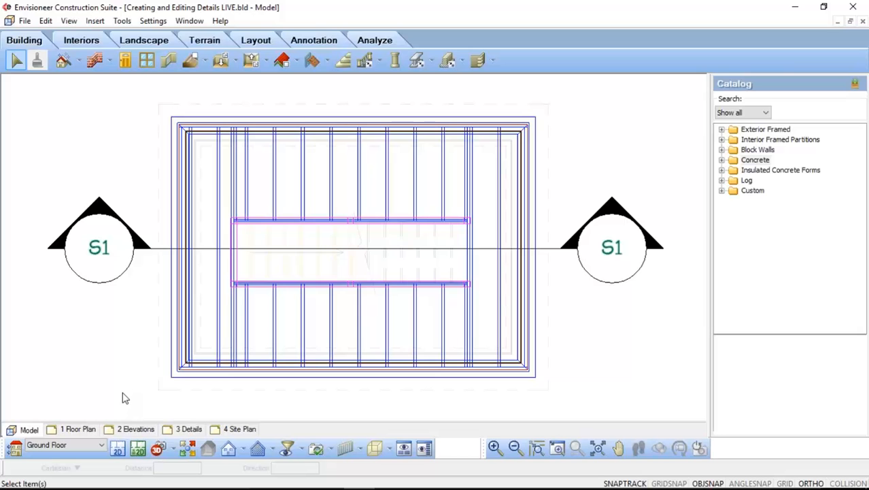
left_click(139, 249)
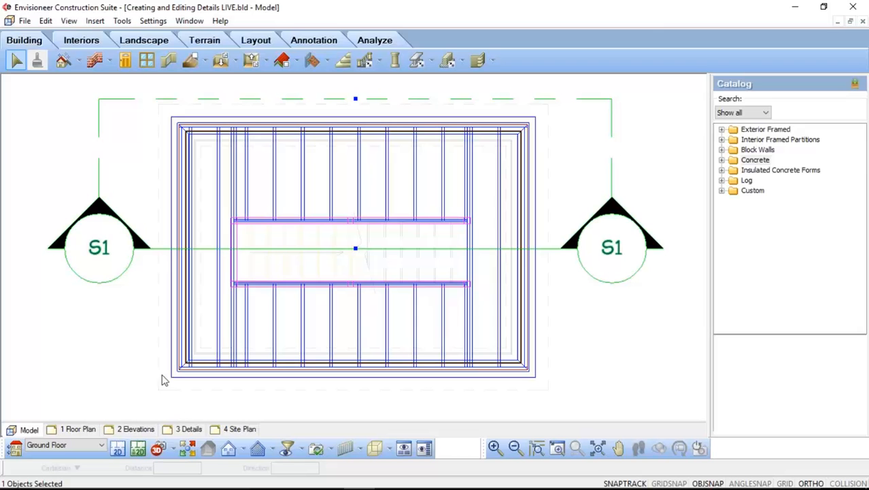
left_click(272, 456)
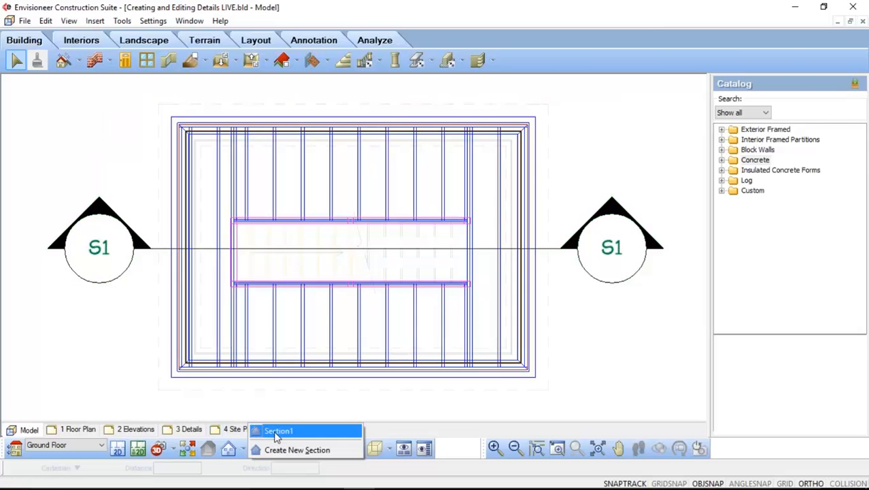
left_click(278, 431)
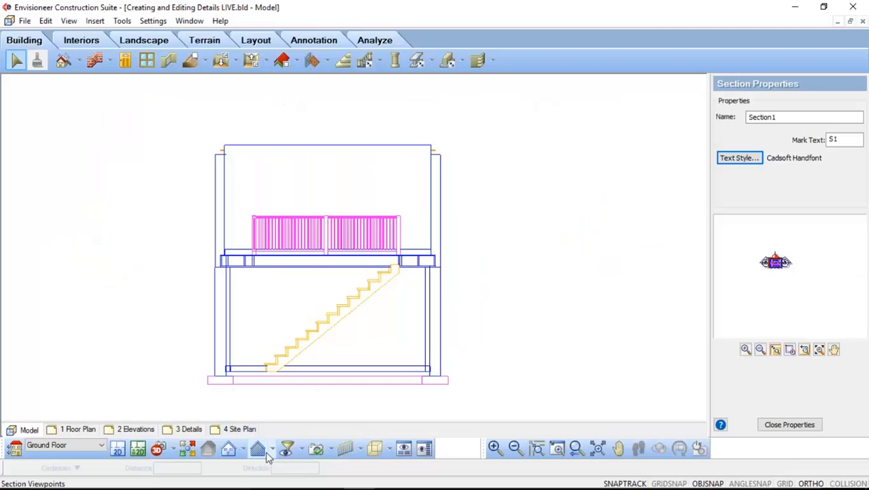
left_click(271, 454)
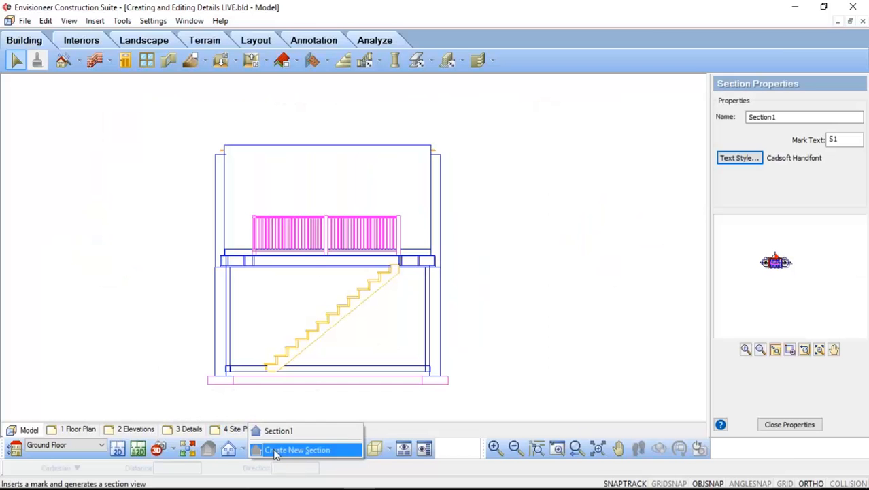
left_click(460, 410)
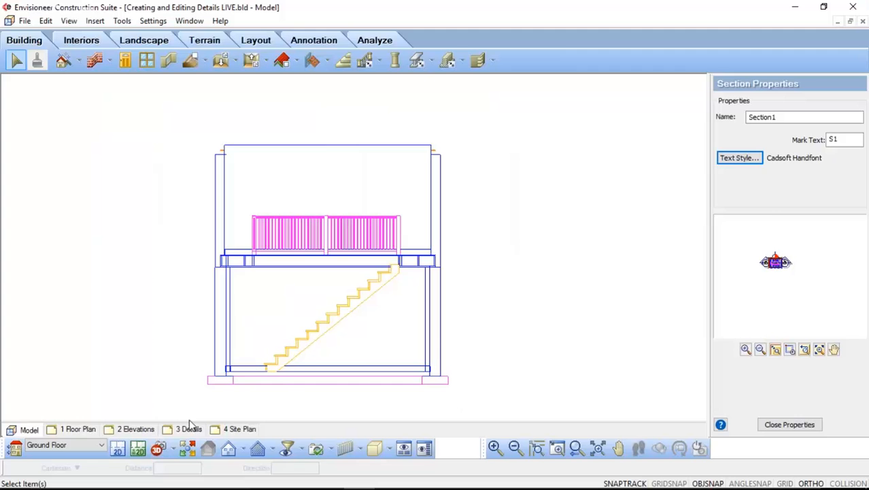
left_click(117, 449)
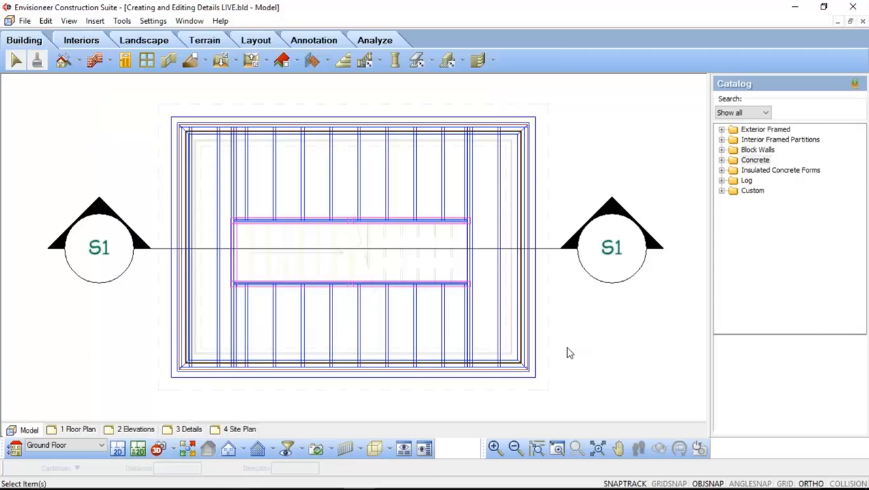
Step: Start defining a SmartView on the 3 Details sheet, fit the 2D plan preview, and inspect its view filter without changes
left_click(190, 429)
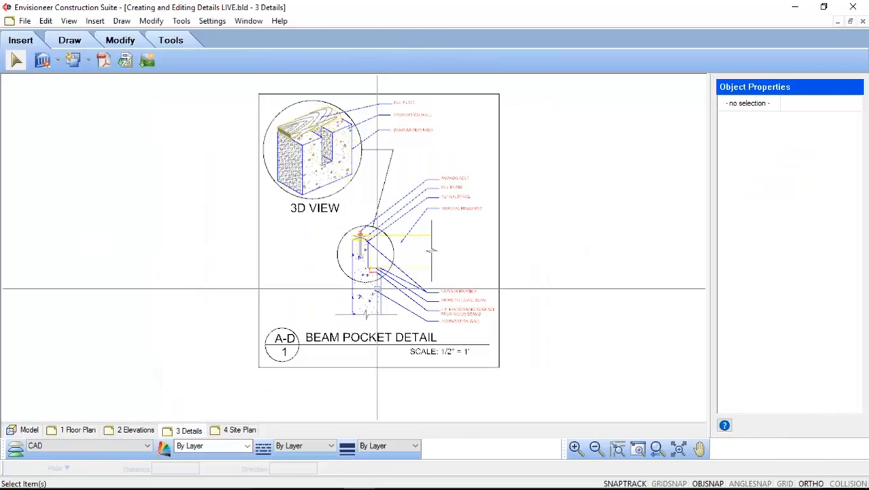
left_click(679, 450)
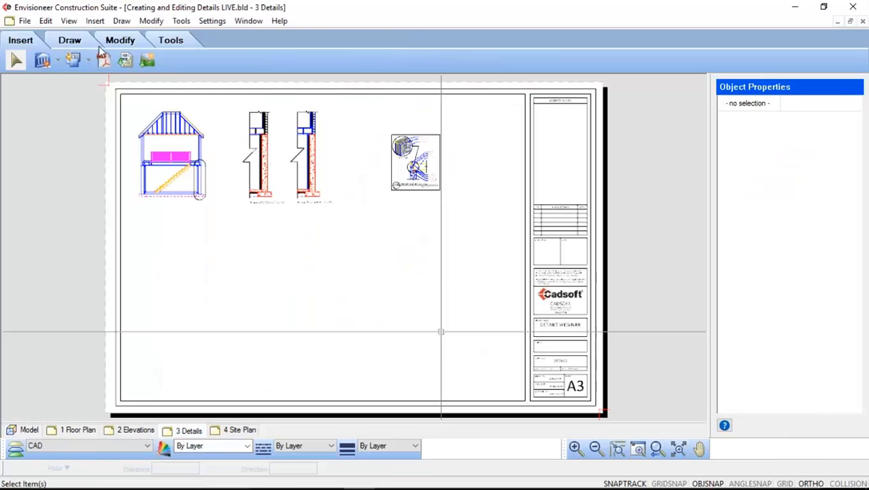
left_click(95, 21)
mouse_move(98, 37)
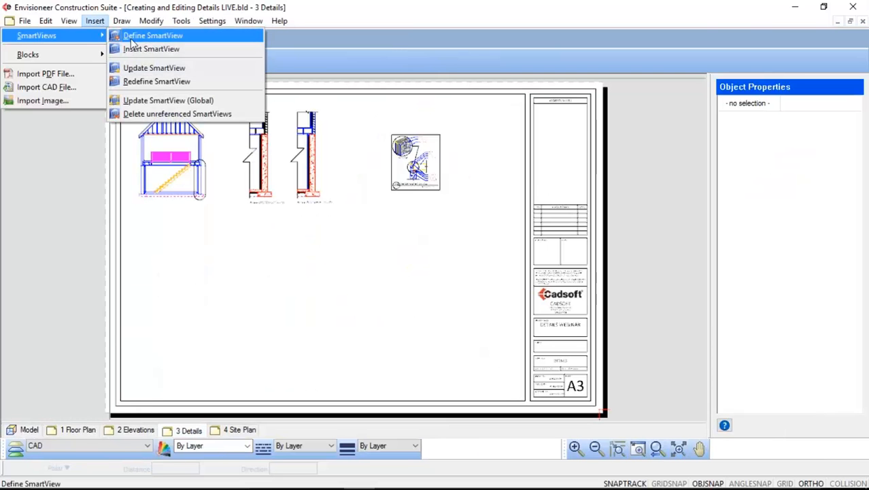
left_click(136, 36)
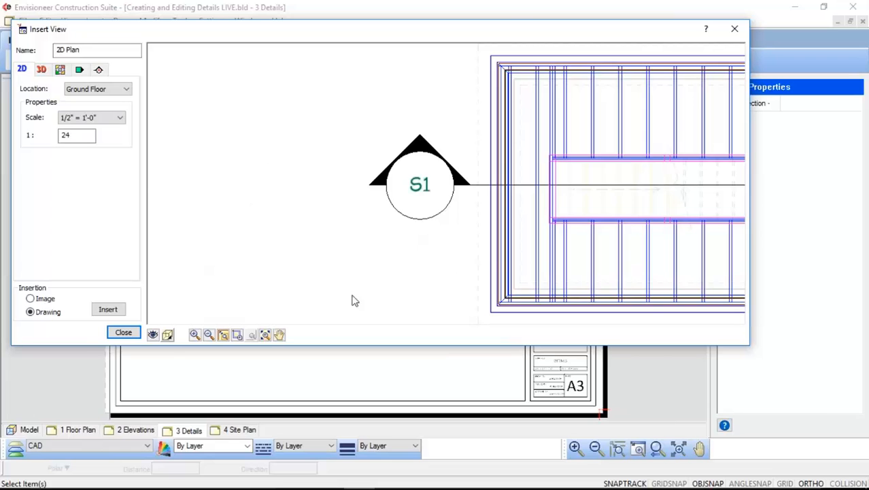
left_click(265, 334)
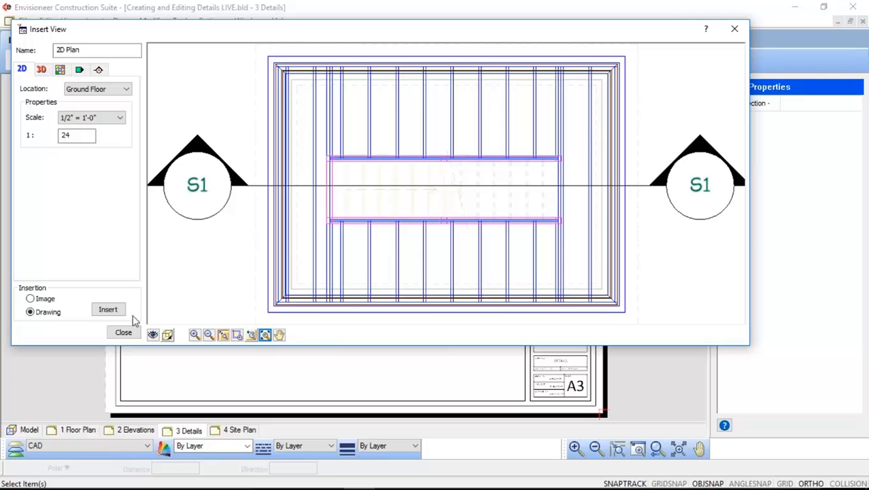
left_click(153, 335)
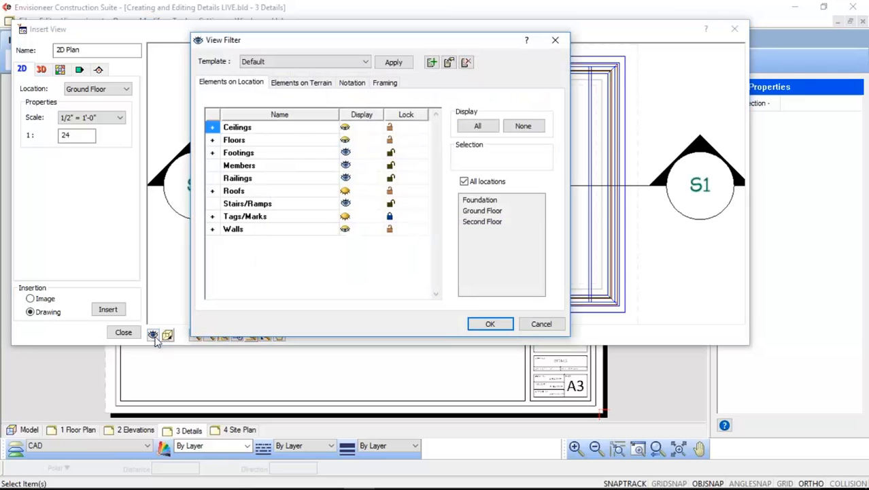
left_click(541, 324)
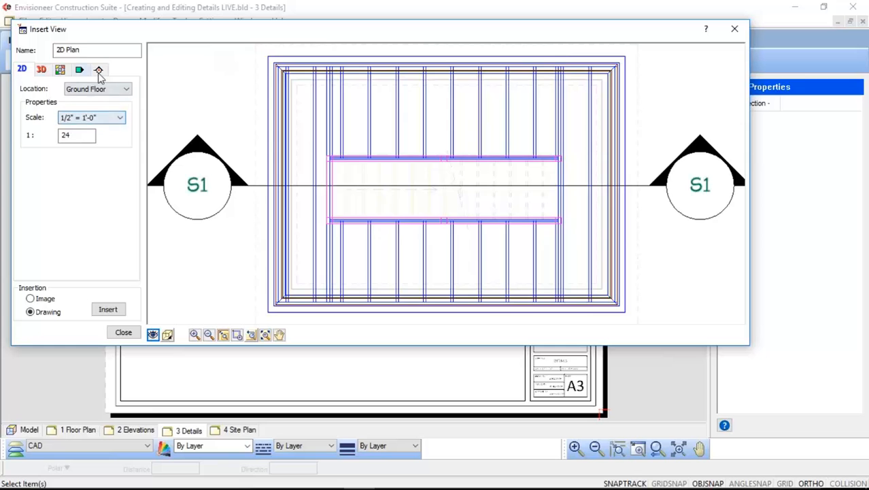
Step: Preview Section1 as a SmartView, review its available scales and section choices, and close without inserting it
left_click(98, 71)
left_click(119, 108)
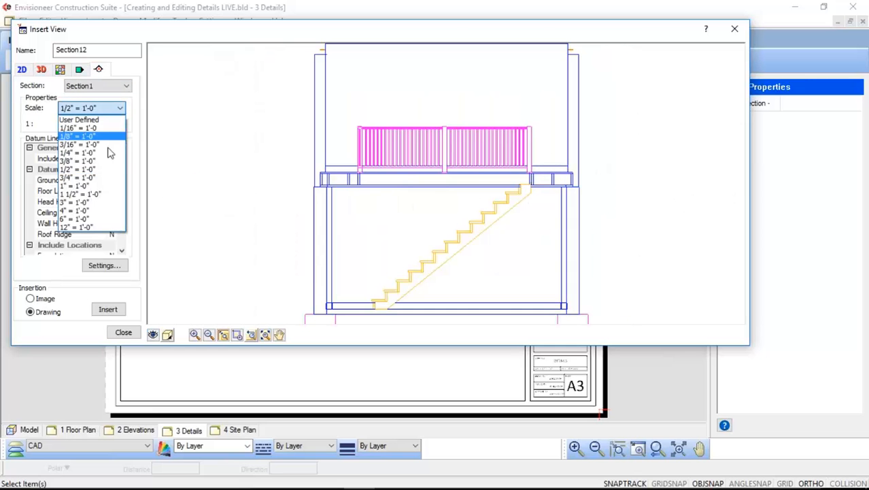
left_click(116, 89)
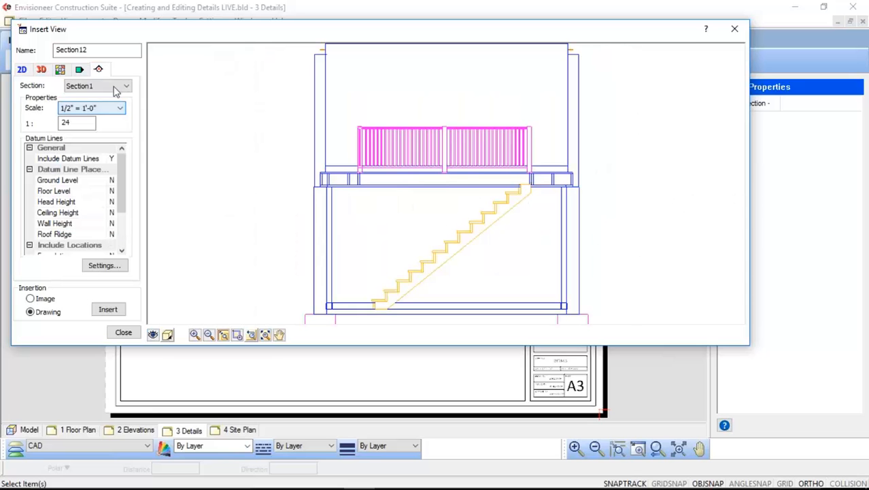
left_click(114, 86)
left_click(114, 85)
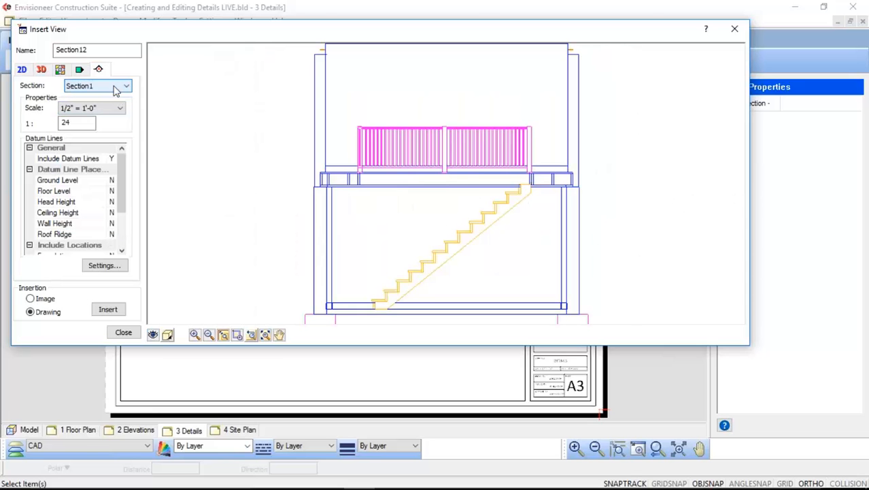
left_click(119, 306)
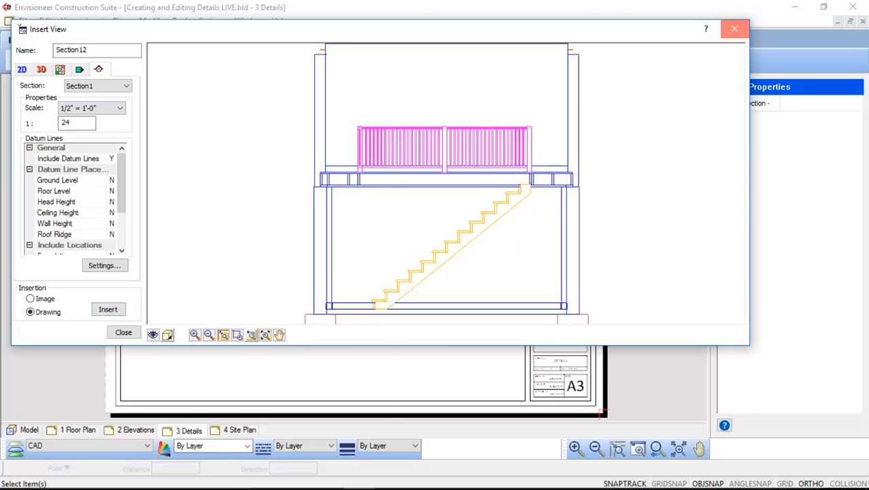
left_click(735, 30)
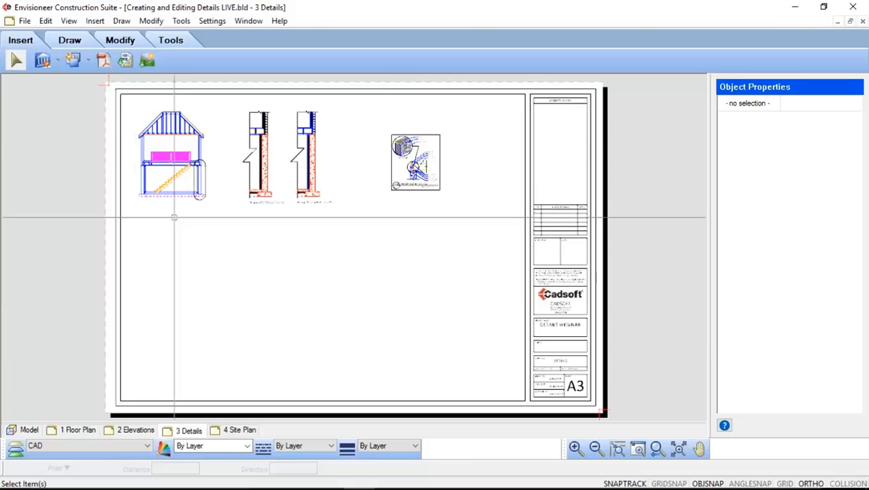
Step: Open the Section1 block's definition for editing on the sheet and leave it without changes
left_click(197, 178)
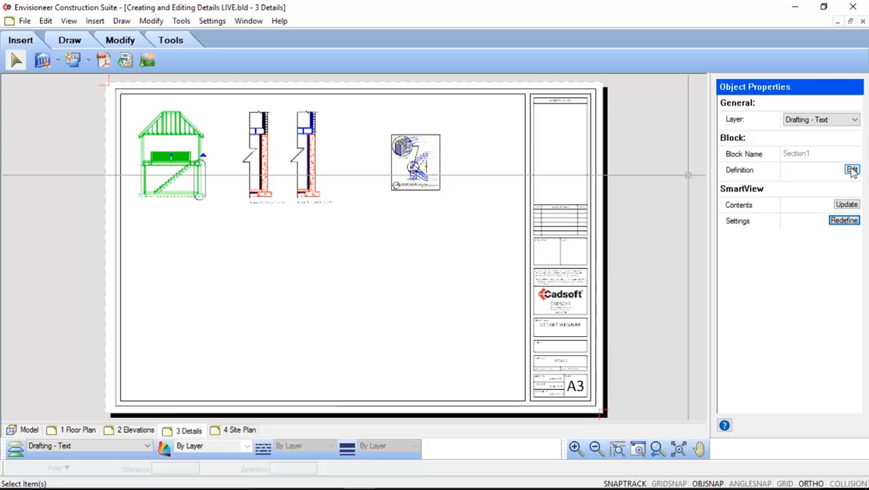
left_click(852, 170)
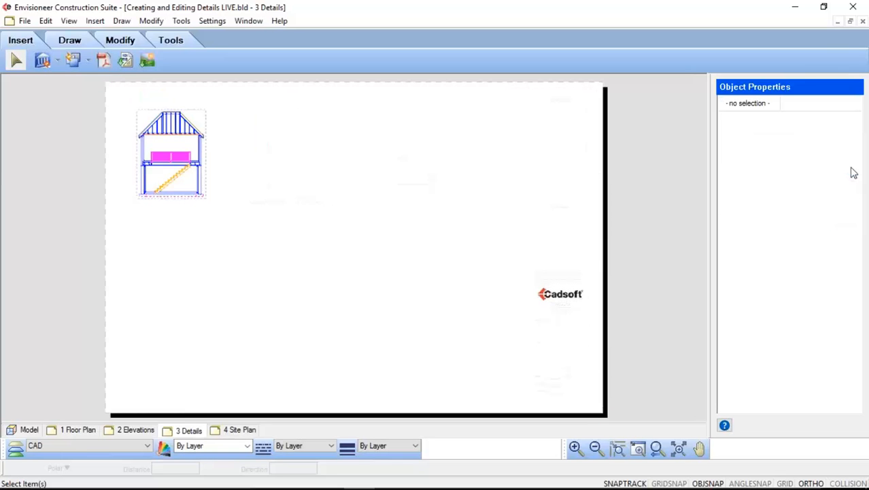
double_click(671, 212)
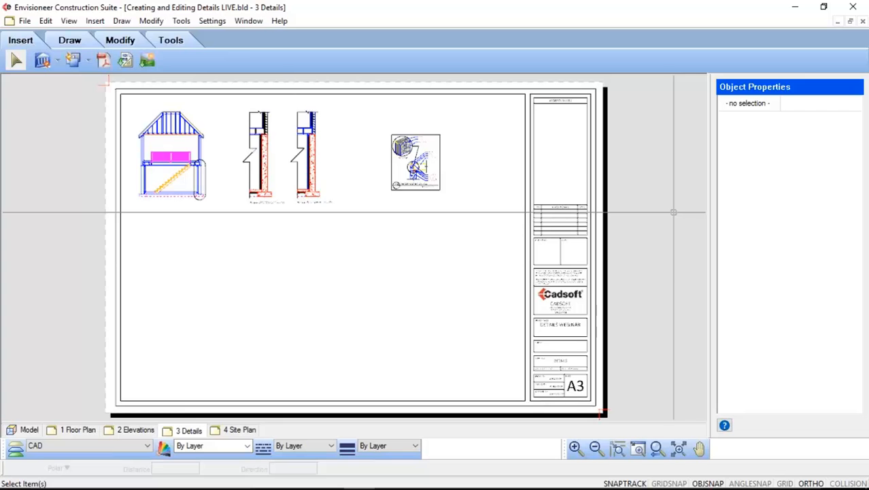
Step: Review the drafting, insulation and section symbol, modification, text and dimension tools available for details
left_click(68, 41)
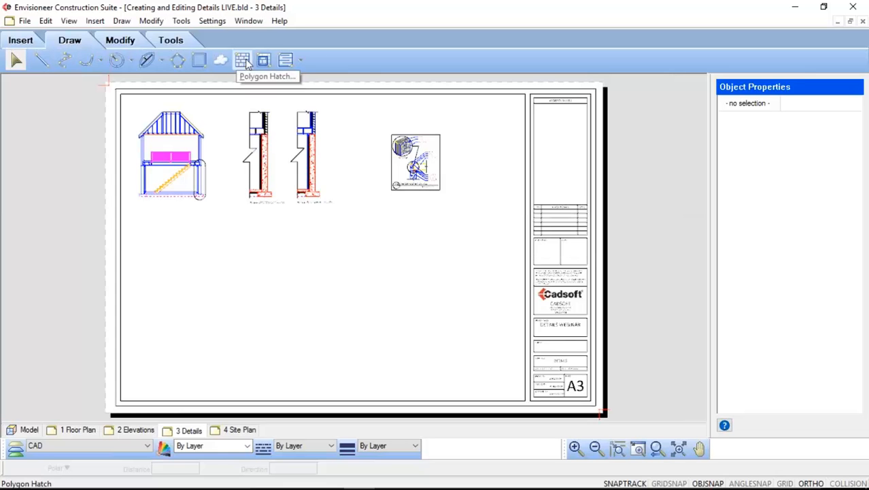
left_click(301, 62)
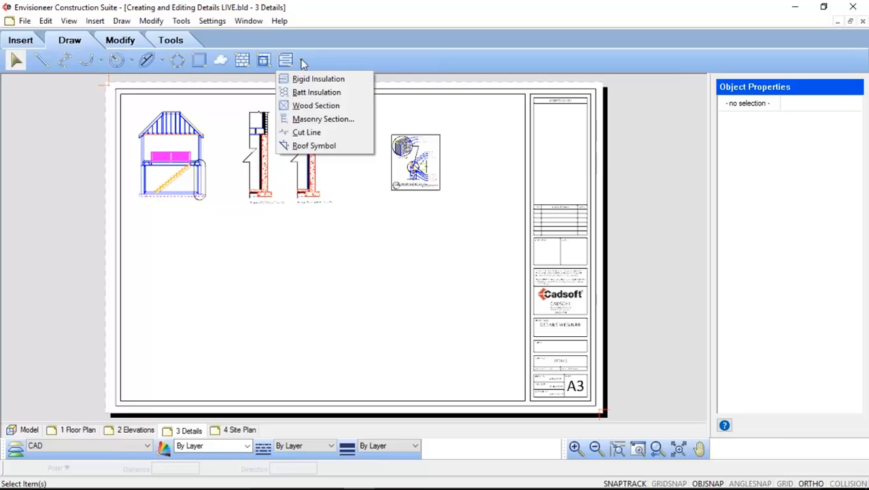
left_click(310, 60)
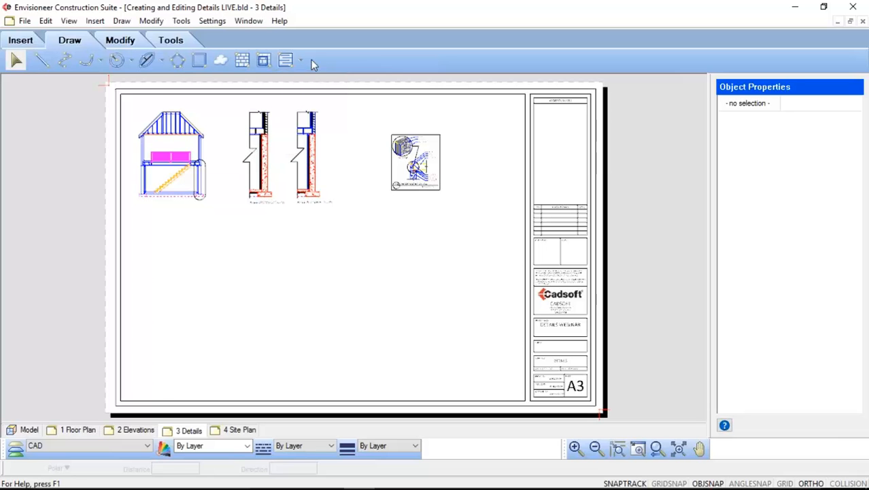
left_click(130, 41)
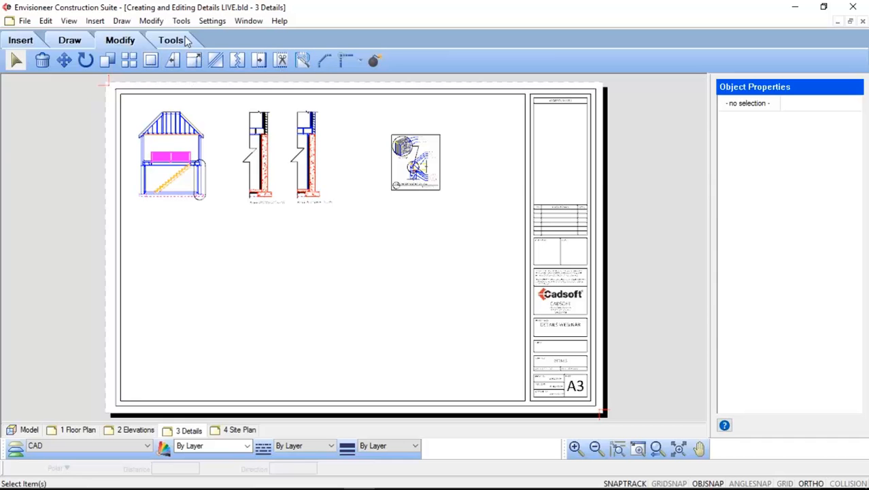
left_click(186, 41)
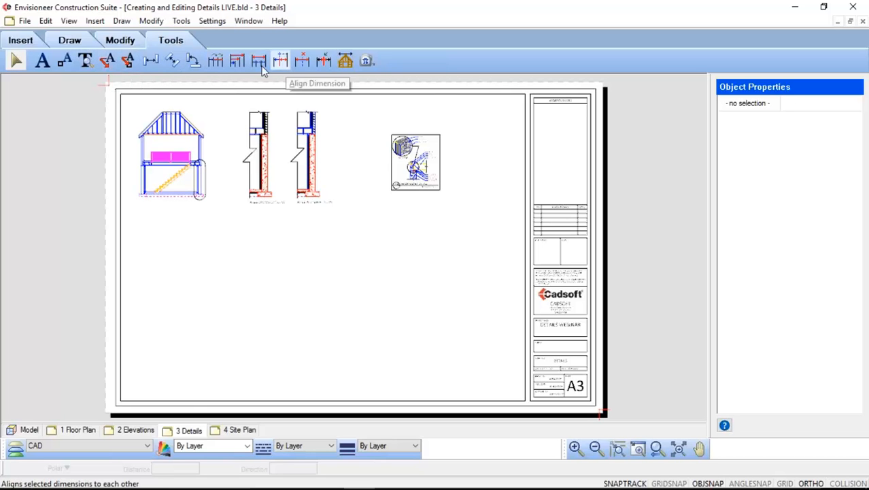
left_click(72, 40)
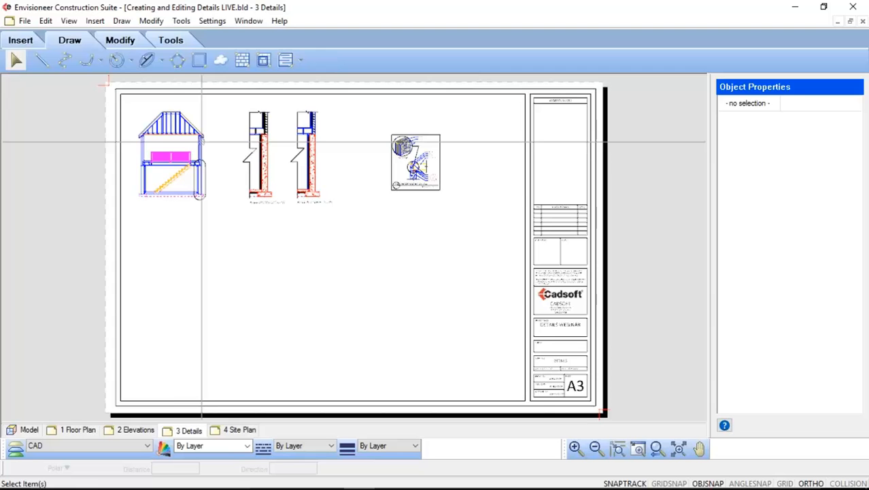
Step: Open the Define Block settings and cancel them, and review the commands for inserting blocks, including from a file
left_click(98, 23)
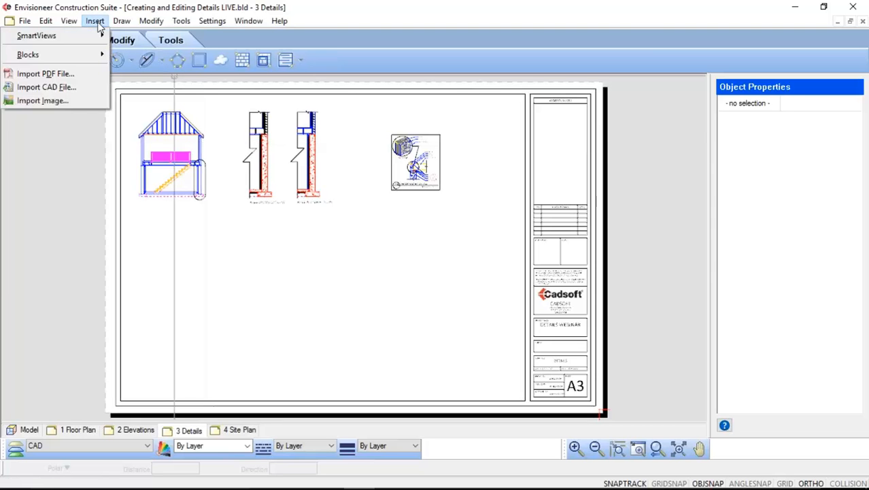
mouse_move(95, 56)
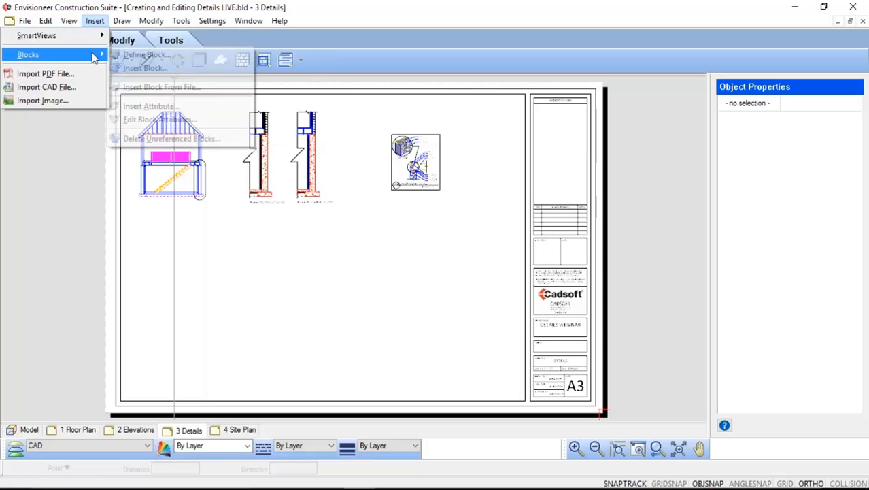
left_click(138, 55)
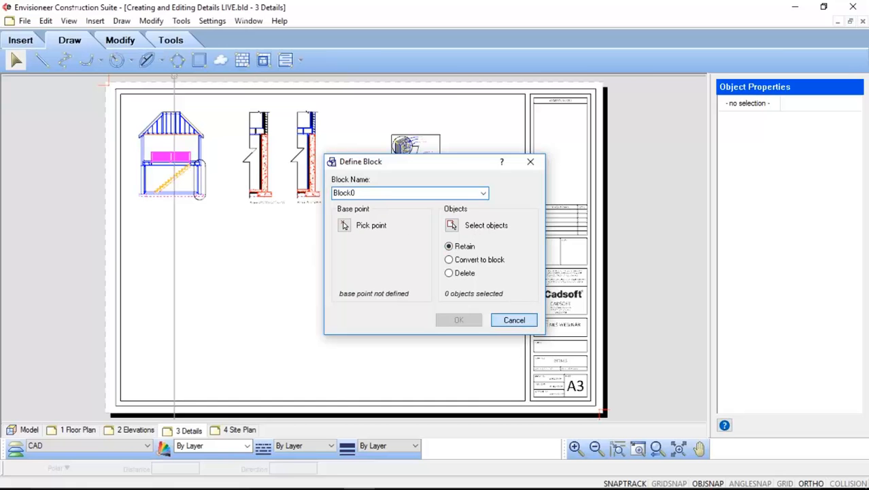
left_click(514, 320)
left_click(95, 21)
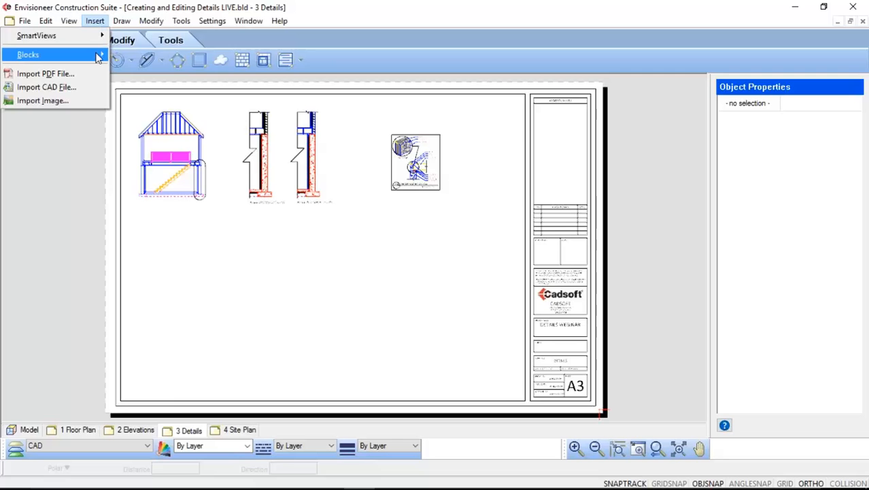
mouse_move(99, 56)
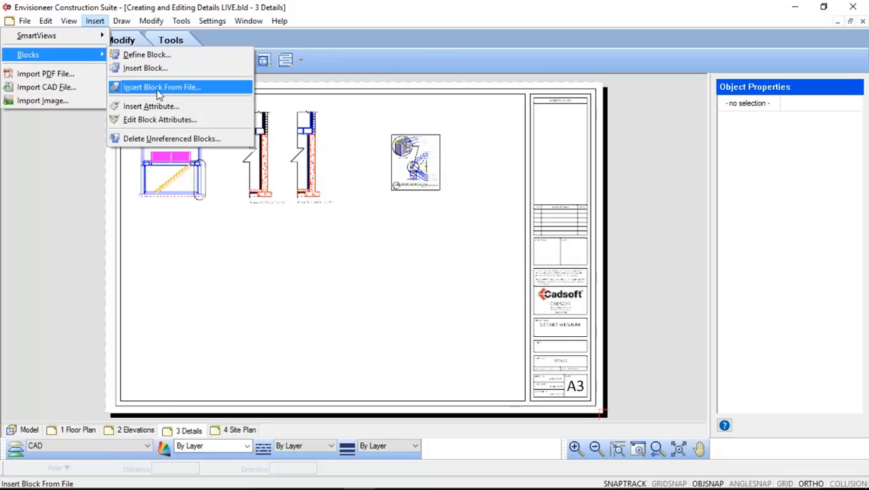
left_click(78, 143)
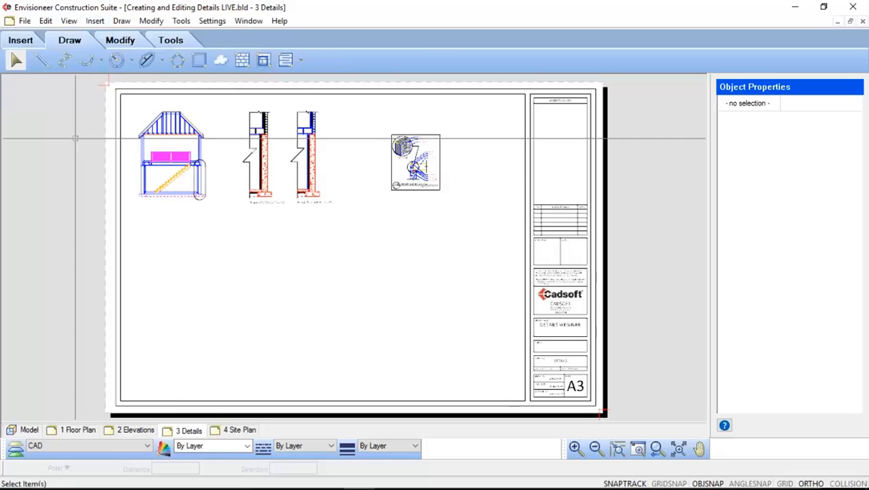
Step: Review the 2D drawing export option for the details sheet, and check the wall section detail on the 2 Elevations sheet before returning to 3 Details
left_click(25, 21)
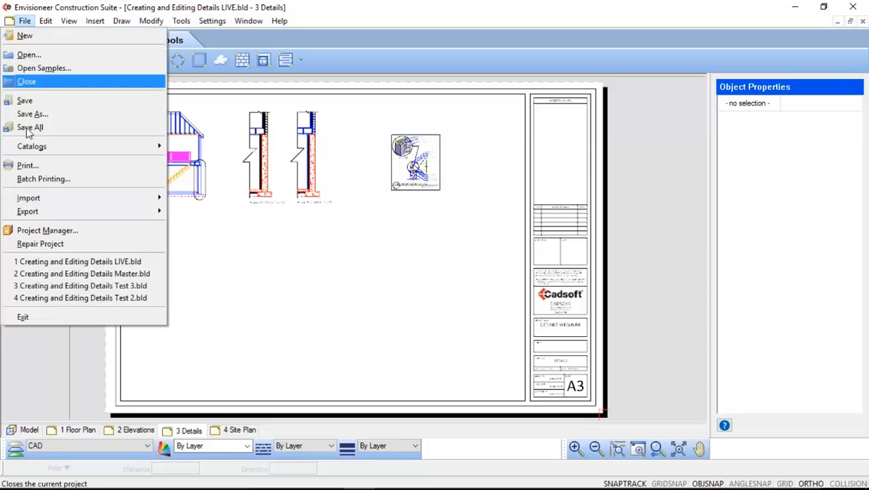
mouse_move(34, 212)
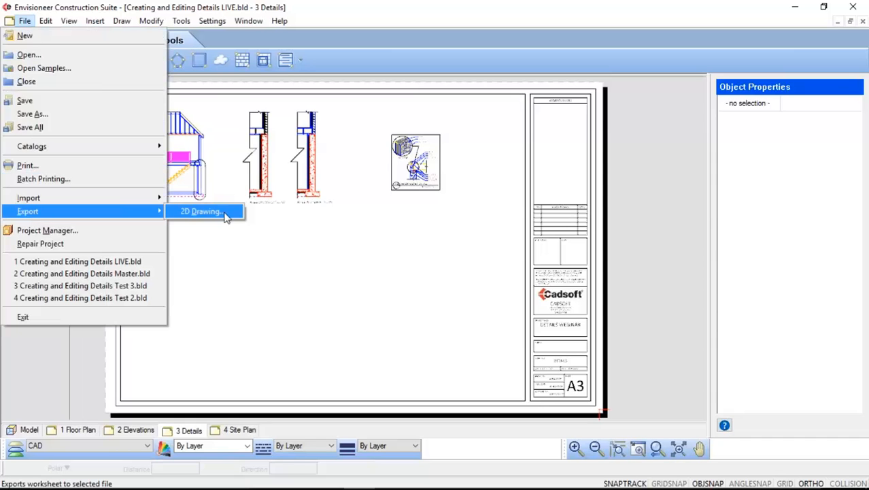
left_click(255, 236)
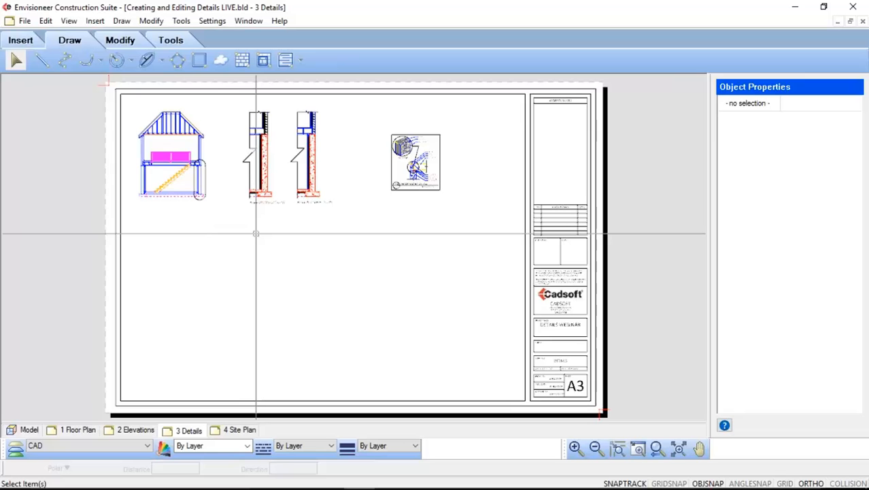
left_click(136, 430)
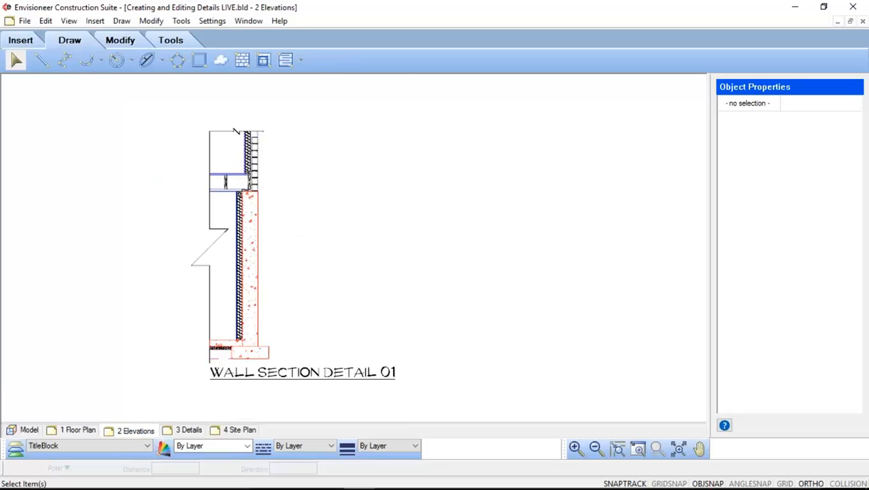
left_click(190, 430)
Step: Review the options for importing PDF, CAD and image files into the 3 Details sheet, without importing anything
left_click(26, 21)
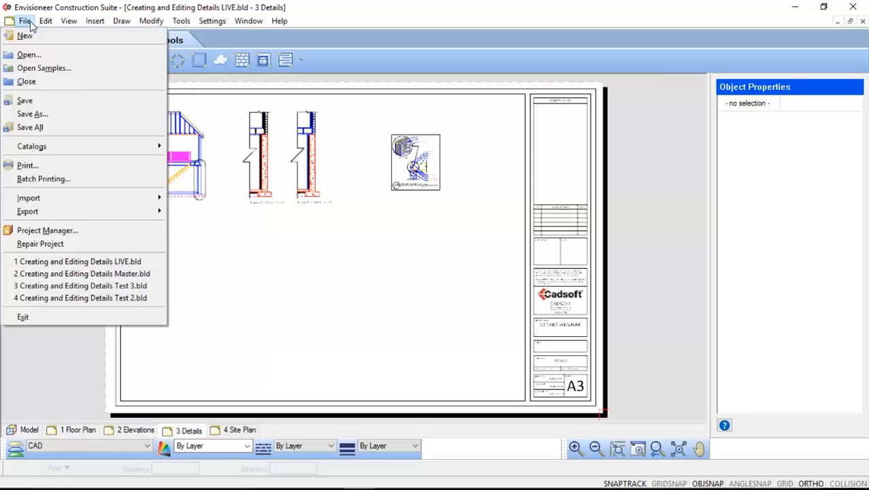
mouse_move(64, 197)
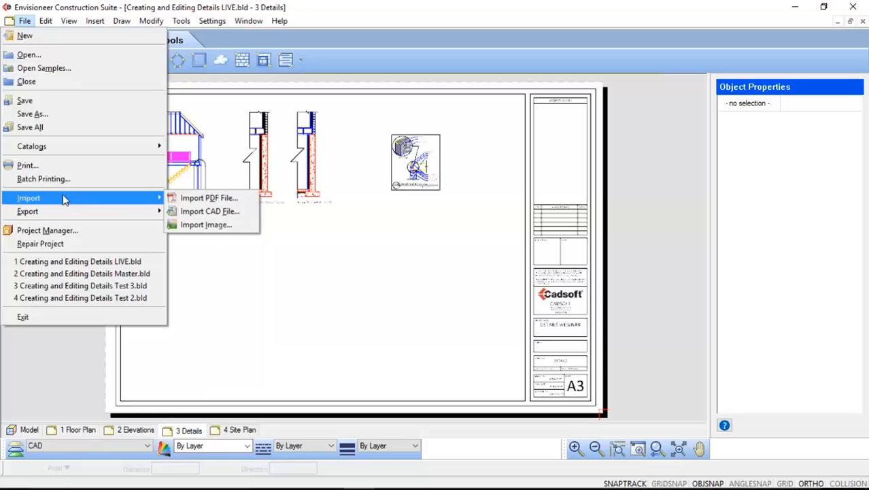
left_click(506, 238)
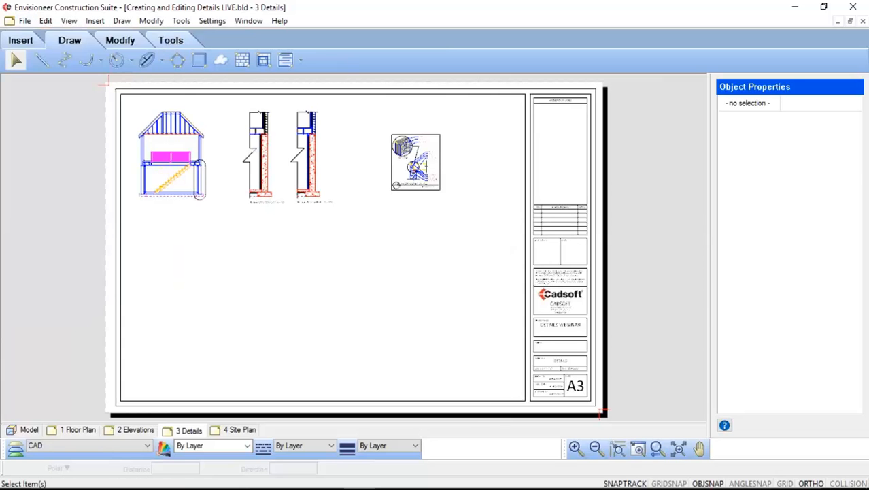
left_click(459, 218)
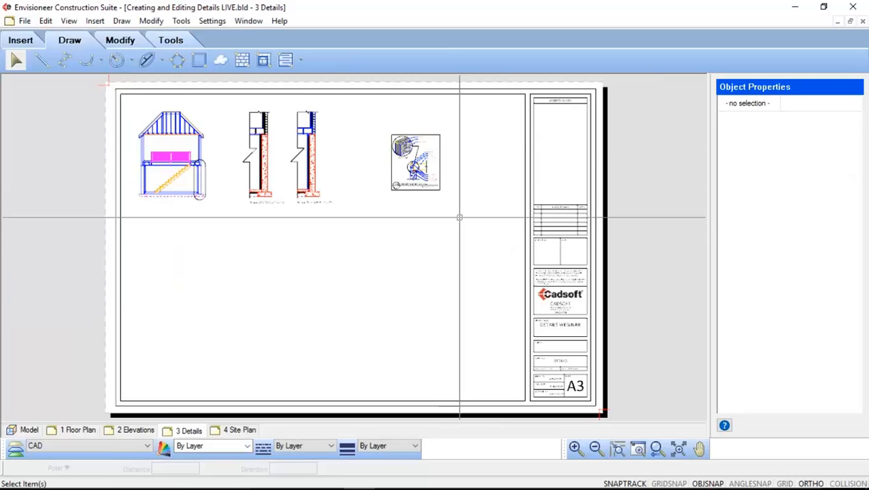